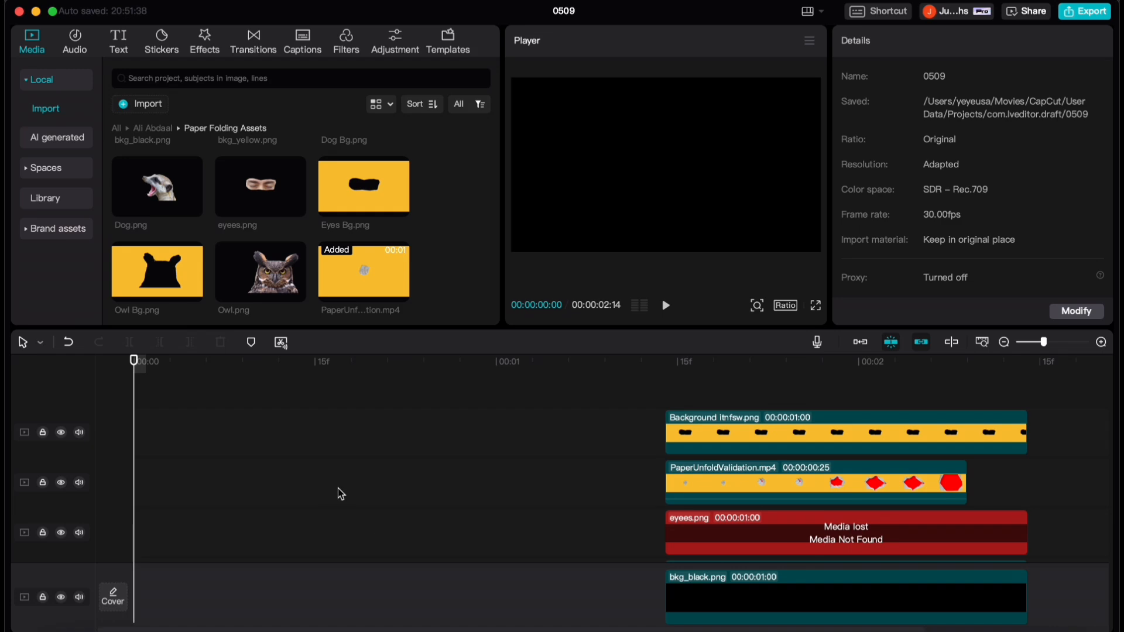
Place Dog.png from the Paper Folding Assets folder on its own track at the start of the timeline
scroll(265, 200, "up", 2)
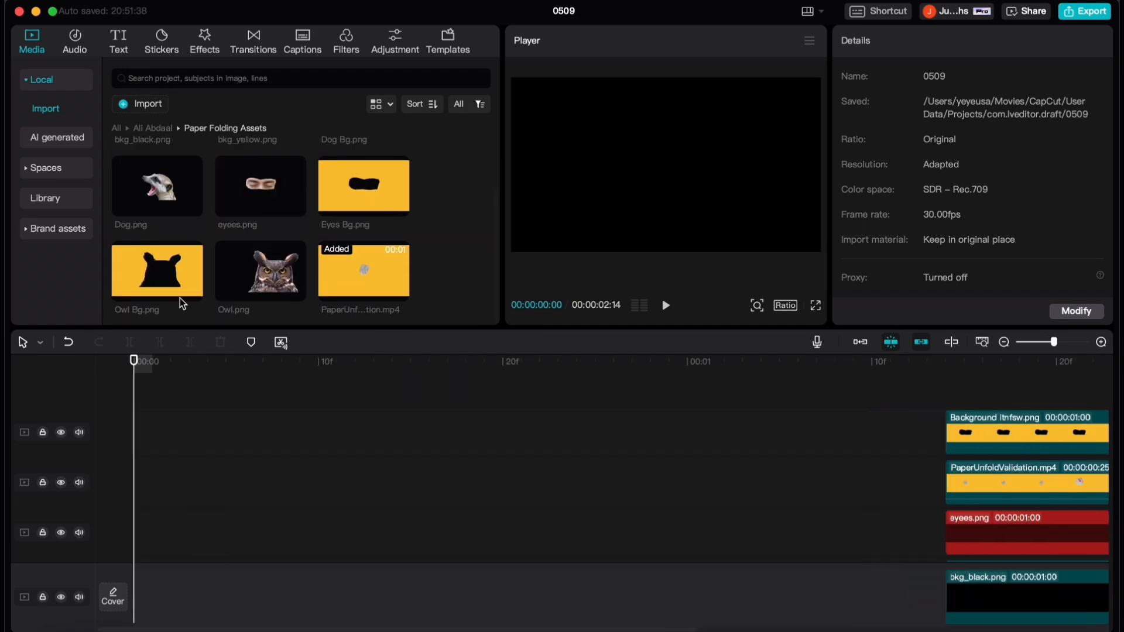
scroll(180, 297, "up", 2)
left_click(153, 129)
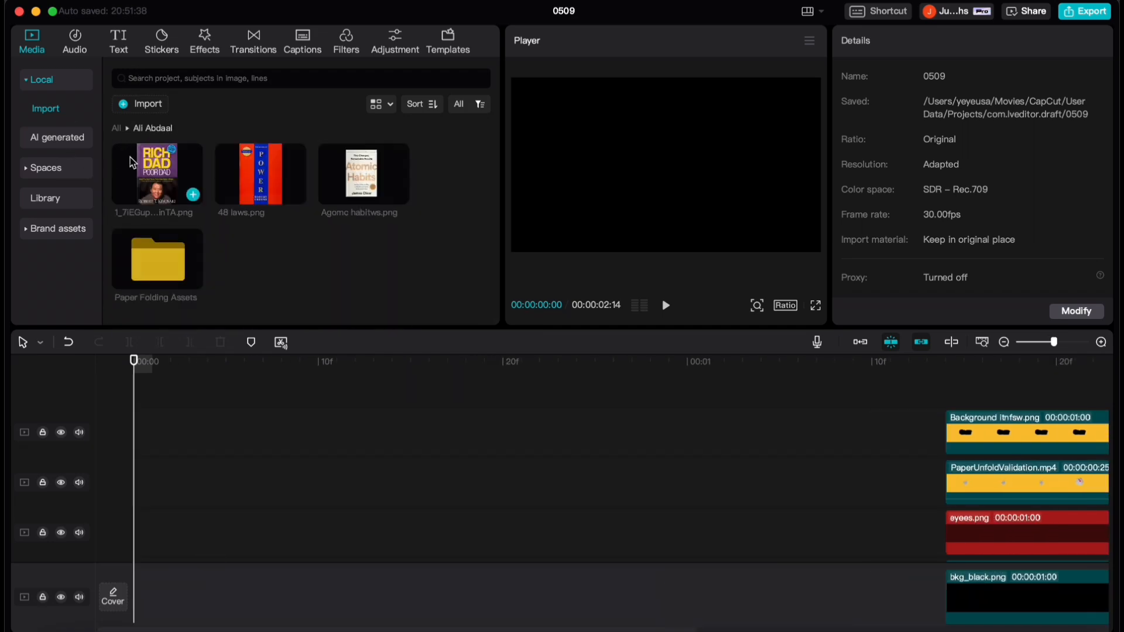
double_click(184, 265)
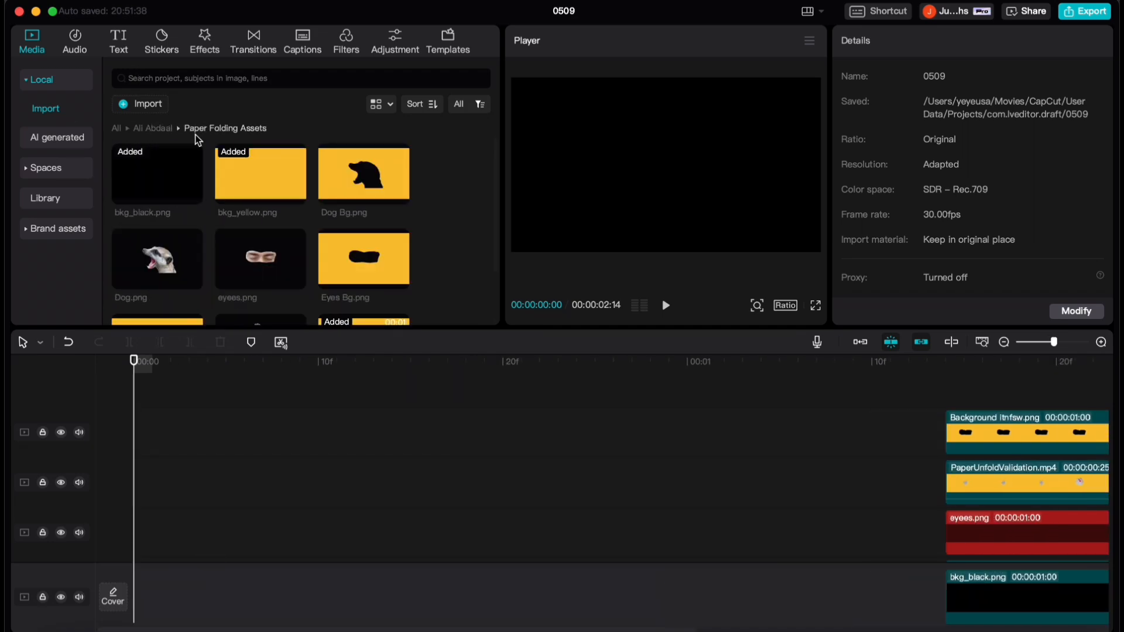
scroll(212, 220, "down", 2)
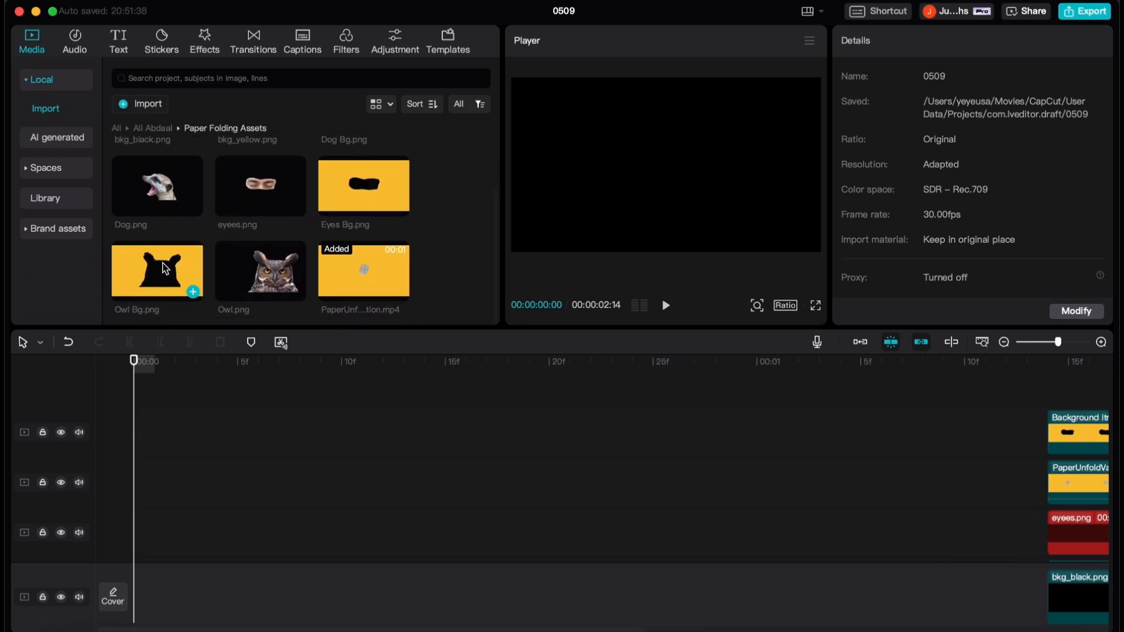
scroll(198, 237, "up", 1)
scroll(242, 304, "down", 1)
left_click_drag(155, 196, 41, 529)
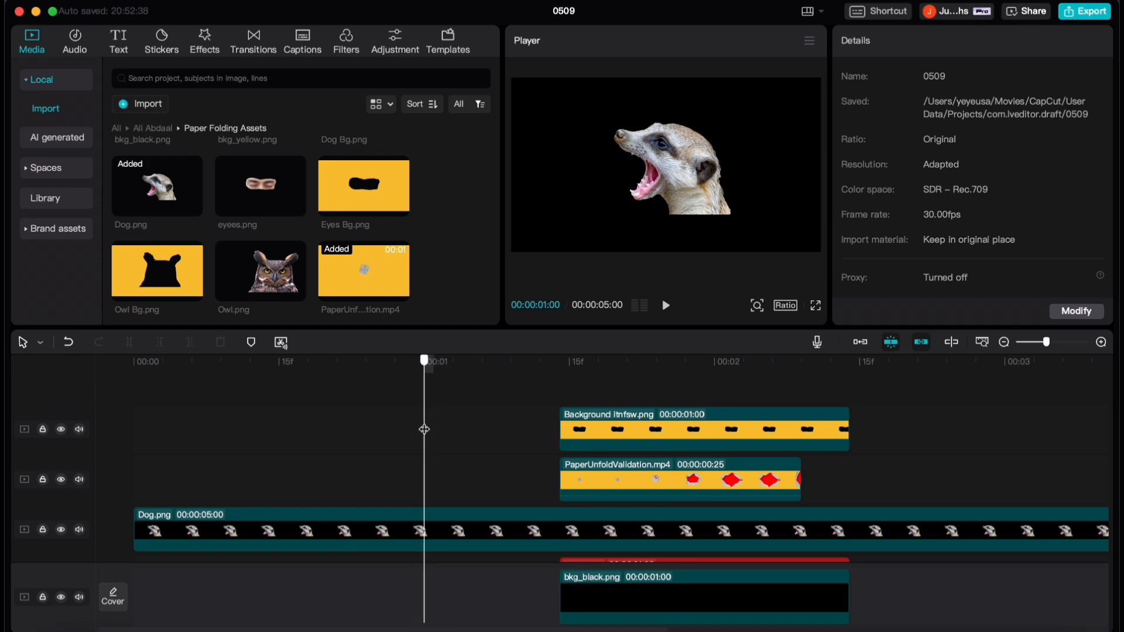
Split the Dog.png clip at 00:00:01:00 and delete the remainder so it lasts one second
left_click(509, 539)
key("super+b")
key("Delete")
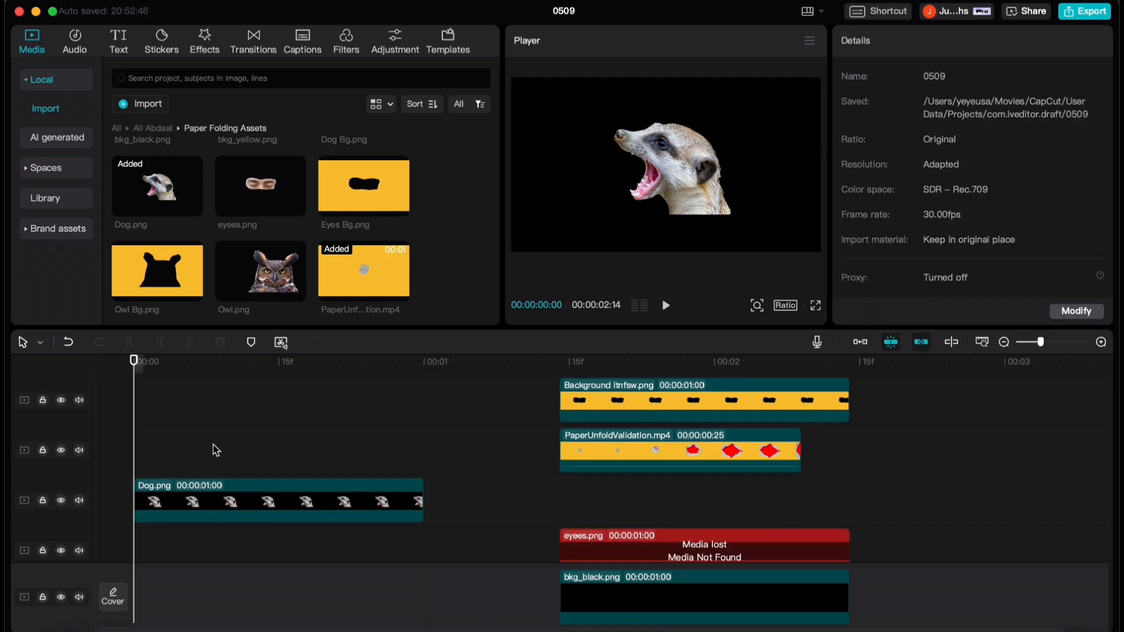
scroll(213, 449, "down", 1)
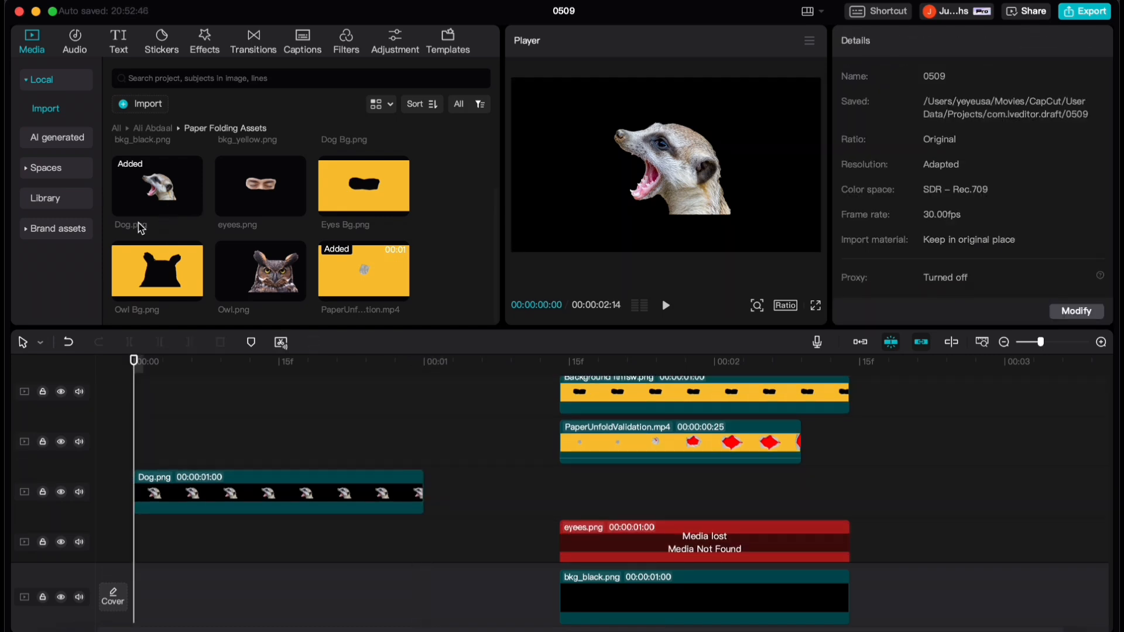
Place bkg_yellow.png at the start of the timeline beneath Dog.png and trim it to one second
scroll(144, 232, "up", 2)
left_click_drag(234, 180, 134, 529)
left_click(378, 427)
left_click_drag(418, 412, 424, 412)
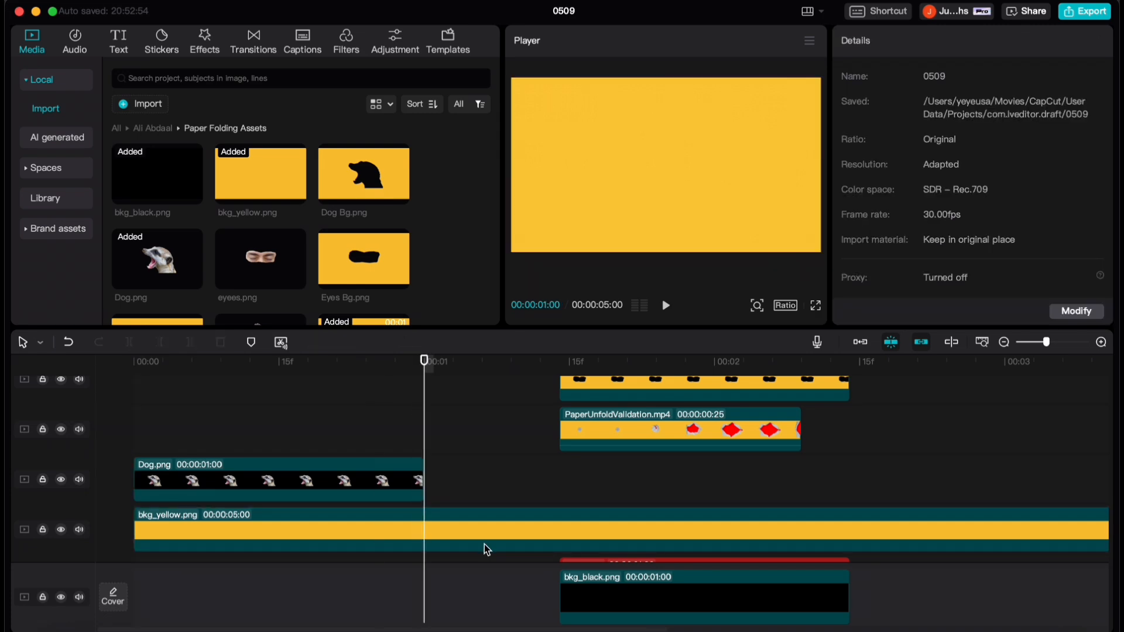
left_click(477, 537)
key("super+b")
key("Delete")
Change the yellow background clip's layer order so it sits behind the dog
left_click(218, 527)
scroll(878, 245, "down", 10)
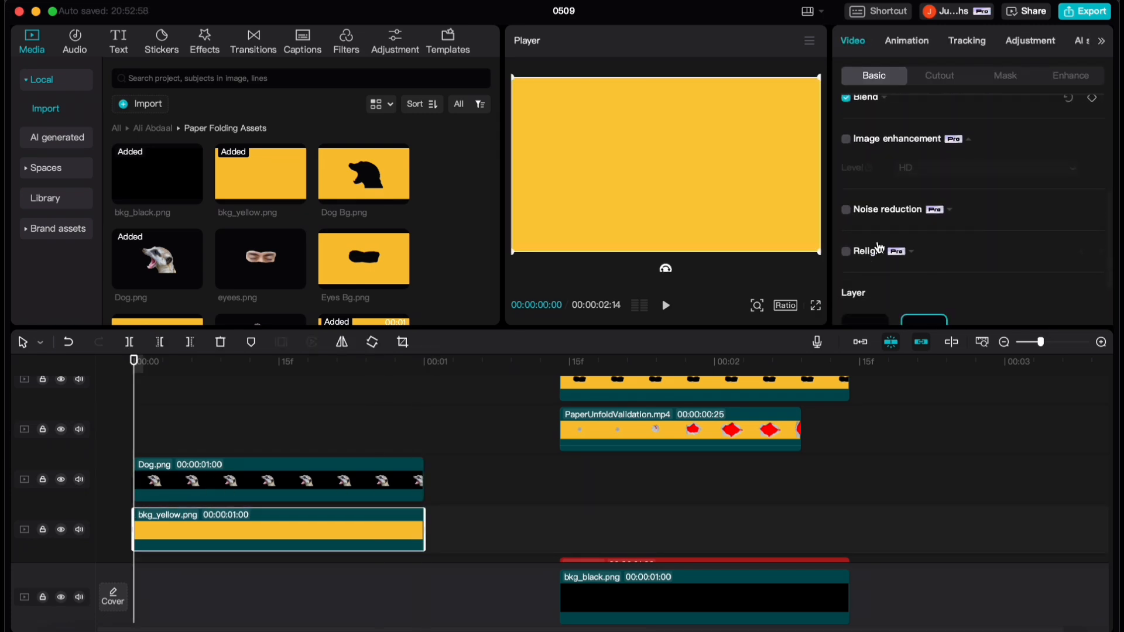
left_click(853, 286)
left_click(247, 426)
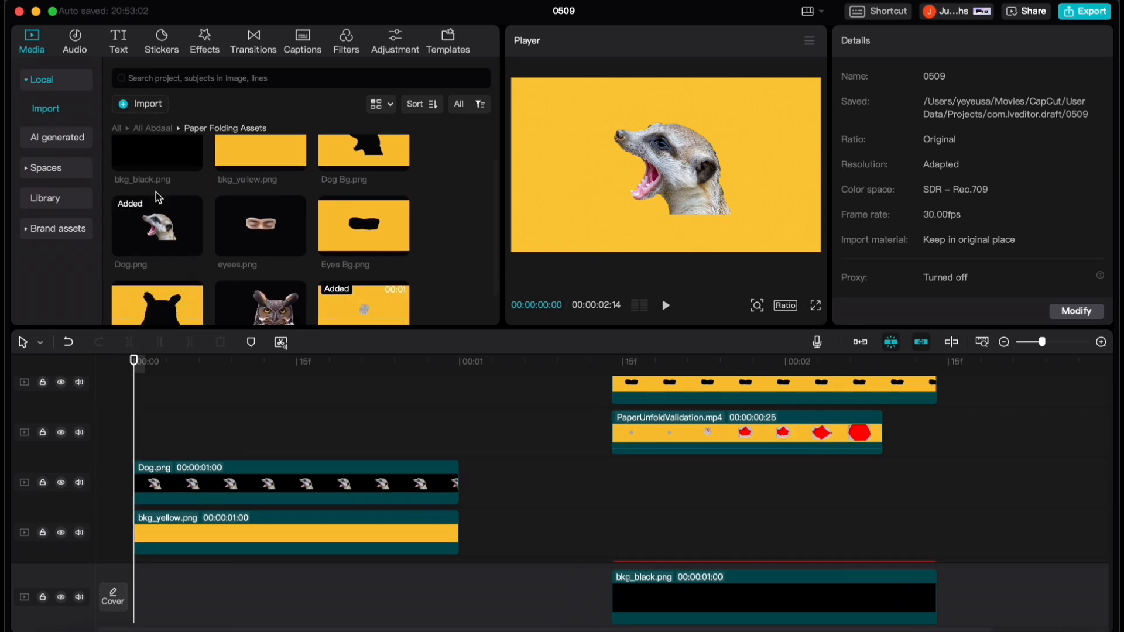
Place PaperUnfoldValidation.mp4 above Dog.png at the timeline start and move the playhead to 00:00:00:19
scroll(156, 192, "down", 3)
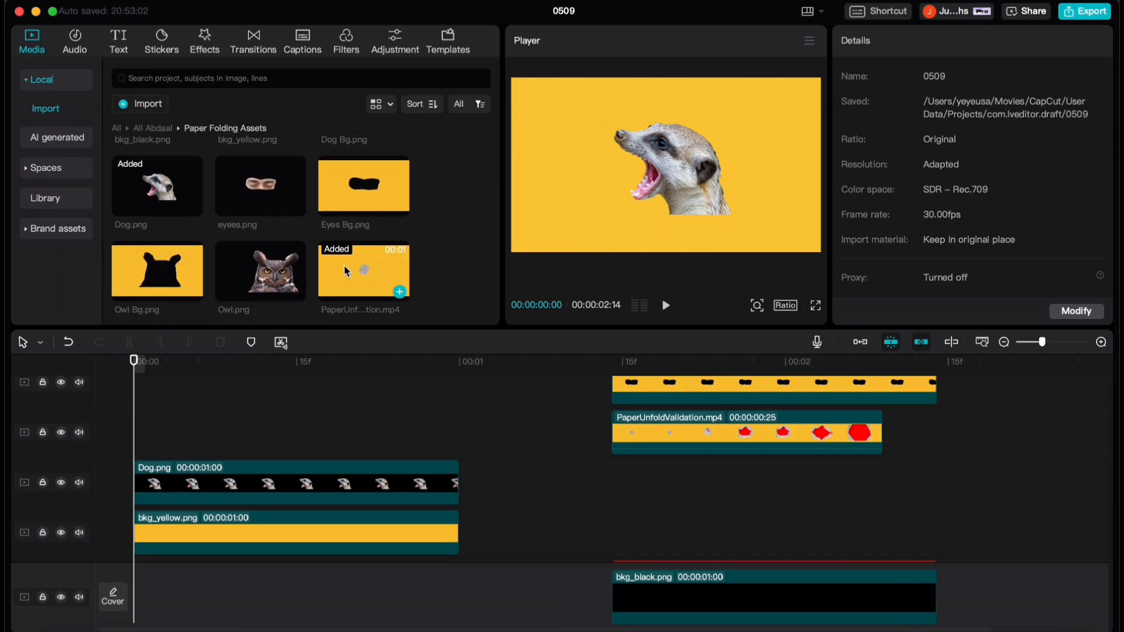
left_click_drag(343, 265, 127, 439)
left_click(306, 375)
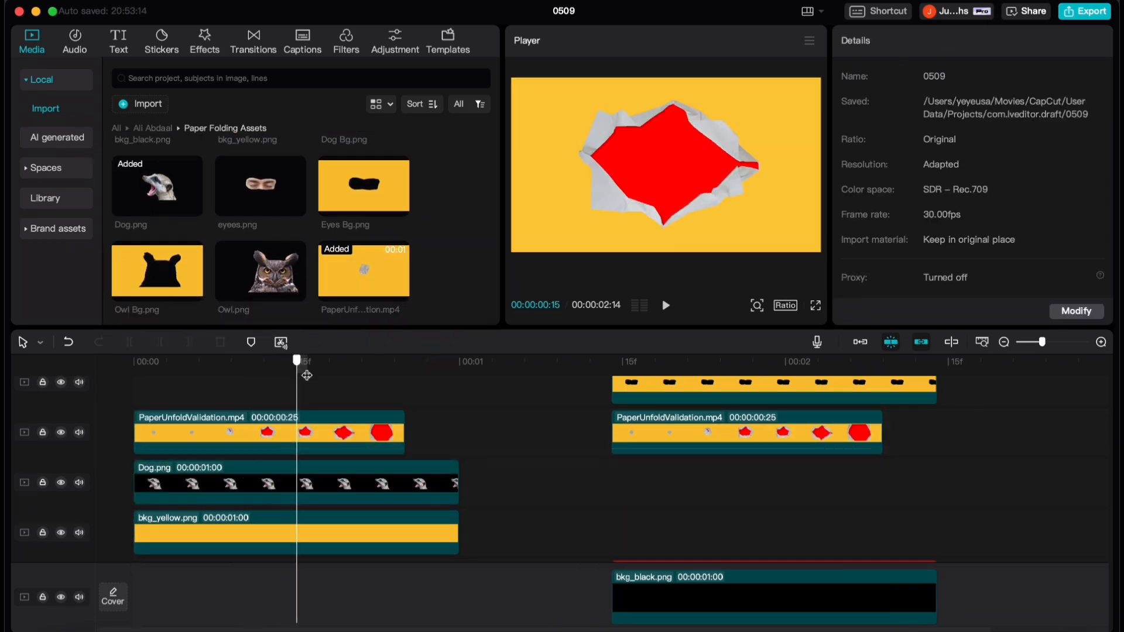
left_click_drag(307, 375, 350, 375)
Apply a chroma key to the paper unfold clip, sampling the red centre, and raise the key strength
left_click(234, 436)
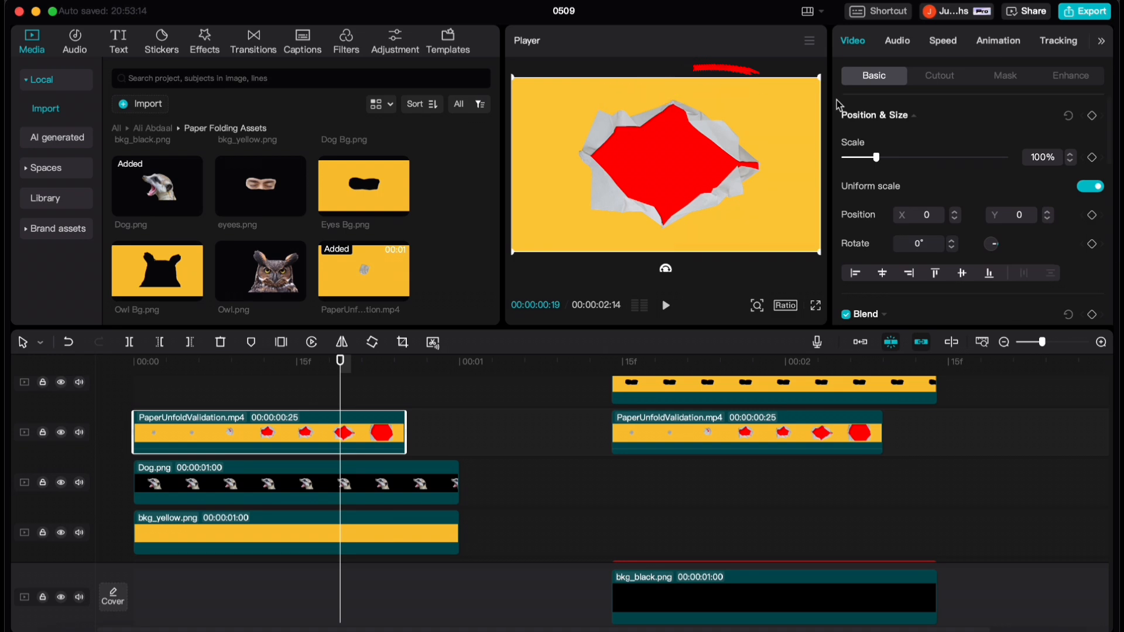
left_click(940, 75)
left_click(846, 201)
left_click(900, 228)
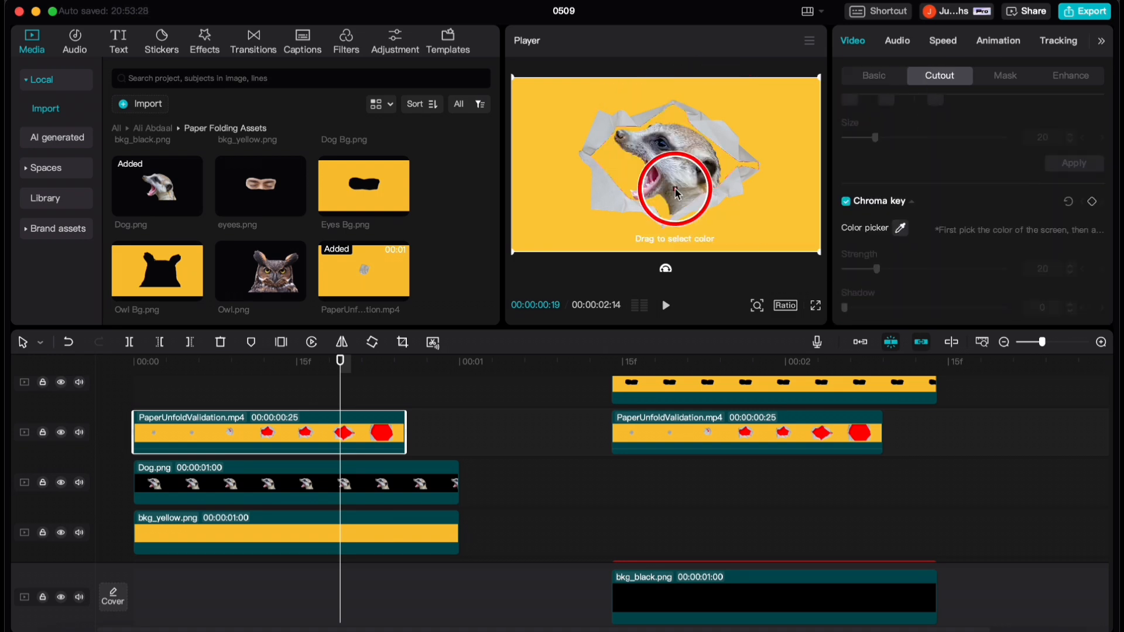
left_click(673, 169)
left_click_drag(876, 269, 1021, 268)
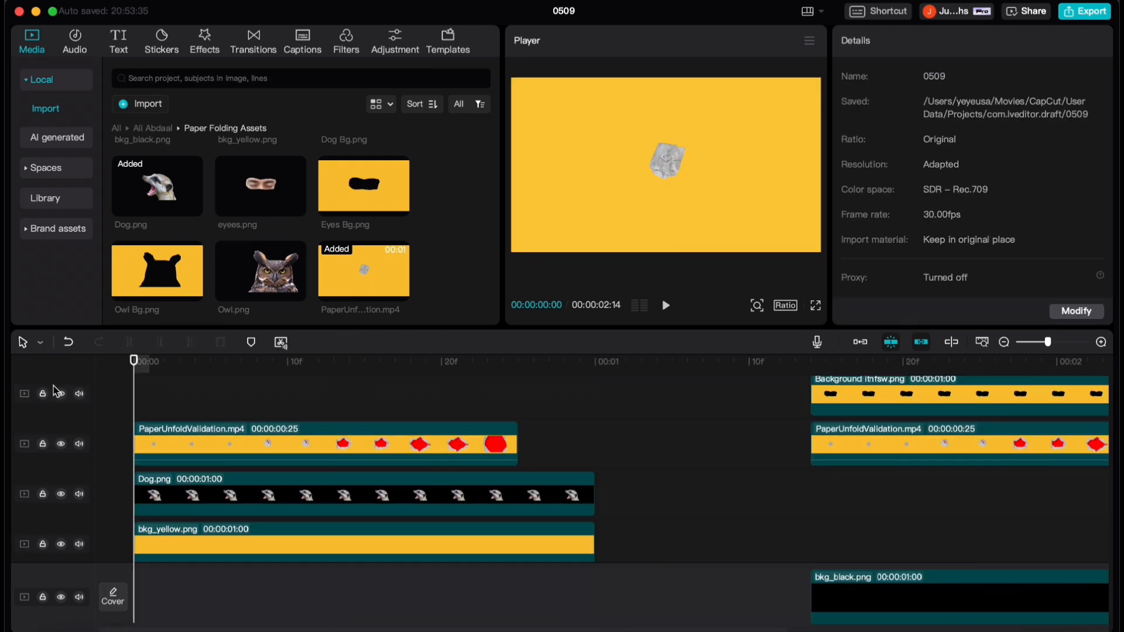
Preview the paper opening over the dog and inspect the Dog.png clip's cutout and basic settings
key("space")
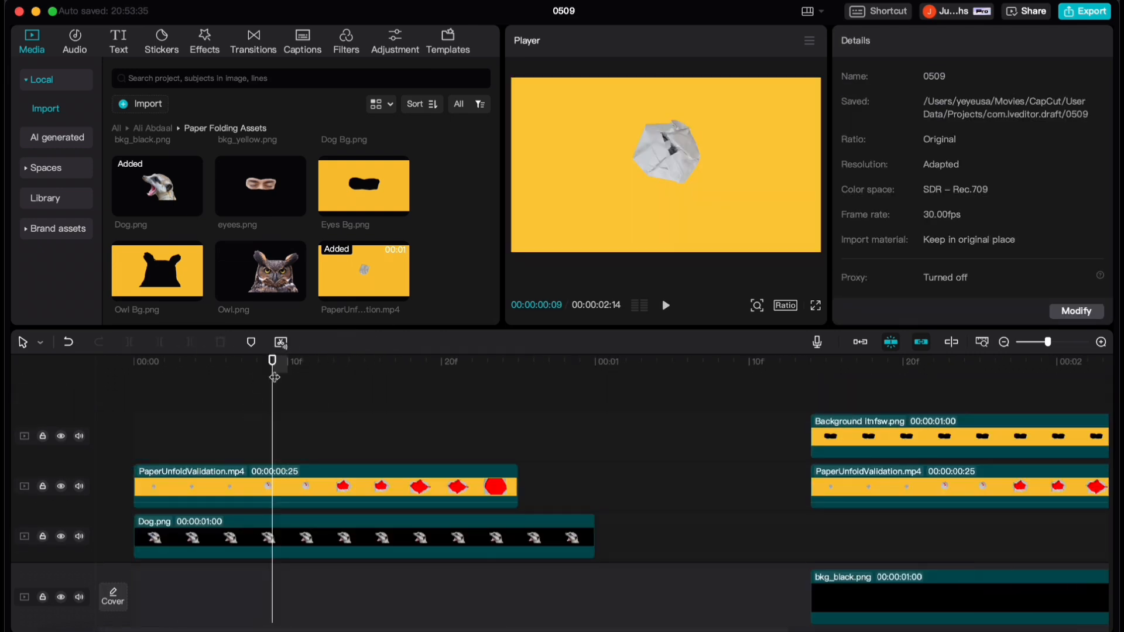
left_click_drag(274, 378, 453, 361)
scroll(348, 434, "down", 1)
scroll(351, 481, "up", 2)
left_click(362, 510)
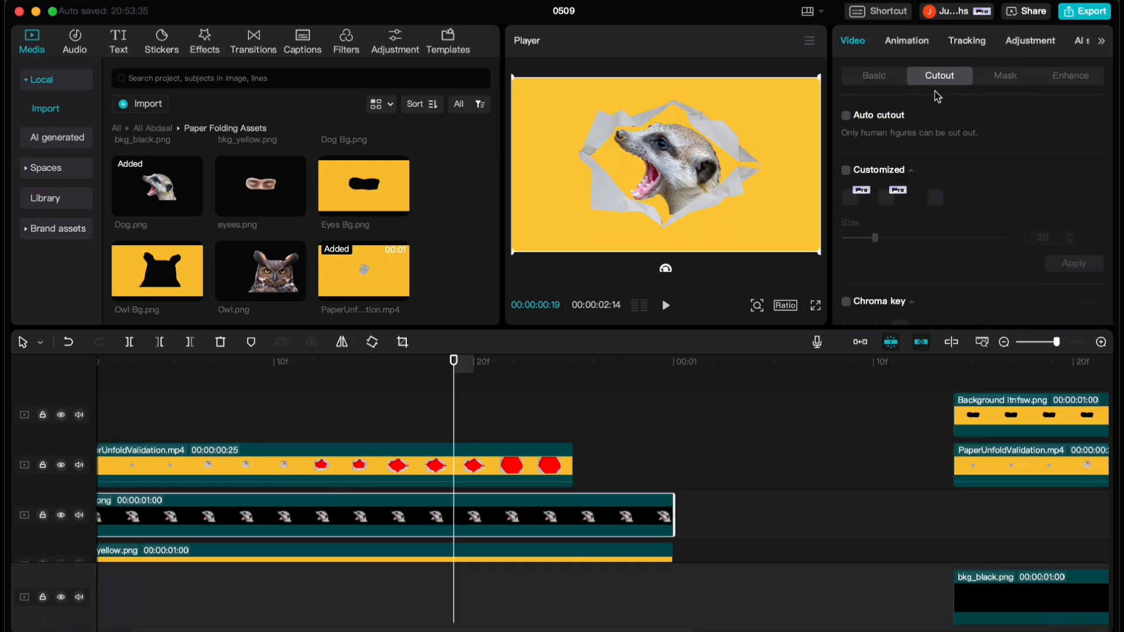
left_click(865, 81)
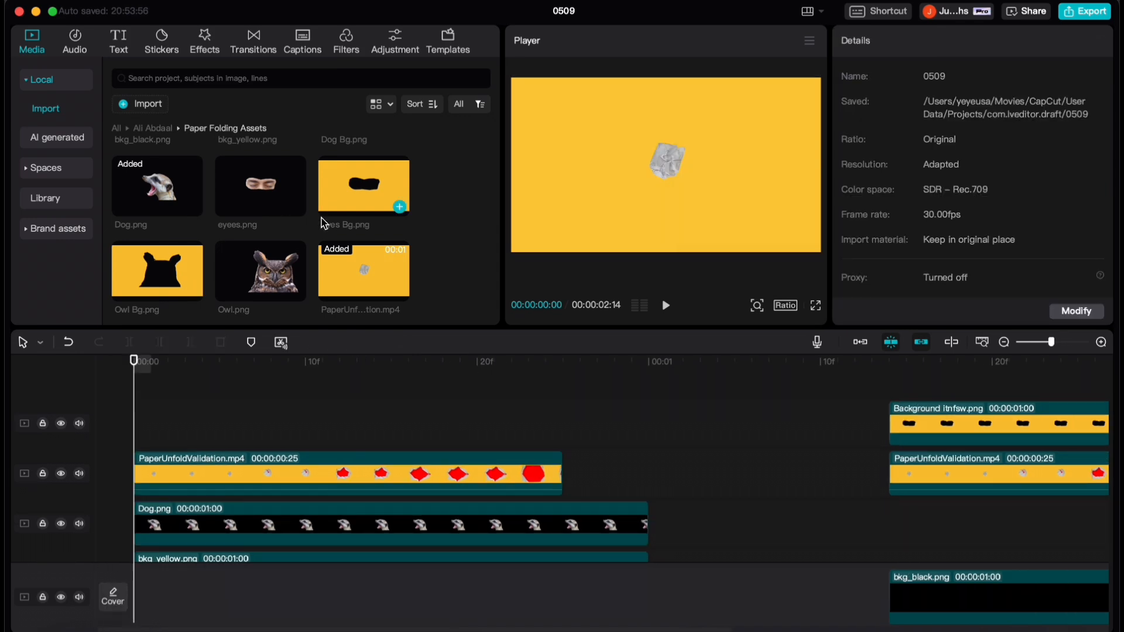
Place Dog Bg.png as the top layer at the start of the timeline and trim it to one second
scroll(205, 176, "up", 2)
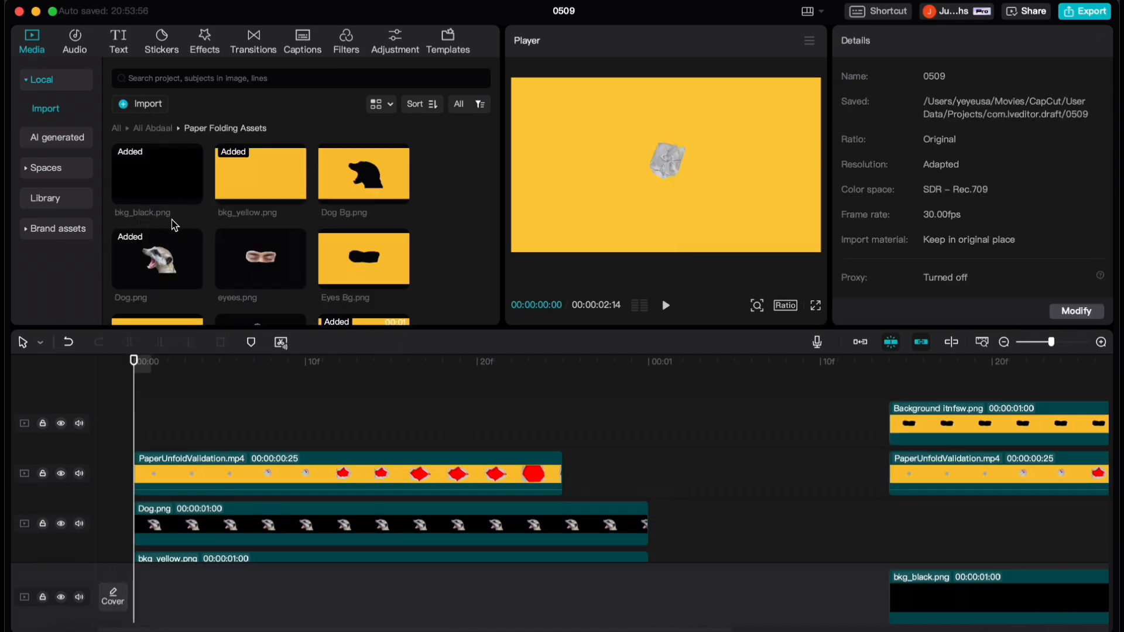
scroll(187, 221, "down", 1)
scroll(316, 218, "up", 1)
left_click_drag(343, 173, 48, 443)
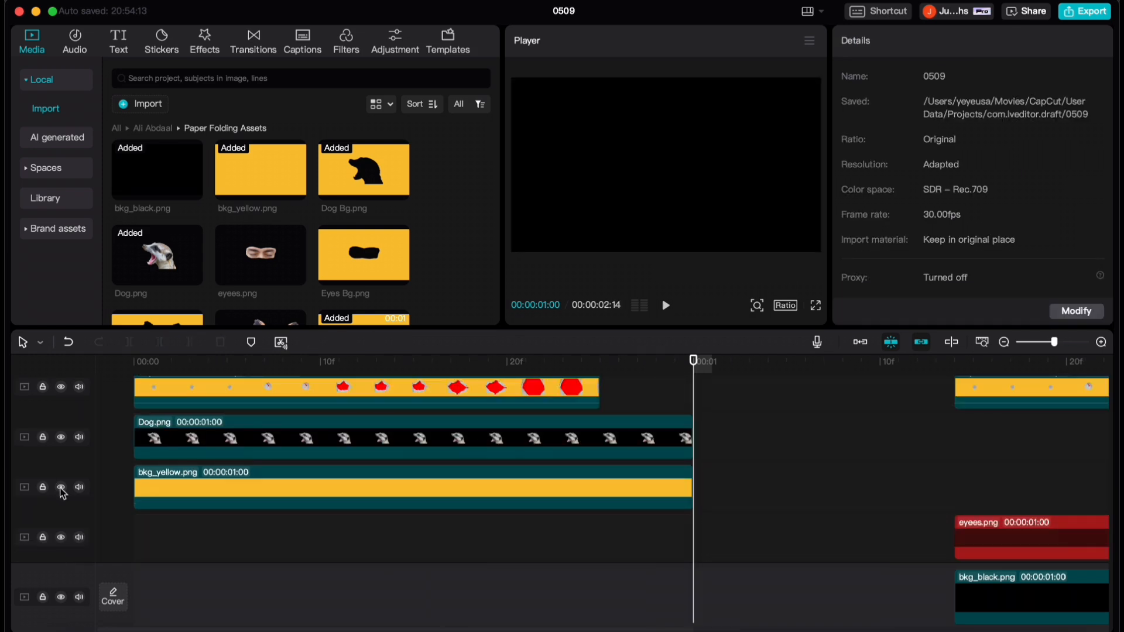
Hide the yellow background track and the paper unfold track
left_click(61, 486)
scroll(283, 524, "up", 1)
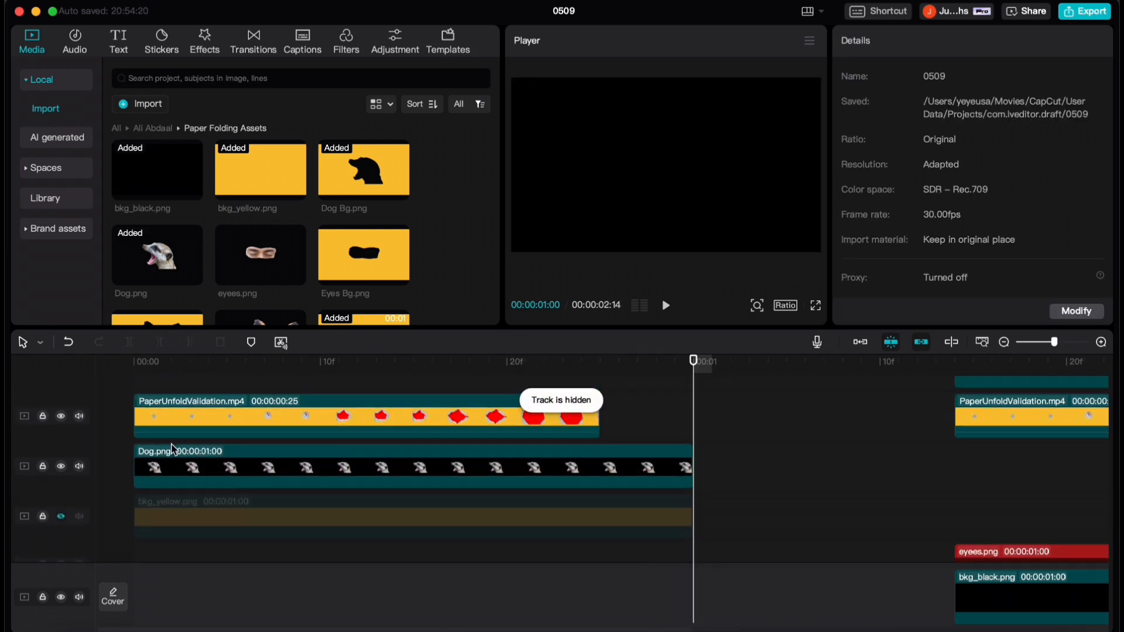
left_click(61, 416)
scroll(231, 450, "up", 3)
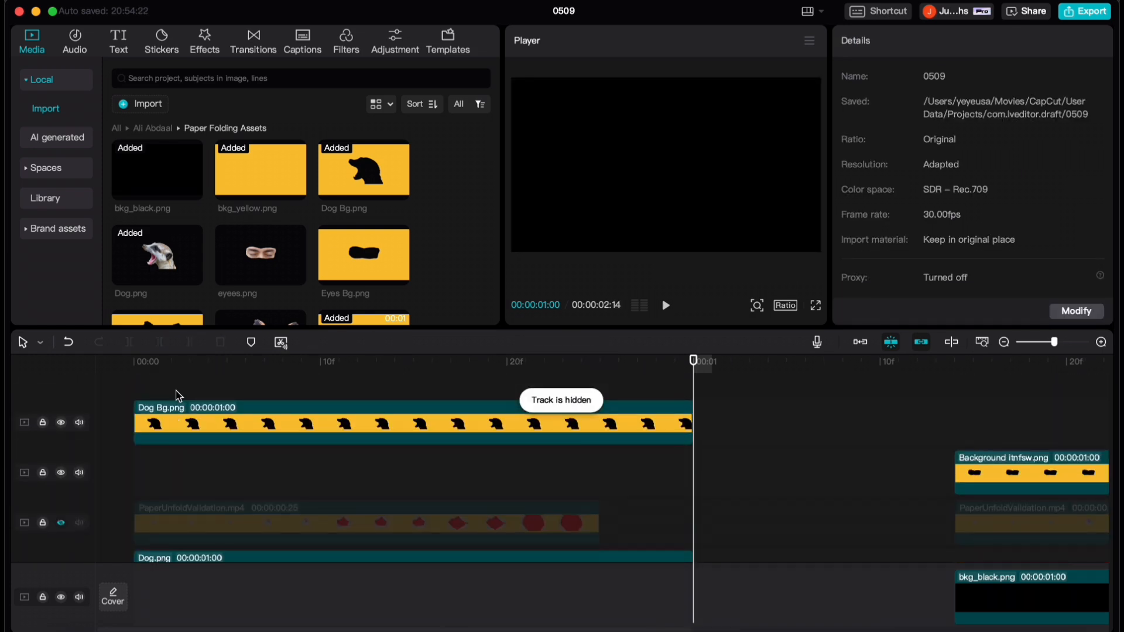
Check how the dog fits the Dog Bg.png cutout and scale the Dog.png clip to 104%
left_click(377, 425)
left_click_drag(732, 226, 733, 226)
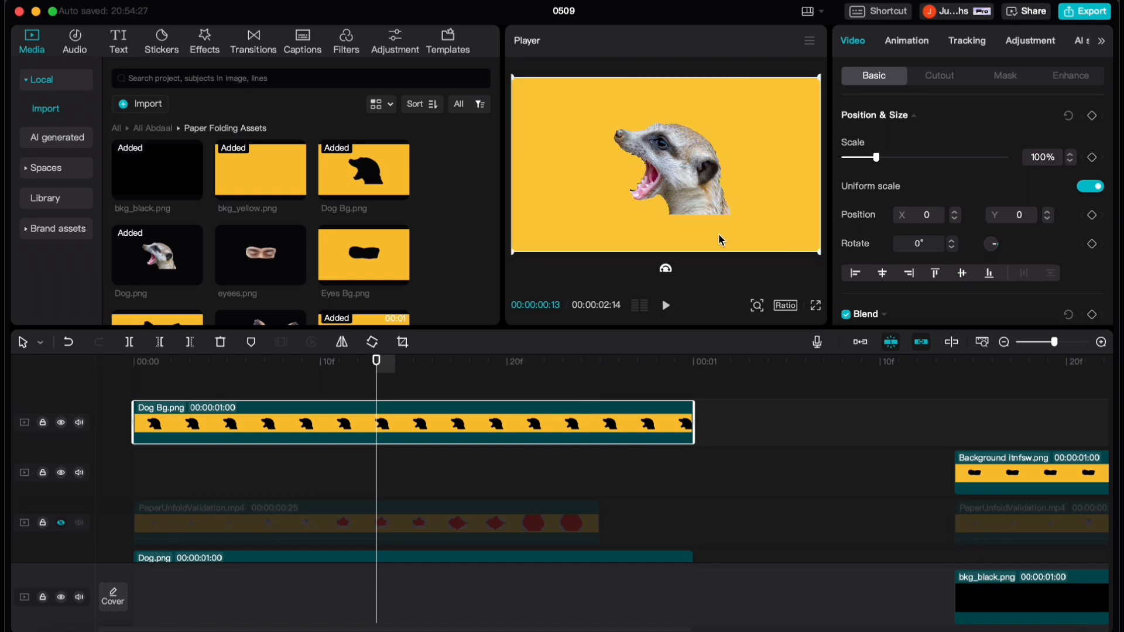
scroll(566, 511, "down", 2)
scroll(441, 456, "up", 3)
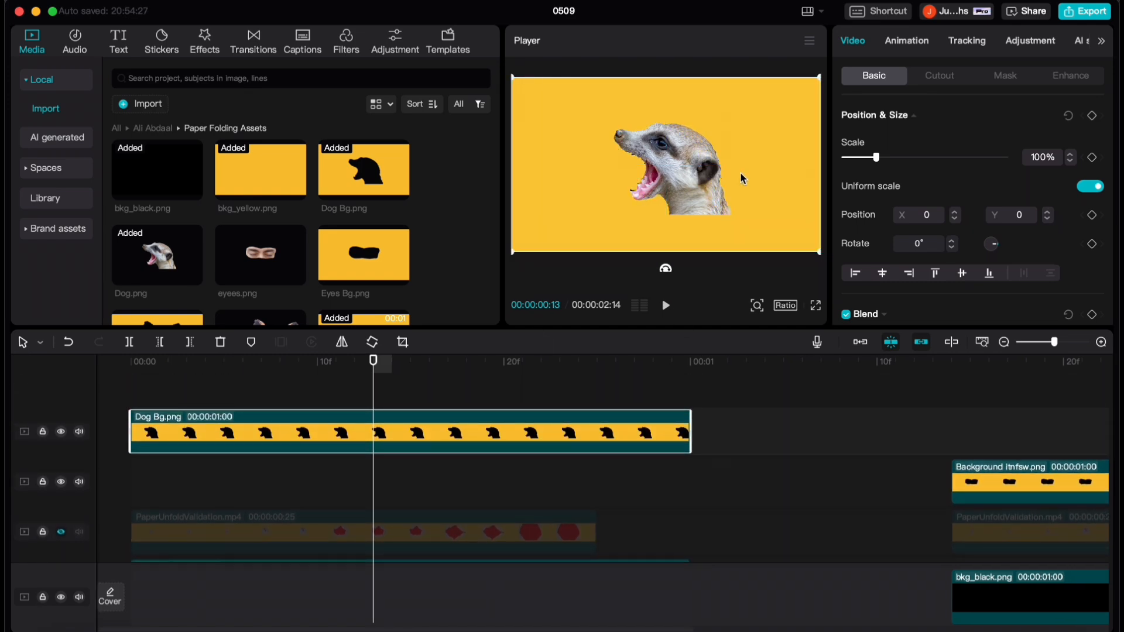
scroll(419, 560, "down", 3)
left_click(409, 440)
left_click(1070, 153)
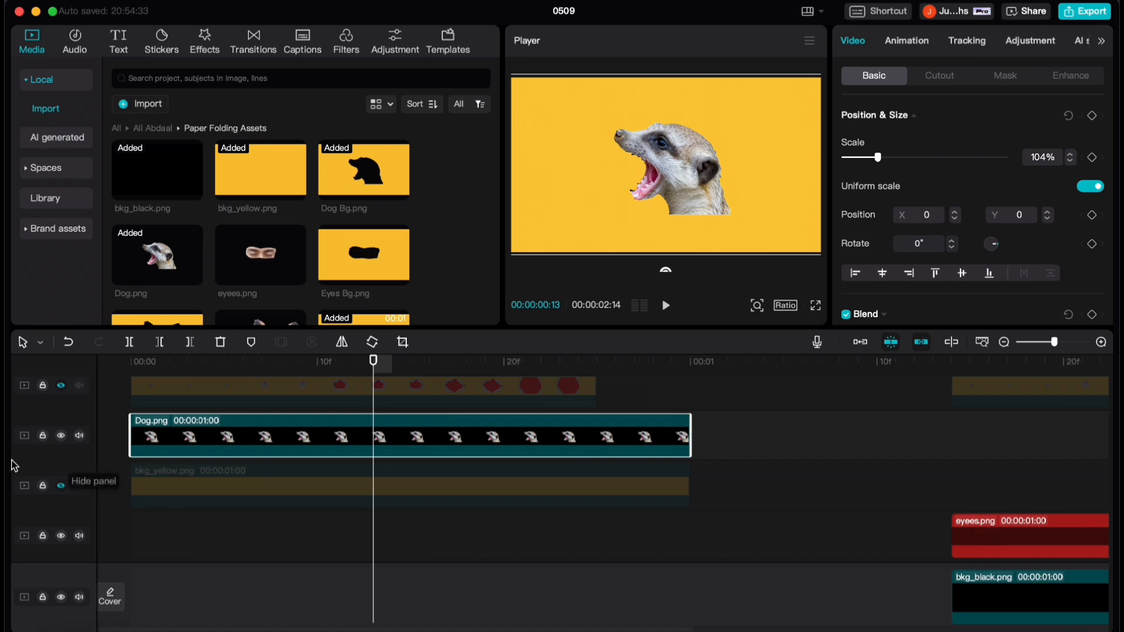
Unhide the paper unfold and yellow background tracks, and preview the layered animation from the beginning
scroll(158, 520, "up", 1)
scroll(213, 447, "up", 2)
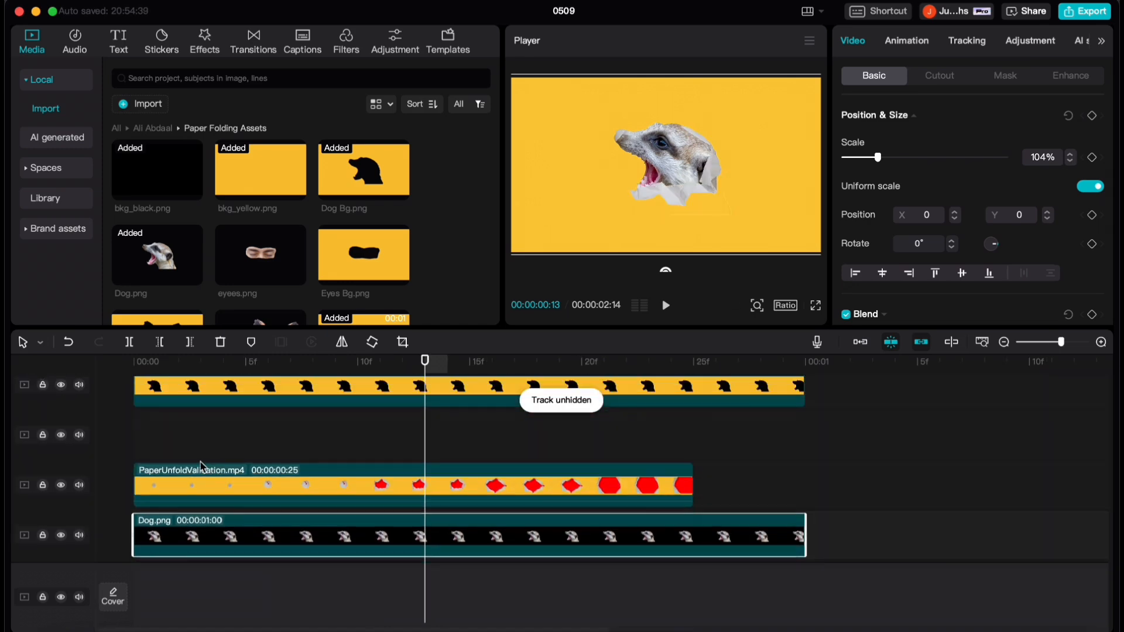
scroll(200, 467, "up", 2)
left_click_drag(153, 364, 8, 369)
key("space")
left_click(214, 378)
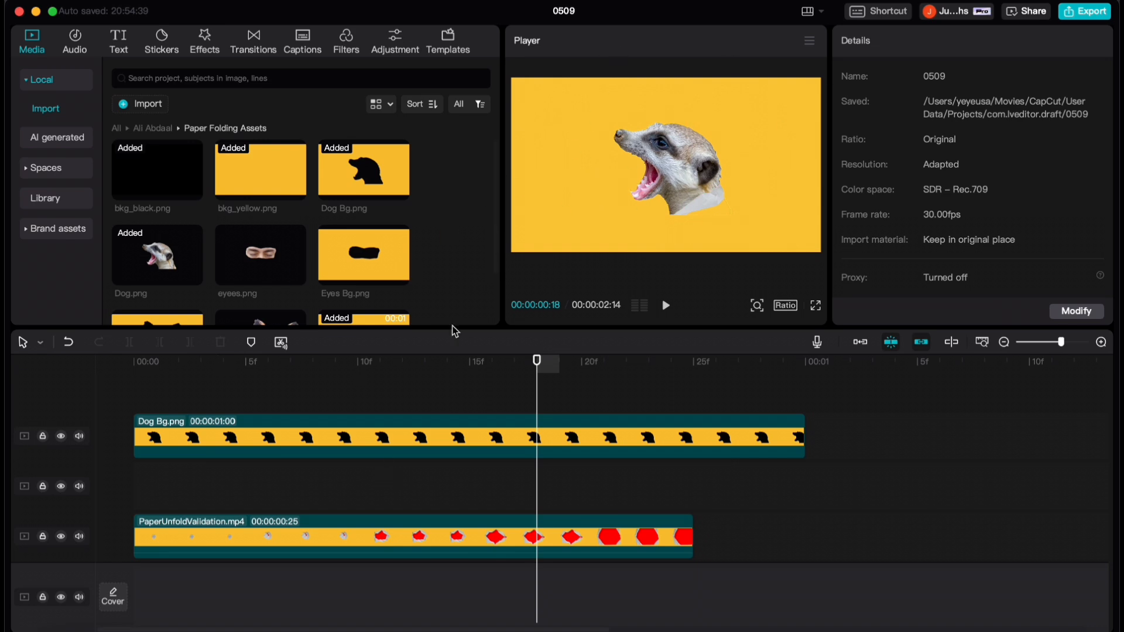
Place bkg_black.png as the bottom layer at the start of the timeline and trim it to one second
scroll(316, 485, "down", 3)
left_click_drag(159, 175, 99, 524)
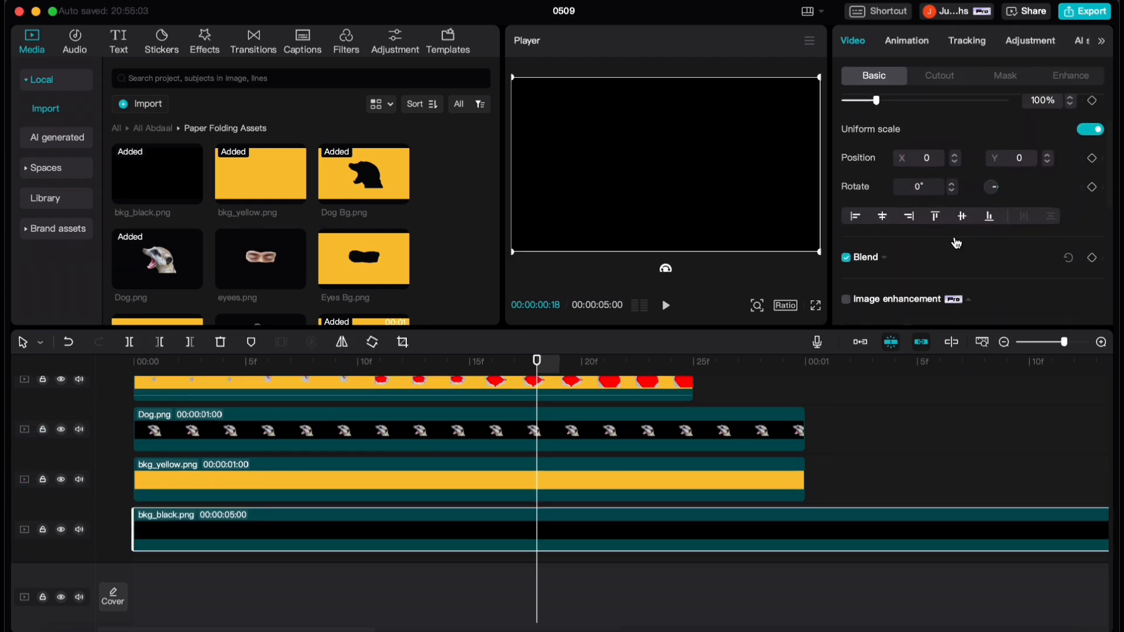
scroll(956, 243, "down", 10)
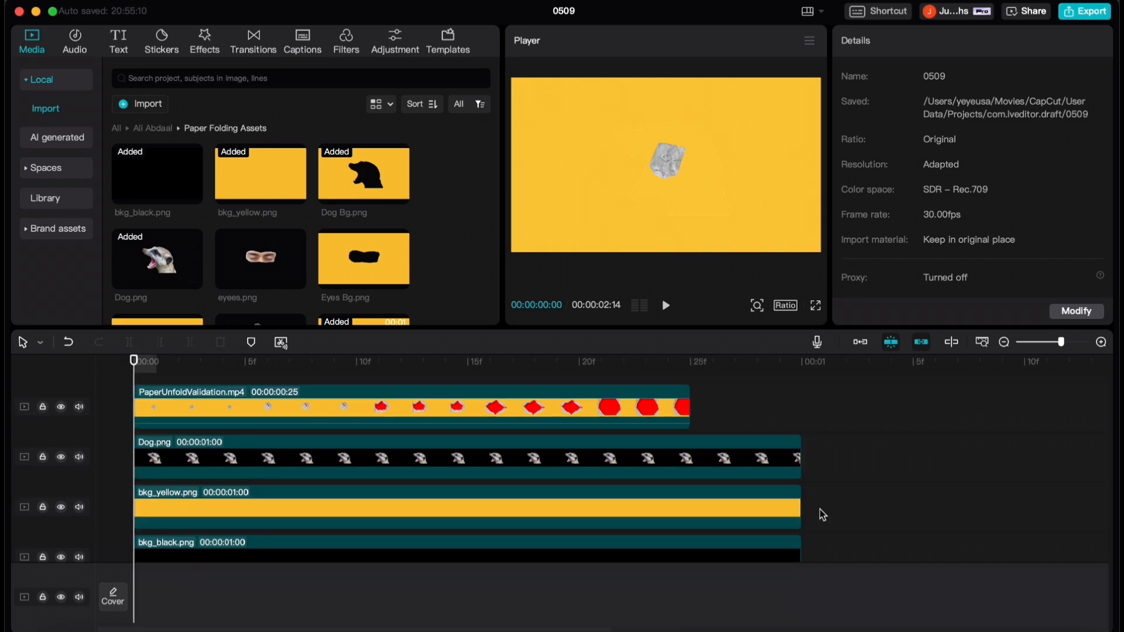
Combine the Dog Bg.png, paper unfold, Dog.png and bkg_yellow.png clips into one compound clip, leaving out bkg_black.png
left_click_drag(842, 501, 380, 391)
scroll(309, 478, "down", 5)
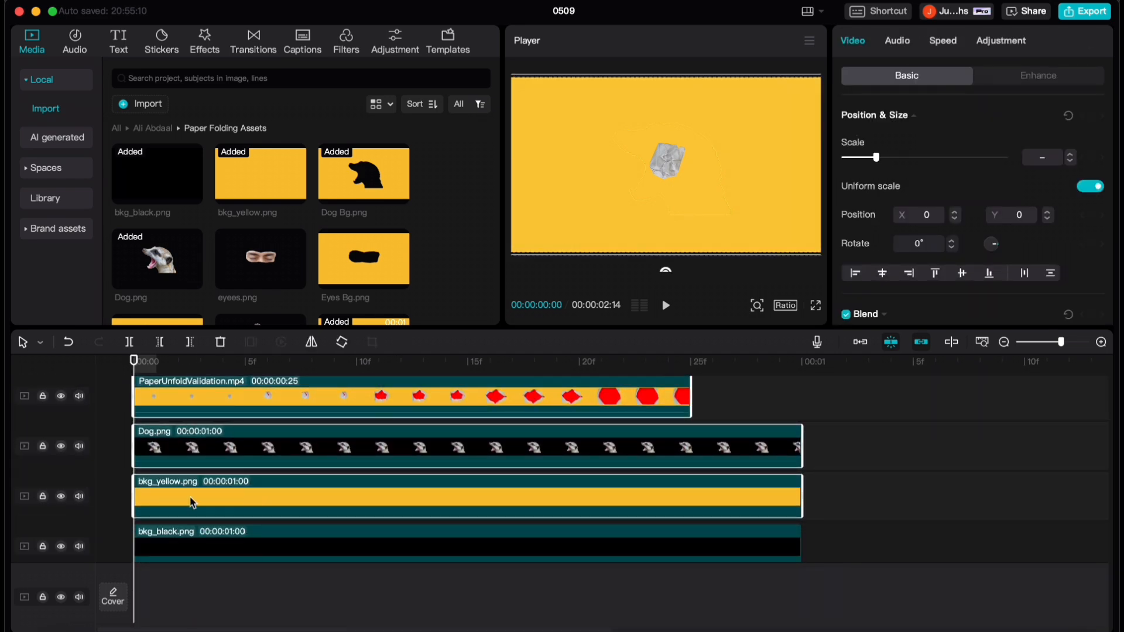
right_click(192, 502)
left_click(312, 368)
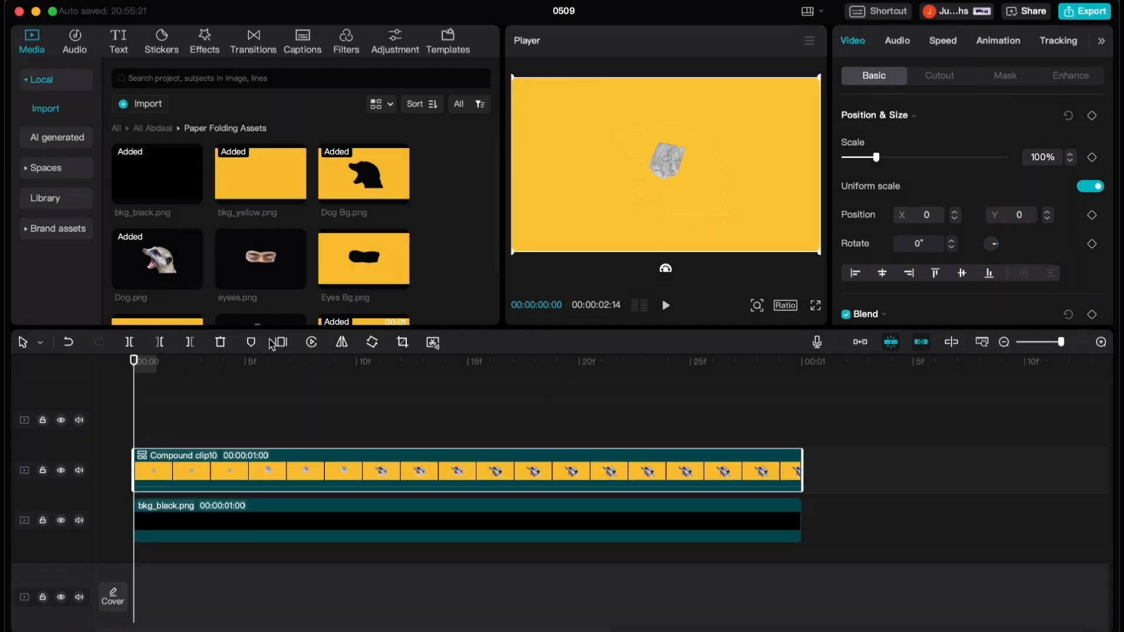
Apply a chroma key to the compound clip at 00:00:00:23, sampling the yellow background colour
left_click(646, 361)
left_click(941, 79)
left_click(846, 301)
scroll(916, 318, "down", 3)
left_click(900, 272)
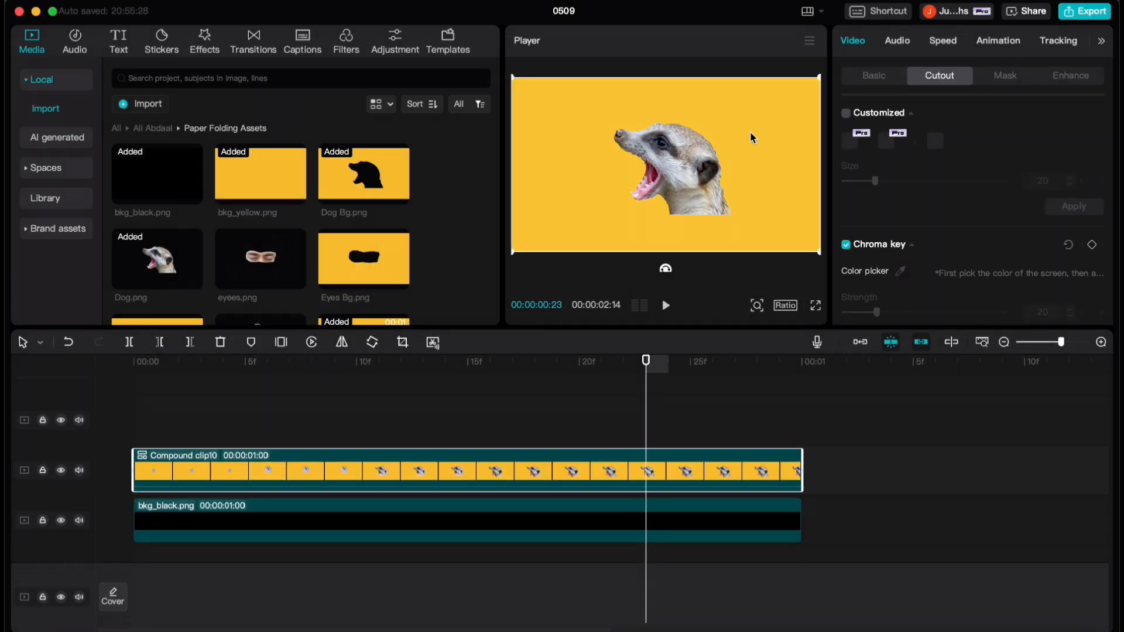
left_click(748, 113)
Set the compound clip's chroma key strength to 3 and preview an earlier frame of the animation
scroll(912, 291, "down", 1)
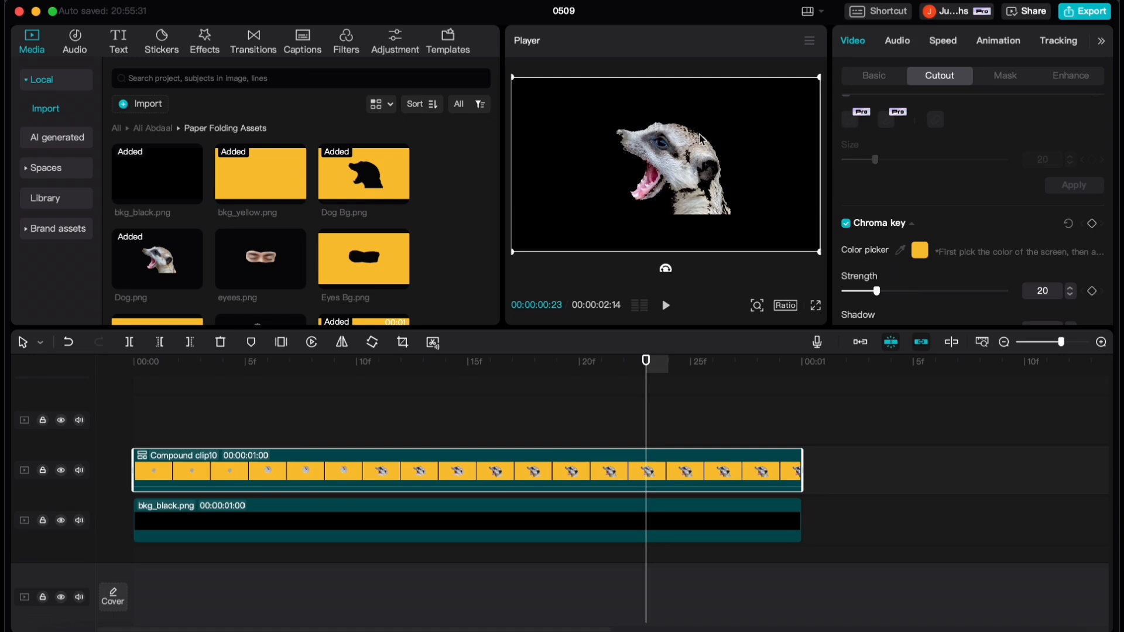
scroll(878, 281, "down", 1)
left_click_drag(876, 275, 851, 282)
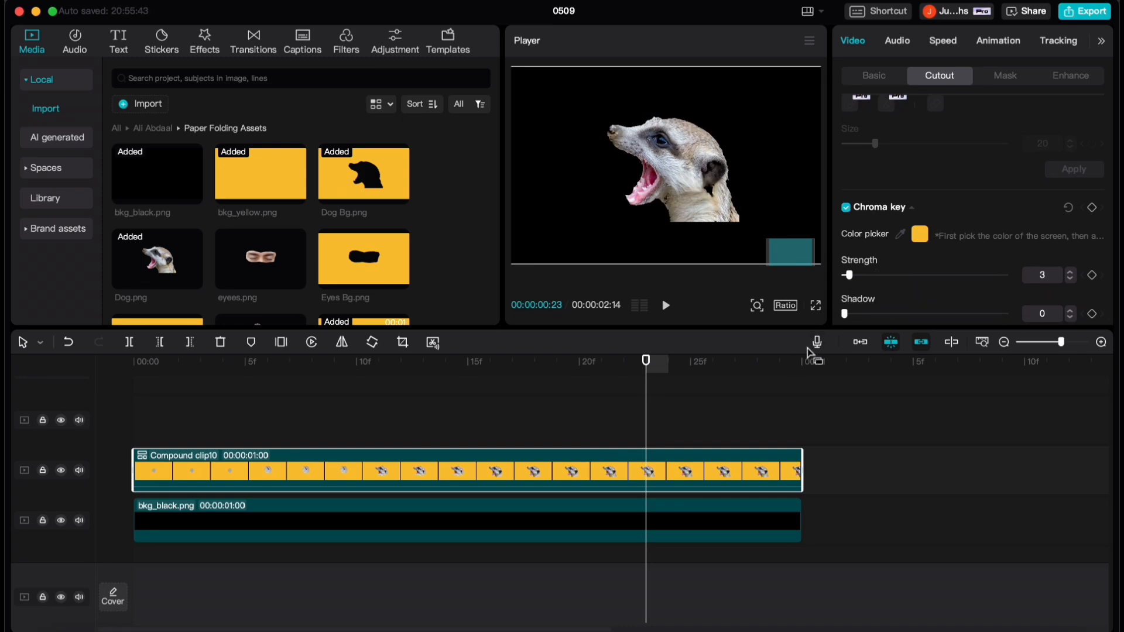
key("super+minus")
left_click(217, 405)
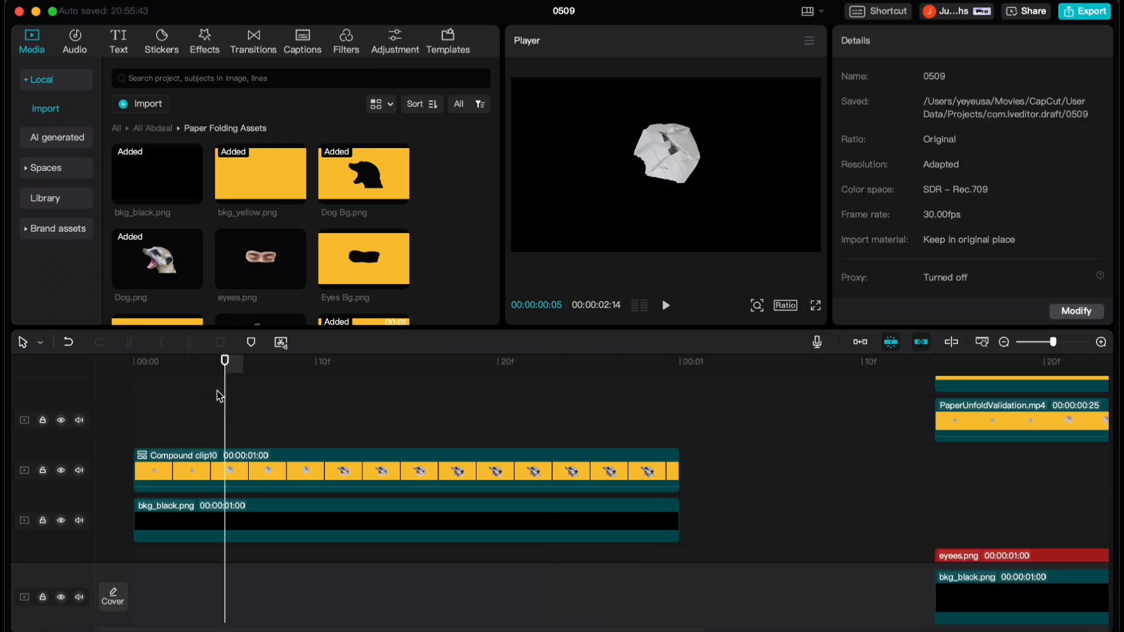
Play the keyed paper-unfold compound clip from the start of the timeline and return to its first frame
left_click(110, 382)
key("space")
left_click(98, 390)
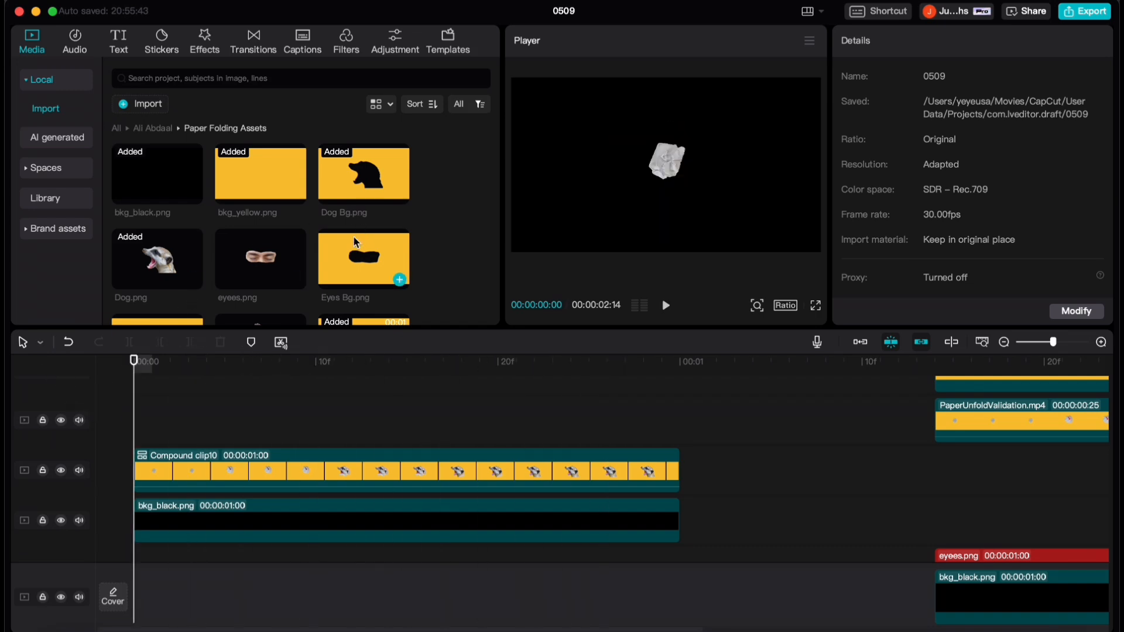
Undo the compound clip that holds the paper-unfold layers above bkg_black.png
right_click(369, 468)
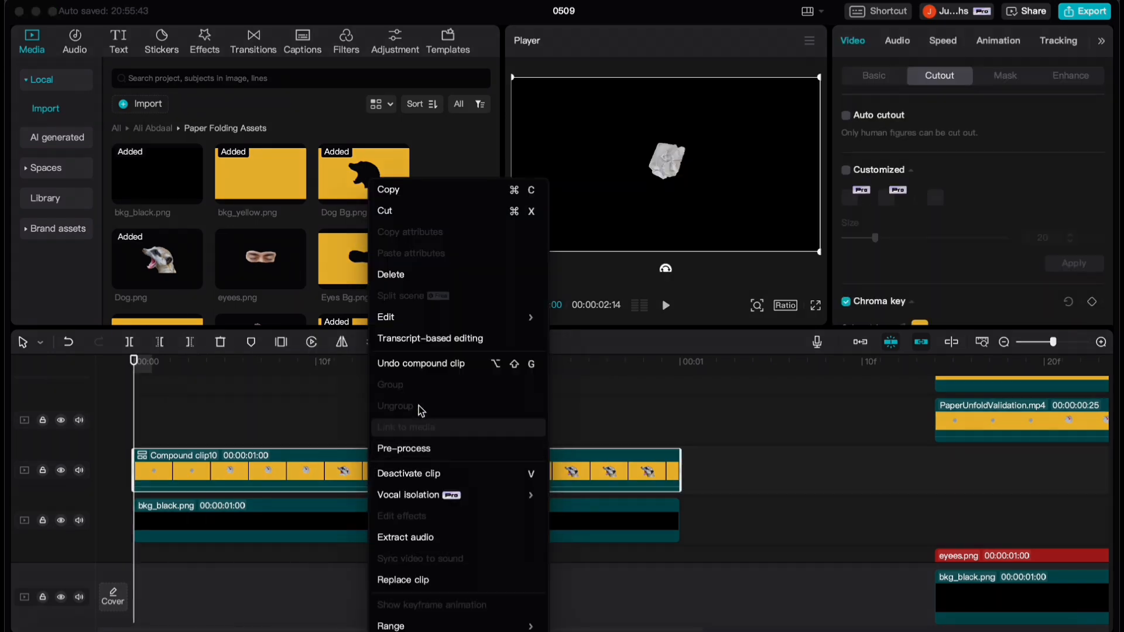
left_click(427, 361)
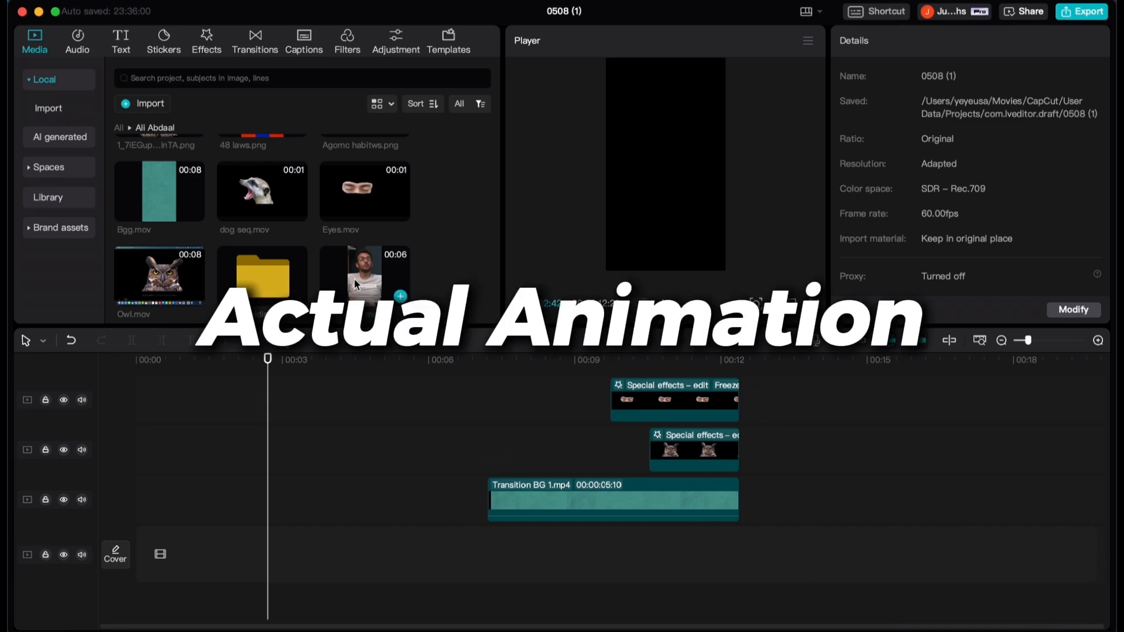
Place Raw Video.mov at the start of the main track and layer Bgg.mov above it from 00:00:00:46 to the raw video's end
left_click_drag(356, 285, 133, 559)
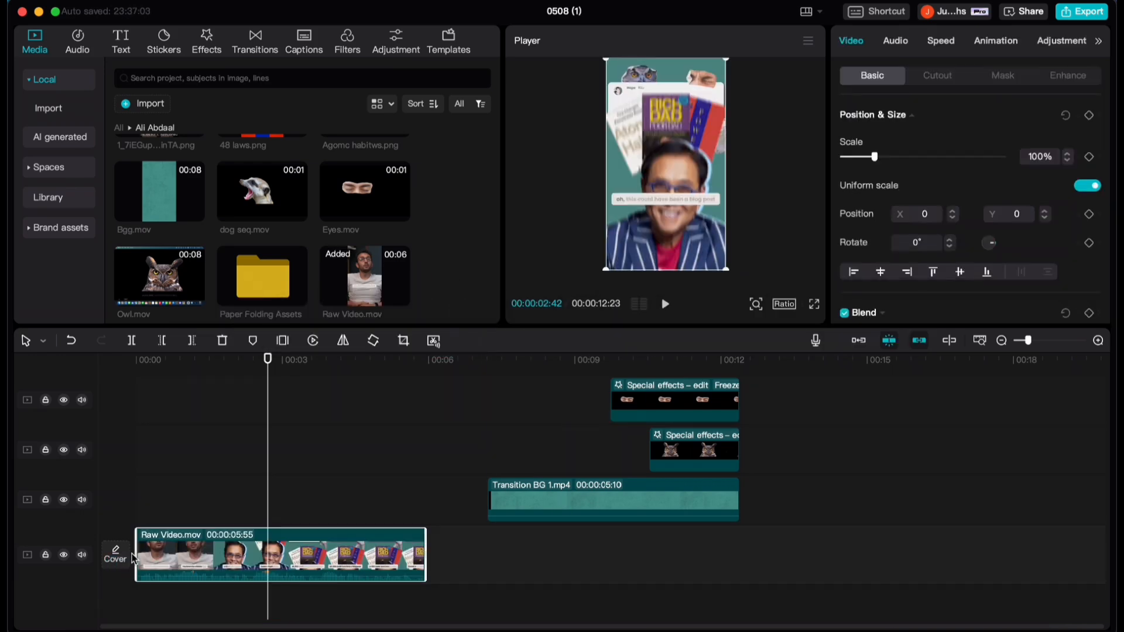
left_click(244, 400)
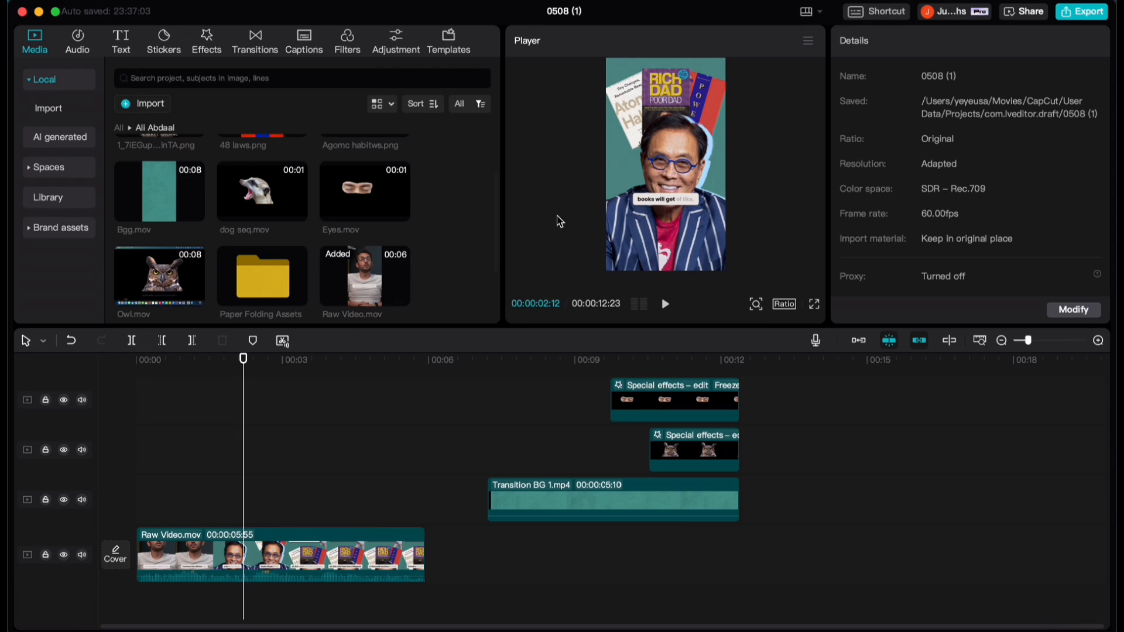
key("Left")
key("Left")
key("Left")
key("Left")
key("Left")
key("Left")
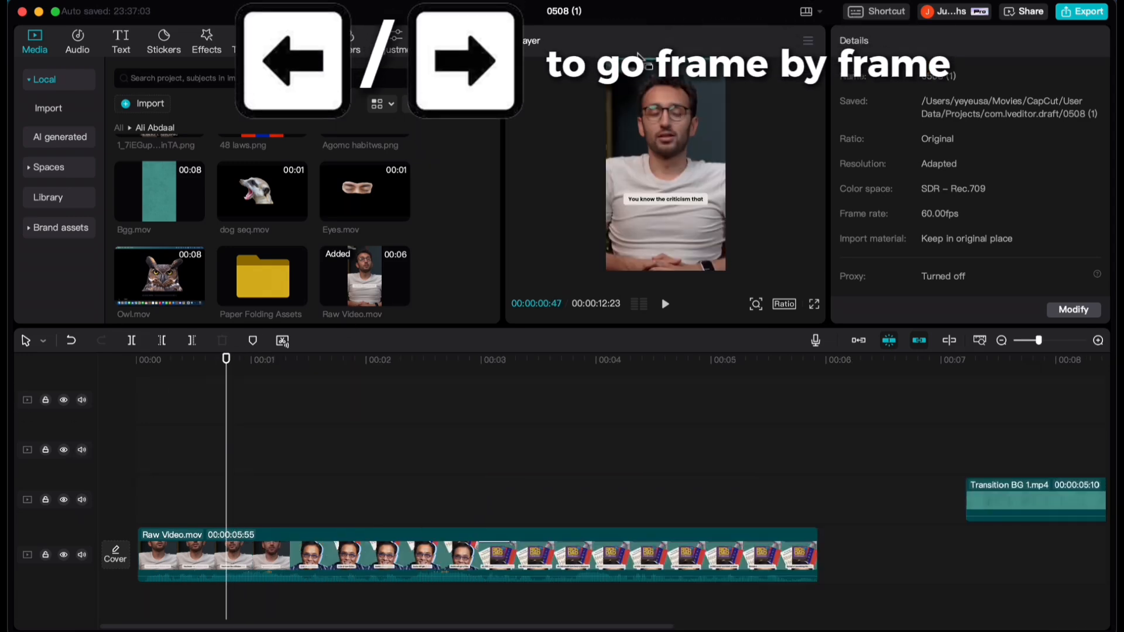
key("Left")
left_click_drag(159, 193, 226, 504)
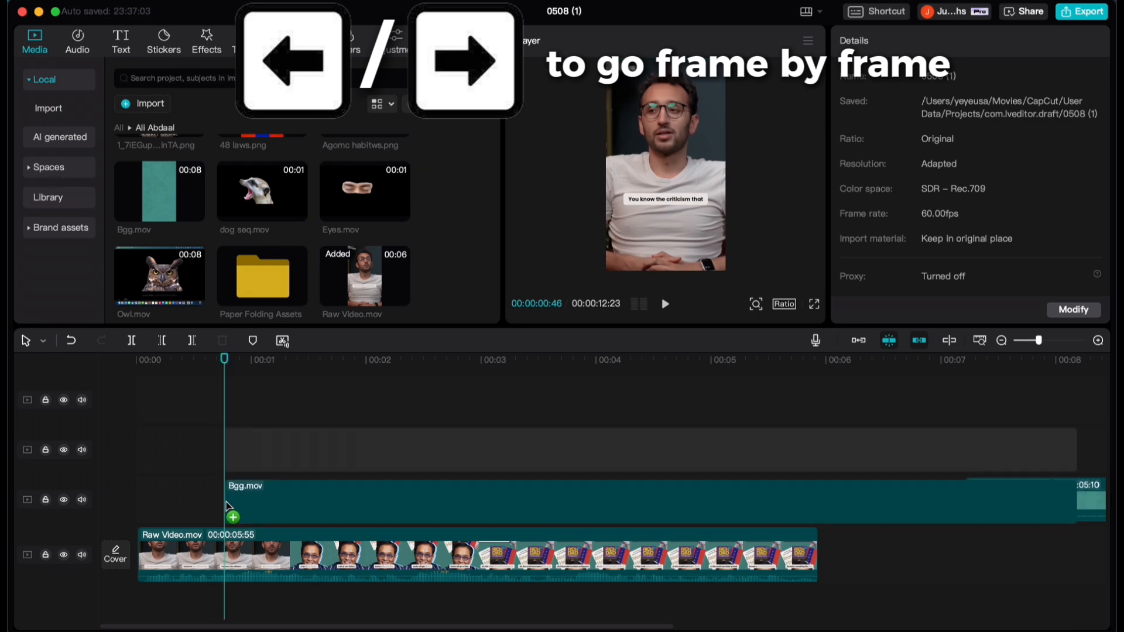
Hide the Bgg.mov track and step through Raw Video.mov to find the frame where the teal background has settled
left_click(66, 449)
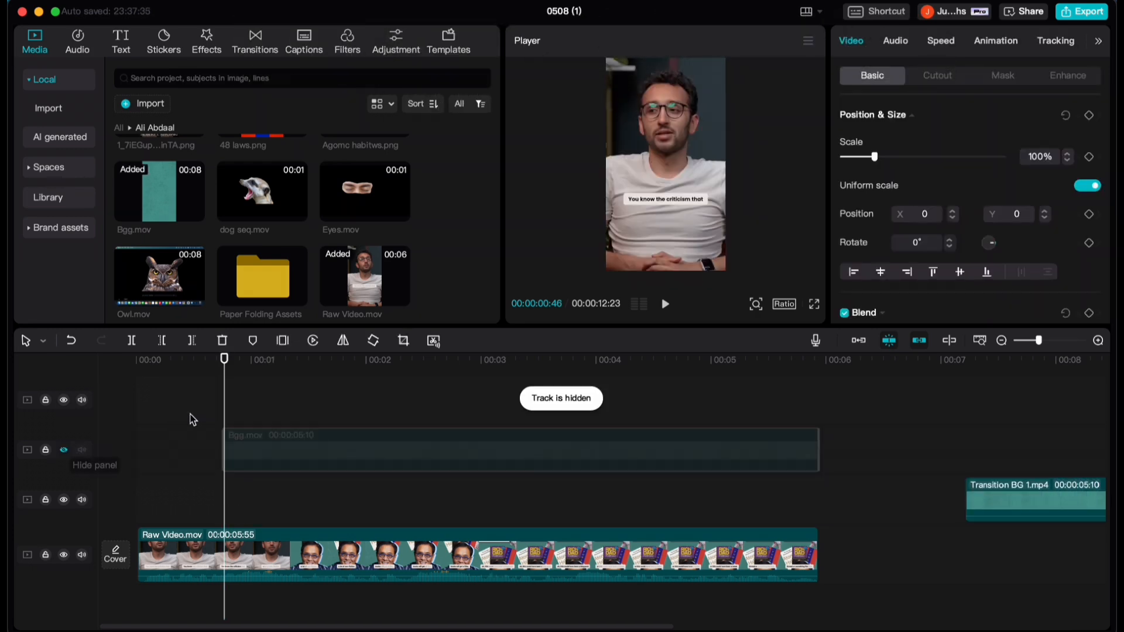
left_click_drag(258, 370, 291, 373)
key("Left")
key("Left")
key("Left")
key("Left")
key("Left")
key("Left")
key("Left")
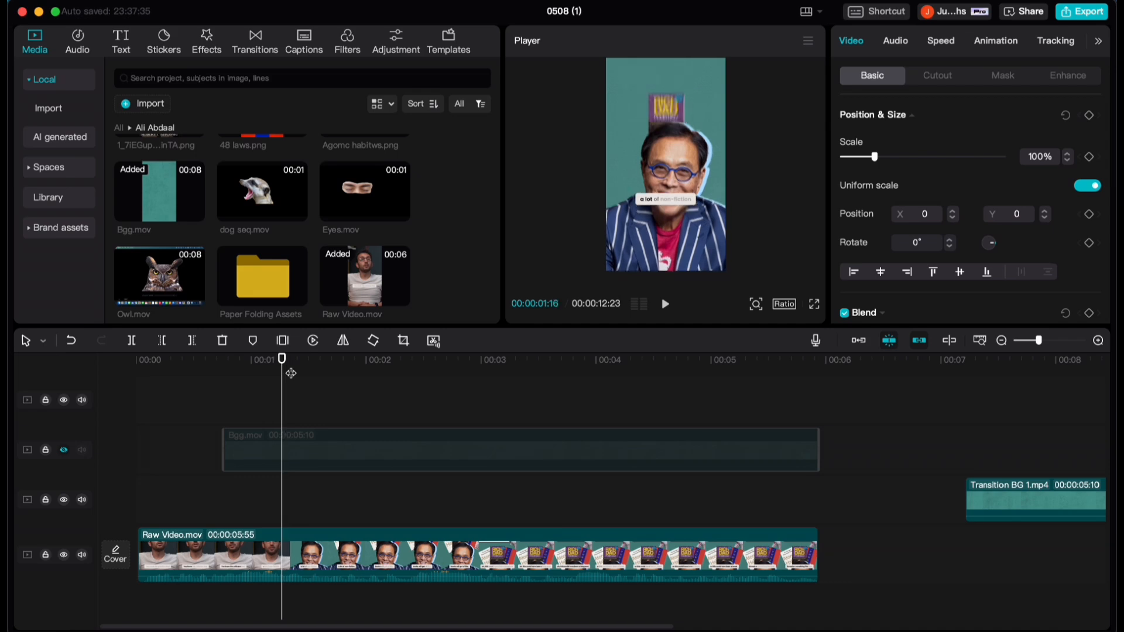
key("Left")
key("Left")
key("Right")
key("Right")
key("Right")
key("Right")
key("Right")
key("Right")
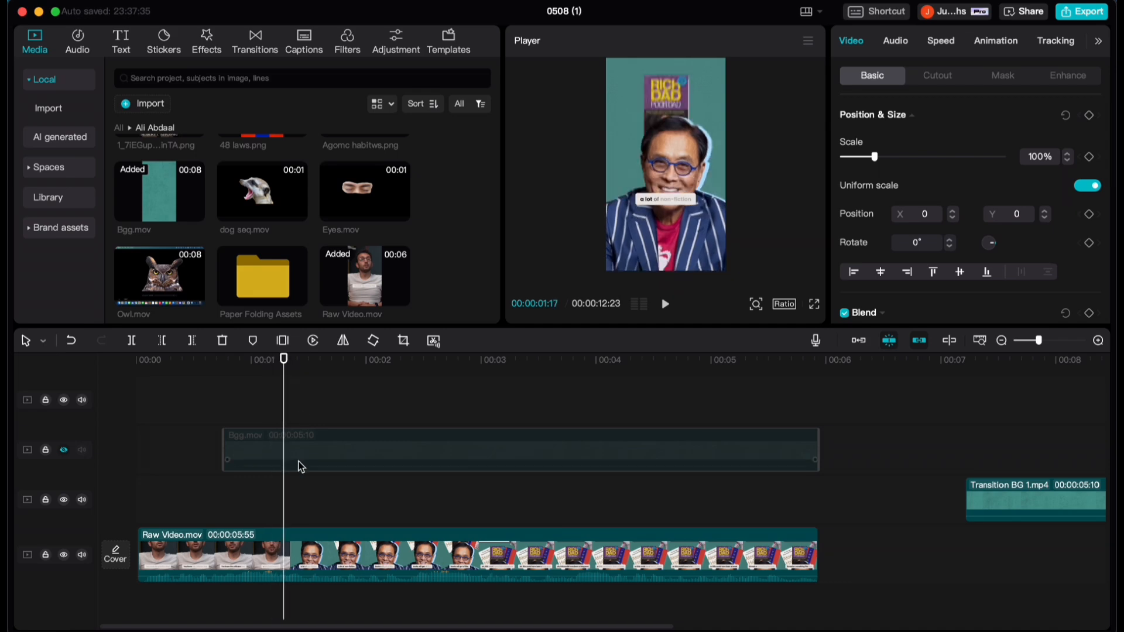
Show the Bgg.mov track again and add a position keyframe to the clip at 00:00:01:17
scroll(300, 466, "up", 3)
left_click(64, 450)
left_click(1089, 214)
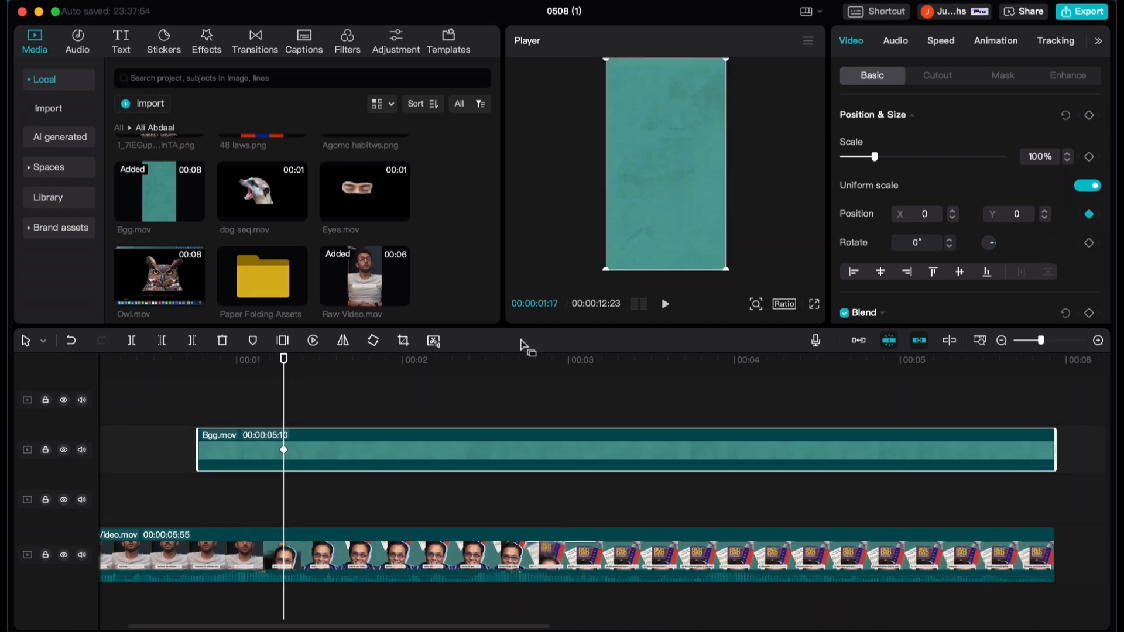
At 00:00:00:46, move Bgg.mov straight up out of the frame to keyframe its starting position
left_click(198, 361)
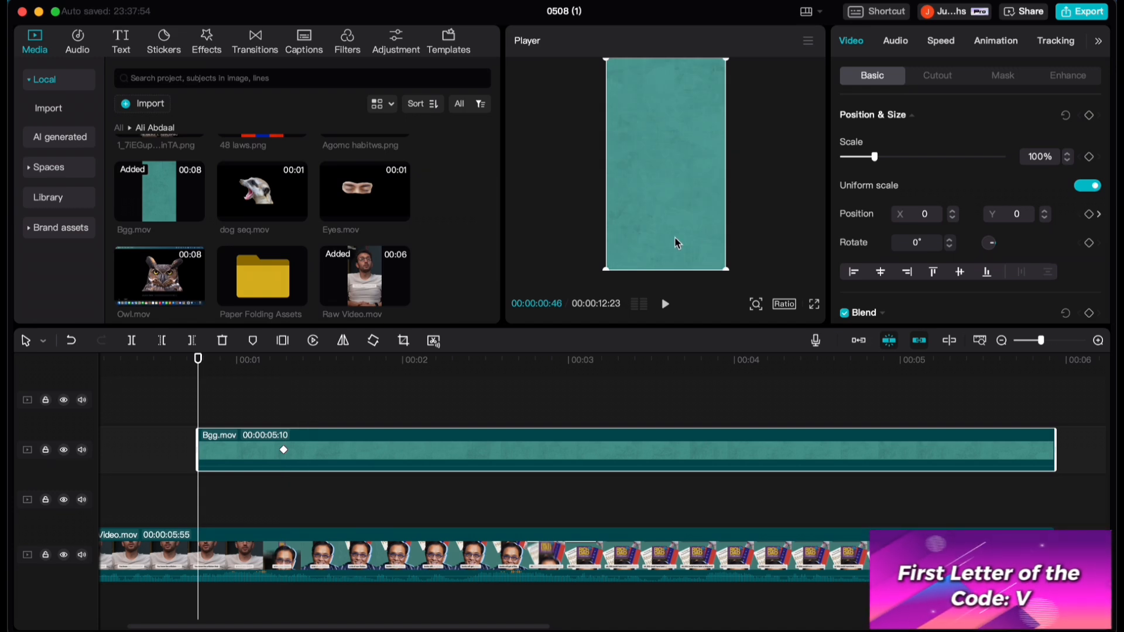
left_click_drag(669, 209, 665, 3)
left_click_drag(663, 1, 663, 0)
Play the Bgg.mov slide-in from 00:00:00:40
left_click(181, 401)
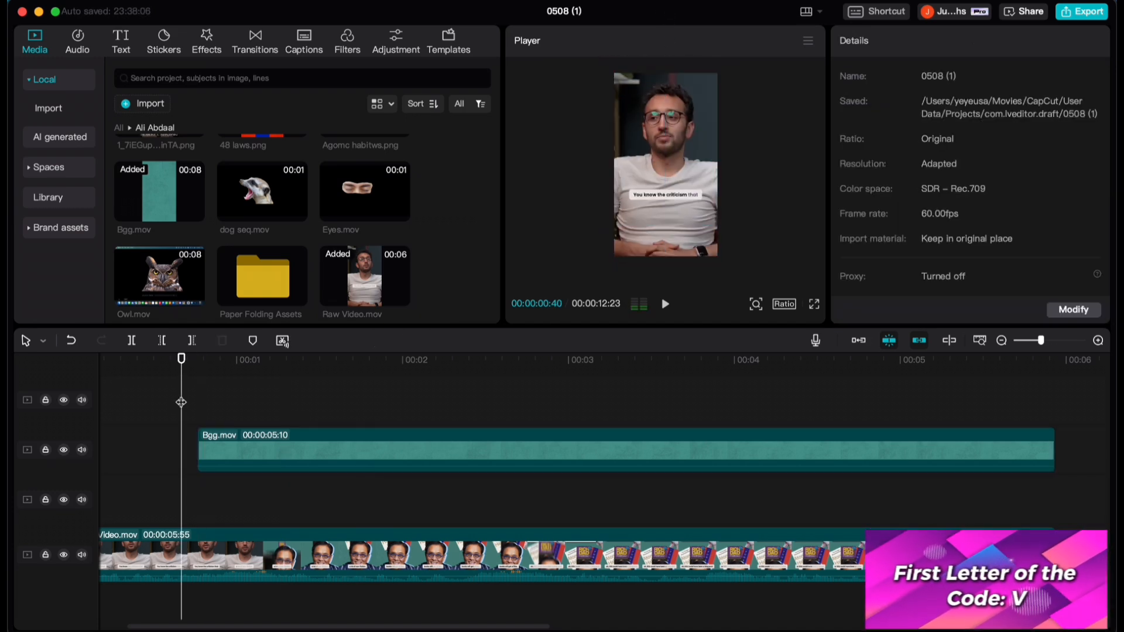
key("space")
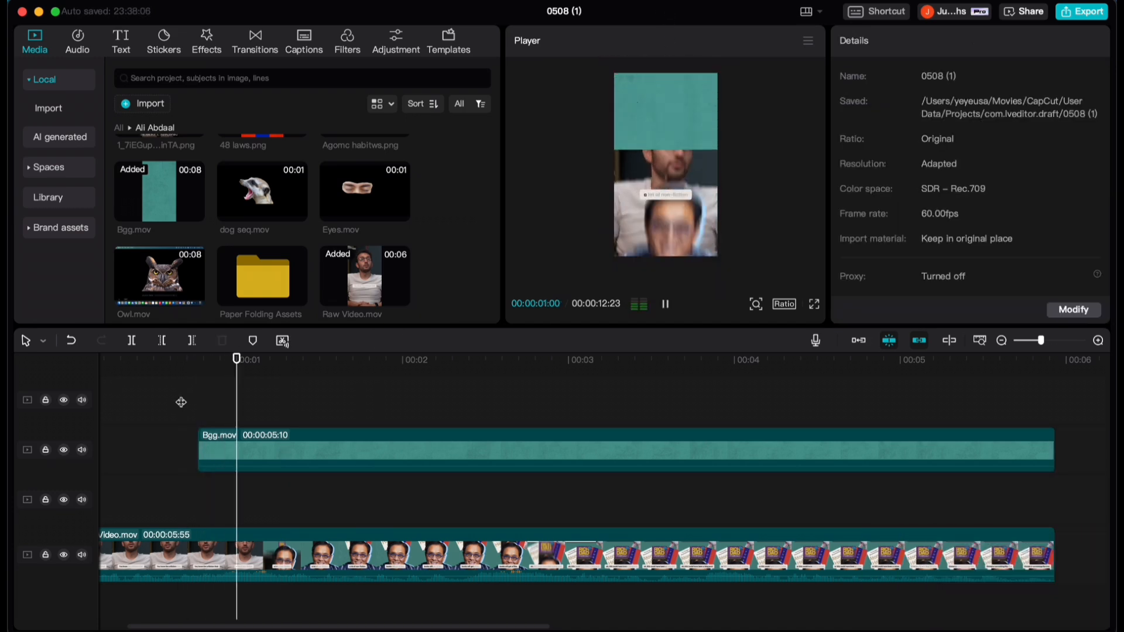
key("space")
Open the keyframe animation of Bgg.mov, expand its y position curve and apply the Ease Out 2 graph
left_click(296, 445)
scroll(296, 445, "up", 2)
key("super+k")
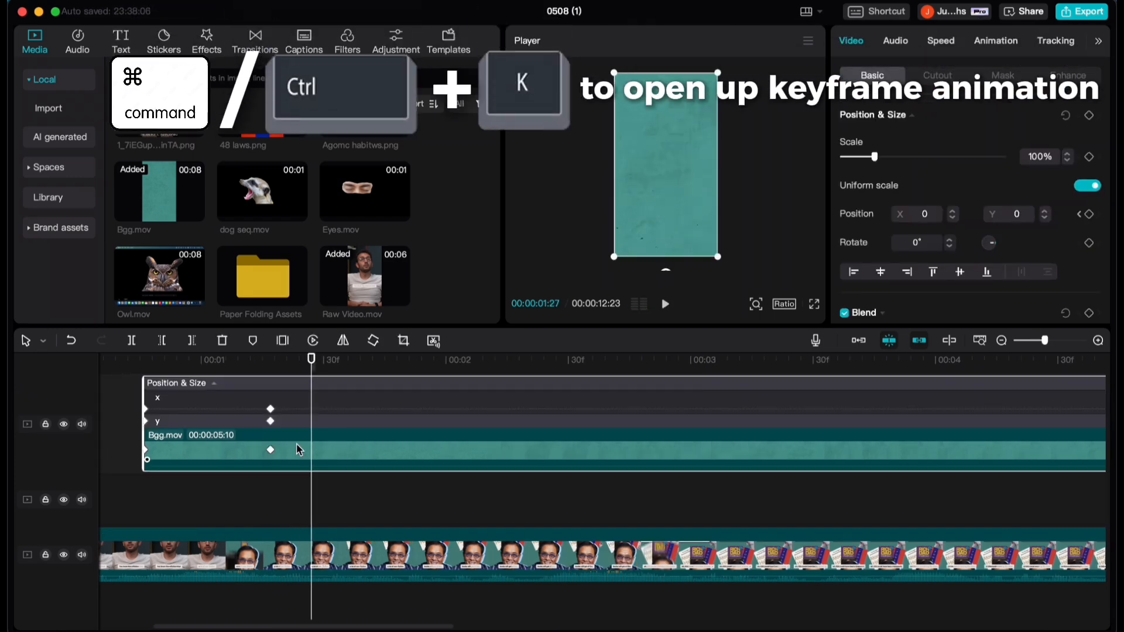
scroll(296, 445, "up", 1)
scroll(995, 426, "down", 2)
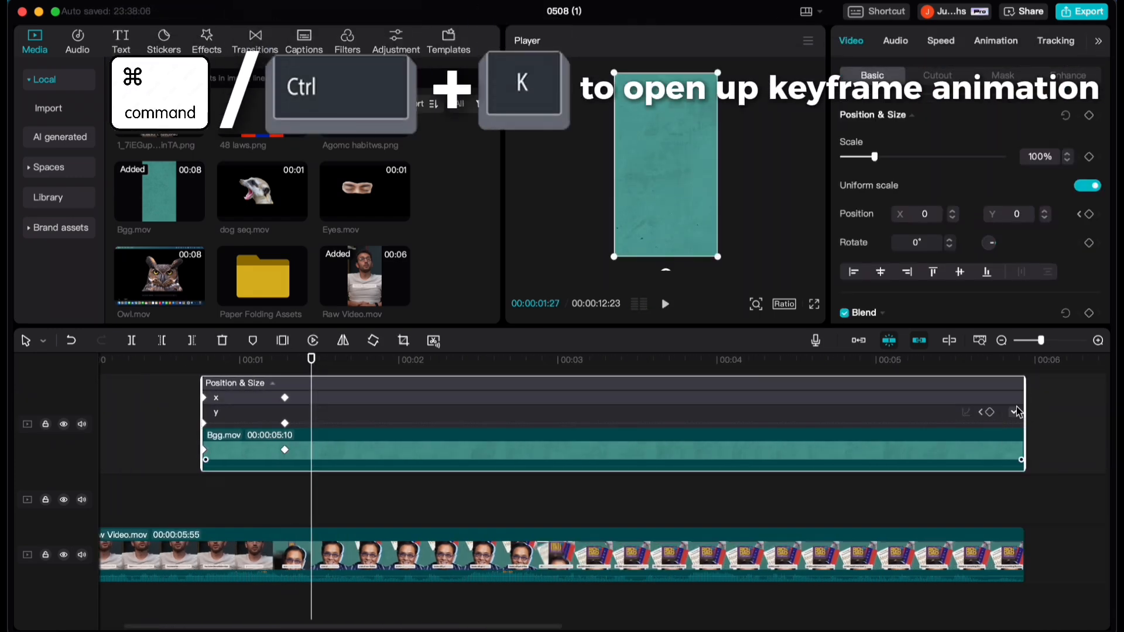
left_click(1014, 412)
scroll(237, 469, "right", 2)
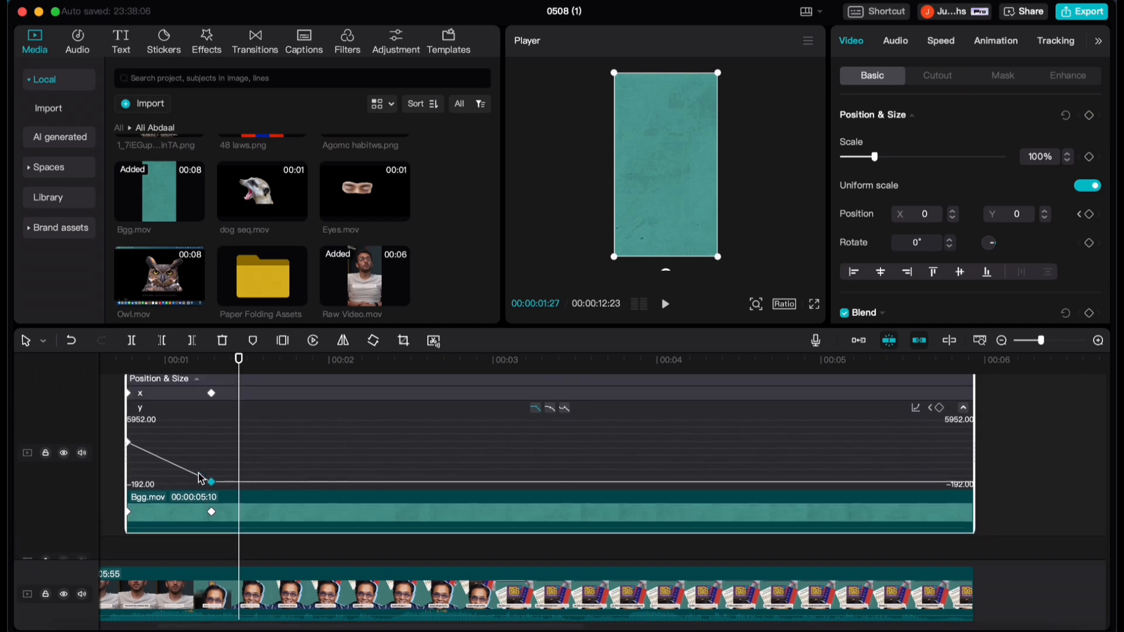
left_click(916, 408)
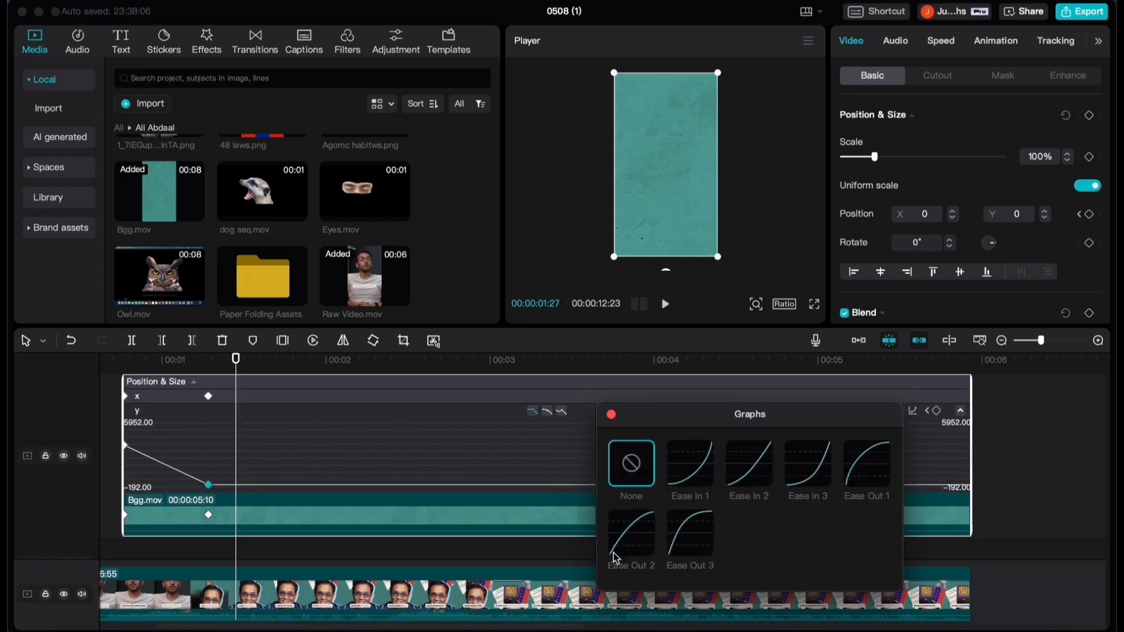
left_click(616, 557)
left_click(611, 415)
Adjust the curve handles of Bgg.mov's y position keyframes for a smoother slide-in and replay the movement
scroll(247, 486, "up", 3)
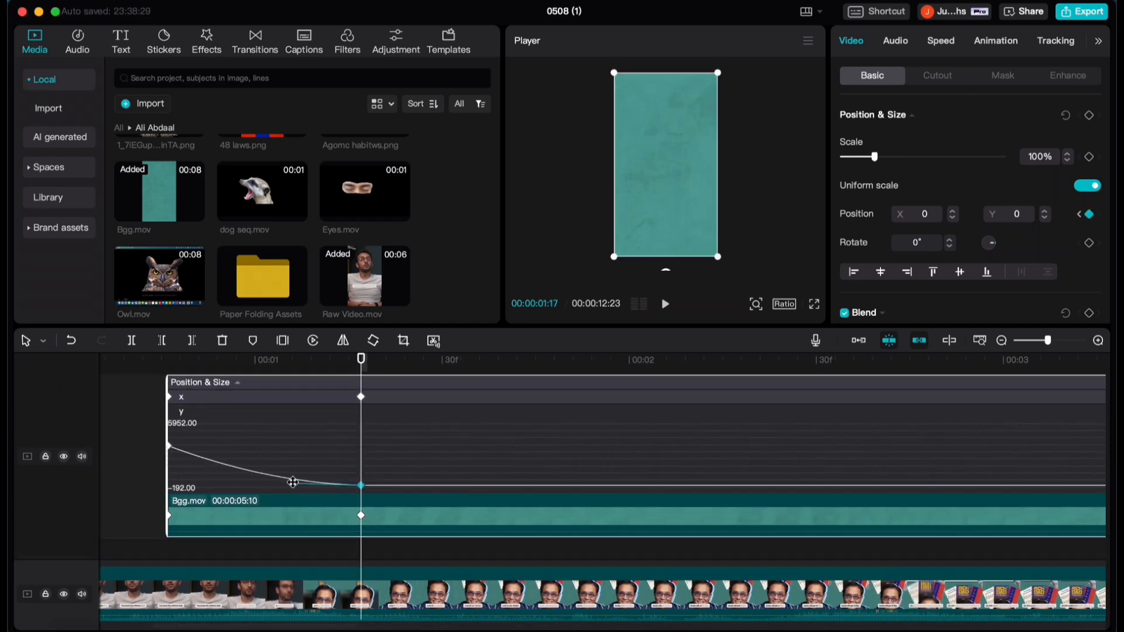
left_click_drag(293, 482, 296, 484)
key("space")
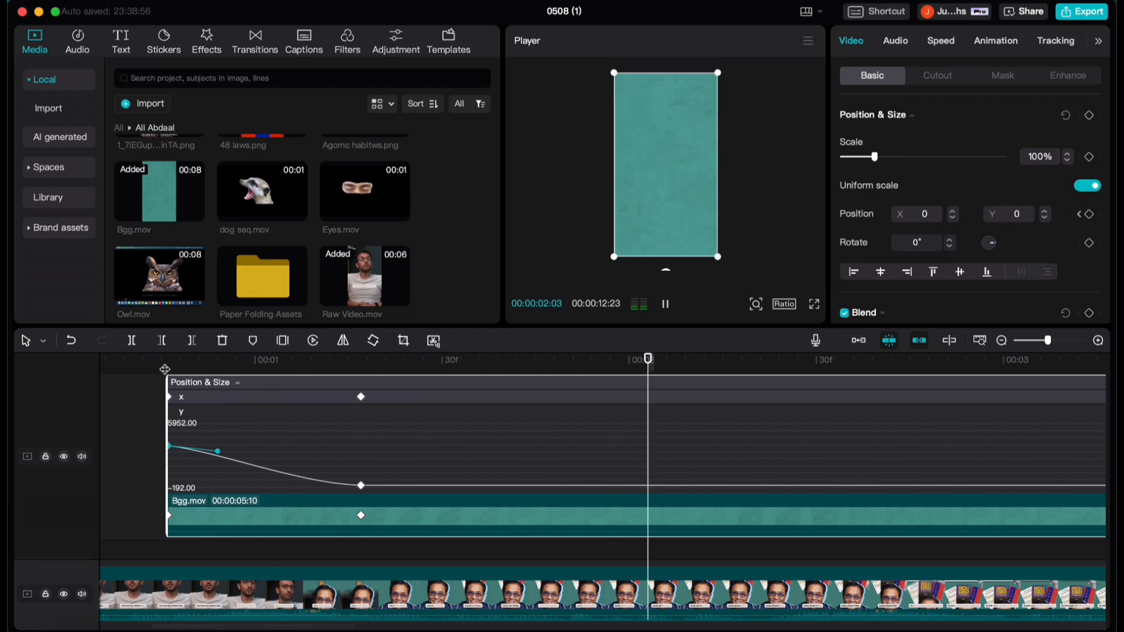
left_click(167, 368)
key("space")
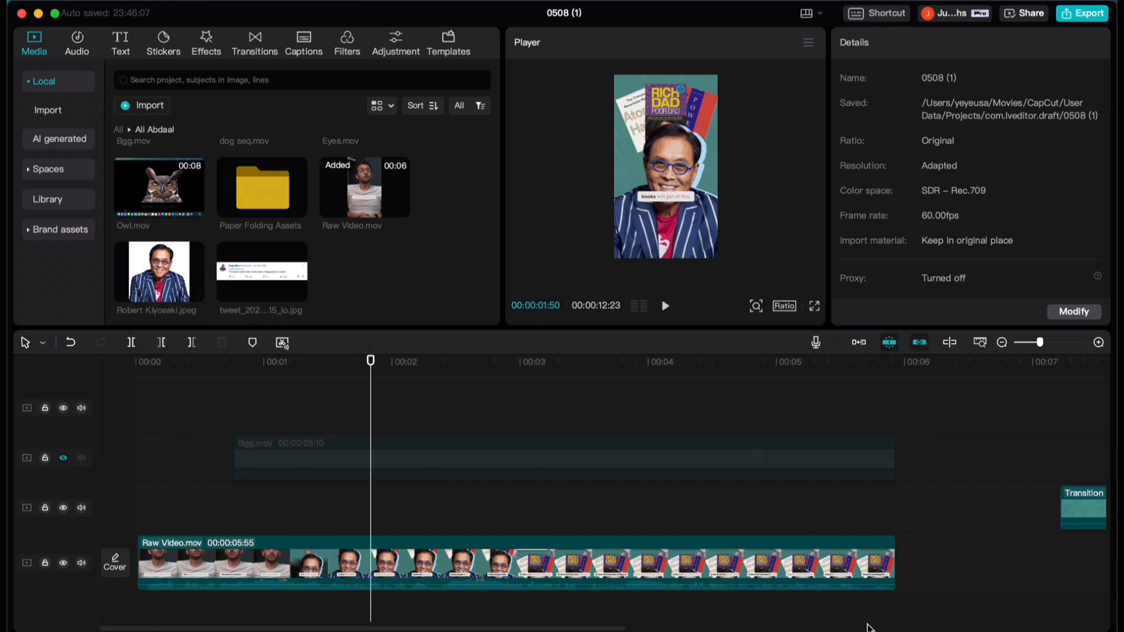
Place Robert Kiyosaki.jpeg above the hidden Bgg.mov from 00:00:00:53 until the end of Raw Video.mov
mouse_move(398, 180)
left_click_drag(368, 372, 256, 457)
scroll(259, 456, "up", 2)
key("Right")
key("Right")
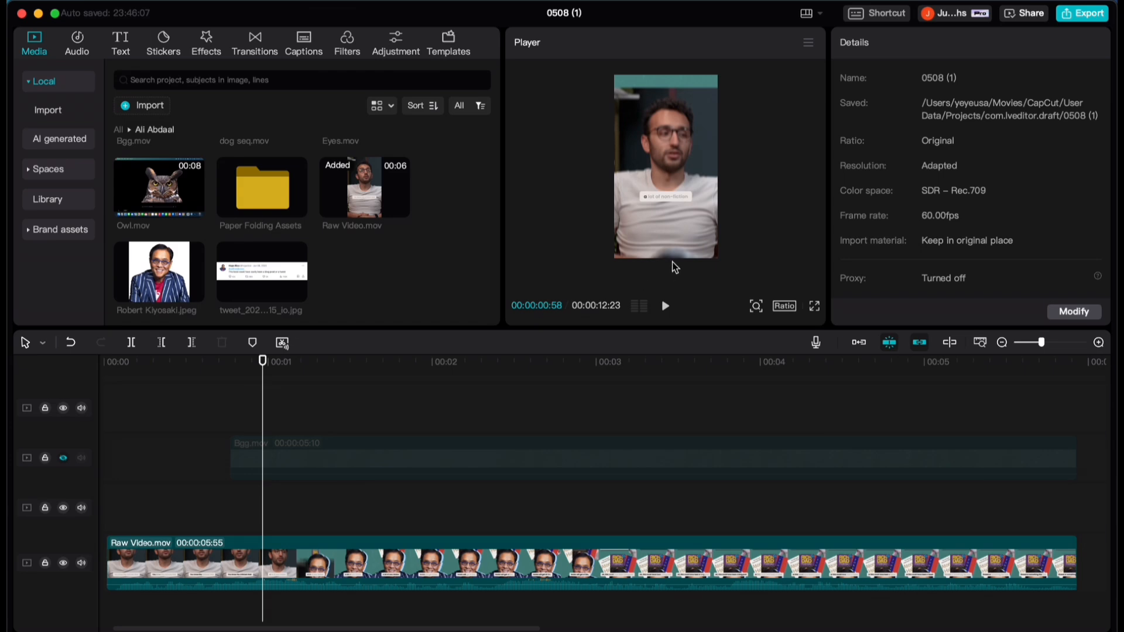
mouse_move(221, 248)
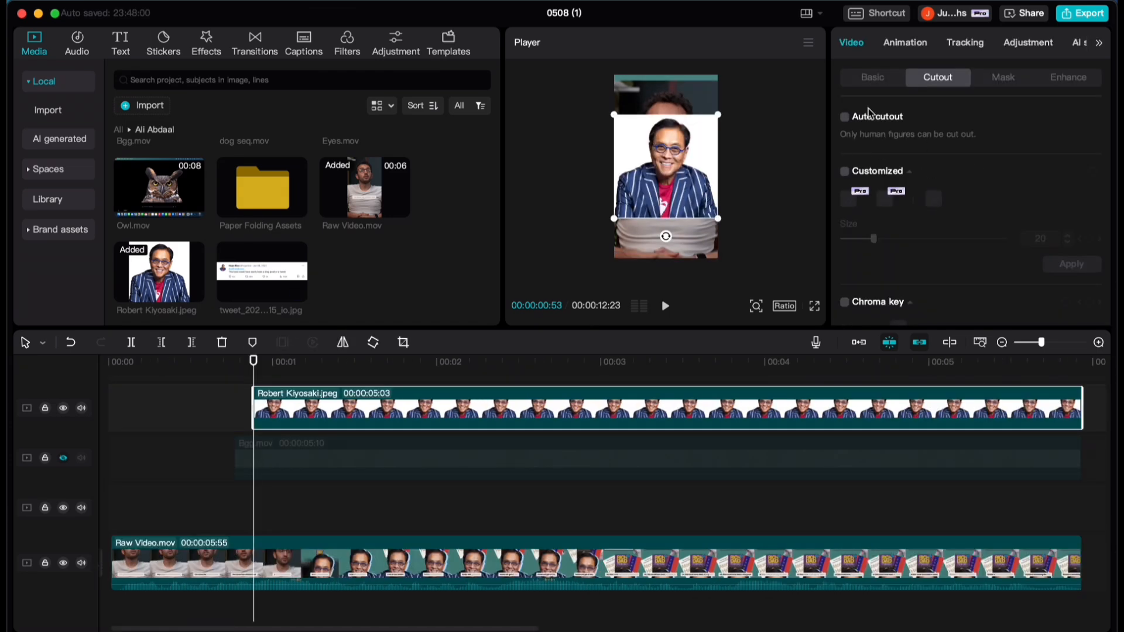
Apply Auto cutout to Robert Kiyosaki.jpeg and give it the offset stroke with a horizontal value of 59
left_click(844, 117)
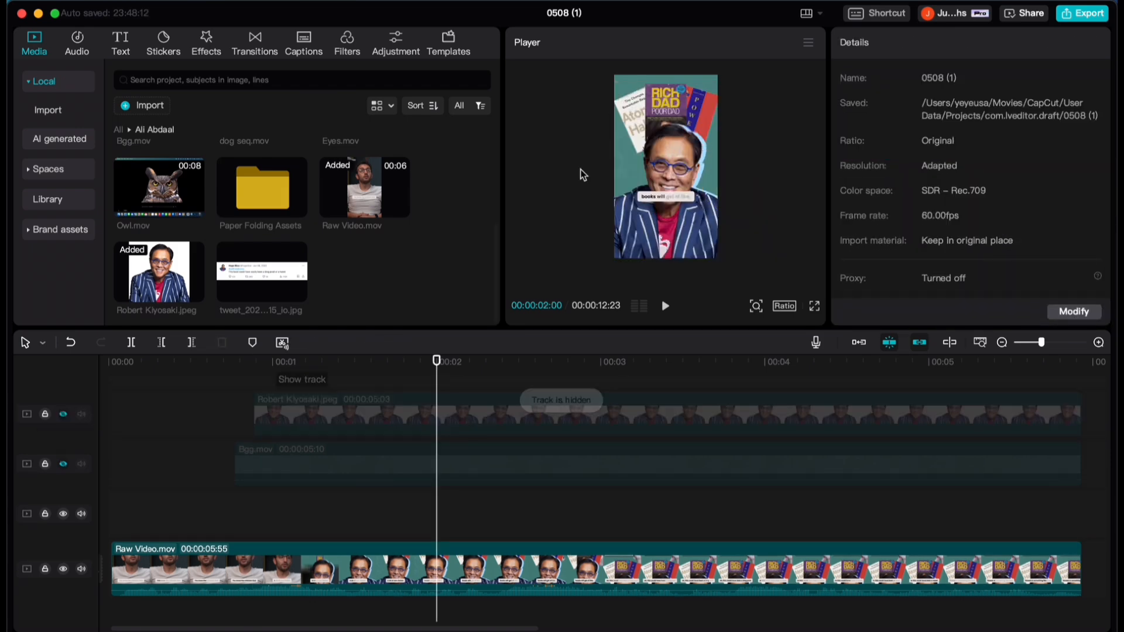
left_click(63, 414)
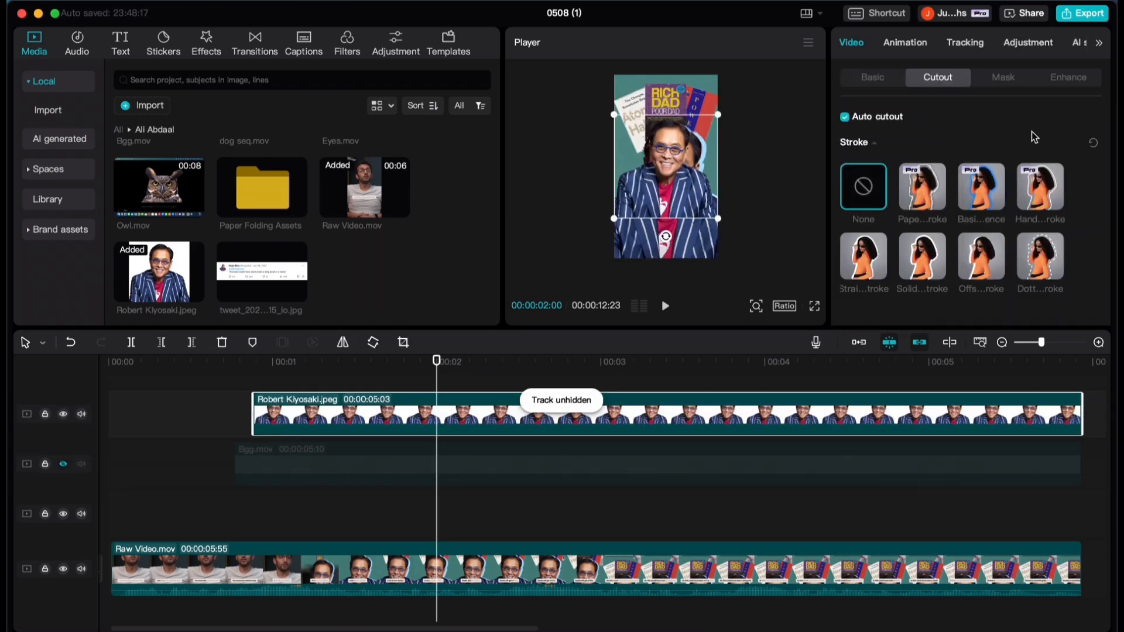
left_click(990, 275)
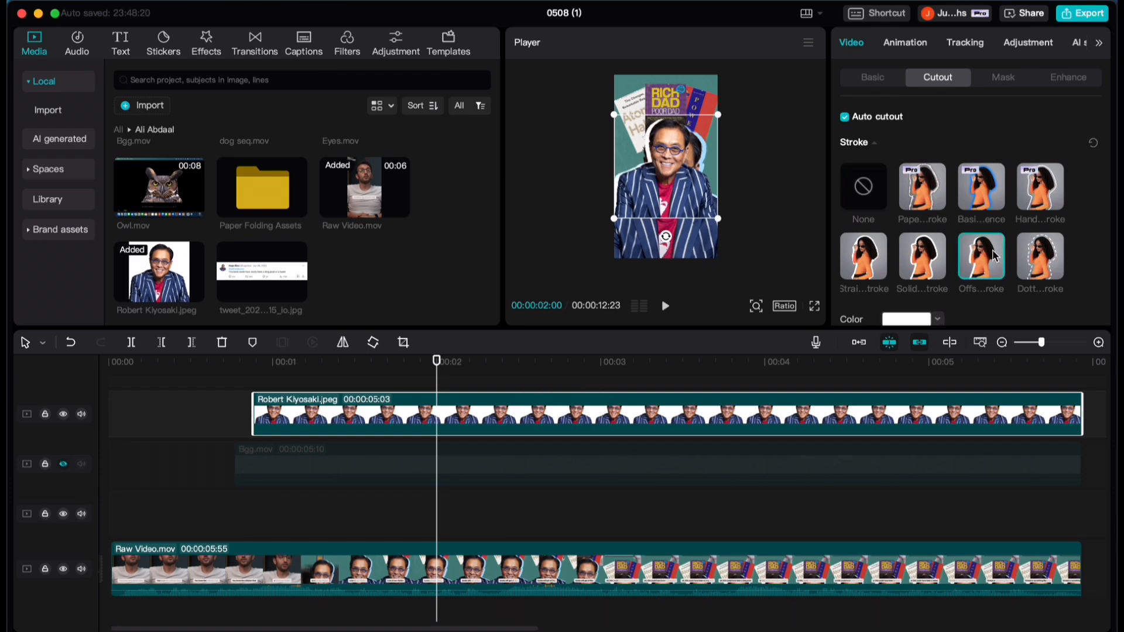
scroll(880, 241, "down", 3)
left_click(1084, 256)
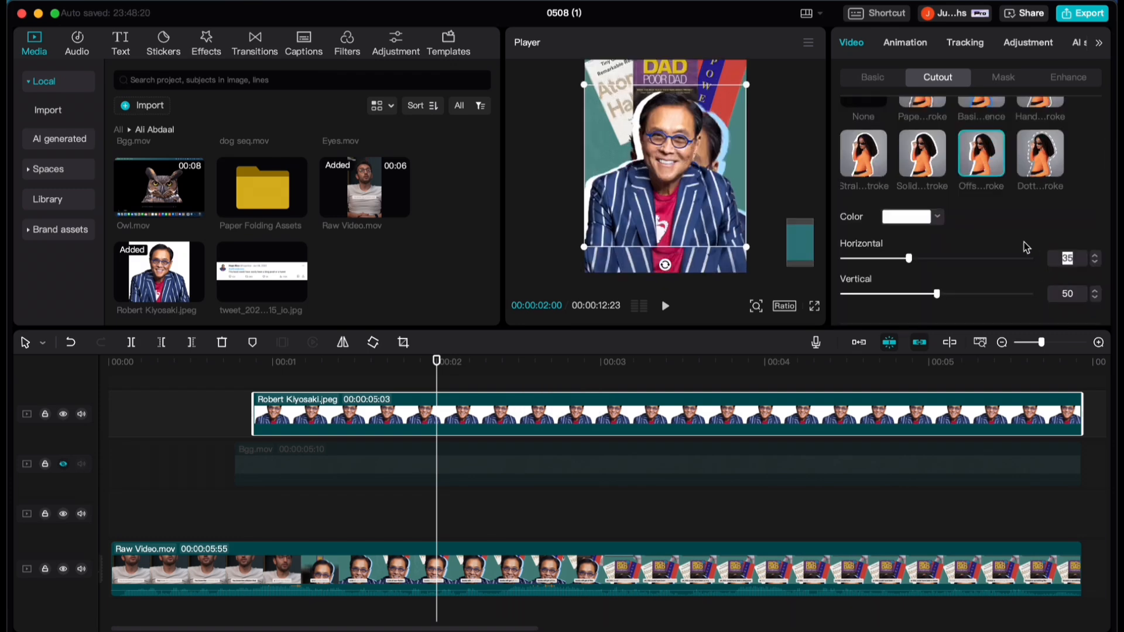
key("Return")
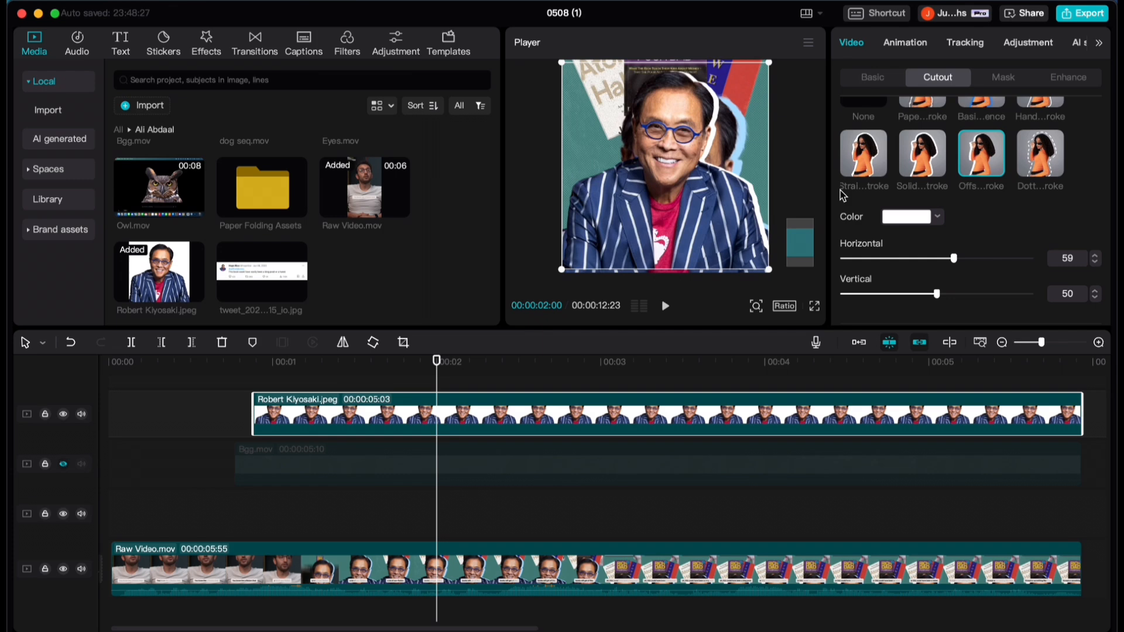
Set the cutout's stroke colour by sampling the light blue outline of the figure in Raw Video.mov
left_click(914, 218)
left_click(853, 346)
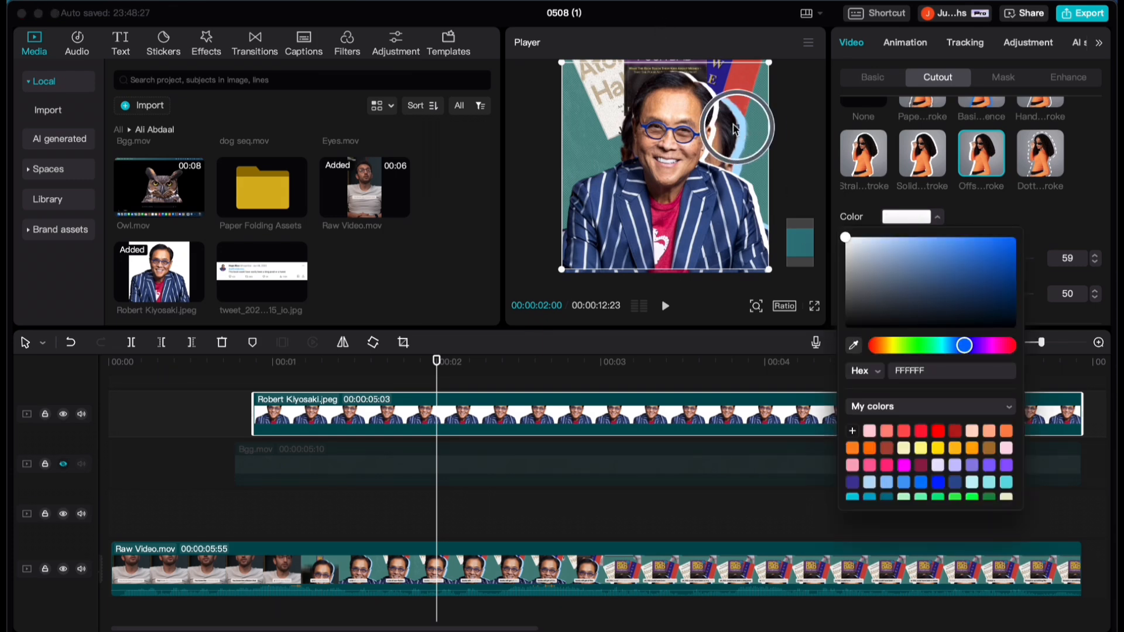
left_click(739, 129)
Rotate the Robert Kiyosaki cutout 2°, scale it to 141% and position it over the matching figure in Raw Video.mov
scroll(960, 219, "up", 1)
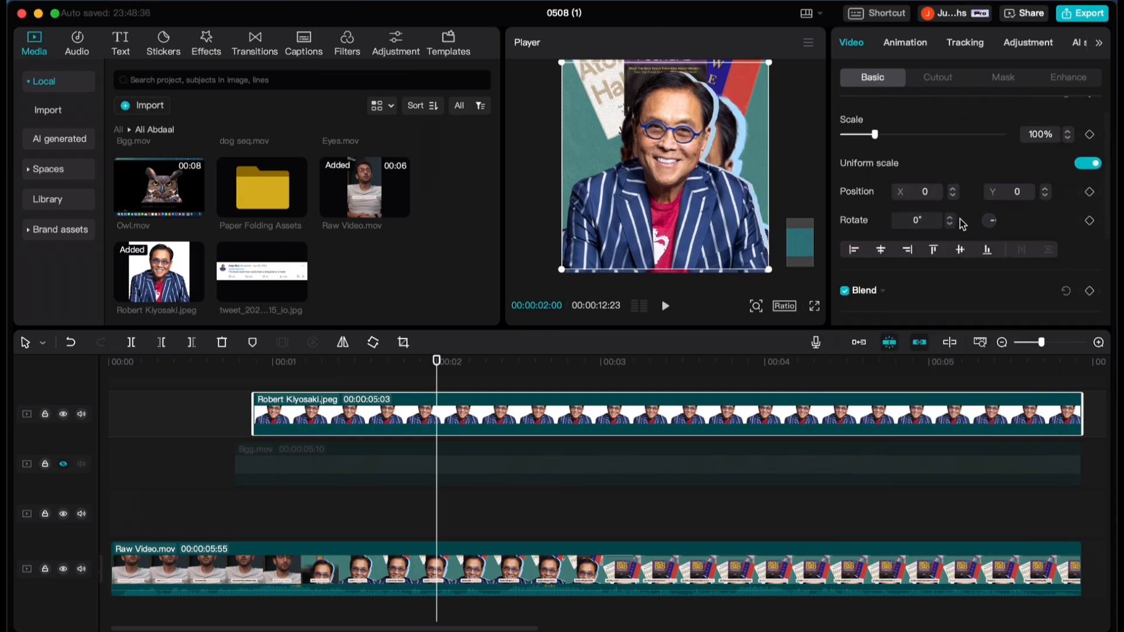
left_click(948, 218)
left_click(947, 217)
scroll(996, 129, "down", 1)
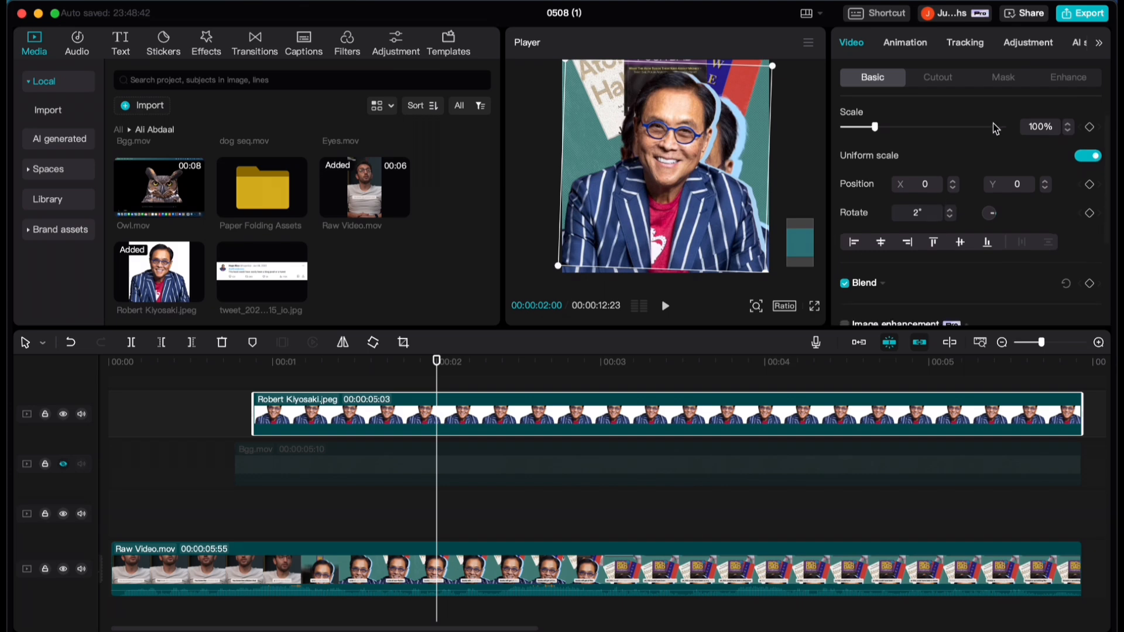
left_click_drag(1047, 127, 1002, 123)
type("141")
key("Return")
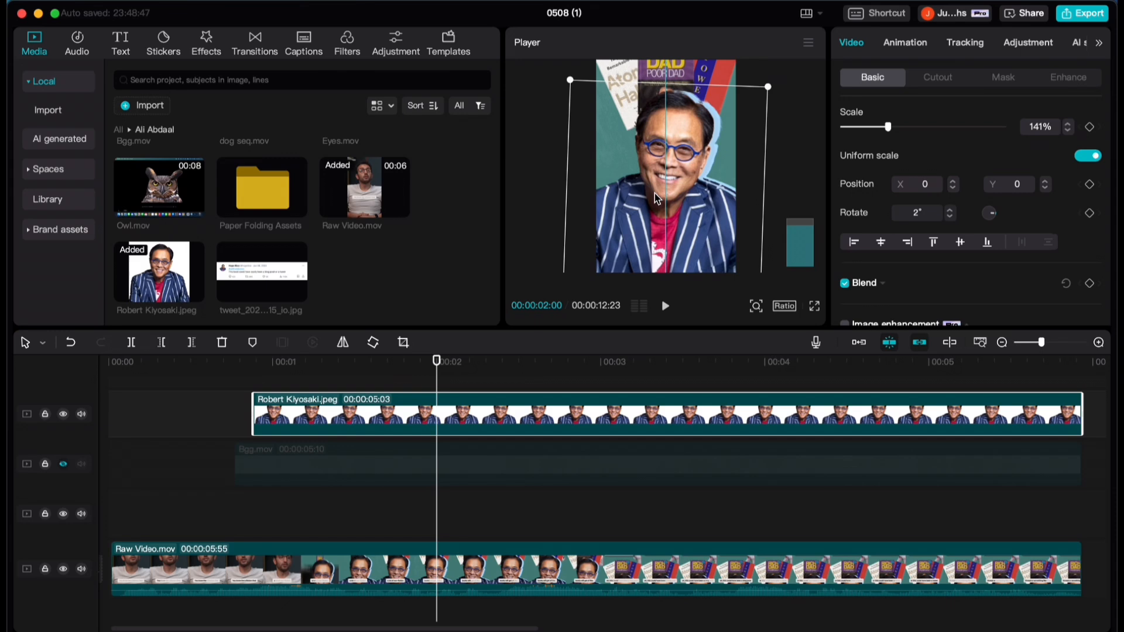
left_click_drag(655, 191, 656, 190)
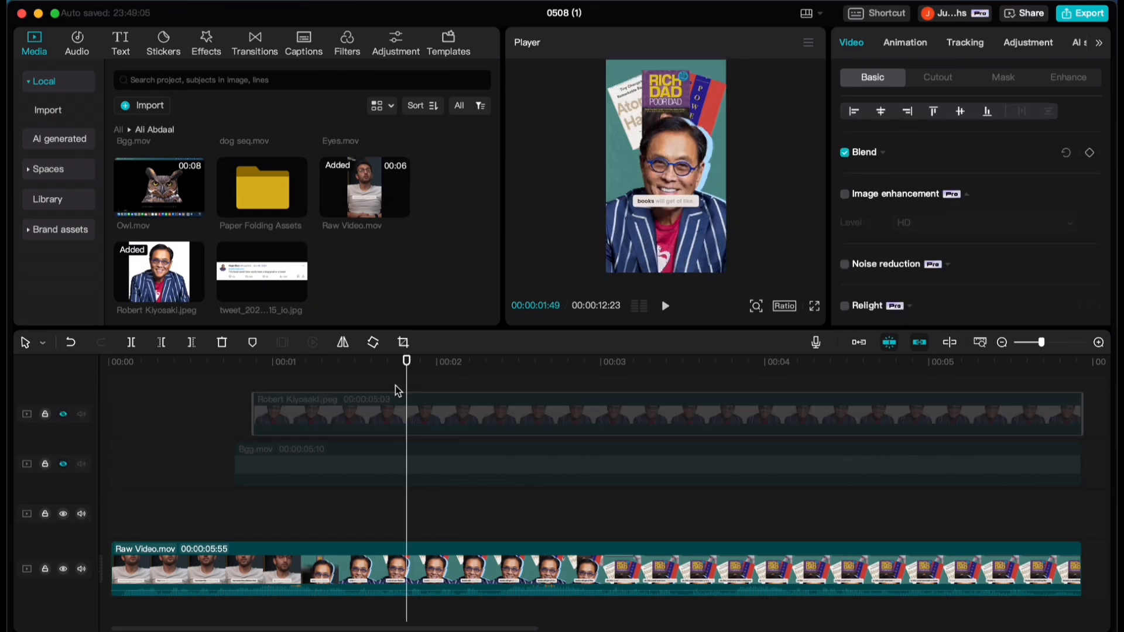
Step back through Raw Video.mov frame by frame to 00:00:01:19 to examine how the portrait comes to rest
key("Left")
key("Left")
key("Left")
key("Left")
key("Left")
key("Left")
key("Left")
key("Left")
key("Left")
key("Left")
key("Left")
key("Left")
key("Left")
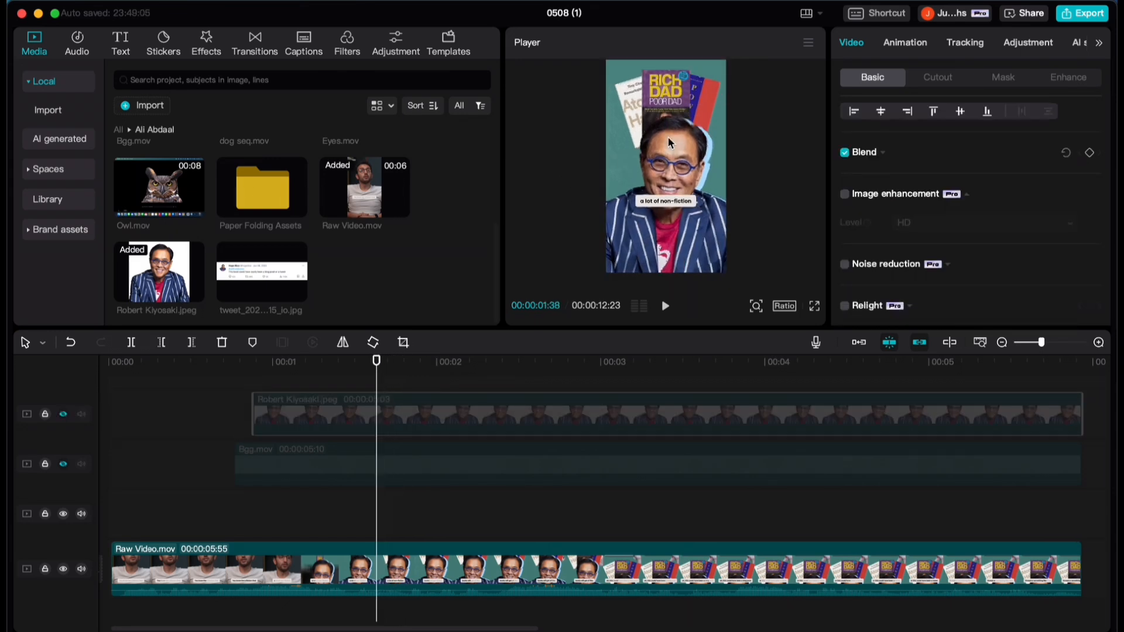
key("Left")
key("Left")
key("Left")
key("Left")
key("Left")
key("Left")
key("Left")
key("Left")
key("Left")
key("Left")
key("Left")
key("Left")
key("Left")
key("Left")
key("Left")
key("Left")
key("Left")
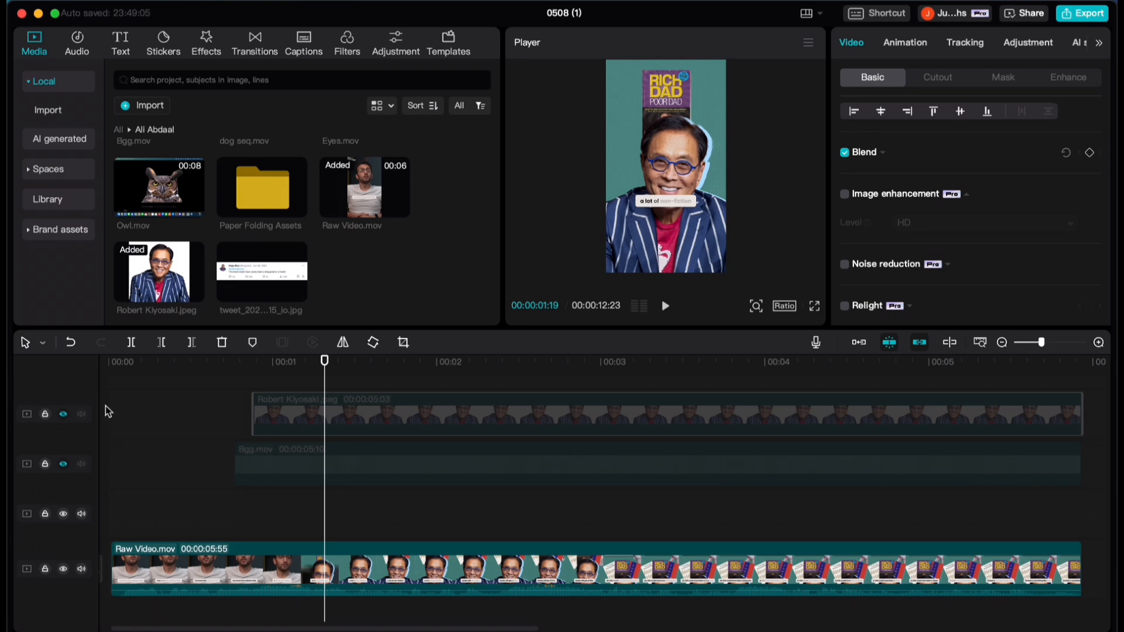
Show the Robert Kiyosaki.jpeg track and keyframe its position from Y −2681 at the clip's start to Y −478 at 00:00:01:19
left_click(64, 414)
scroll(960, 201, "up", 3)
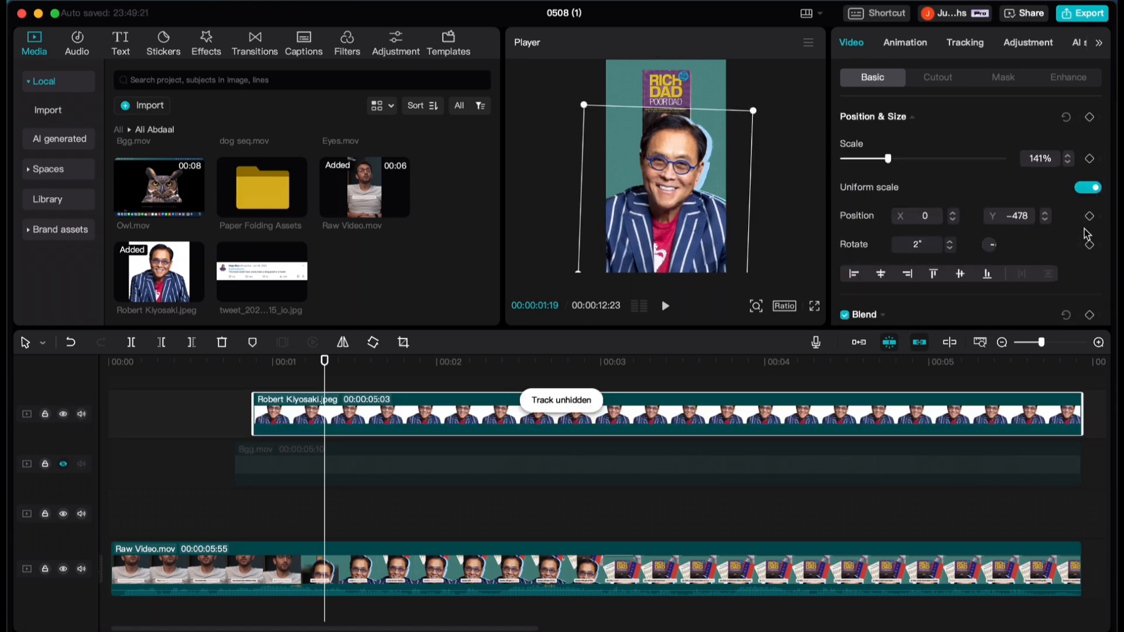
left_click(1089, 216)
scroll(299, 436, "up", 1)
left_click_drag(322, 379, 247, 377)
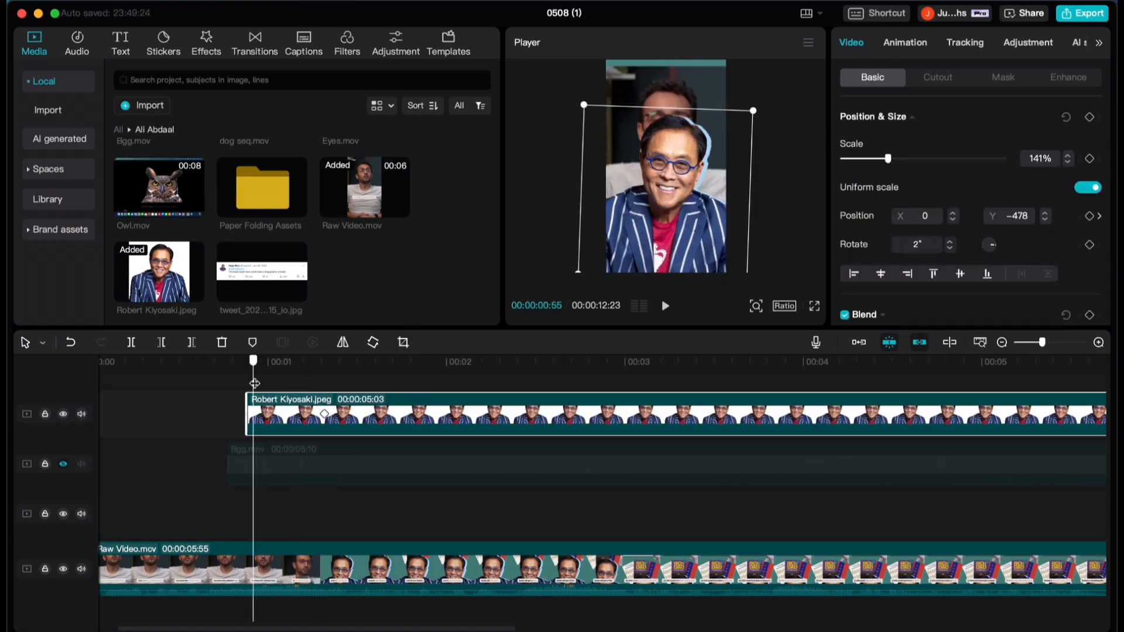
left_click_drag(658, 168, 685, 242)
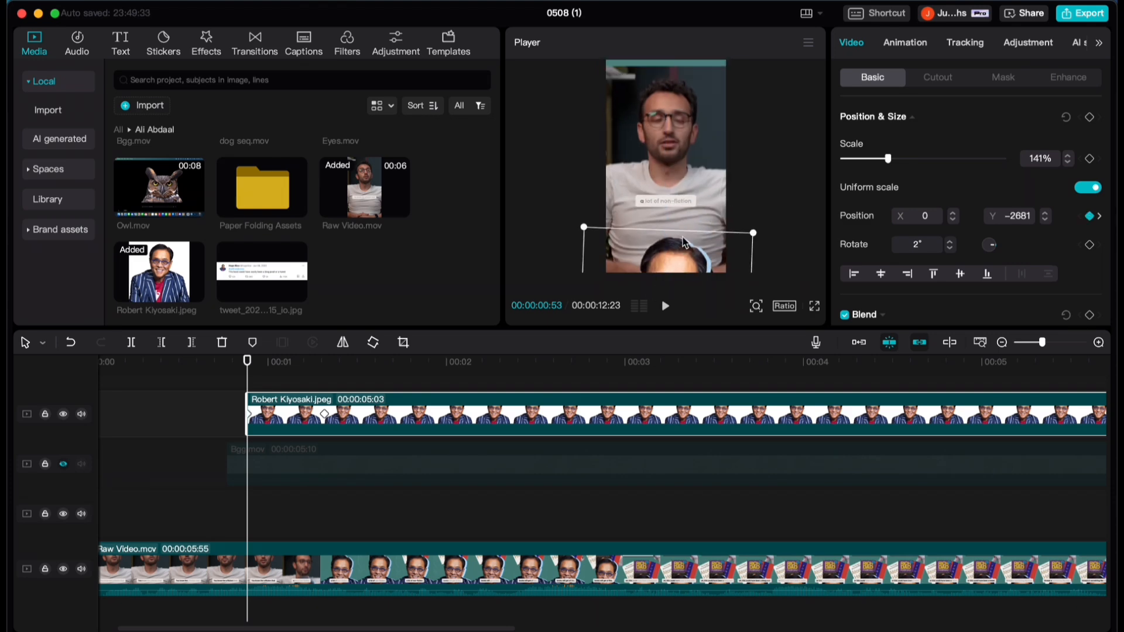
scroll(680, 242, "down", 1)
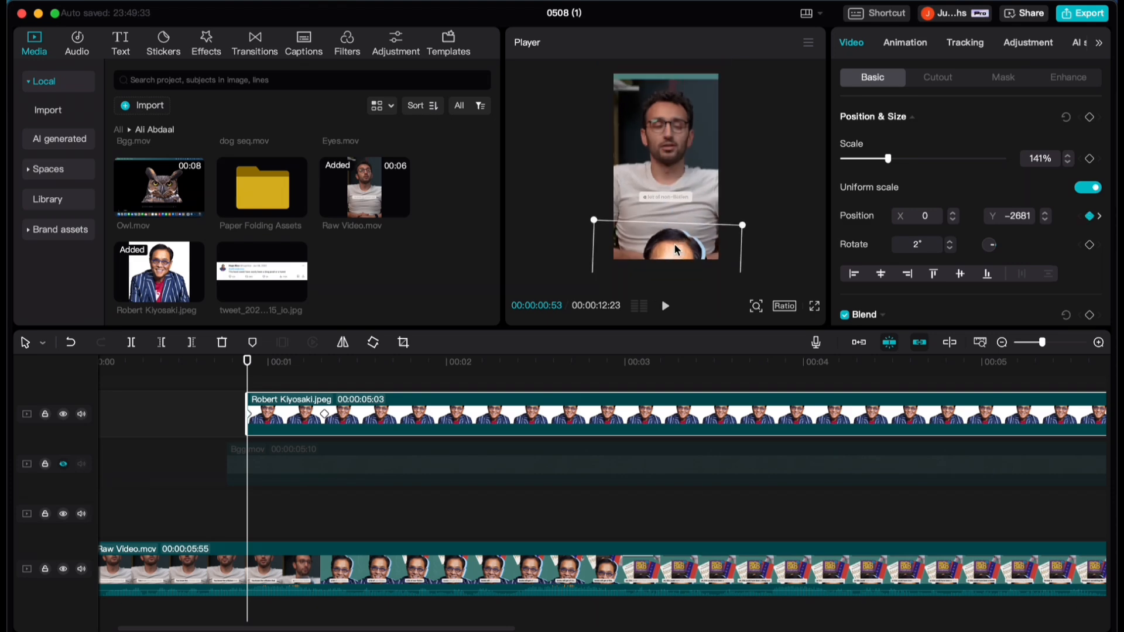
Show the portrait clip's keyframe animation and apply the Ease Out 2 graph to its Y position curve
key("space")
left_click(216, 397)
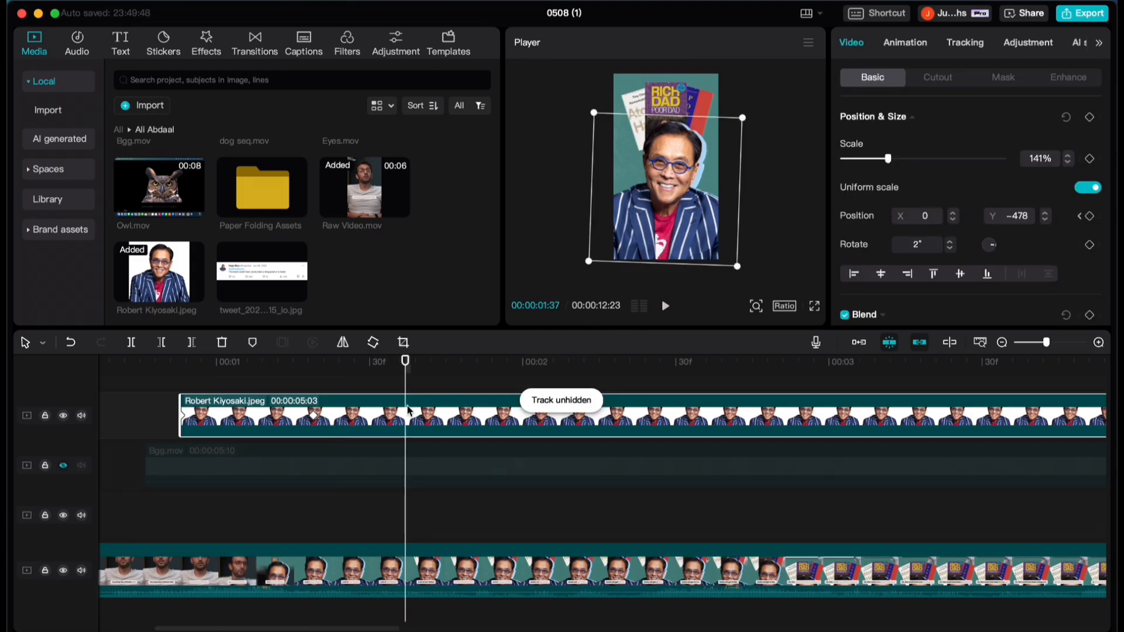
right_click(359, 415)
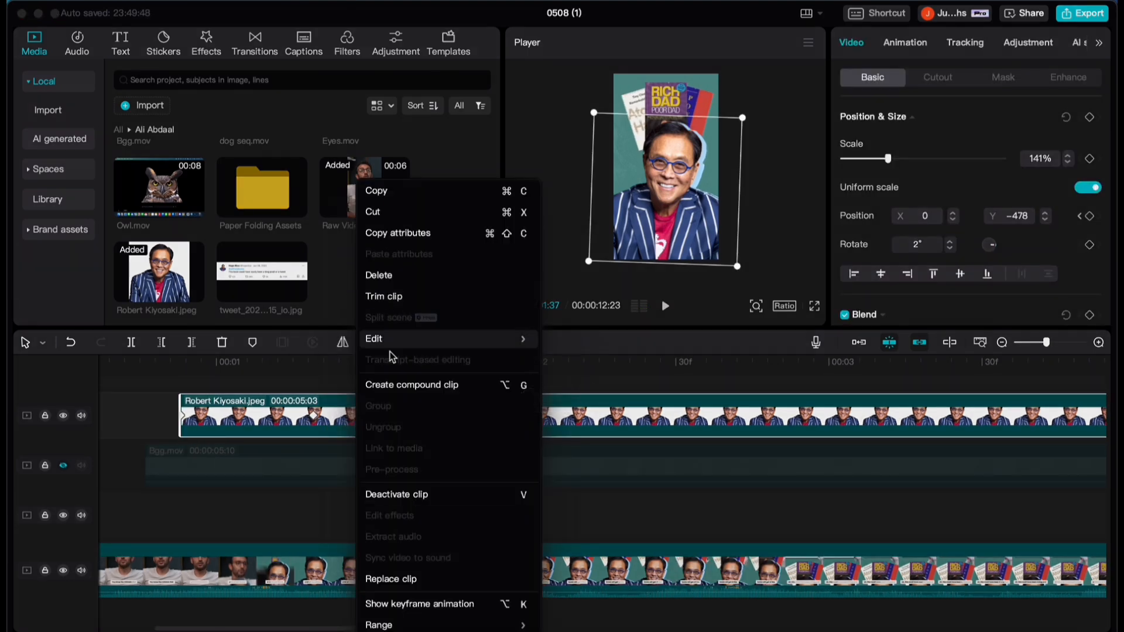
left_click(381, 605)
scroll(439, 434, "down", 3)
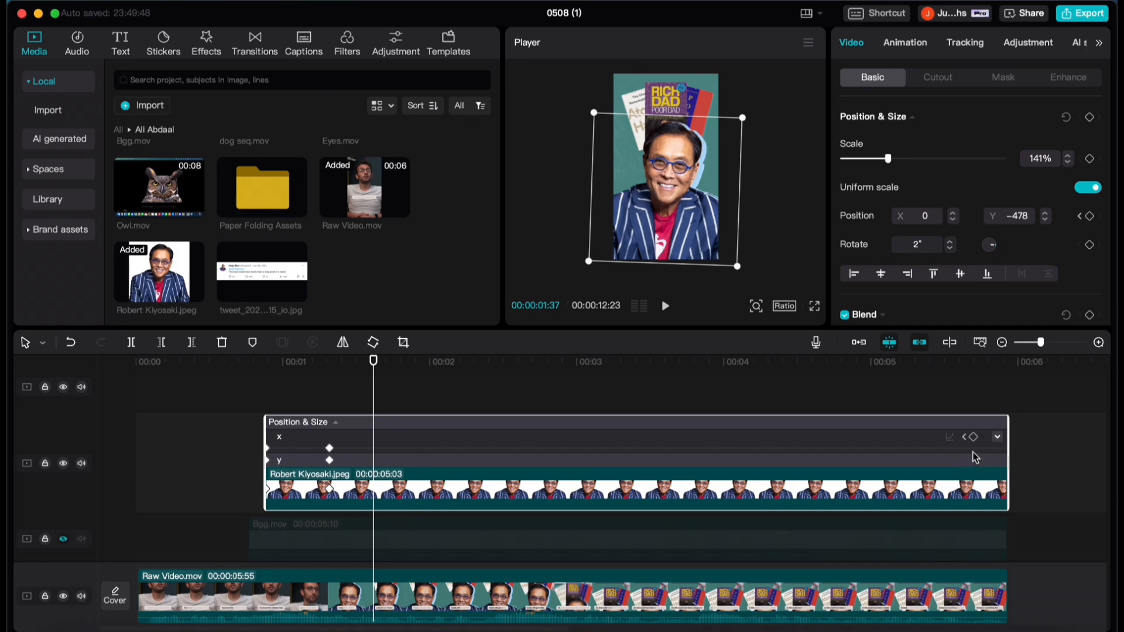
left_click(997, 460)
scroll(326, 437, "up", 2)
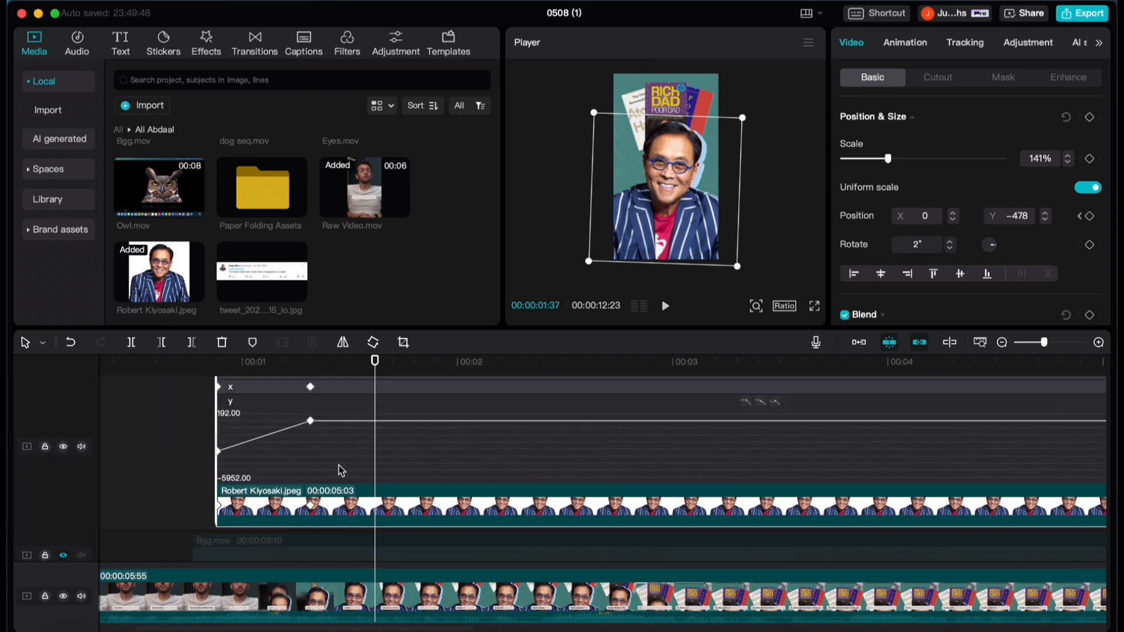
left_click_drag(362, 471, 297, 423)
left_click_drag(297, 423, 296, 418)
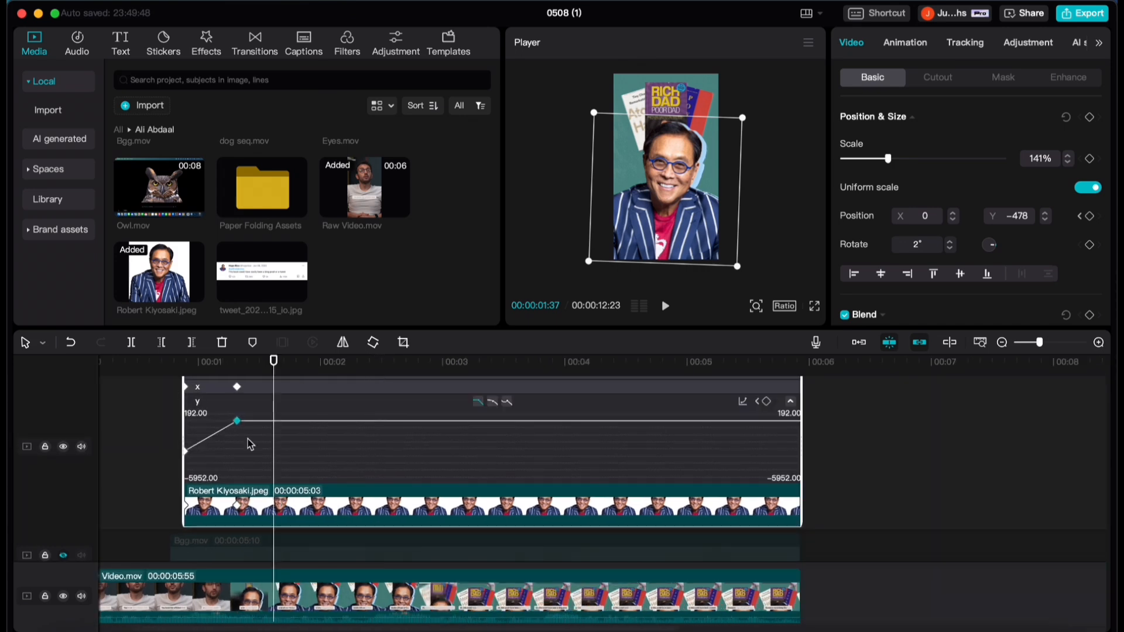
left_click(743, 401)
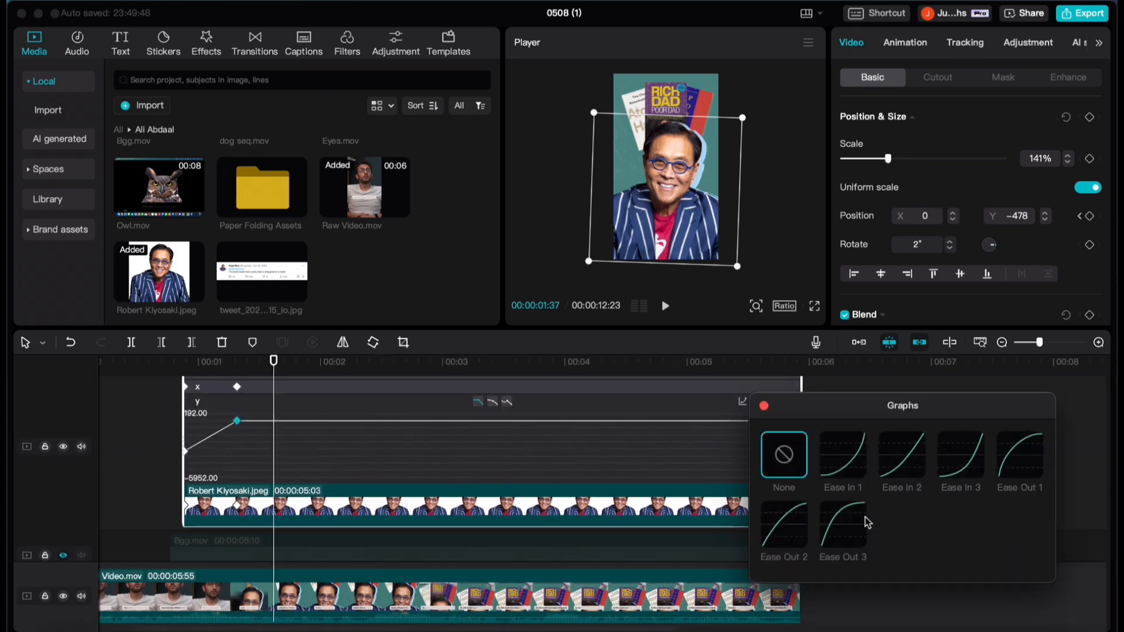
left_click(789, 539)
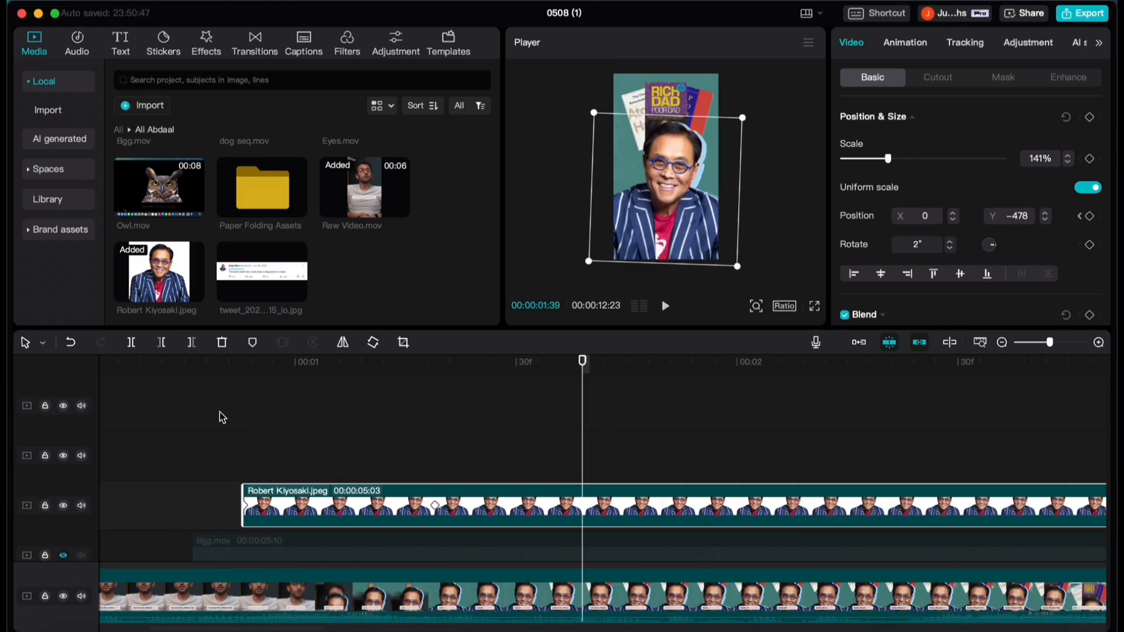
Play back the portrait's slide-in to check its easing against Raw Video.mov
left_click(219, 412)
key("space")
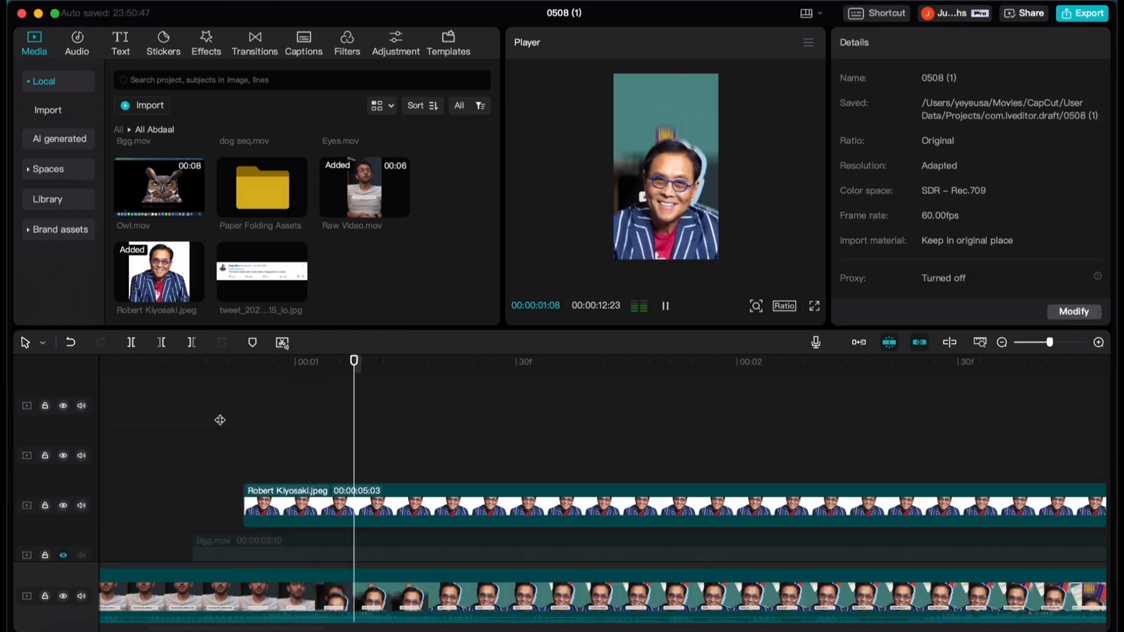
key("space")
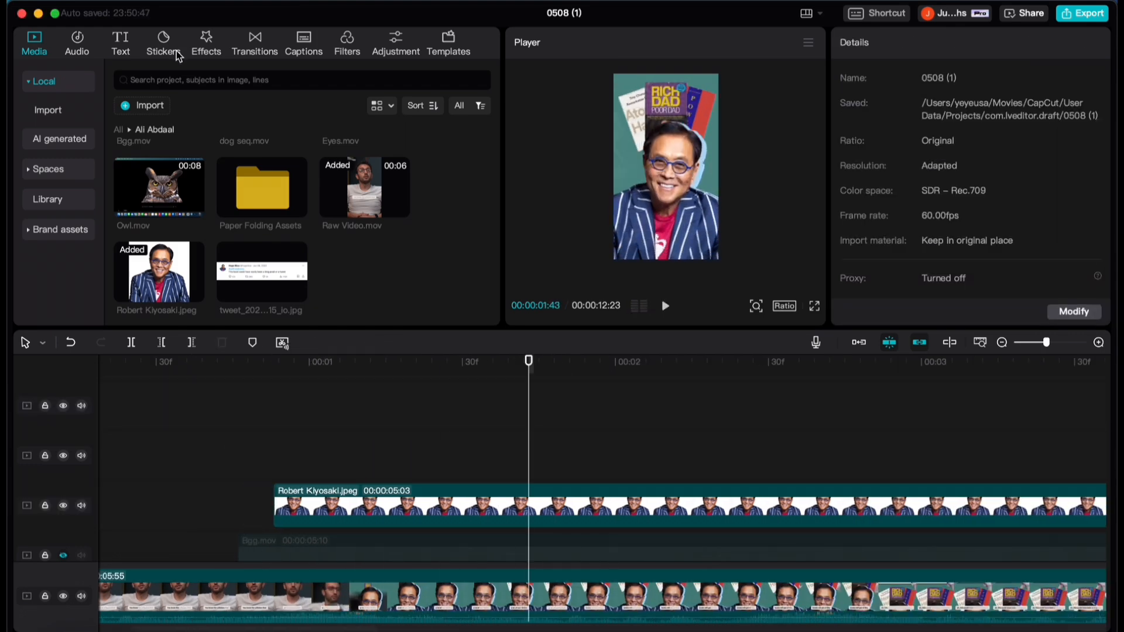
Apply the Play Pendulum video effect from the favourites to the Robert Kiyosaki.jpeg clip
left_click(197, 45)
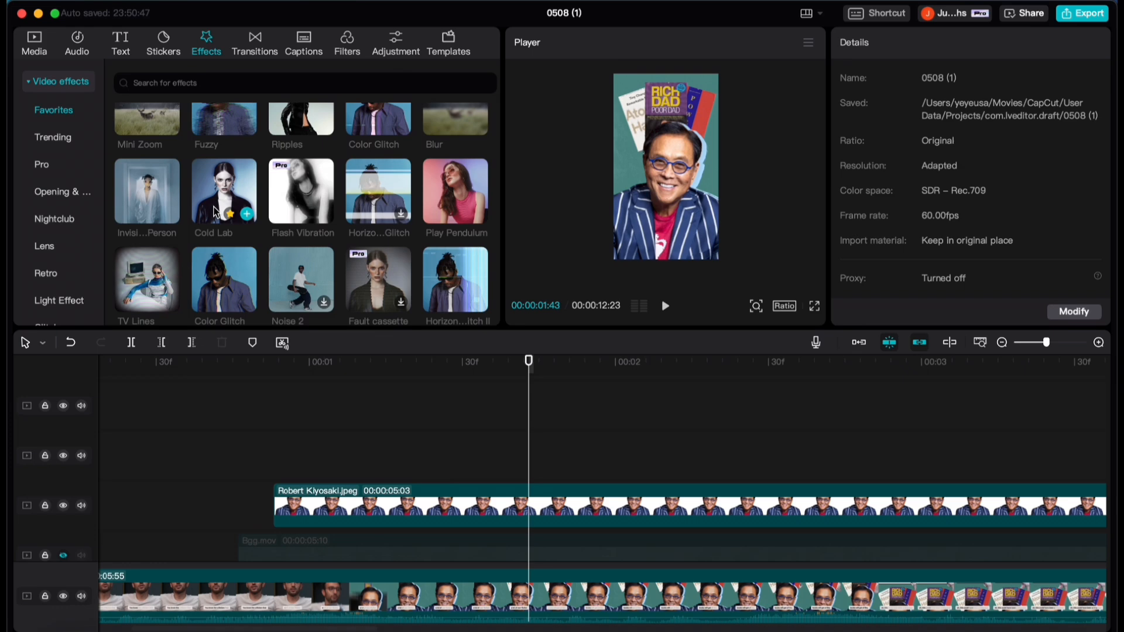
mouse_move(440, 171)
left_click_drag(440, 171, 494, 546)
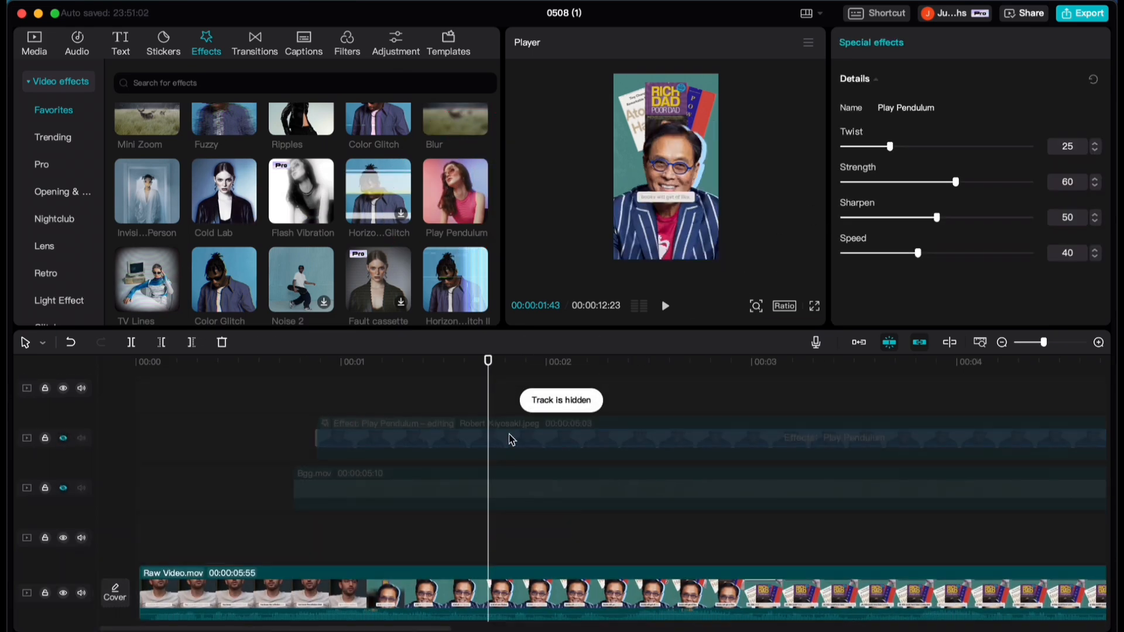
Play Raw Video.mov with the portrait track hidden to examine the reference figure's sway
left_click(381, 379)
left_click(304, 374)
key("space")
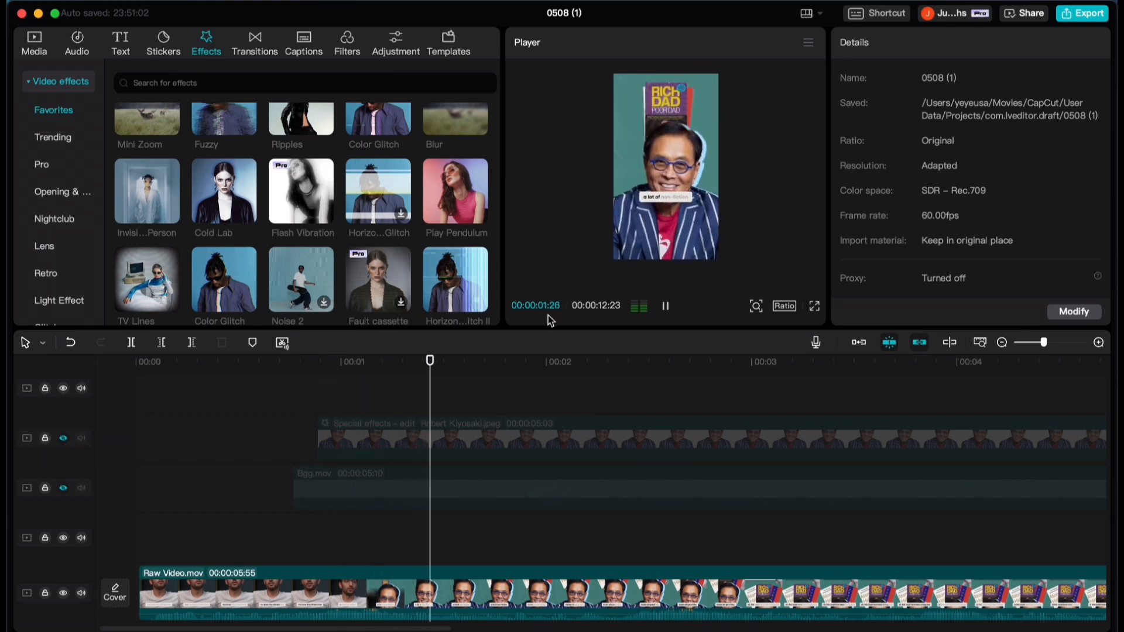
key("space")
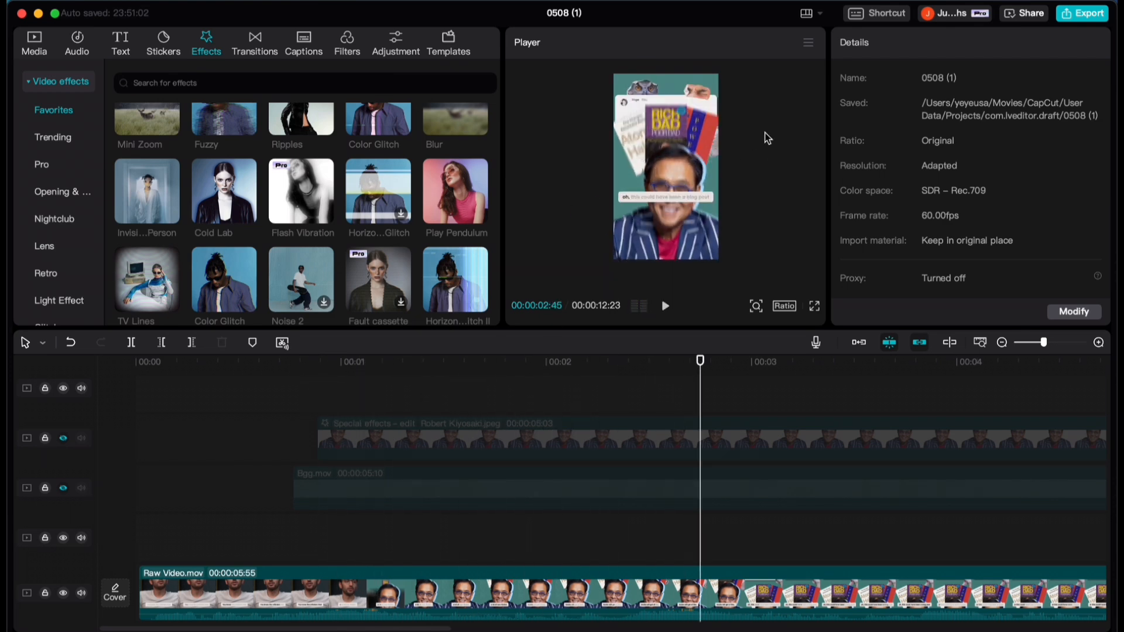
Show the portrait track and set its Play Pendulum effect to twist 5 and strength 6
left_click(63, 439)
scroll(337, 422, "up", 2)
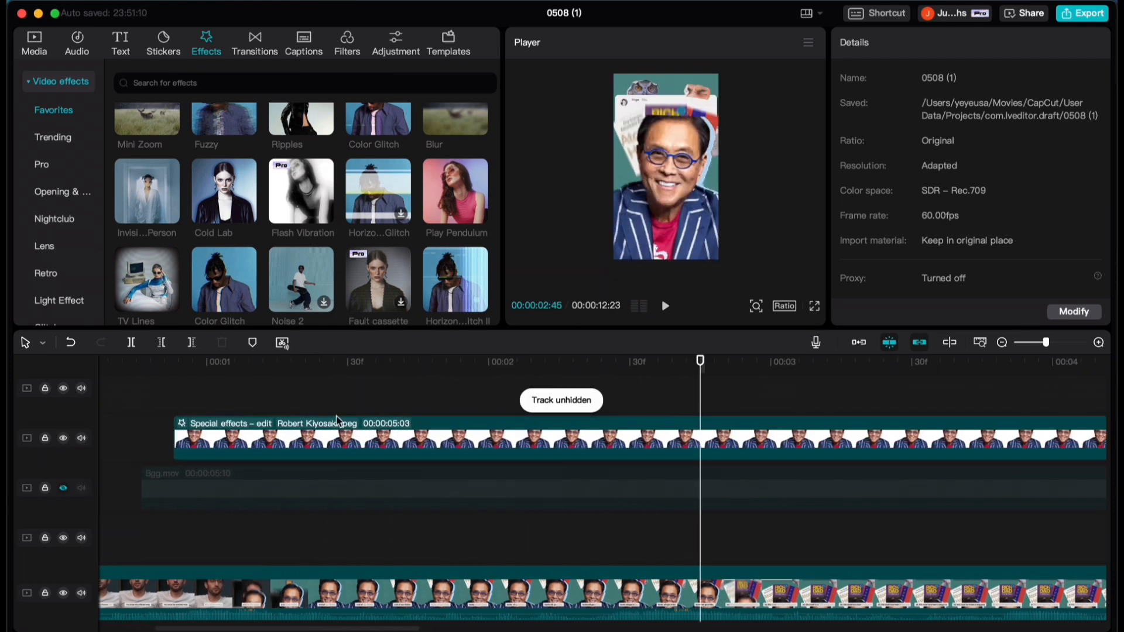
left_click(237, 426)
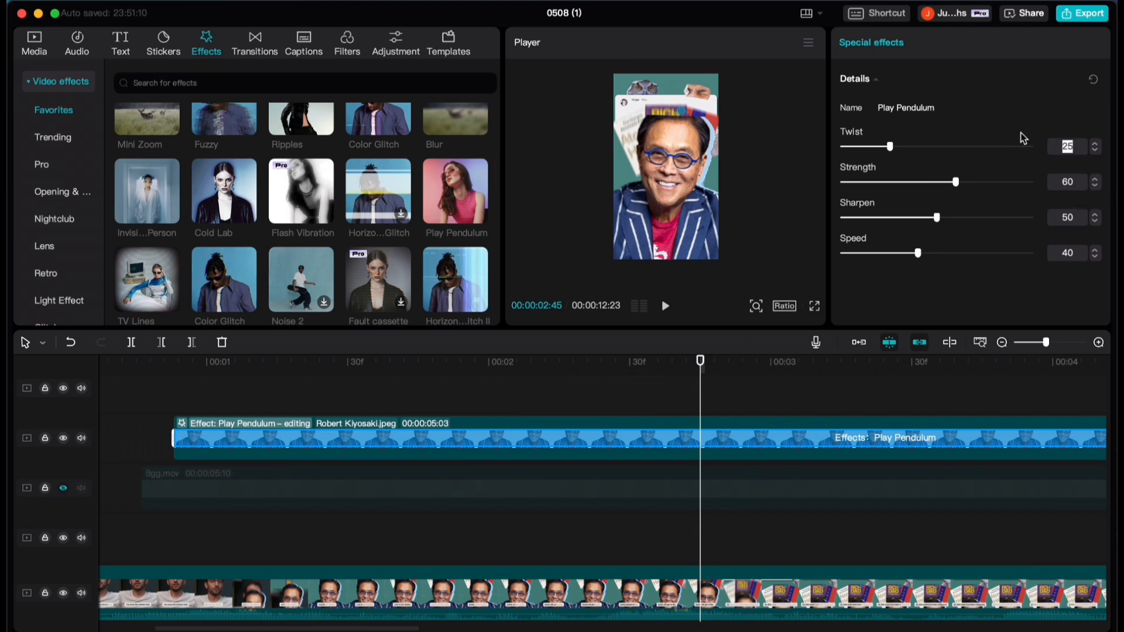
type("5")
key("Tab")
key("BackSpace")
type("6")
key("Return")
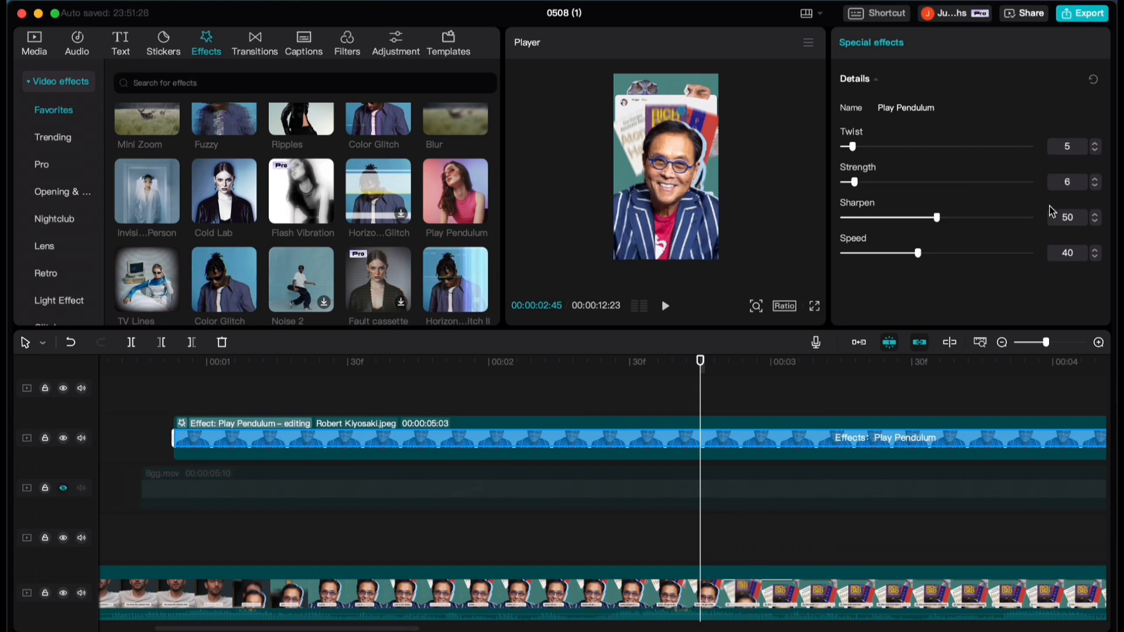
Set the Play Pendulum effect's sharpen to 0 and replace its speed value
left_click_drag(1076, 217, 1033, 215)
type("0")
key("Return")
left_click_drag(1074, 253, 1044, 259)
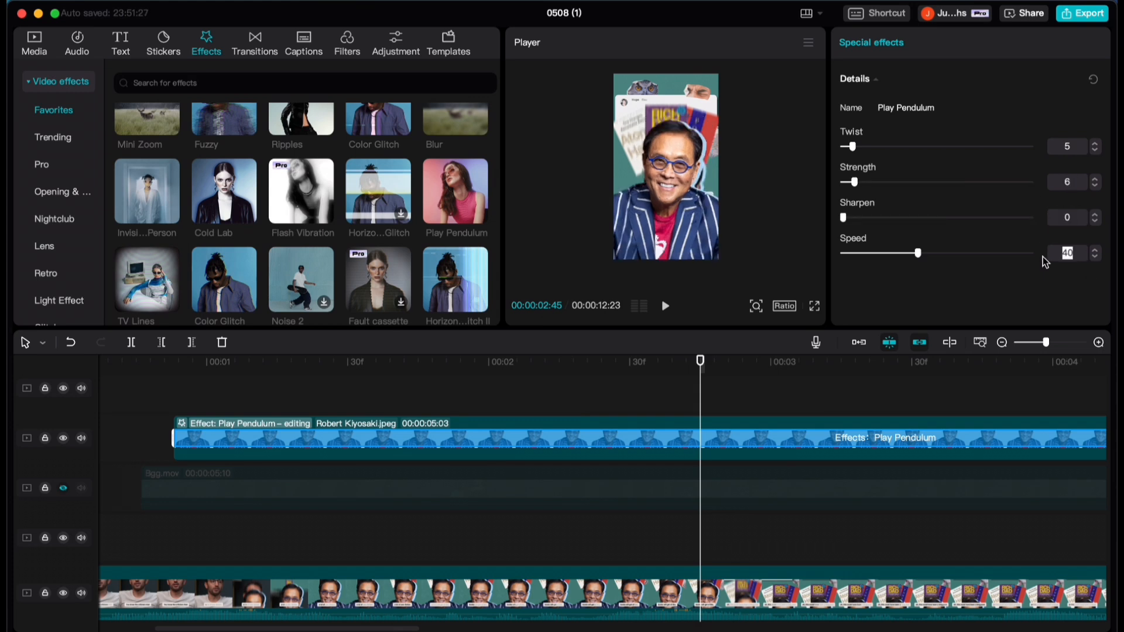
key("BackSpace")
Play back from 00:00:00:47 to review the portrait with the adjusted Play Pendulum effect
left_click(145, 532)
scroll(317, 518, "down", 4)
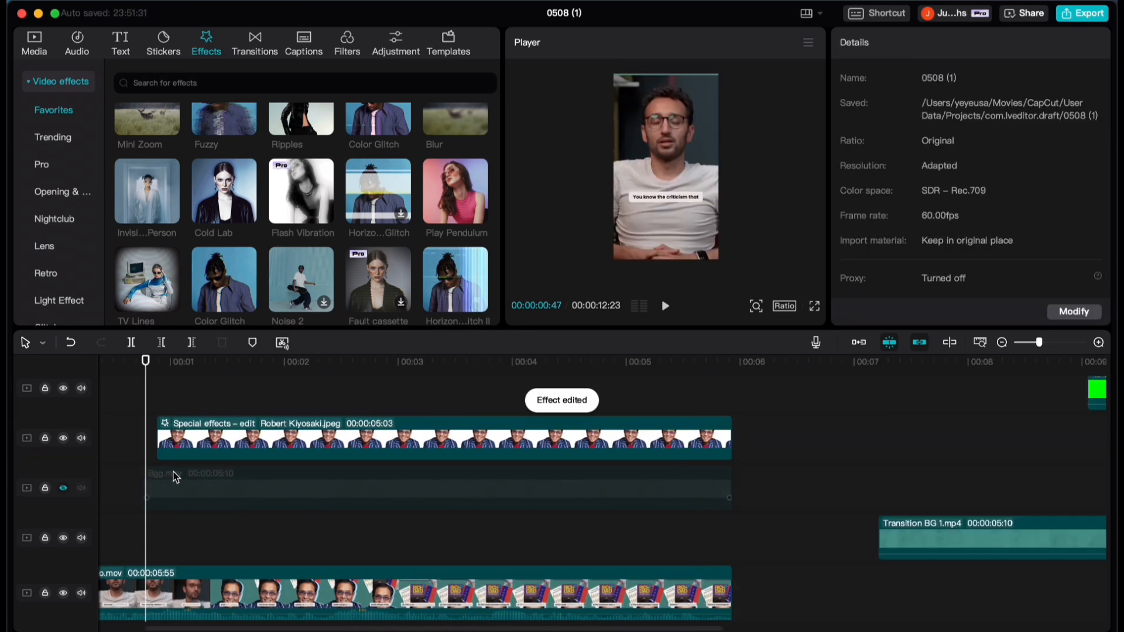
key("space")
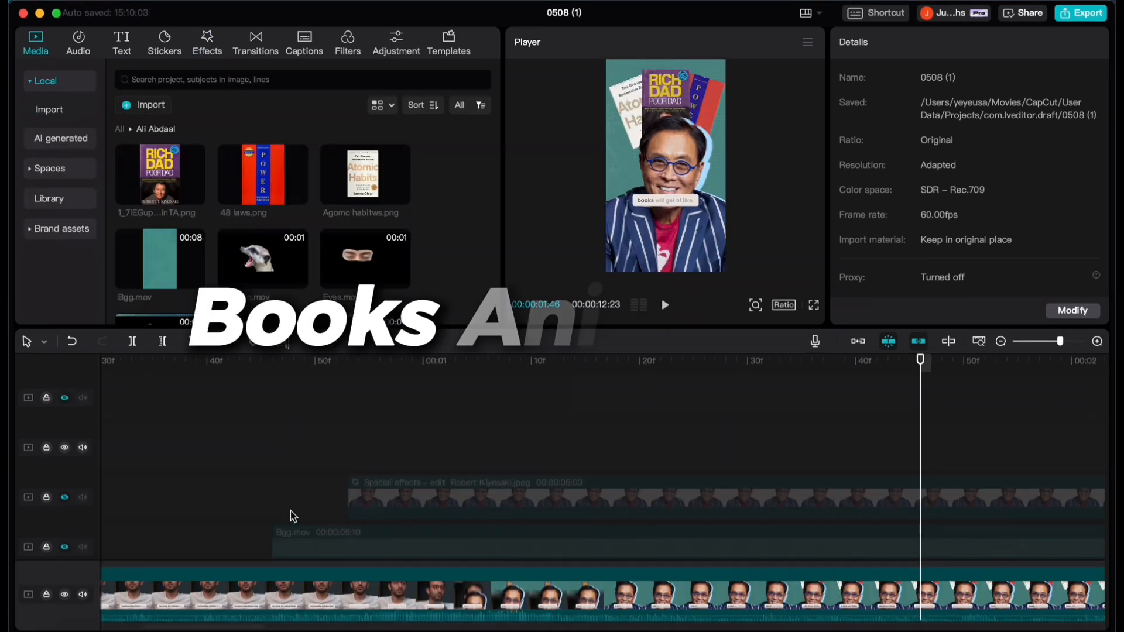
Play Raw Video.mov up to 00:00:02:06 to examine how the books appear behind the portrait
left_click(296, 415)
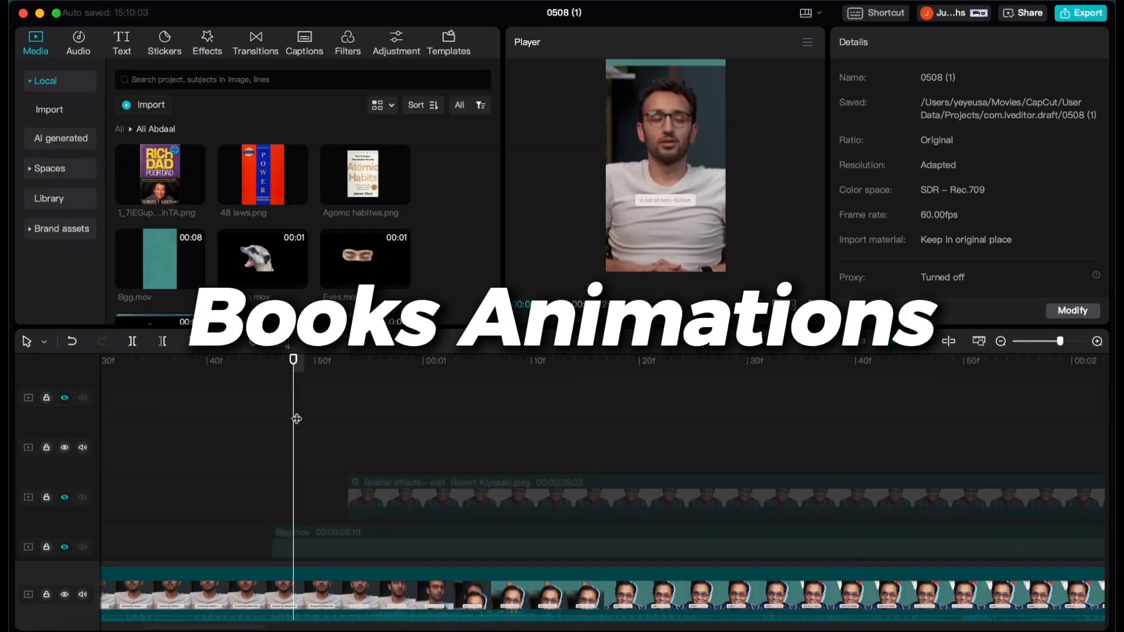
key("space")
key("space")
scroll(625, 496, "down", 2)
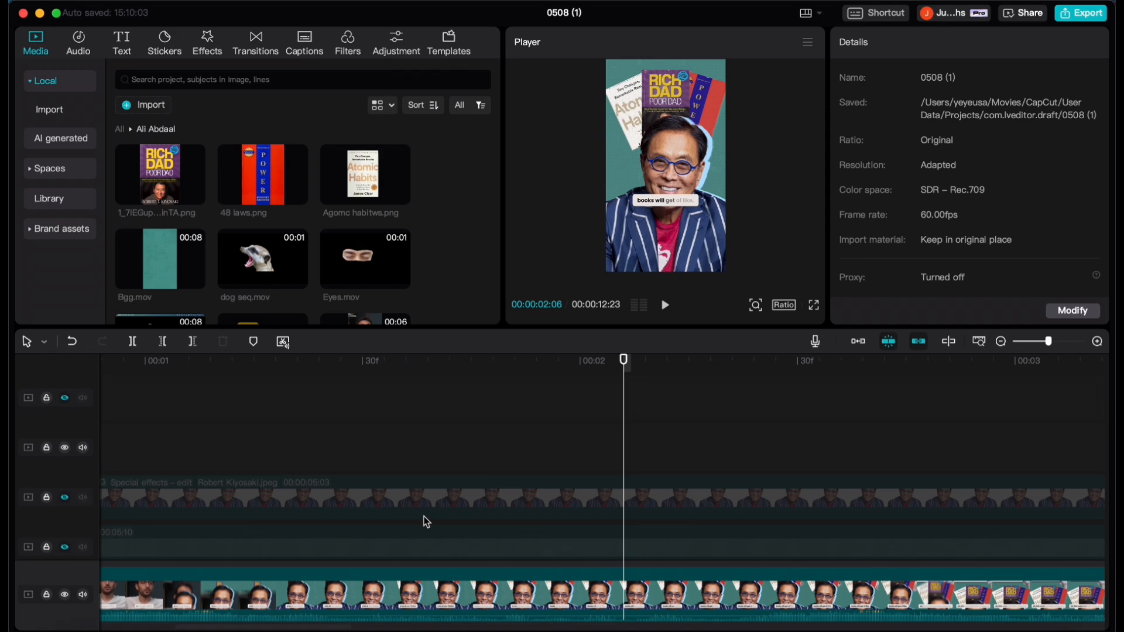
scroll(423, 520, "left", 5)
Place the Rich Dad Poor Dad cover image on the track above the portrait, starting at 00:00:01:01
left_click(397, 410)
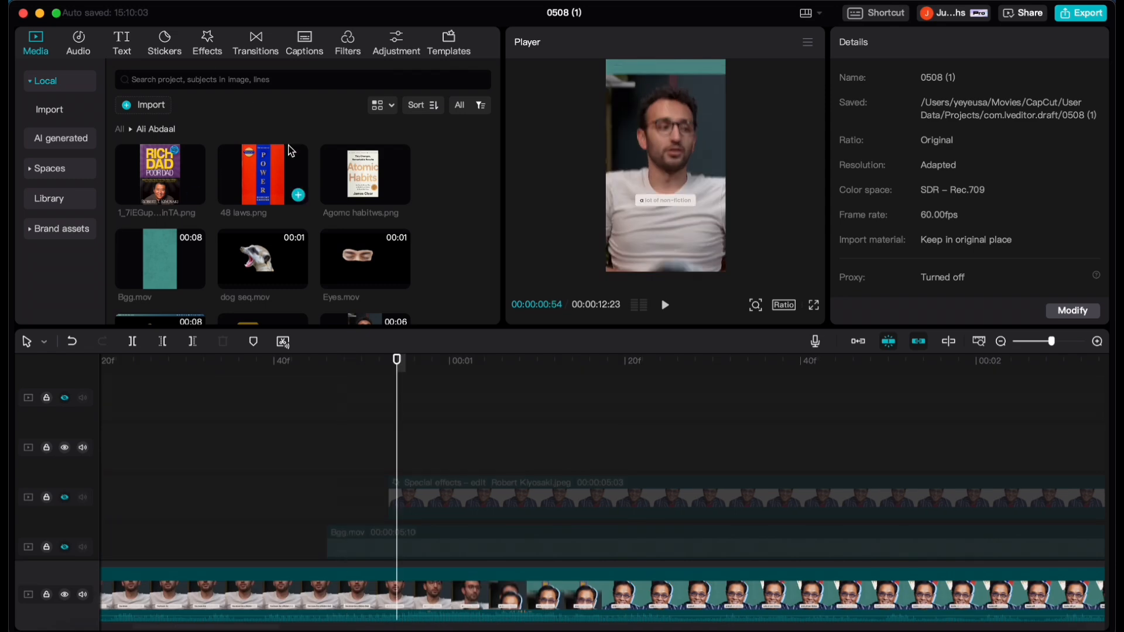
key("Right")
key("Right")
key("Right")
key("Right")
key("Right")
key("Right")
key("Right")
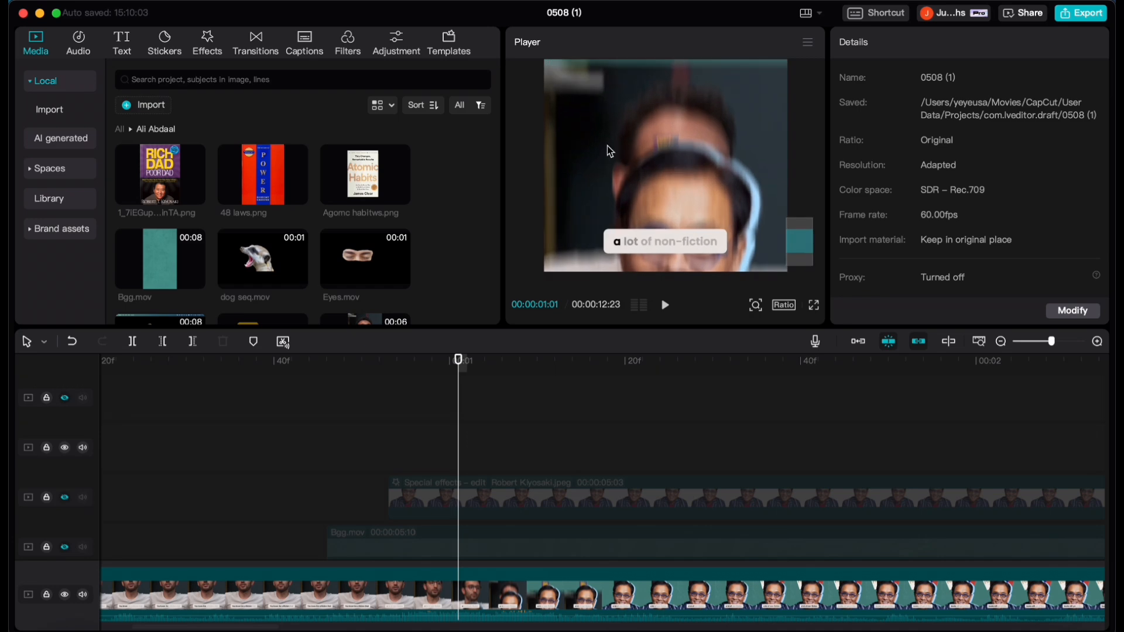
left_click_drag(161, 180, 465, 456)
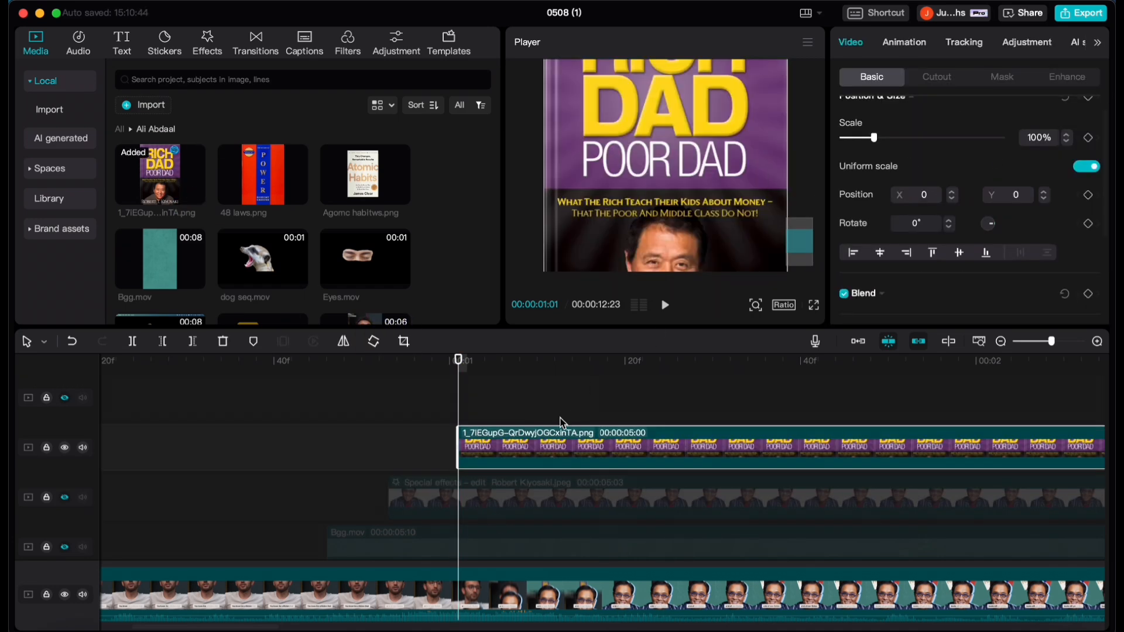
Hide the book cover's track and go through Raw Video.mov frame by frame to 00:00:01:18 to examine where the book comes to rest
left_click(65, 448)
key("super+minus")
key("Right")
key("Right")
key("Right")
key("Right")
key("Right")
key("Right")
key("Right")
key("Right")
key("Right")
key("Right")
key("Right")
key("Right")
key("Right")
key("Right")
key("Right")
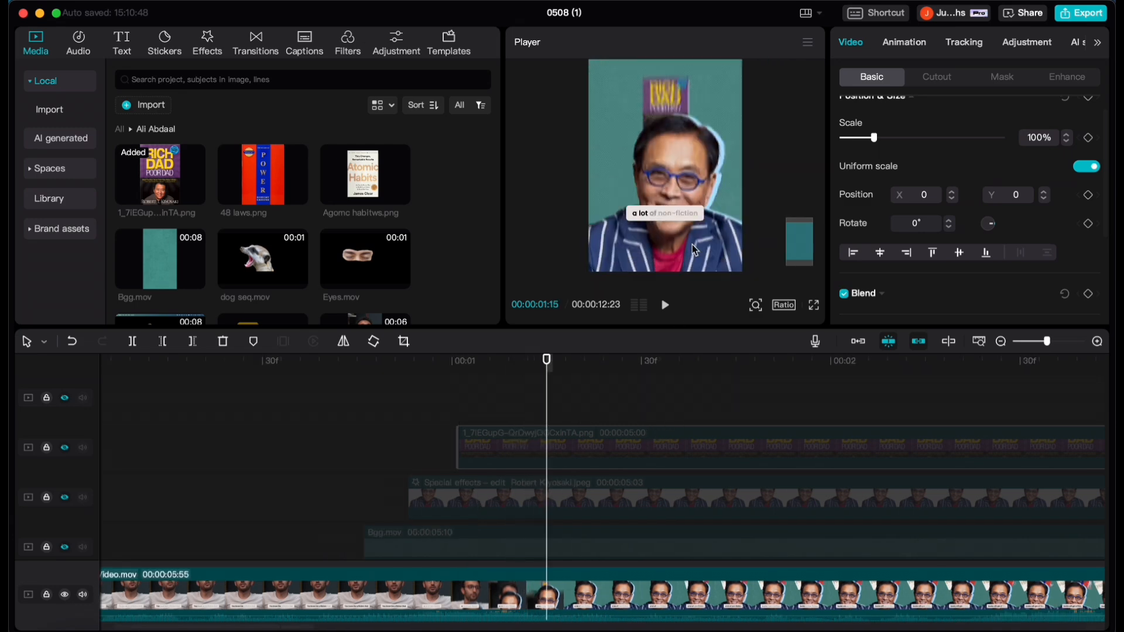
key("Right")
key("Right")
key("Right")
key("Right")
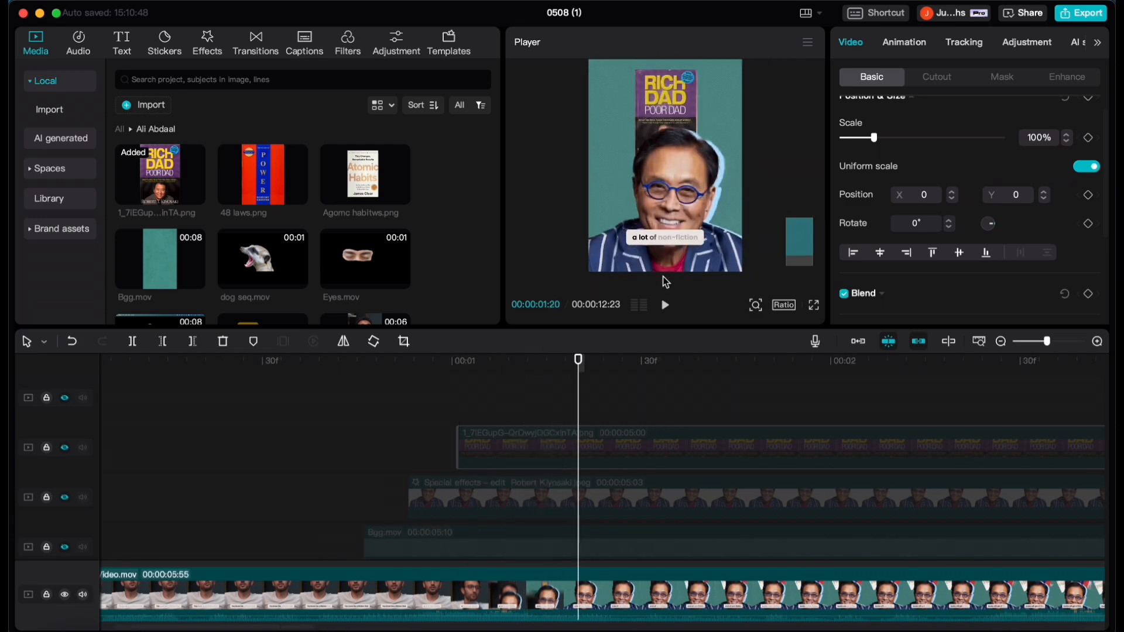
key("Left")
key("Left")
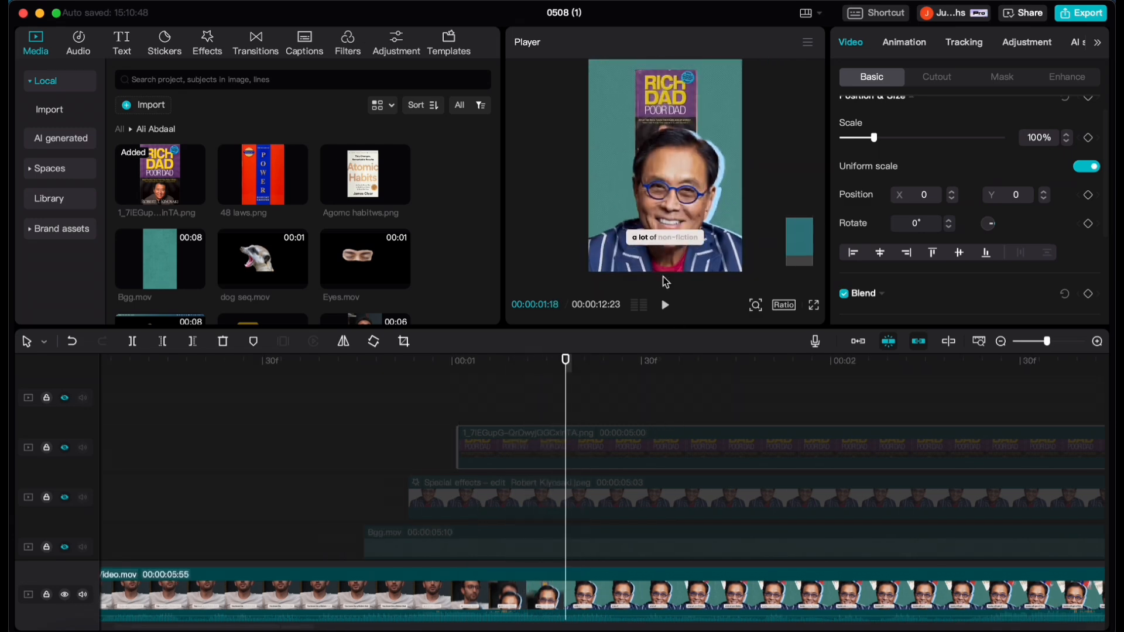
Show the Rich Dad Poor Dad cover's track, disable its uniform scale and set the scale width to 41% and height to 36%
left_click(64, 447)
scroll(923, 237, "up", 1)
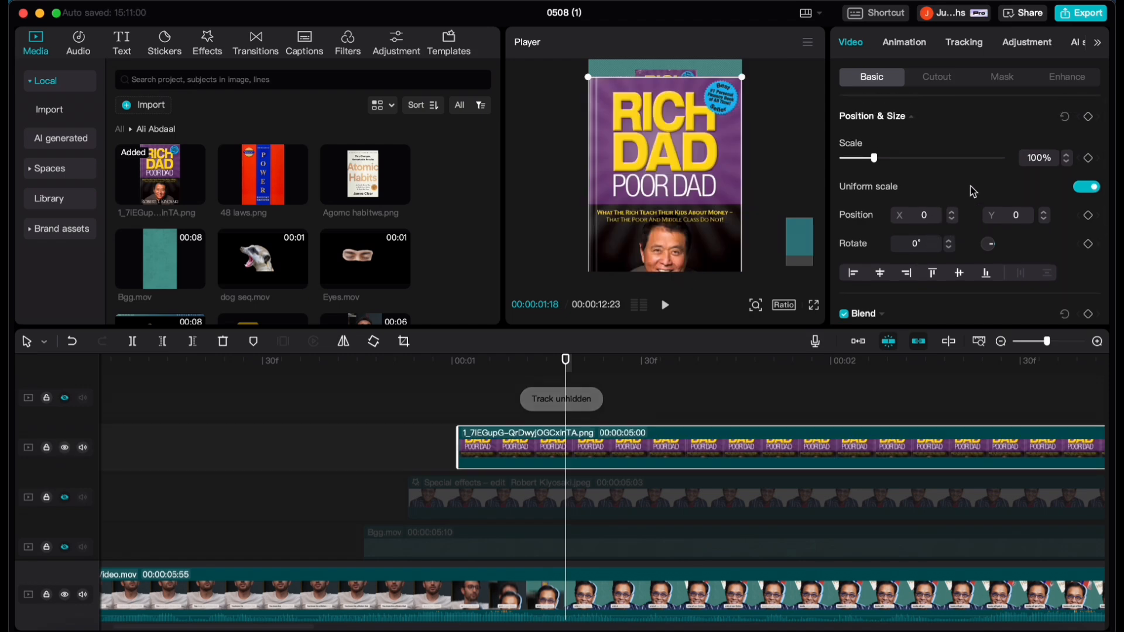
scroll(1077, 223, "down", 1)
left_click(1086, 173)
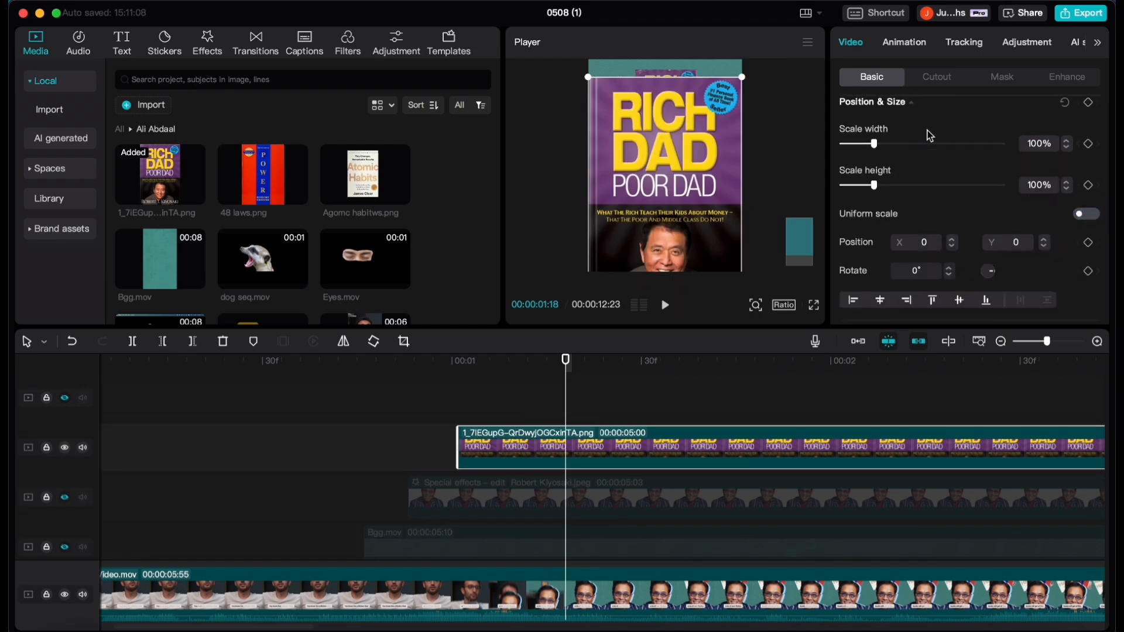
left_click(1045, 142)
type("41")
left_click(1045, 185)
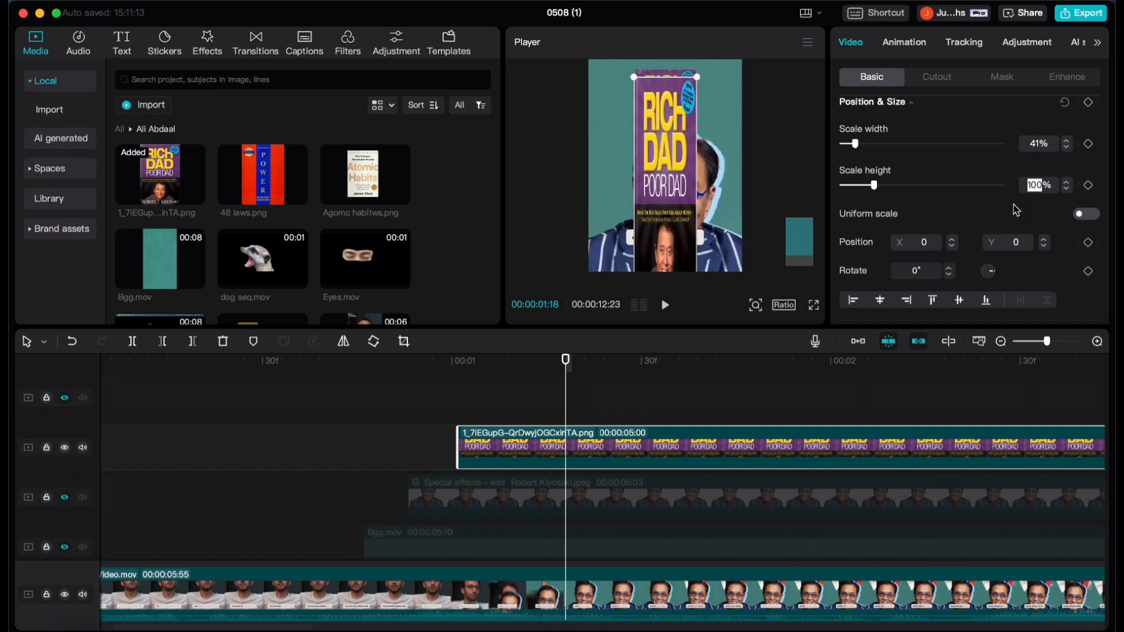
type("36")
key("Return")
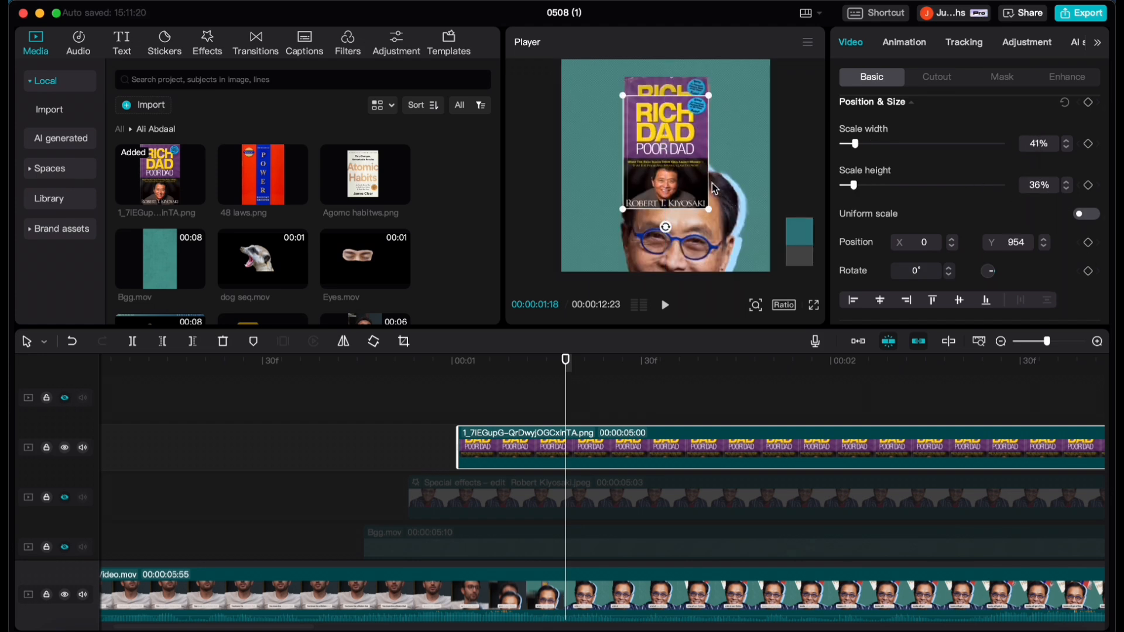
Re-enable uniform scale for the Rich Dad Poor Dad cover and add scale, position and opacity keyframes at 00:00:01:18
left_click(1086, 213)
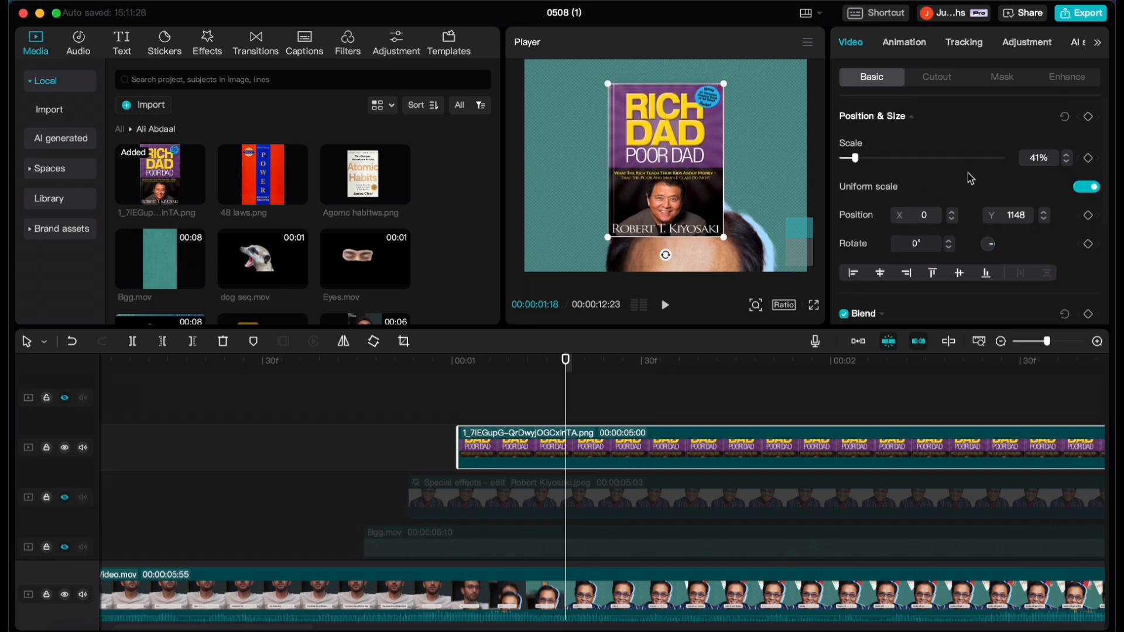
left_click(1088, 158)
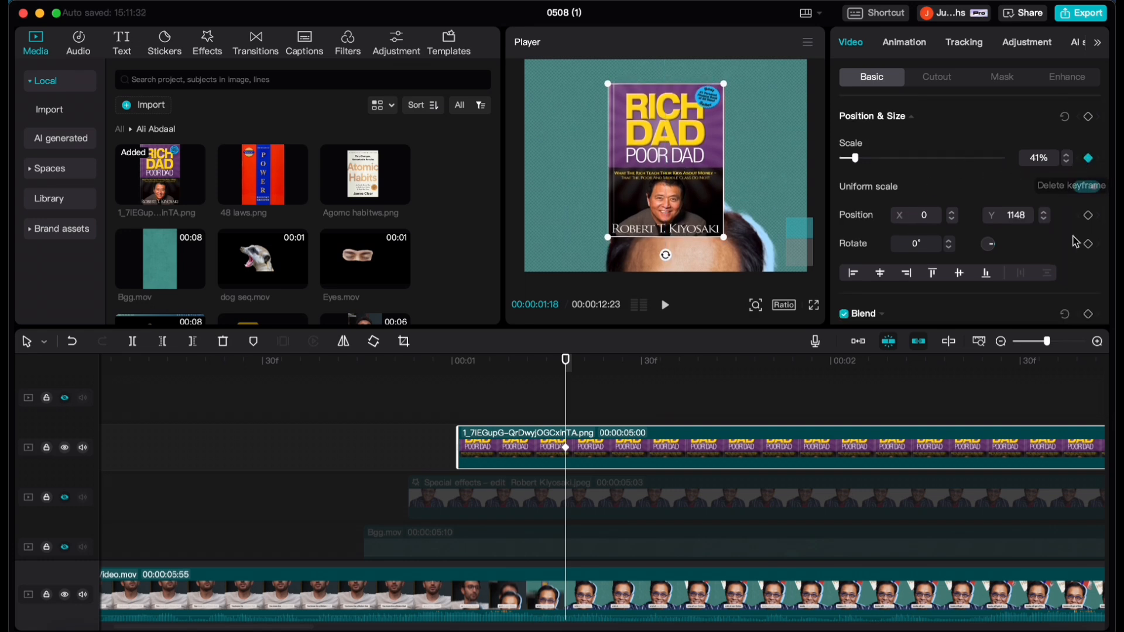
scroll(1042, 244, "down", 5)
left_click(1088, 211)
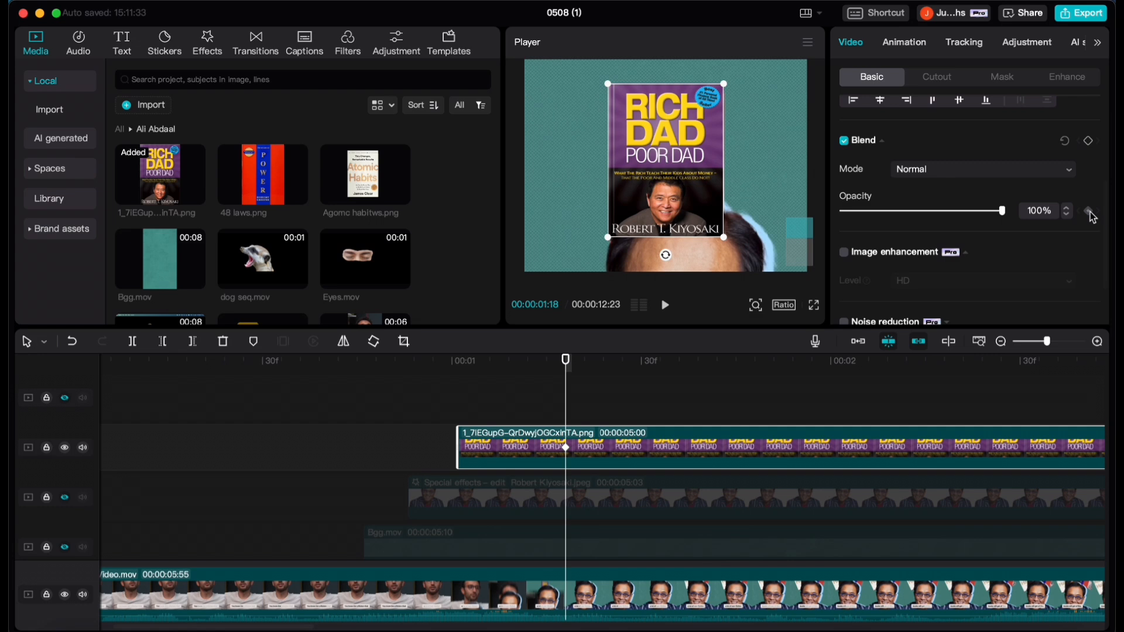
At the cover's start, 00:00:01:01, set its scale to 20% and move it to about X 504, Y 1295
scroll(568, 402, "up", 2)
left_click_drag(569, 402, 416, 382)
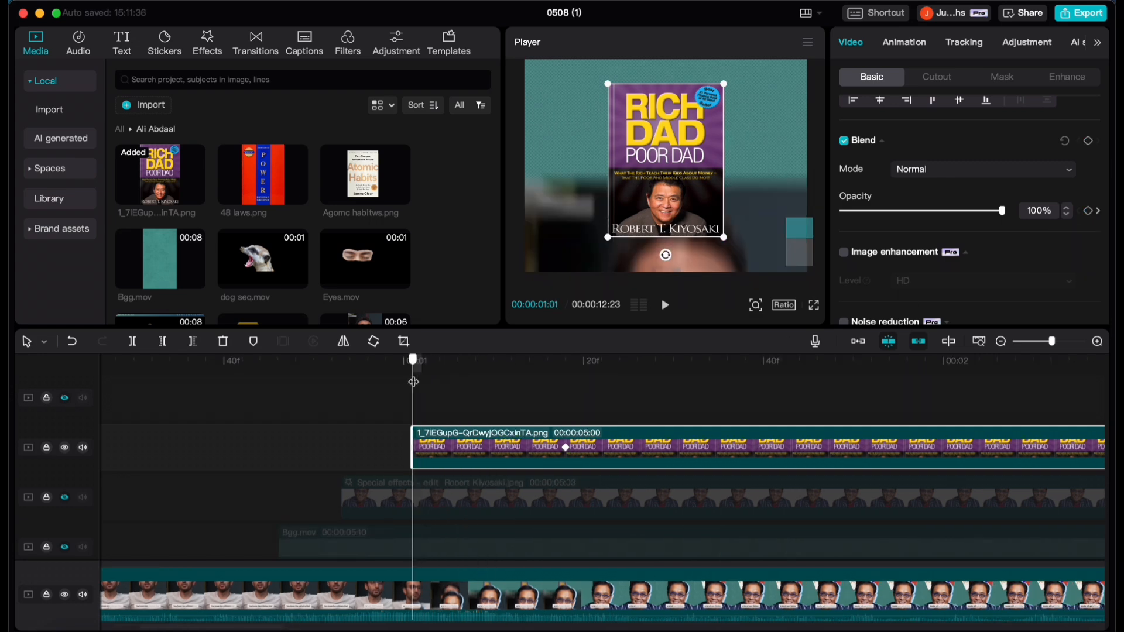
scroll(1030, 176, "up", 5)
left_click(1035, 158)
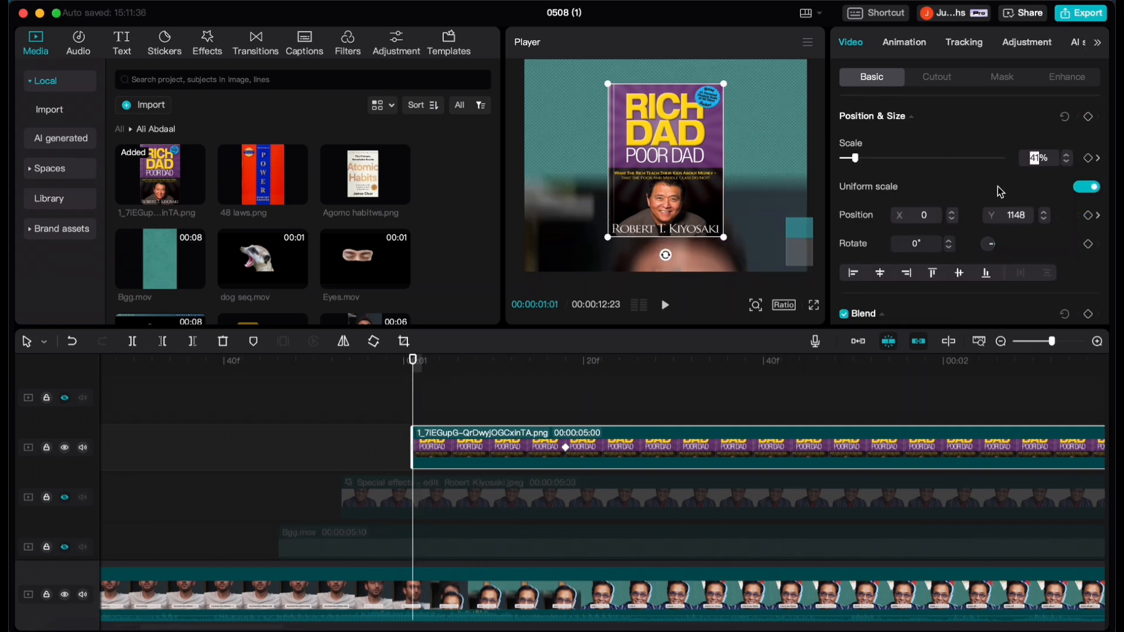
type("20")
key("Return")
left_click_drag(684, 162, 751, 142)
scroll(671, 214, "down", 2)
scroll(700, 155, "up", 3)
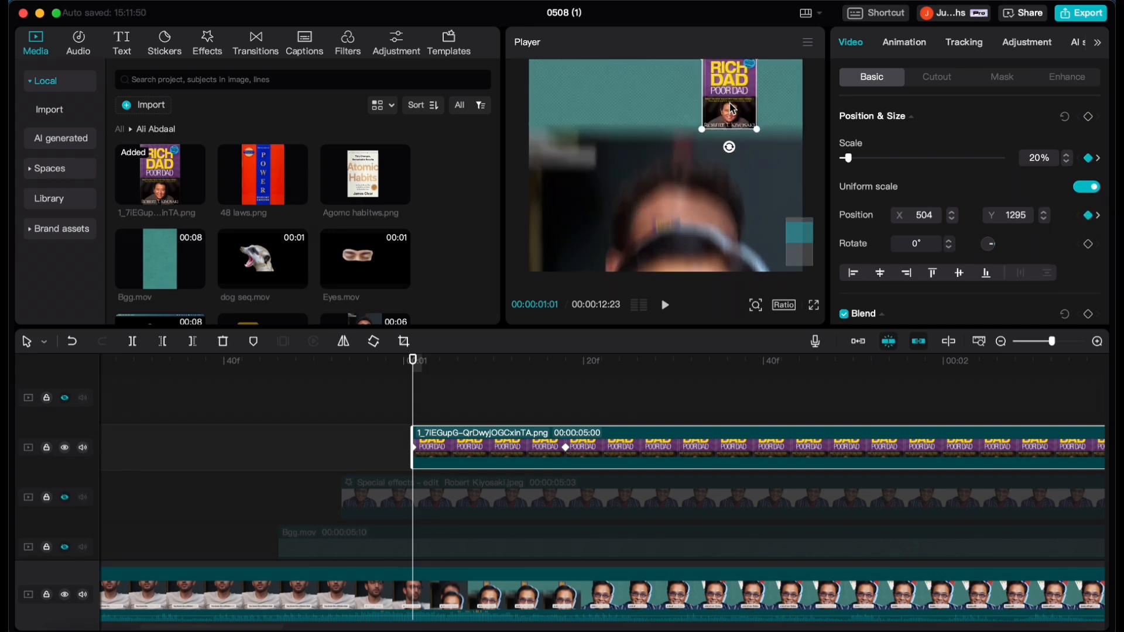
Set the cover's starting keyframe values to scale 12%, position about X 0, Y 185, and opacity 65%
left_click_drag(727, 96, 672, 257)
left_click_drag(1044, 158, 992, 156)
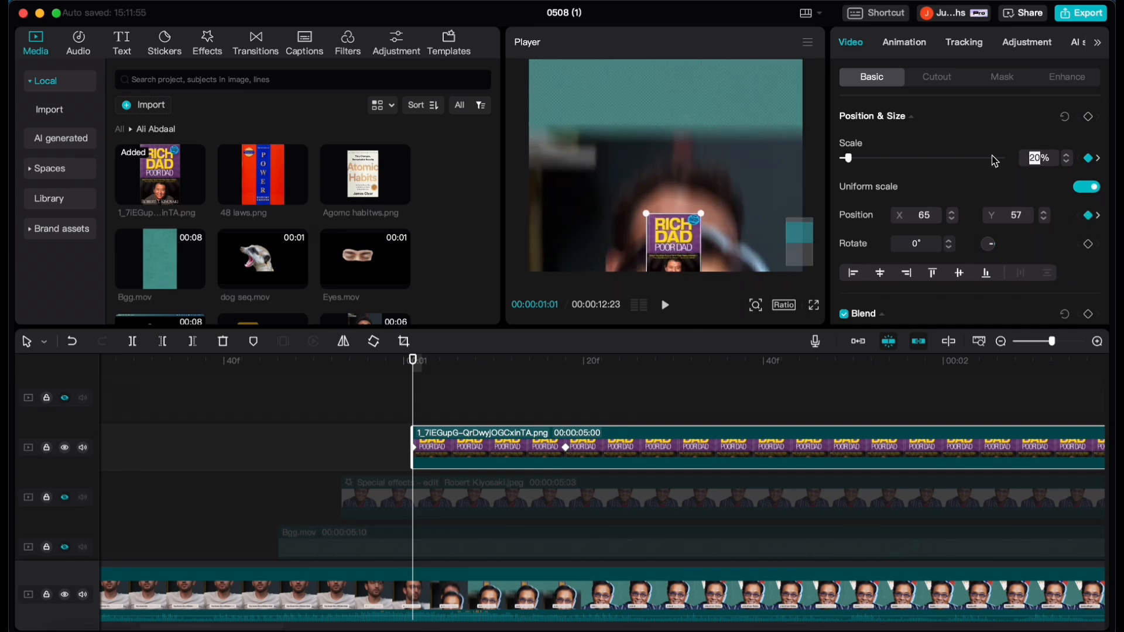
type("12")
key("Return")
left_click_drag(685, 247, 682, 232)
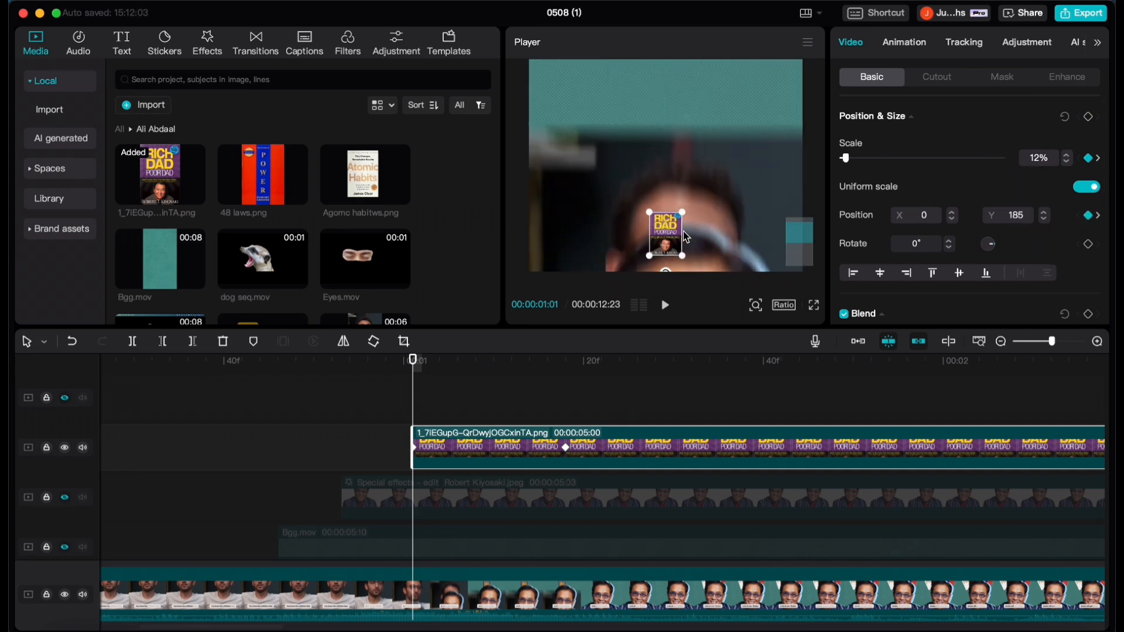
scroll(985, 208, "down", 5)
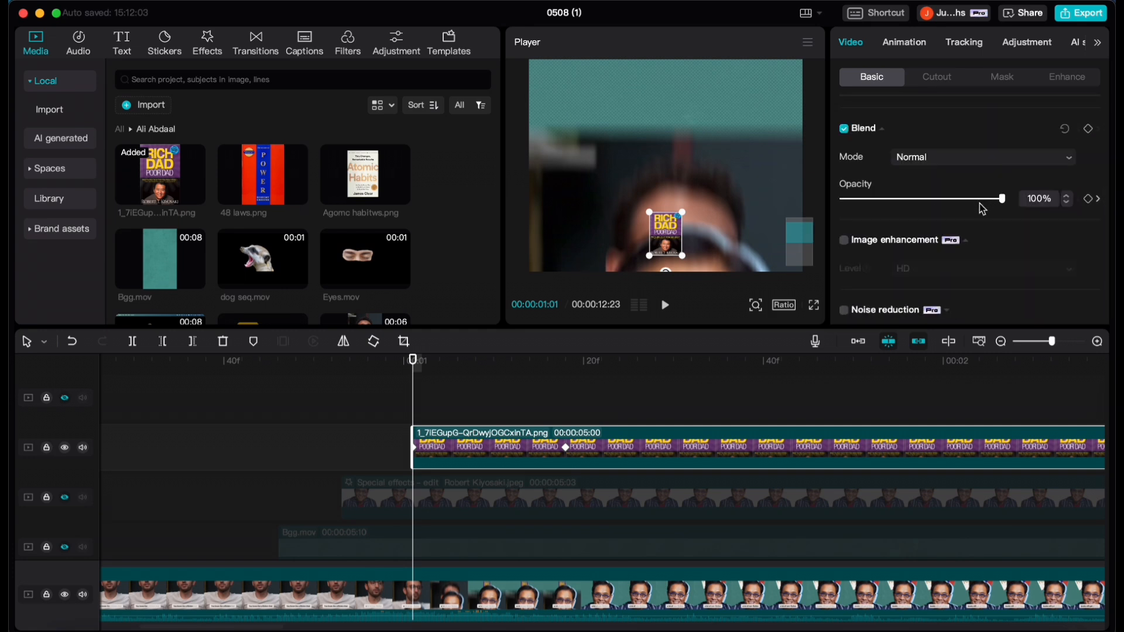
left_click_drag(982, 200, 946, 217)
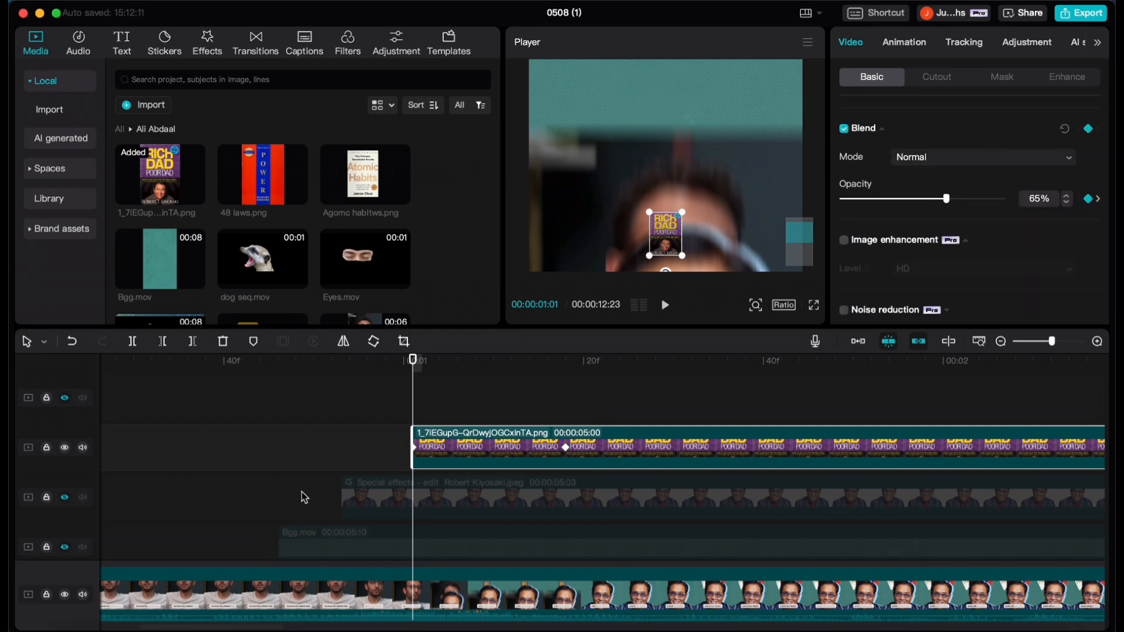
Play the timeline from before the book cover's start to check its keyframed entrance
left_click_drag(412, 414, 359, 411)
key("space")
left_click(430, 404)
key("space")
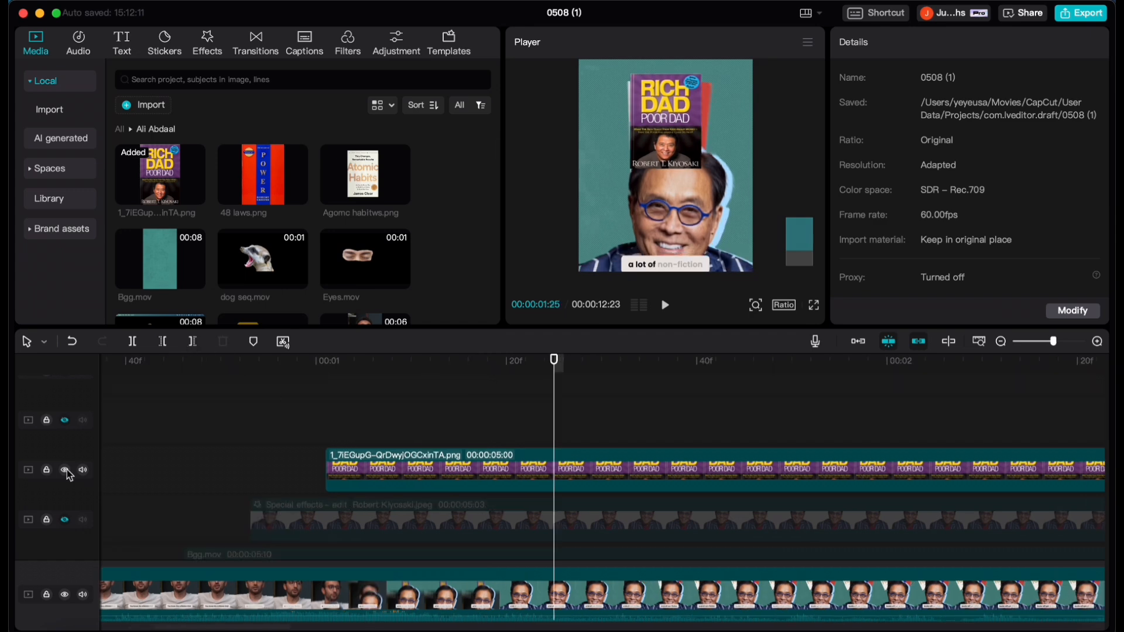
Hide the Rich Dad Poor Dad cover's track and place Agomc habitws.png below it, starting at 00:00:01:22
left_click(64, 469)
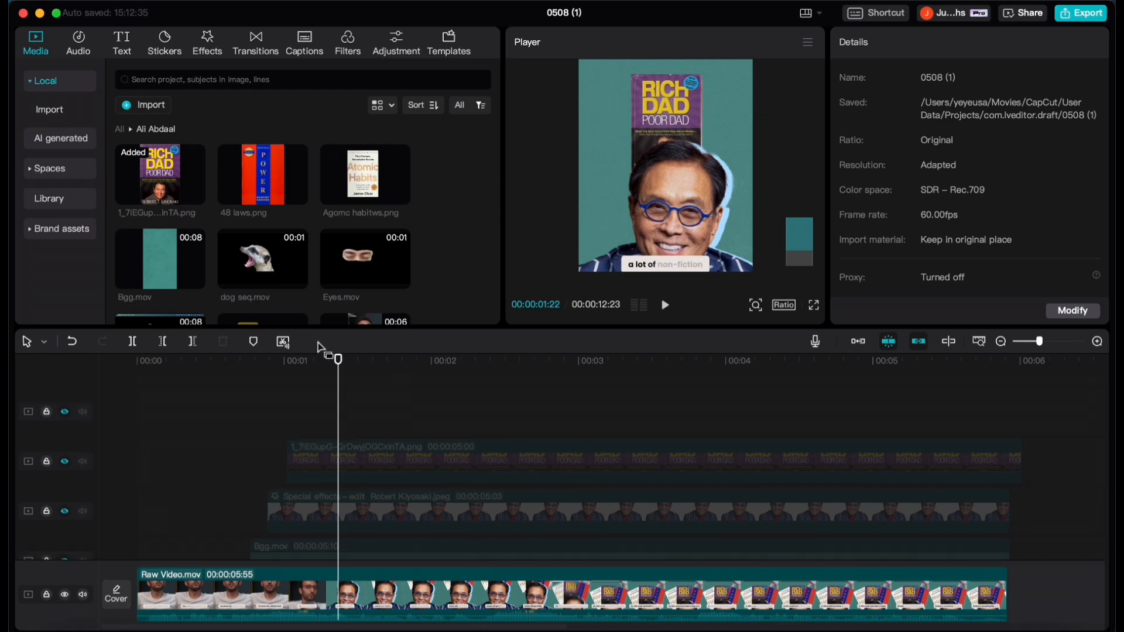
scroll(328, 246, "down", 2)
scroll(328, 246, "up", 2)
left_click_drag(363, 175, 354, 495)
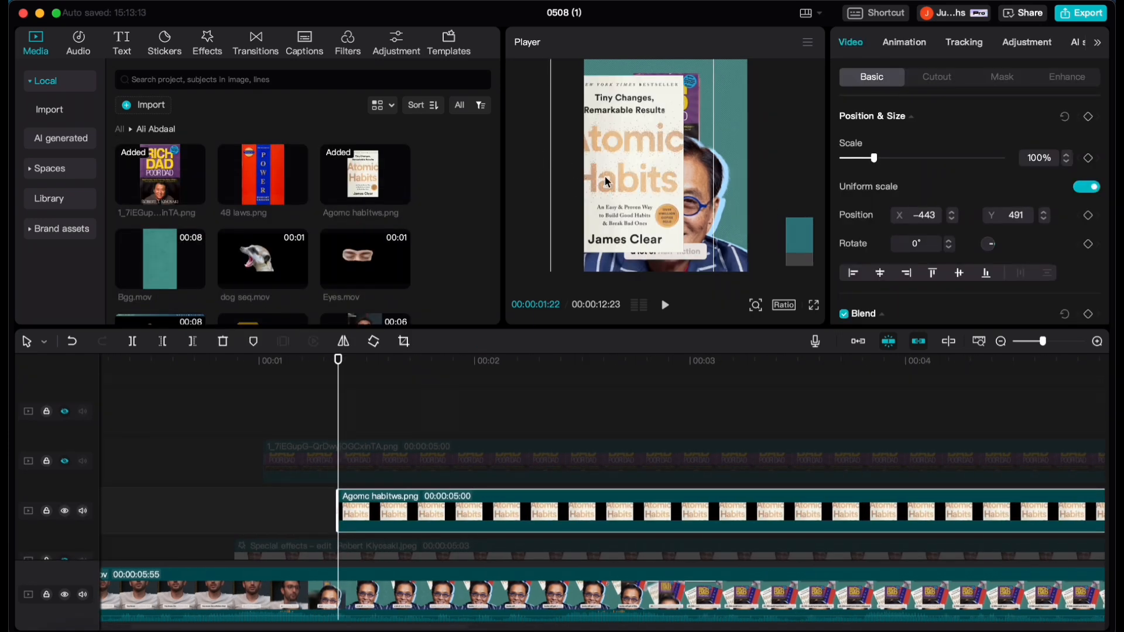
left_click_drag(605, 180, 685, 205)
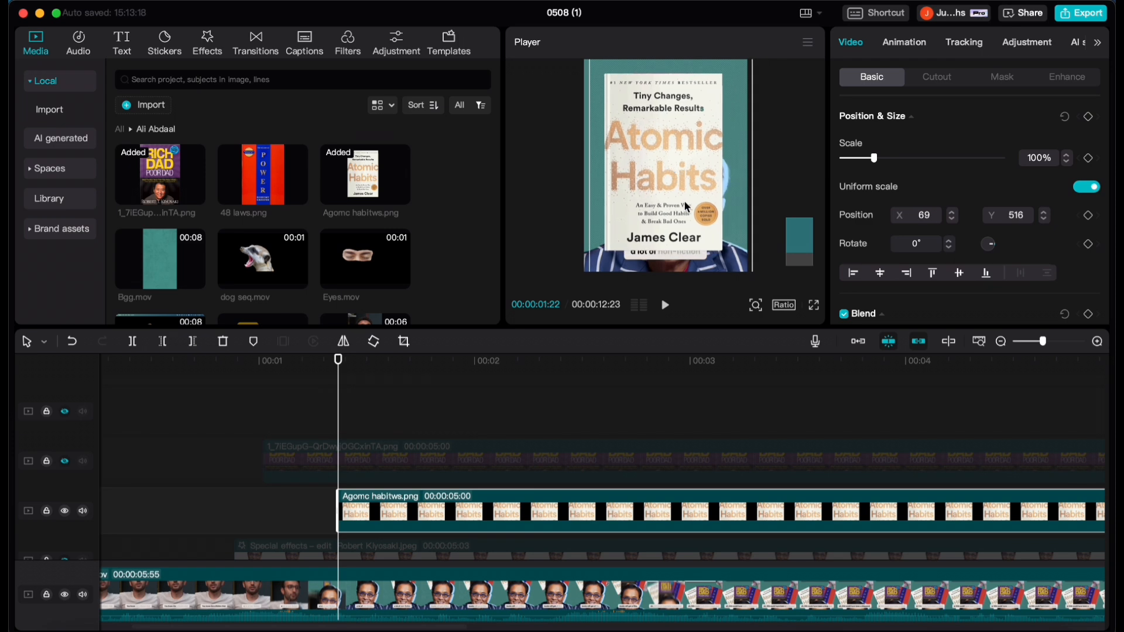
Lower the Atomic Habits cover's saturation to -25 and move it to about X 184, Y -227
left_click(1008, 46)
scroll(837, 219, "down", 2)
left_click_drag(921, 214, 889, 214)
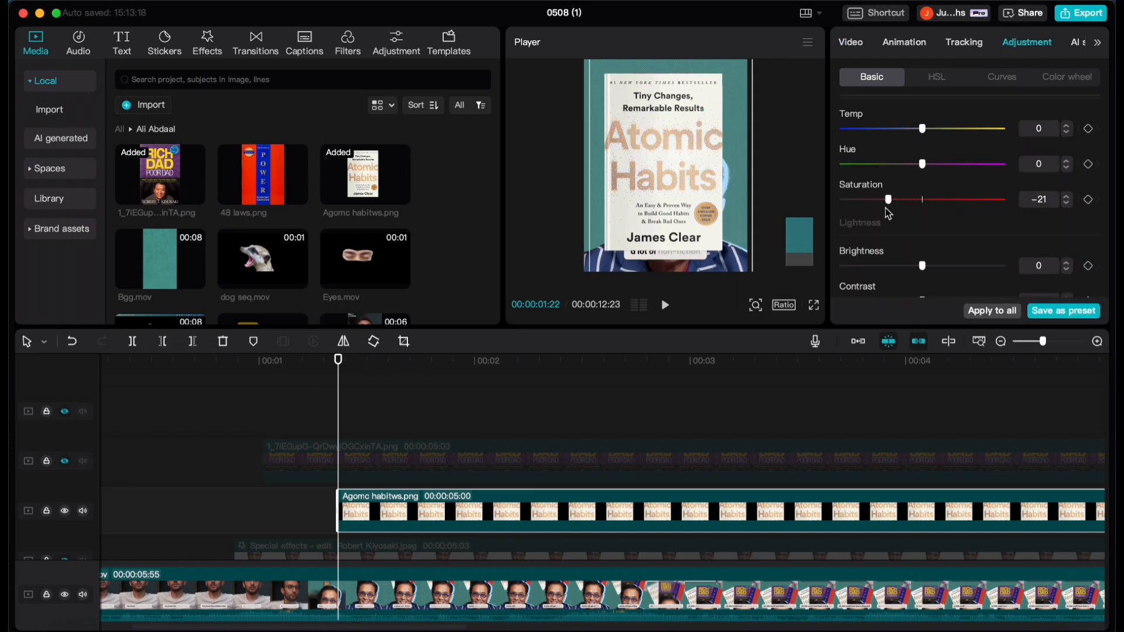
left_click(1062, 204)
left_click(1063, 205)
left_click(1062, 204)
left_click(1063, 204)
left_click_drag(710, 138, 722, 152)
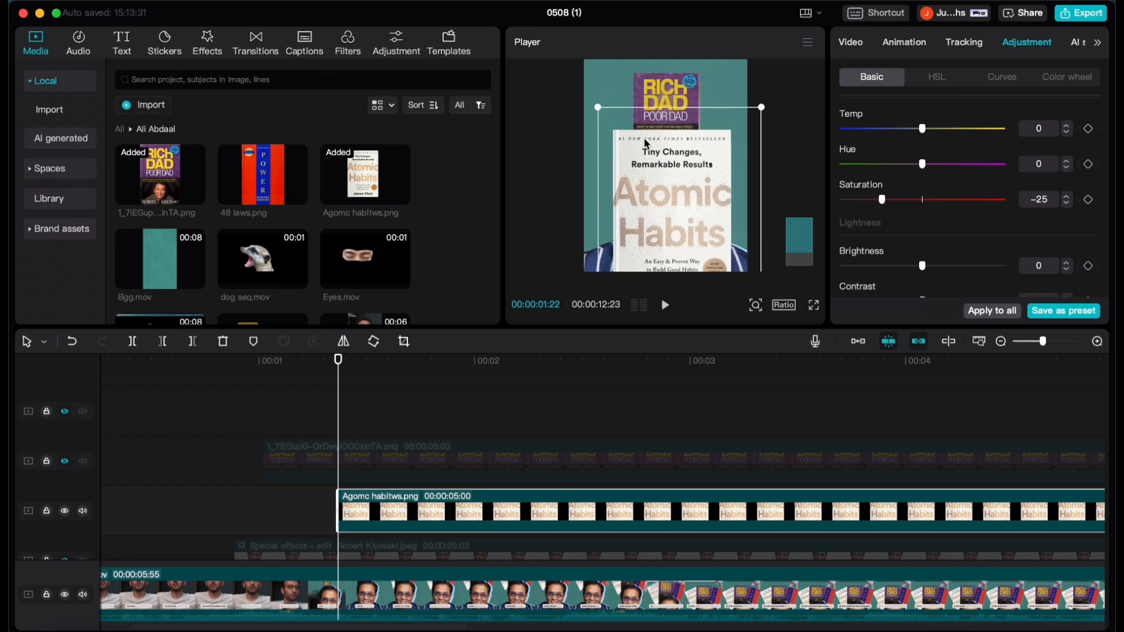
Disable the Atomic Habits cover's uniform scale and set the scale width to 52% and height to 49%
left_click(850, 43)
left_click(1084, 191)
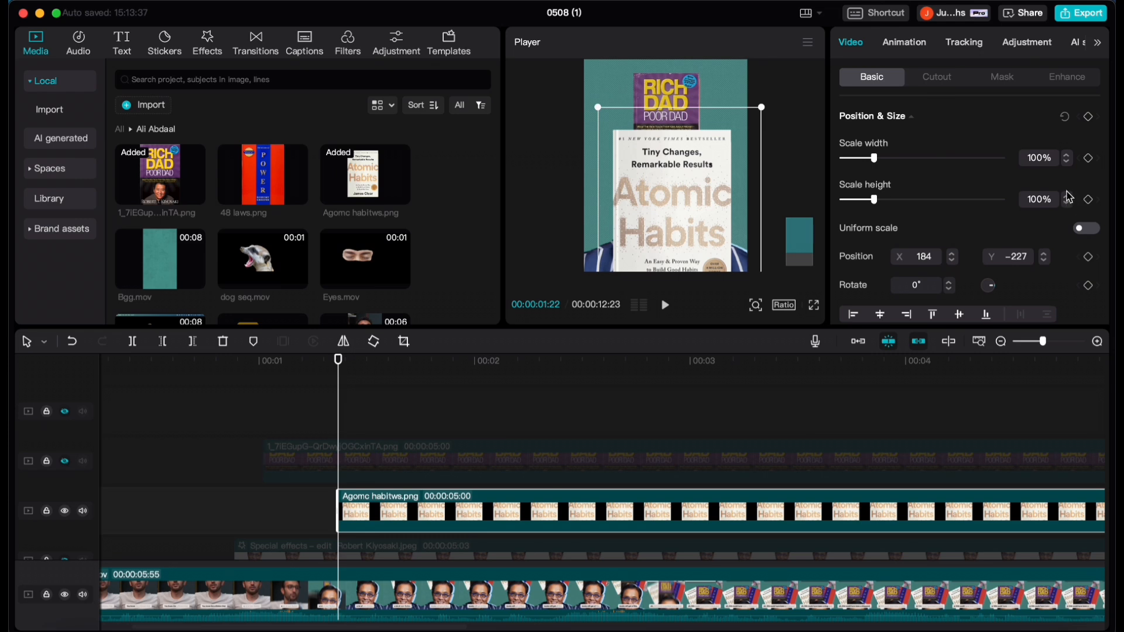
left_click(1037, 159)
type("52")
key("Return")
left_click(1045, 199)
type("49")
key("Return")
Rotate the Atomic Habits cover to -25°
scroll(983, 223, "down", 2)
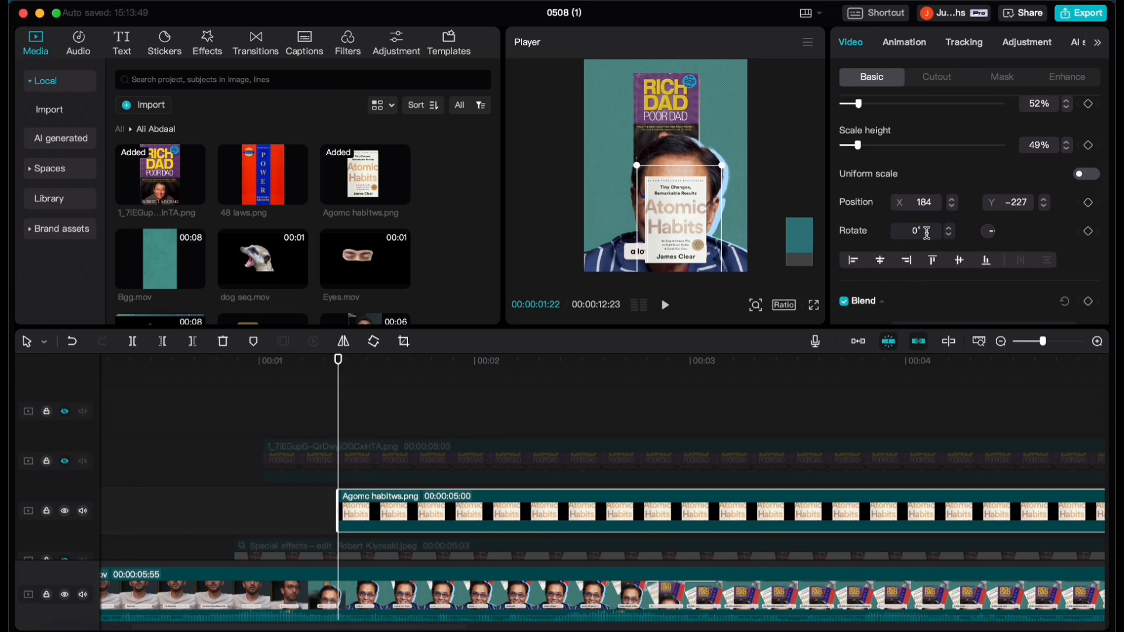
left_click(926, 233)
type("-25")
key("Return")
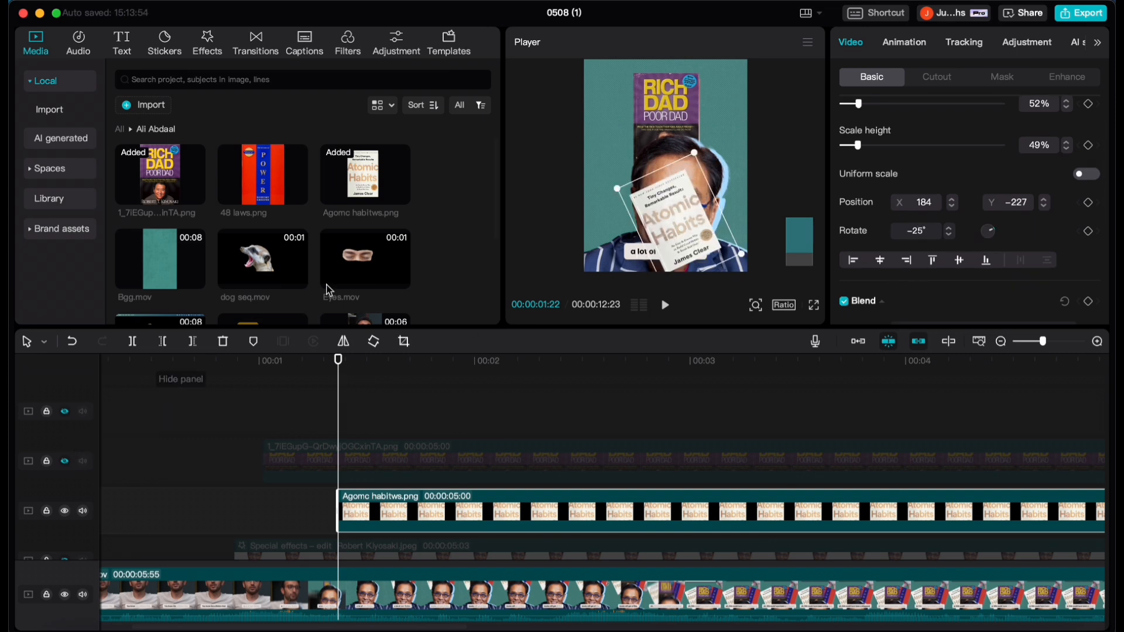
At 00:00:02:01, move the Atomic Habits cover to about X -430, Y 1022 and add rotation and position keyframes
left_click(494, 379)
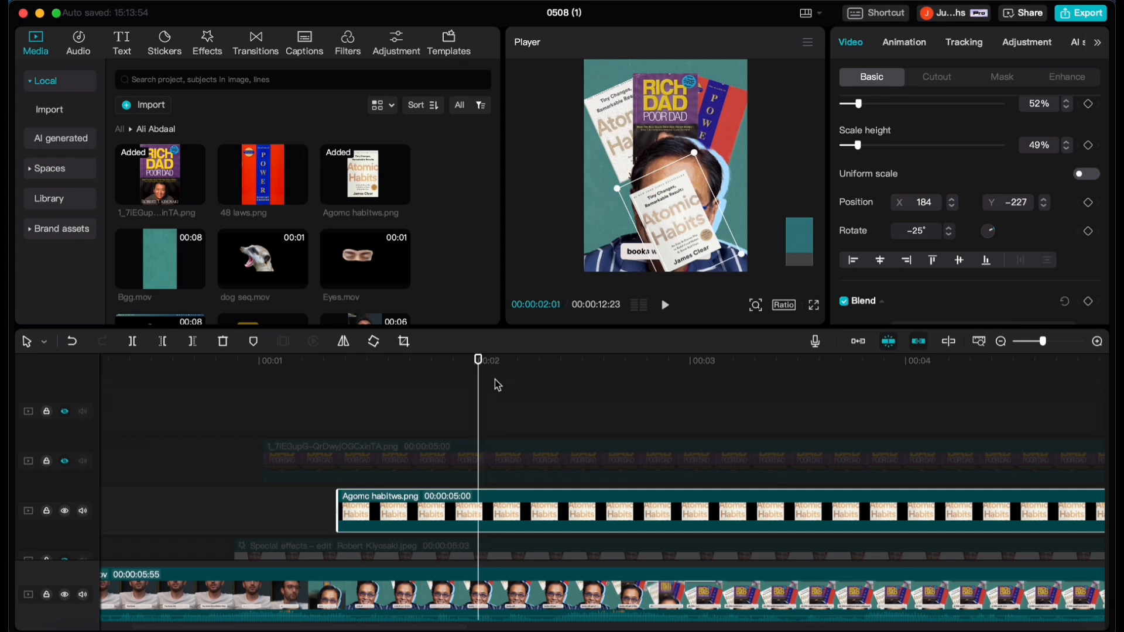
scroll(673, 234, "up", 4)
left_click_drag(684, 256, 625, 133)
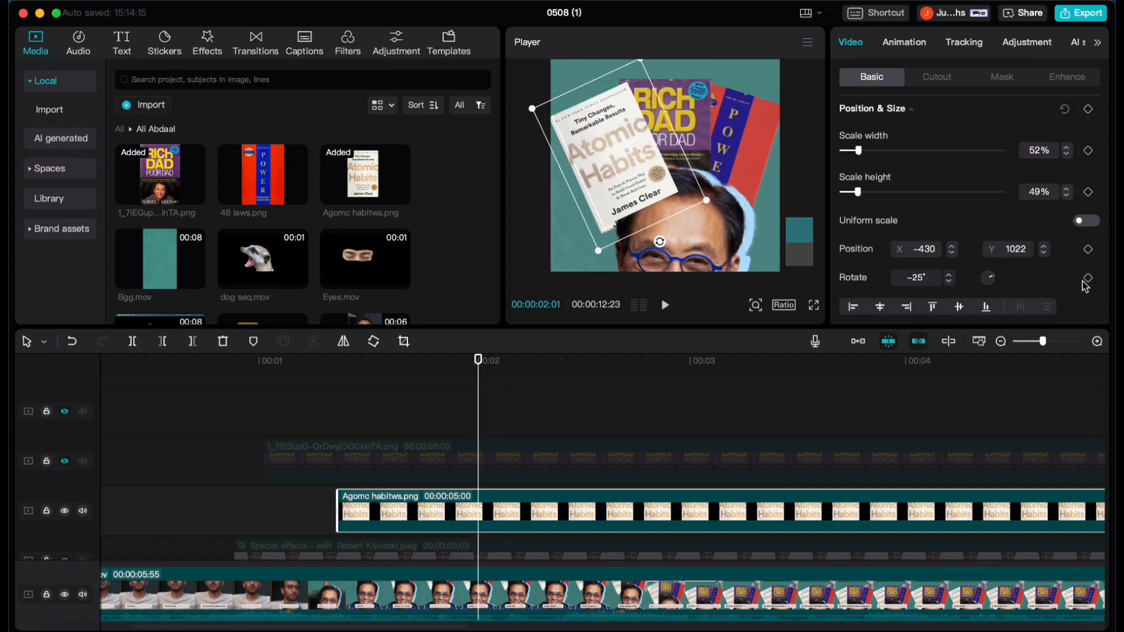
left_click(1086, 279)
scroll(1033, 276, "down", 1)
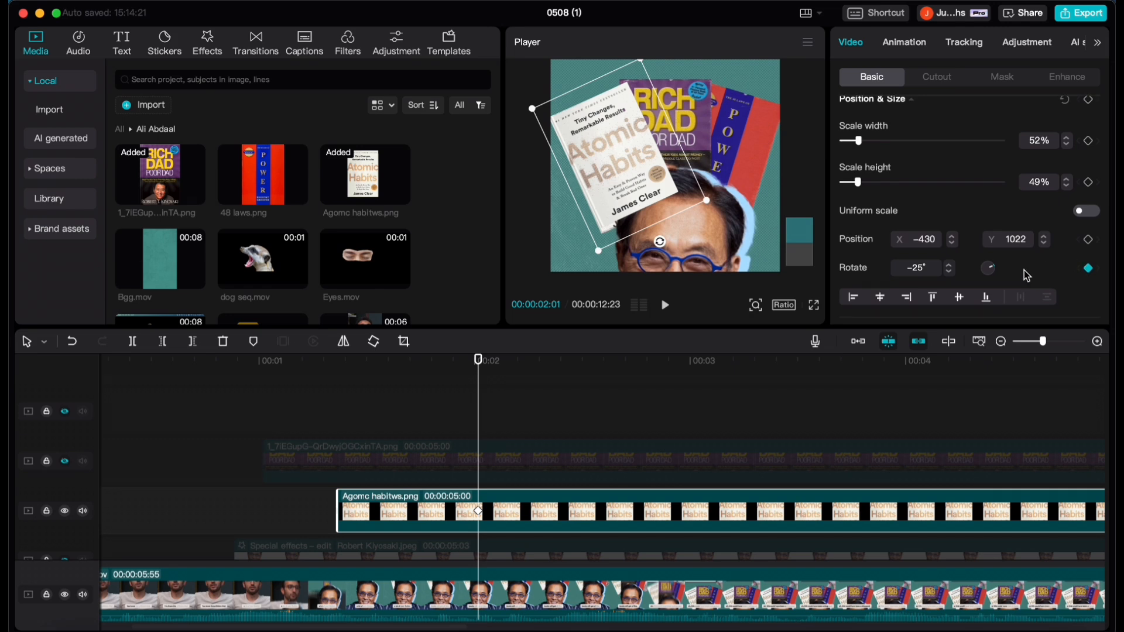
left_click(1087, 241)
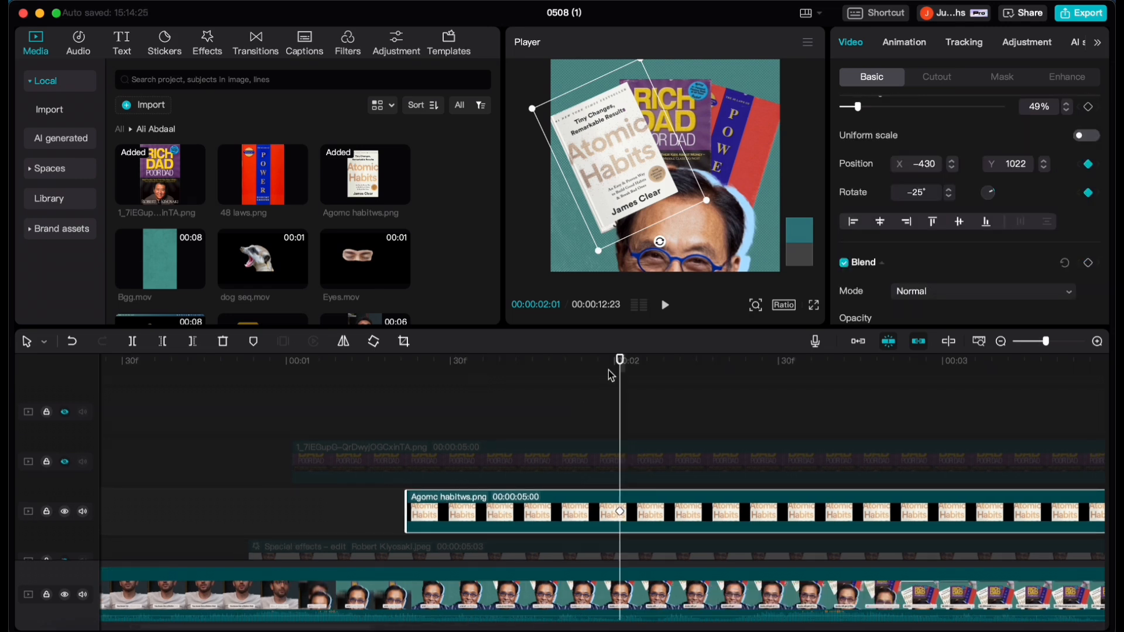
At 00:00:01:22, set the Atomic Habits cover's rotation to 0° and move it to about X 70, Y 1122
left_click_drag(621, 377, 408, 427)
scroll(849, 238, "up", 3)
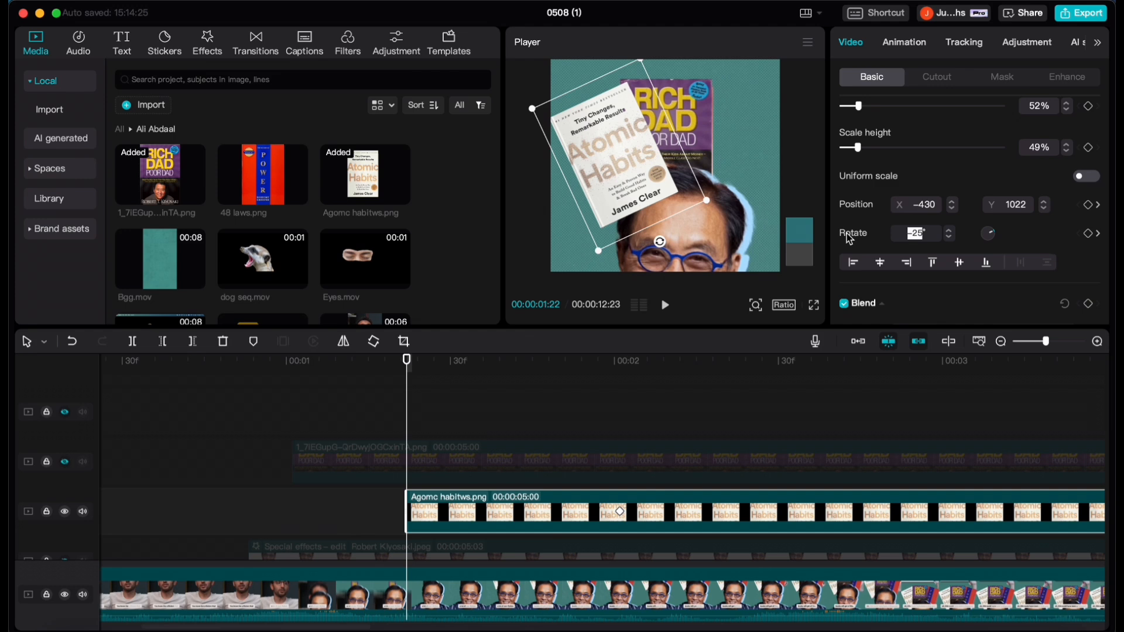
type("0")
key("Return")
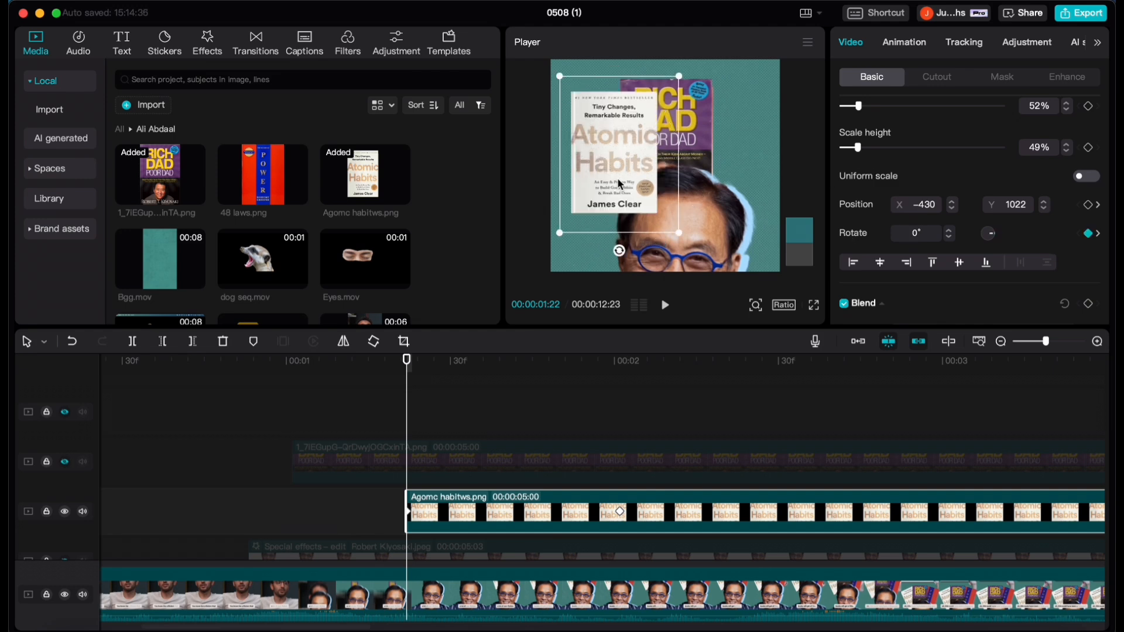
left_click_drag(619, 184, 672, 168)
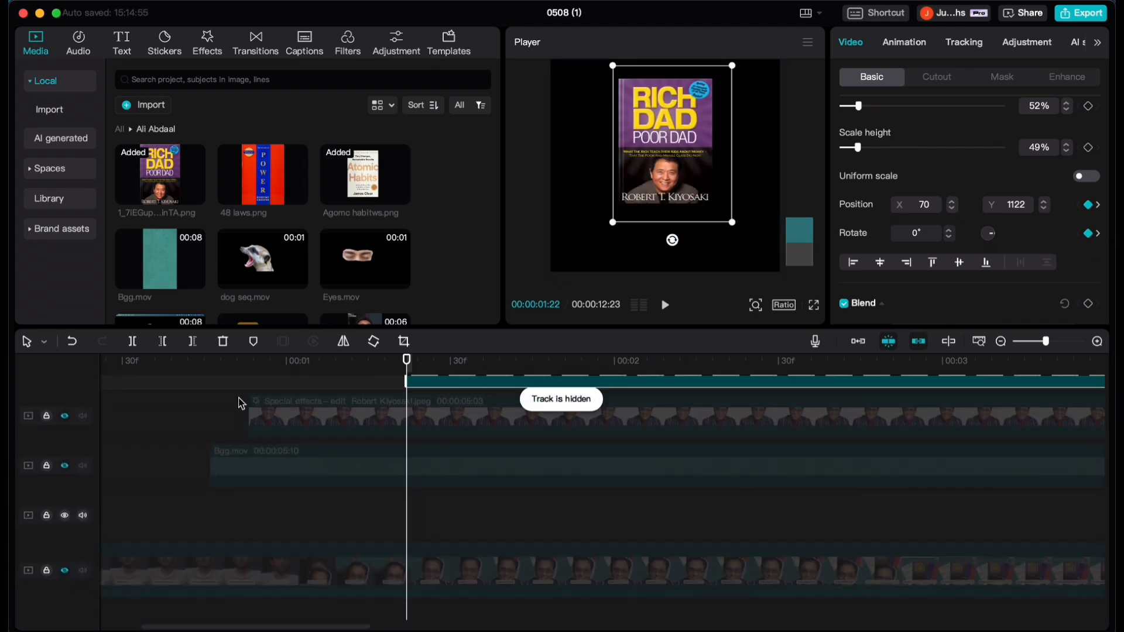
Play the timeline up to about 00:00:02:10 to check how the Atomic Habits cover slides out
key("space")
scroll(377, 474, "up", 3)
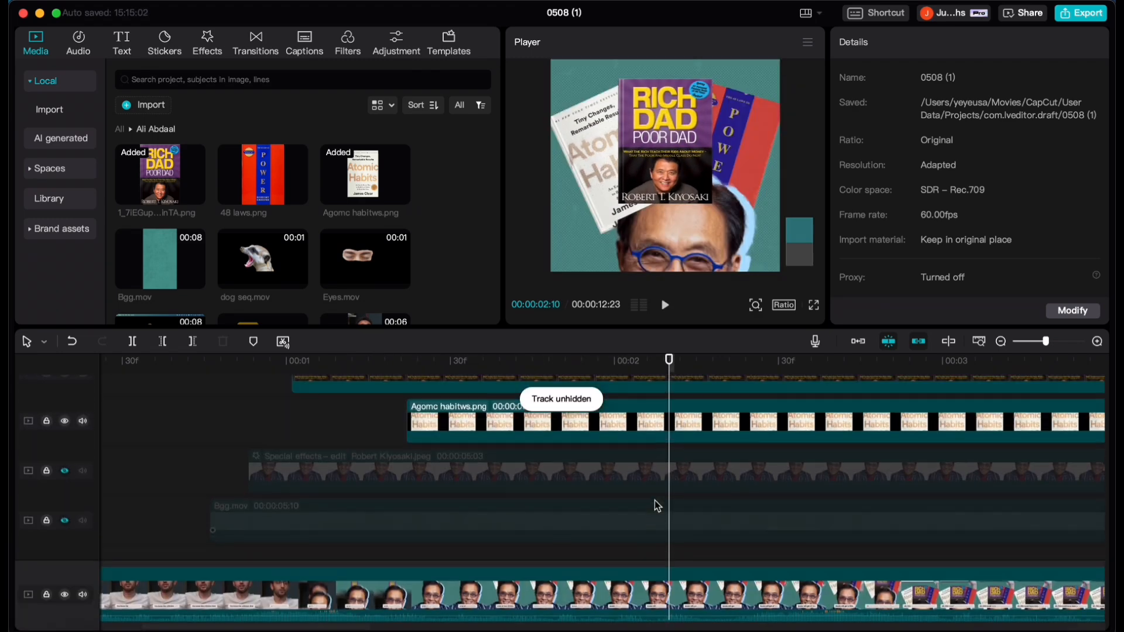
Place 48 laws.png on the track above the other covers, starting at 00:00:01:22, and lower its saturation
scroll(656, 505, "up", 1)
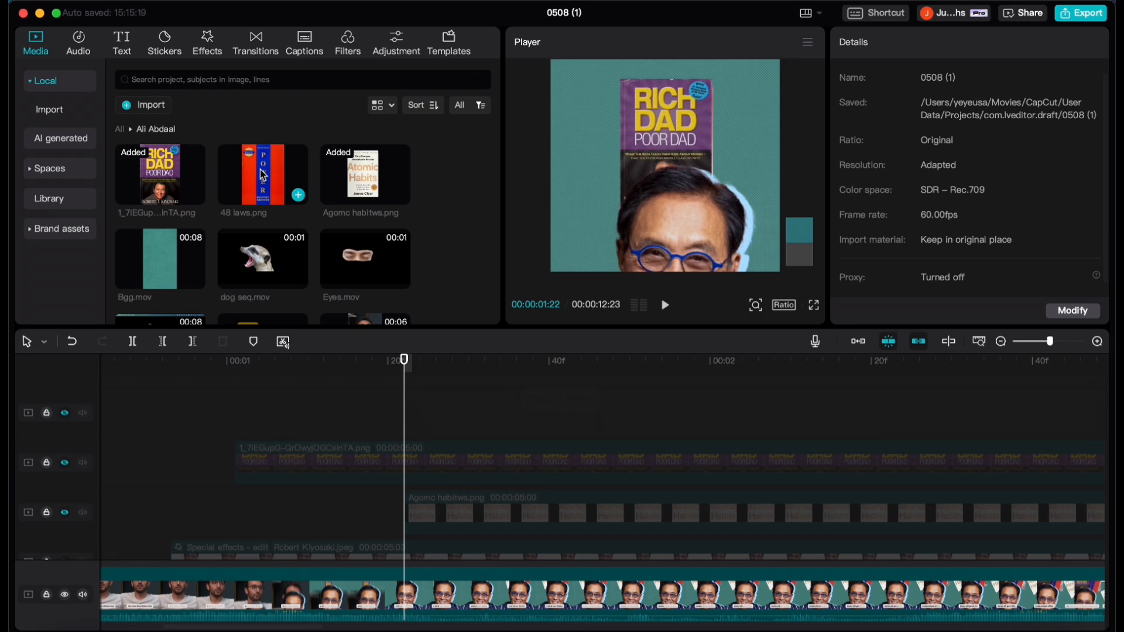
left_click_drag(263, 174, 402, 427)
left_click(1011, 47)
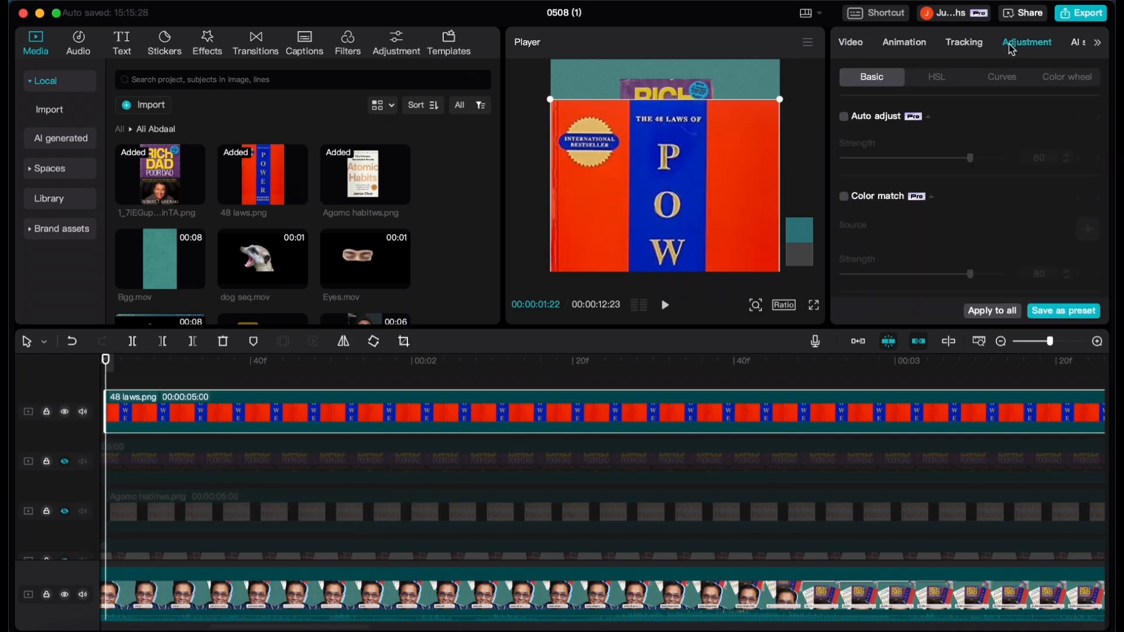
scroll(983, 246, "down", 10)
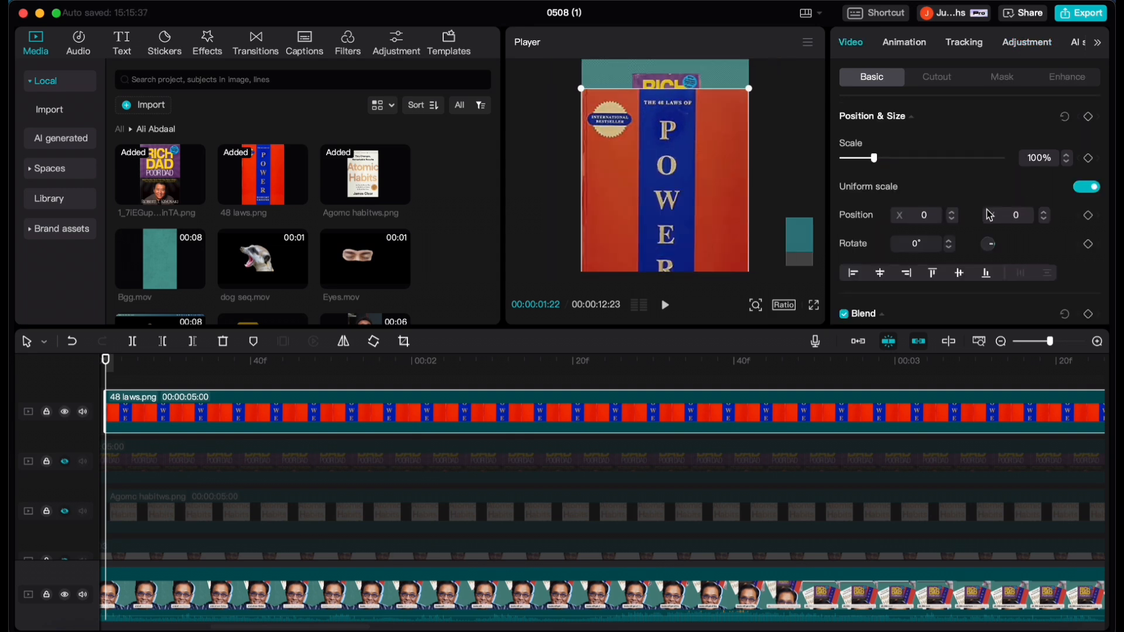
Rotate the 48 laws.png cover to 17°
scroll(936, 197, "down", 3)
scroll(966, 212, "up", 3)
left_click(895, 247)
type("17")
key("Return")
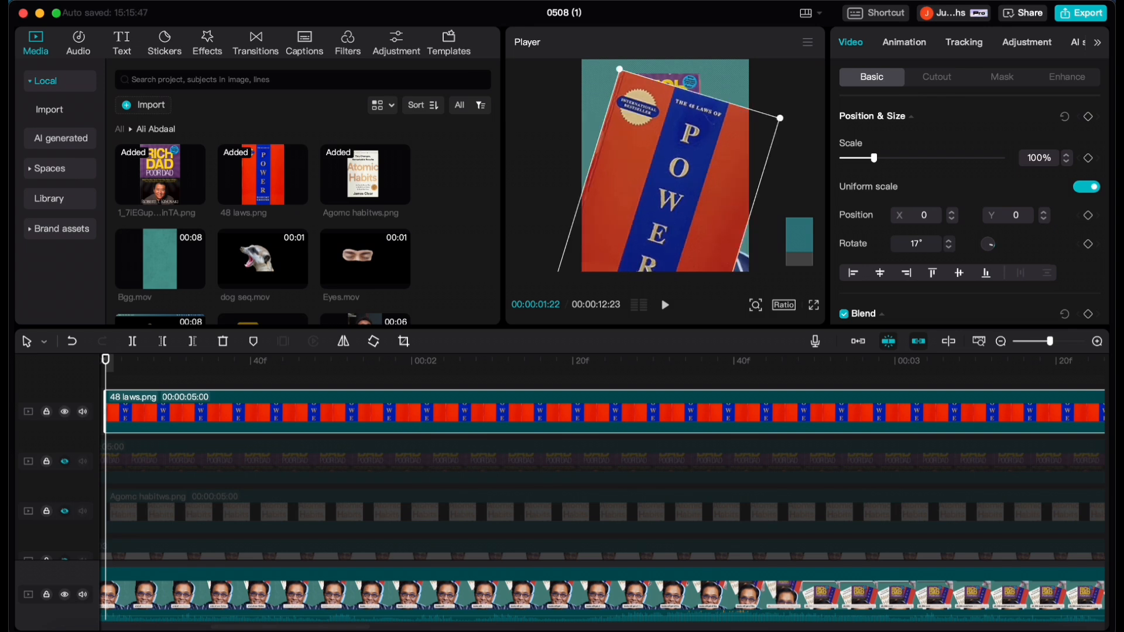
Disable the 48 laws.png cover's uniform scale, set its width to 34% and height to 33%, and move it to about X -400, Y 954
left_click(1085, 193)
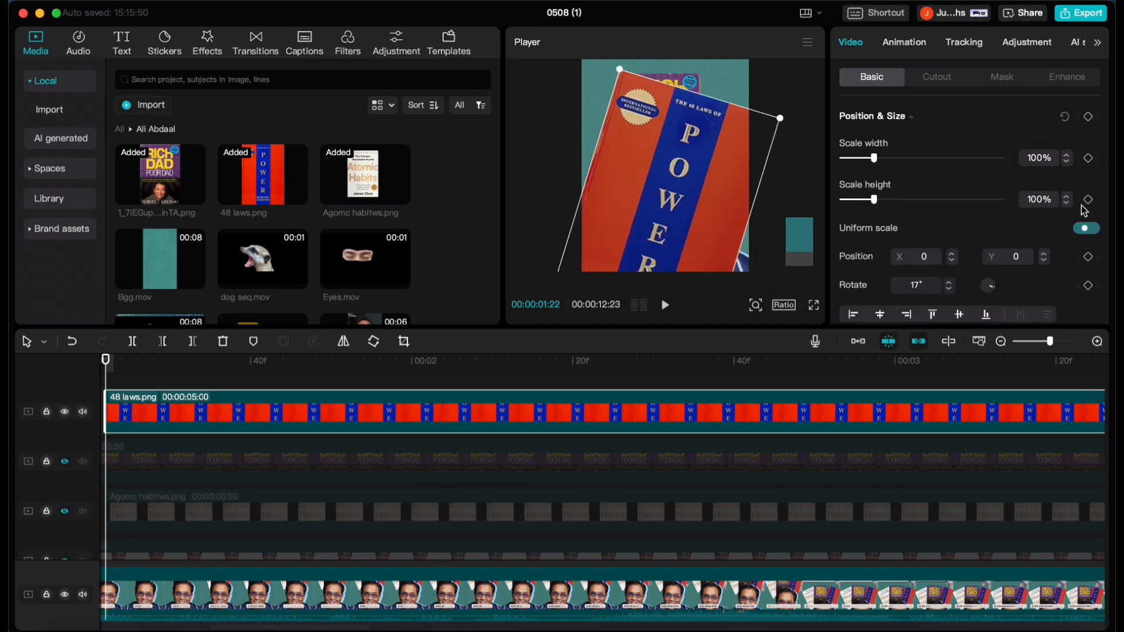
type("34")
left_click(1042, 201)
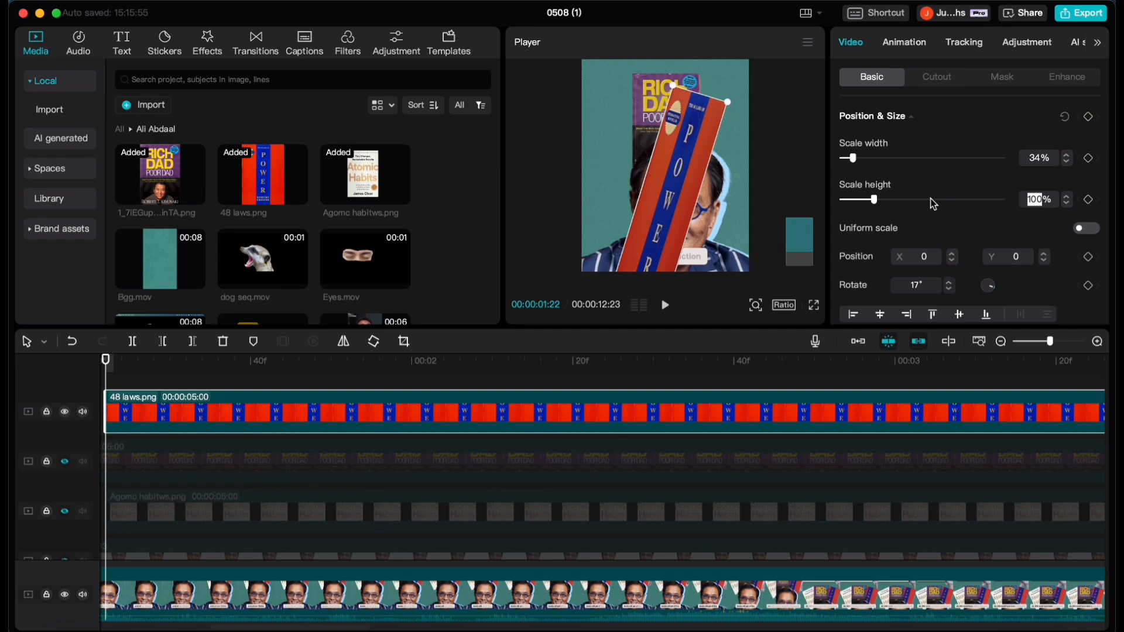
type("33")
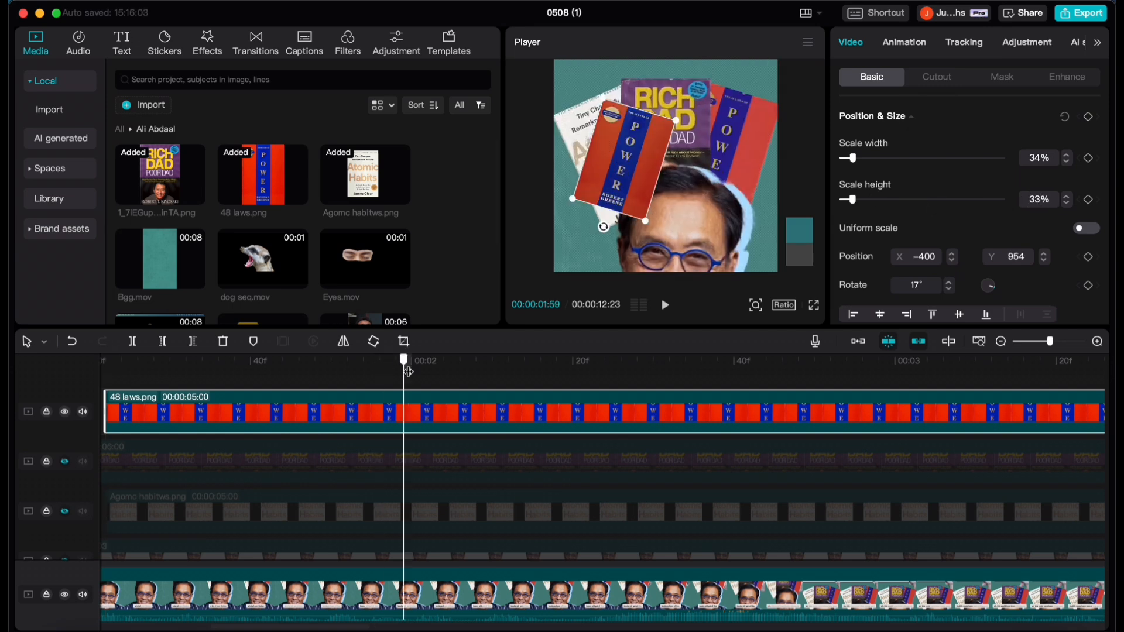
scroll(697, 240, "up", 2)
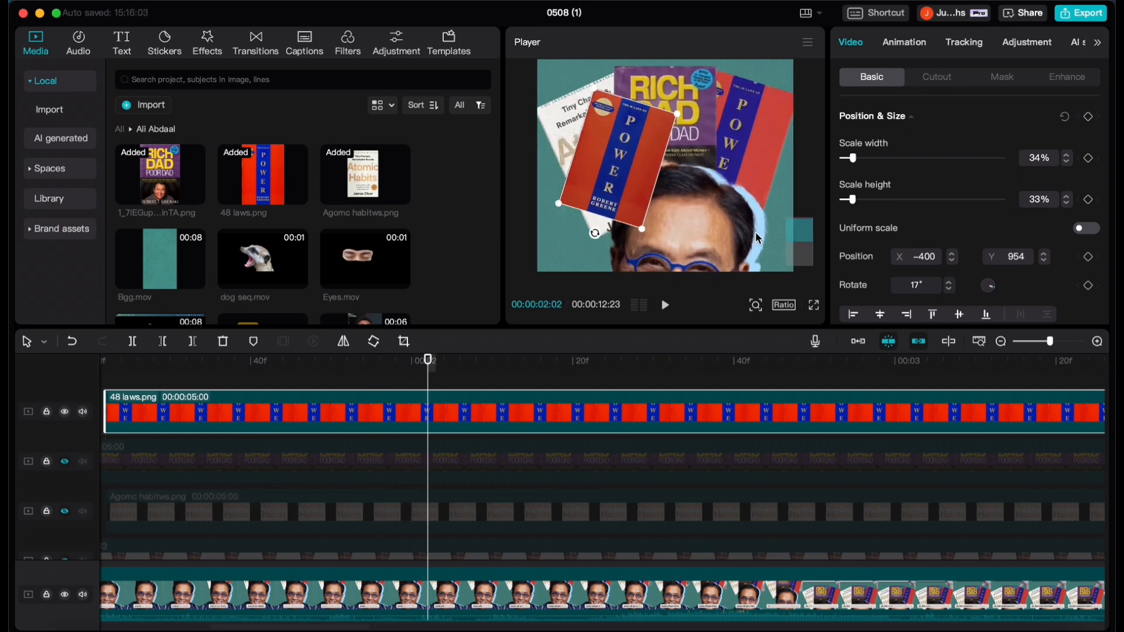
Move the 48 laws.png cover to about X 616, Y 1110 and keyframe its position and rotation at 00:00:02:02
left_click_drag(619, 172, 741, 169)
scroll(328, 405, "down", 3)
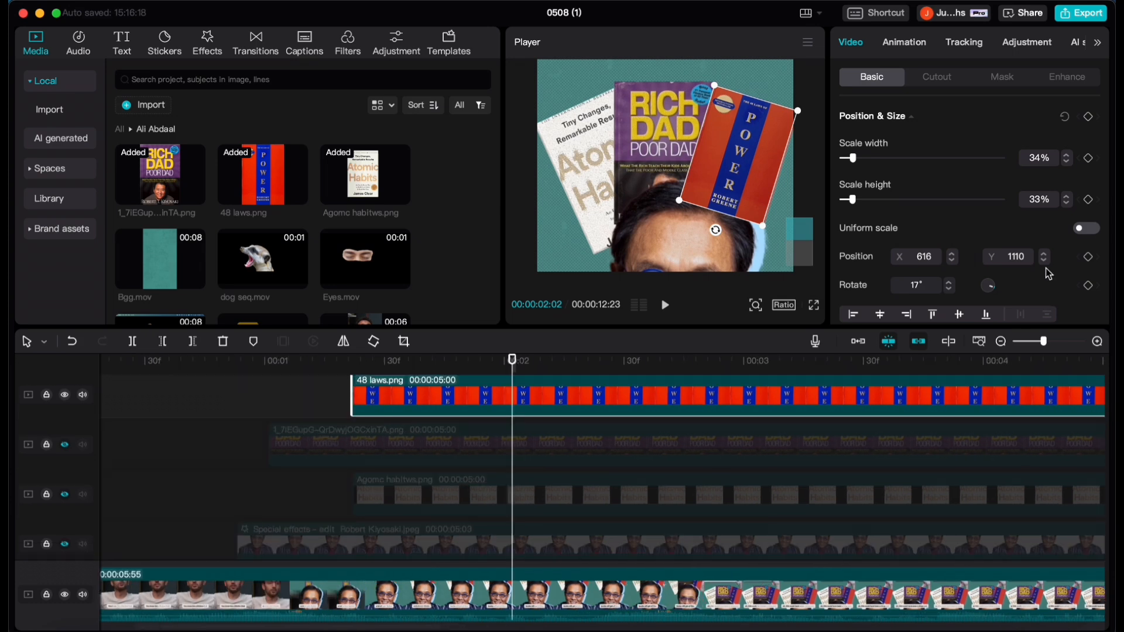
scroll(1049, 281, "down", 1)
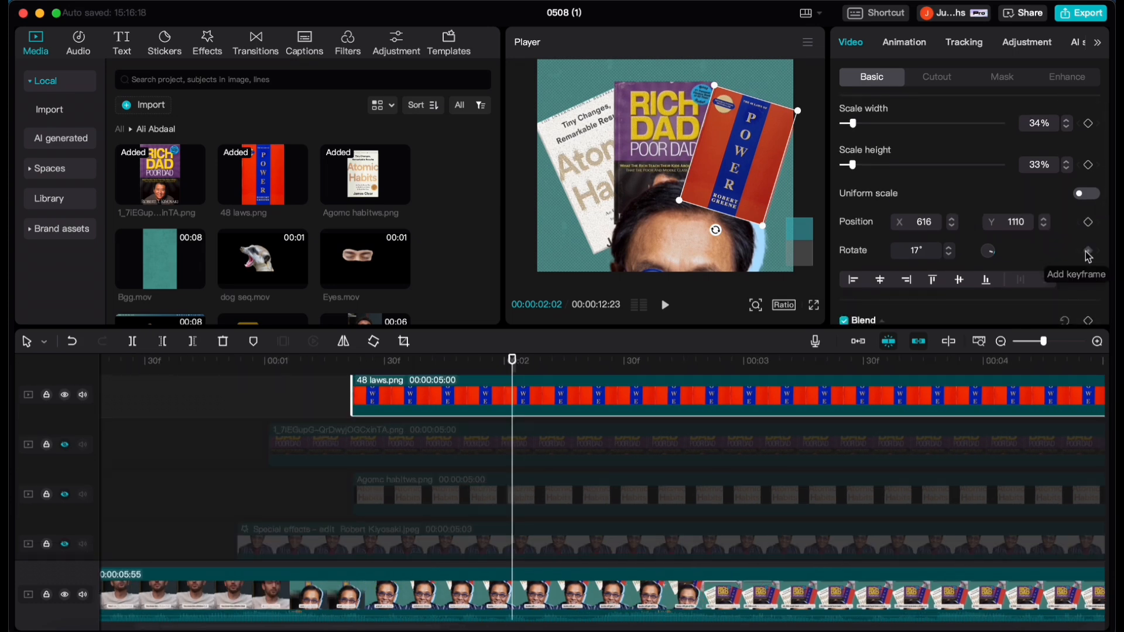
left_click(1088, 251)
left_click(1088, 223)
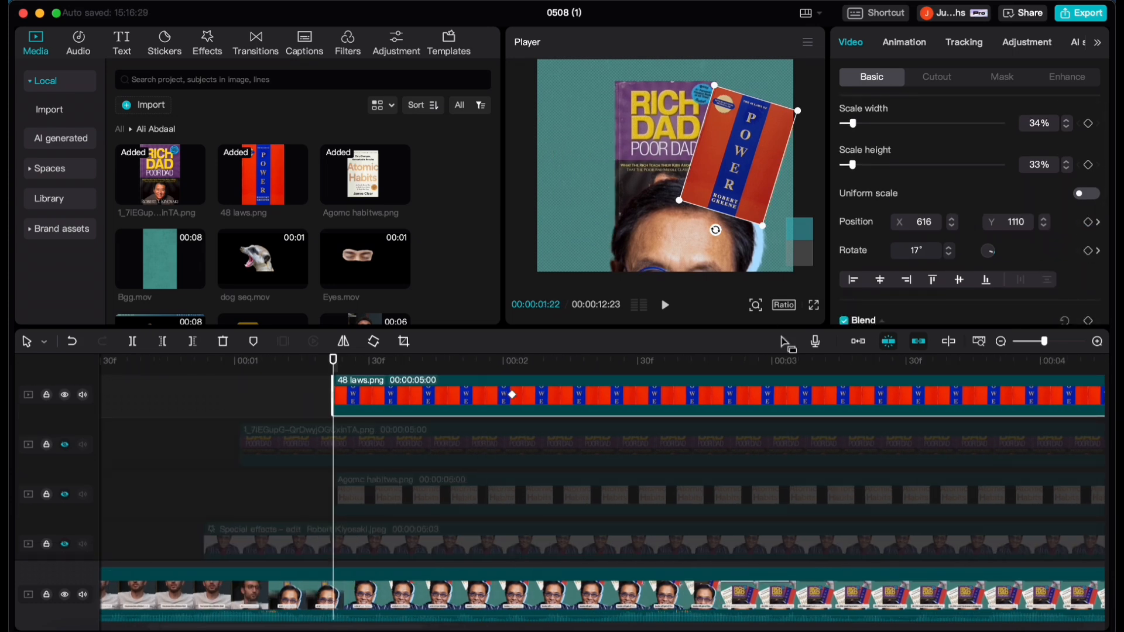
At 00:00:01:22, set the 48 laws.png cover's rotation to 0° and its position to about X 0, Y 1215, and play it back
scroll(910, 250, "up", 1)
scroll(912, 249, "down", 1)
left_click(917, 246)
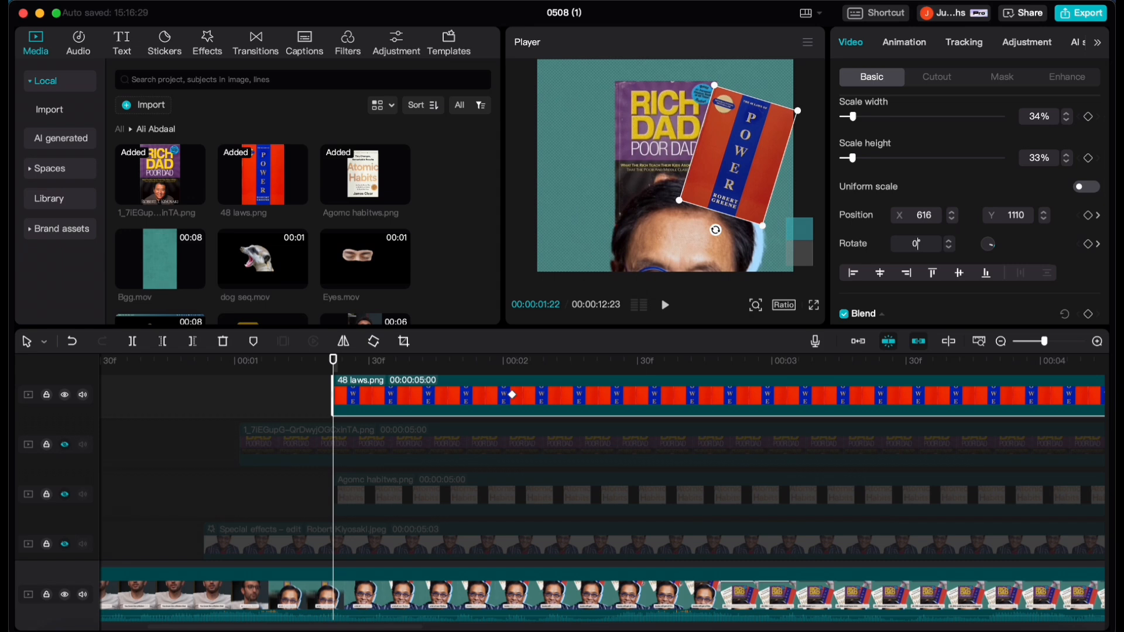
type("0")
key("Return")
left_click_drag(745, 172, 676, 159)
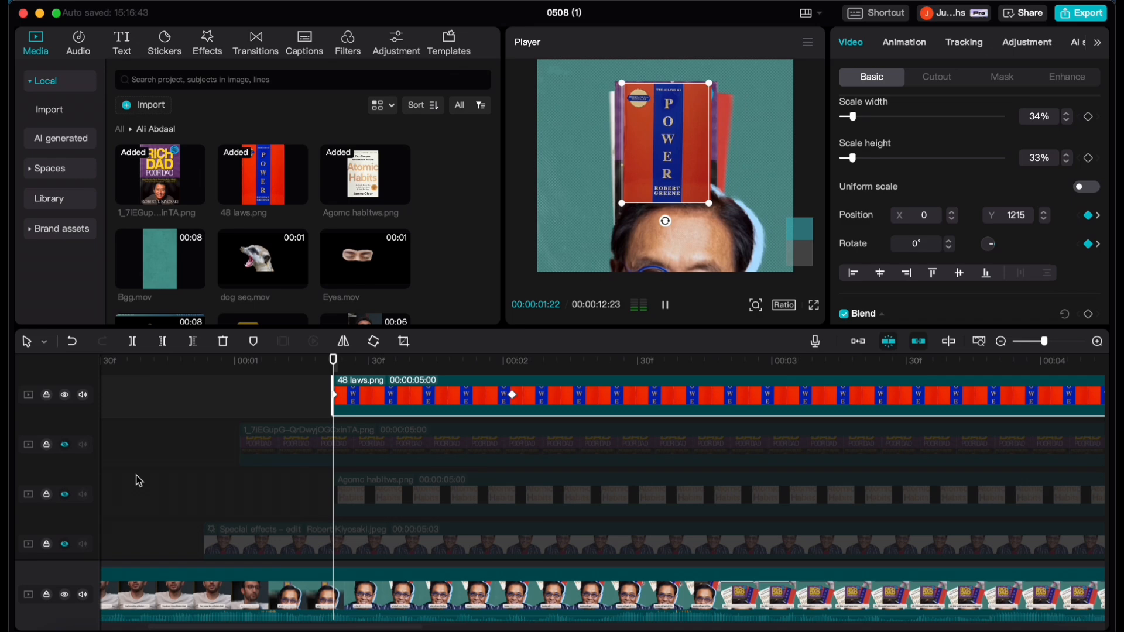
key("space")
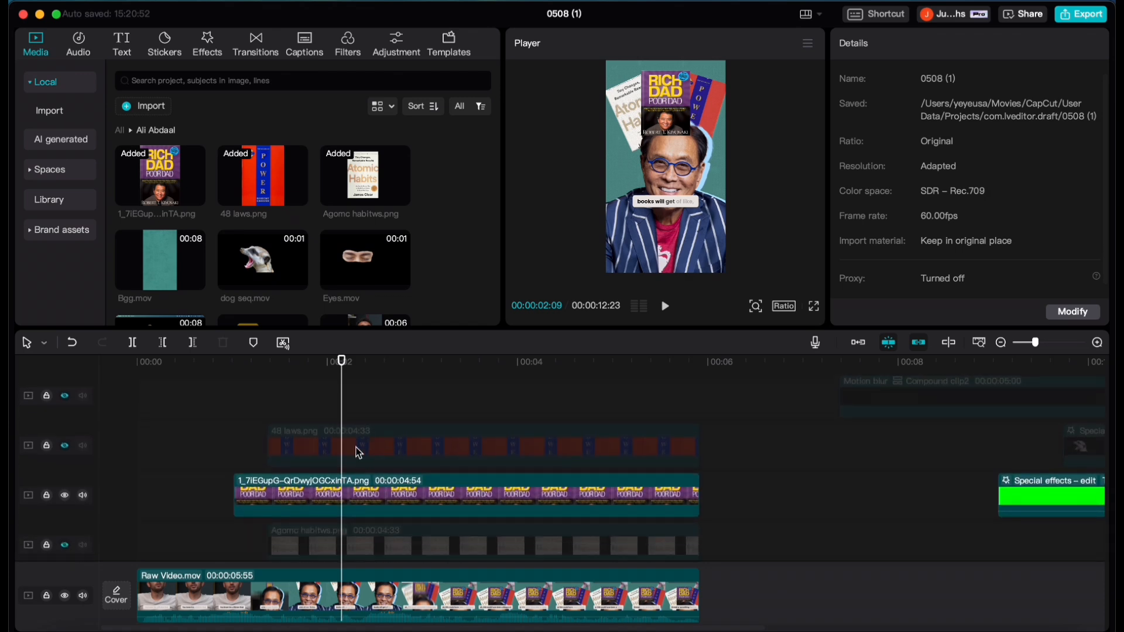
Move the 48 laws.png clip to the track between the Rich Dad Poor Dad and Atomic Habits covers
left_click_drag(379, 454, 383, 526)
scroll(345, 504, "down", 3)
scroll(312, 393, "up", 2)
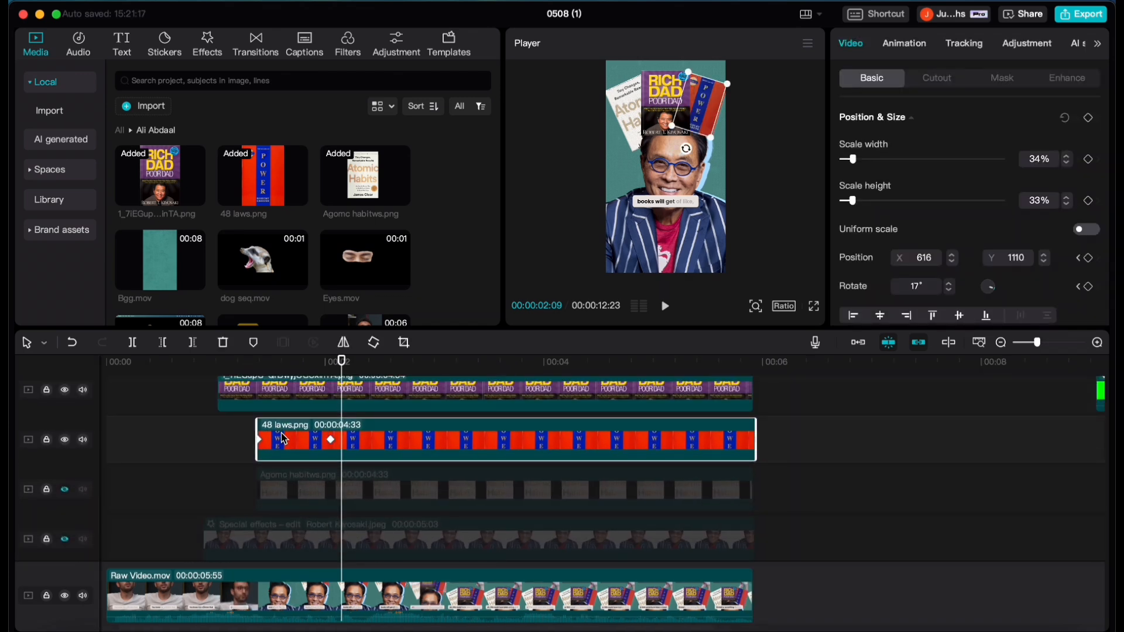
Show the Rich Dad Poor Dad clip's keyframe animation and apply the Ease Out 2 graph to its Y position
left_click(218, 465)
scroll(183, 497, "up", 2)
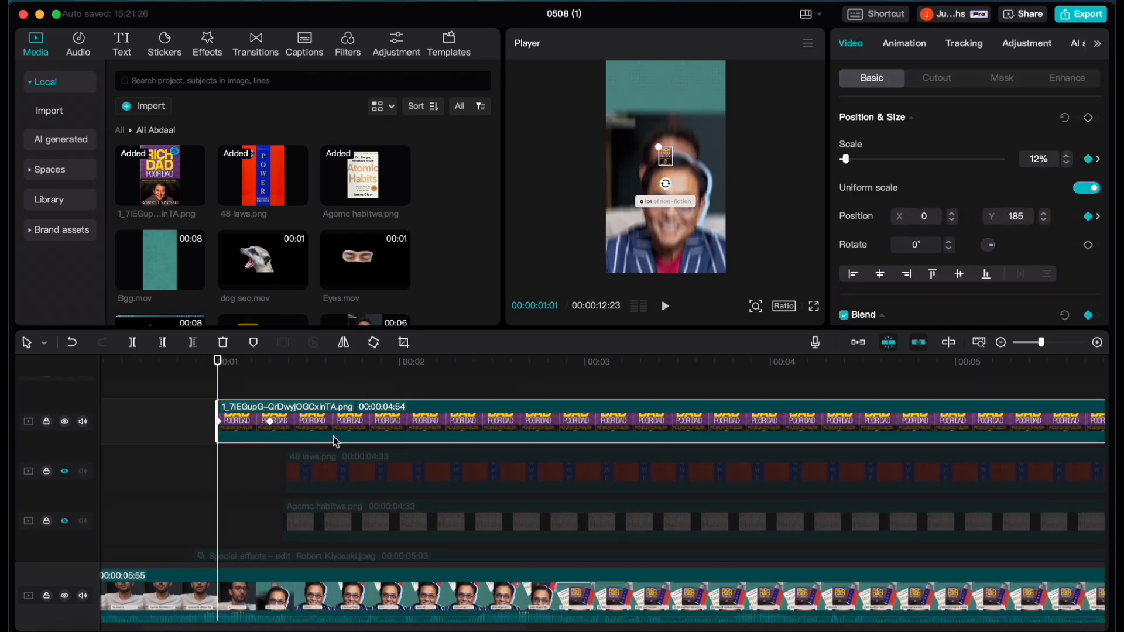
right_click(331, 416)
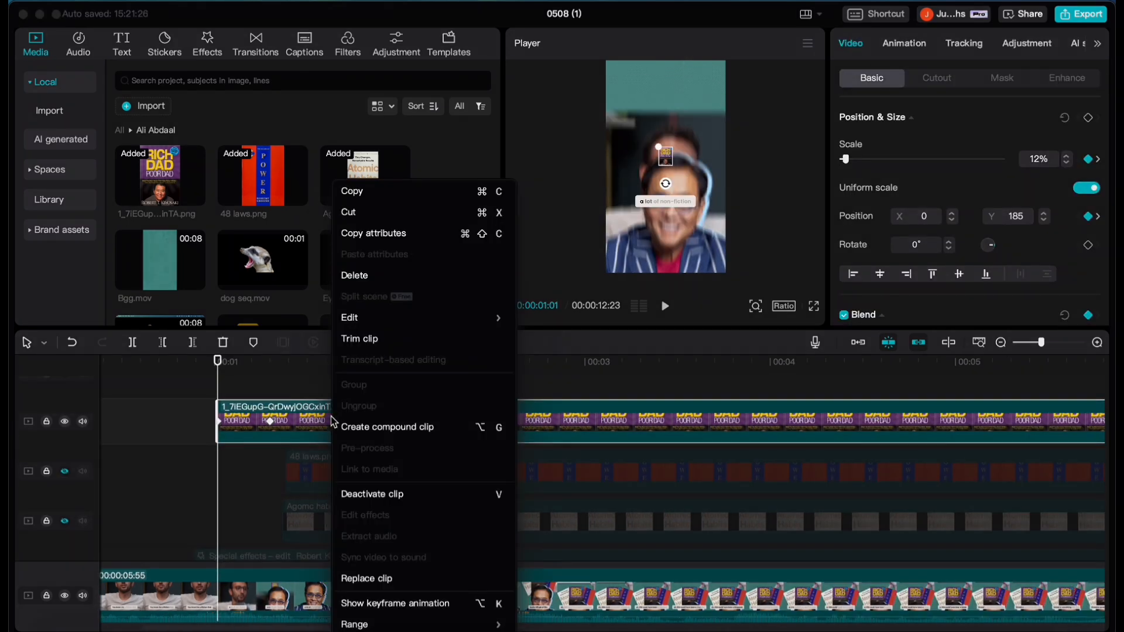
left_click(367, 609)
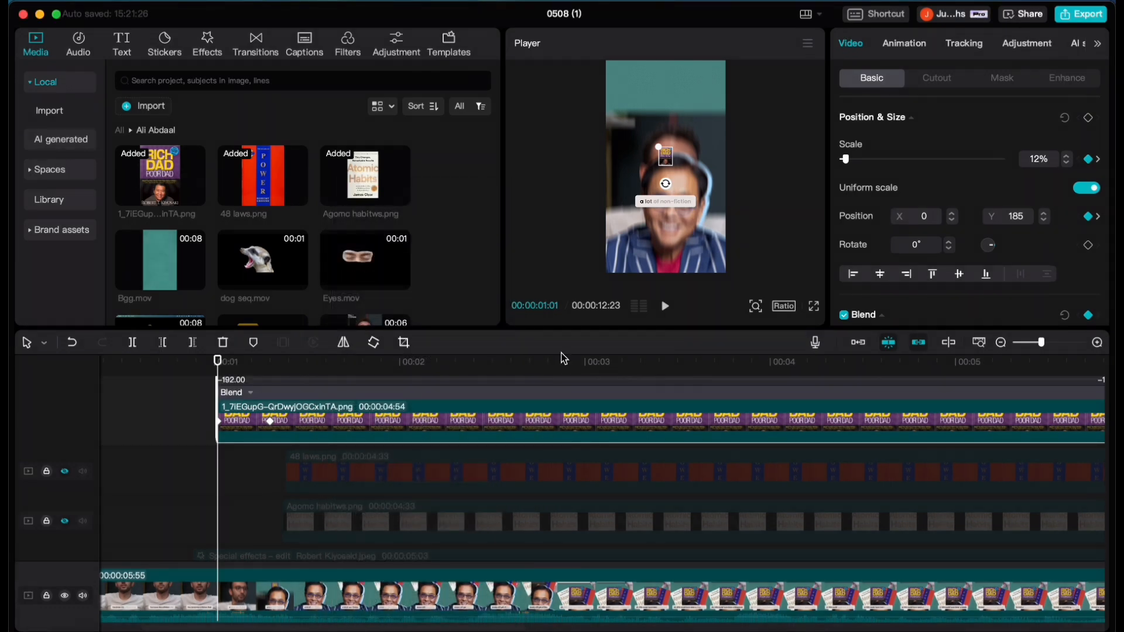
scroll(382, 504, "right", 4)
scroll(381, 504, "up", 2)
scroll(382, 504, "left", 3)
scroll(382, 504, "up", 2)
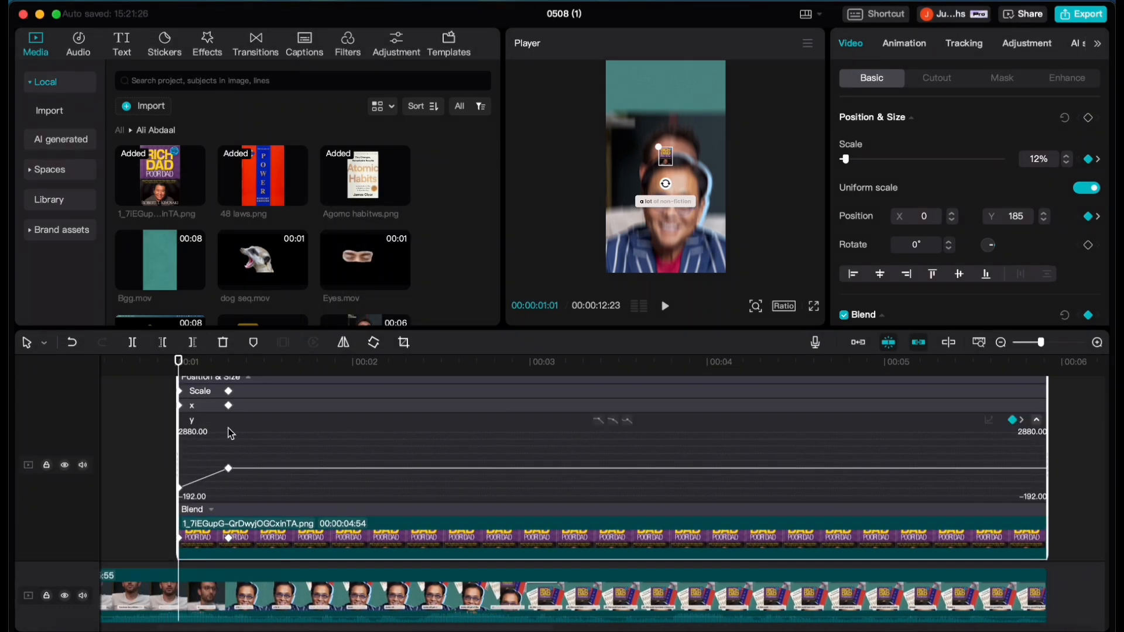
left_click(180, 488)
left_click(988, 420)
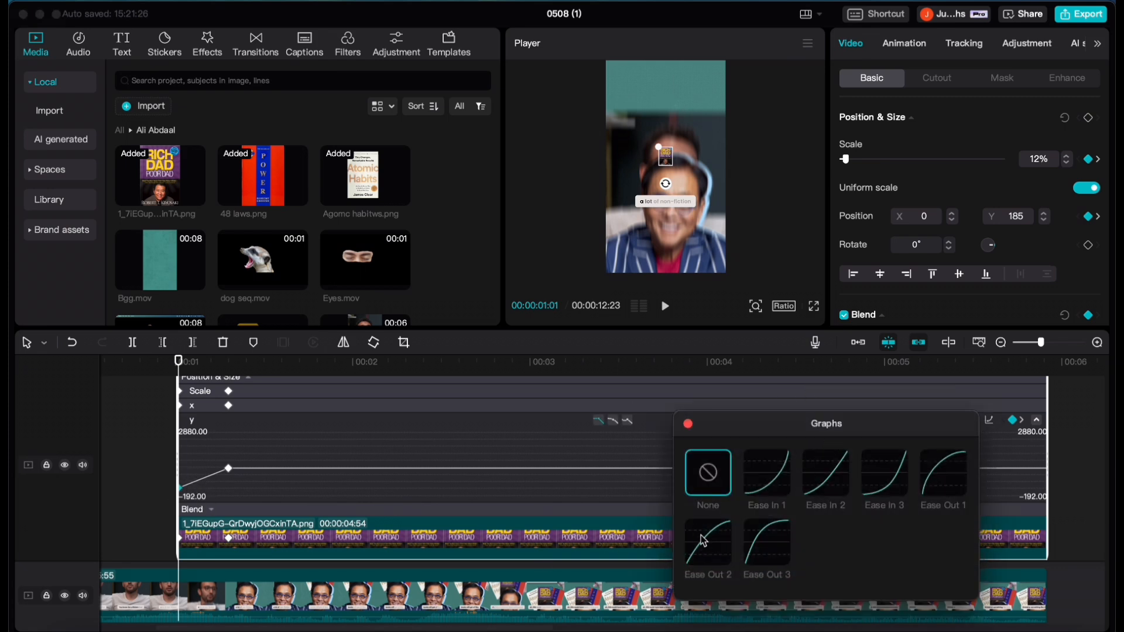
left_click(715, 546)
left_click(371, 447)
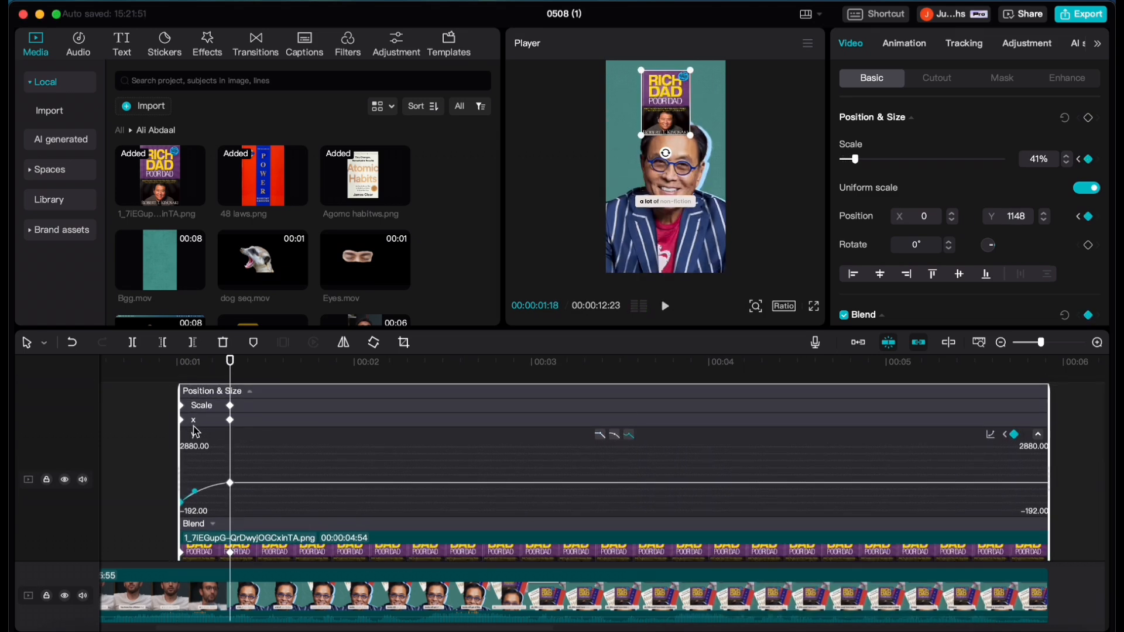
Apply the Ease Out 2 graph to the Rich Dad Poor Dad cover's scale keyframes
key("Right")
key("Right")
key("Right")
key("Right")
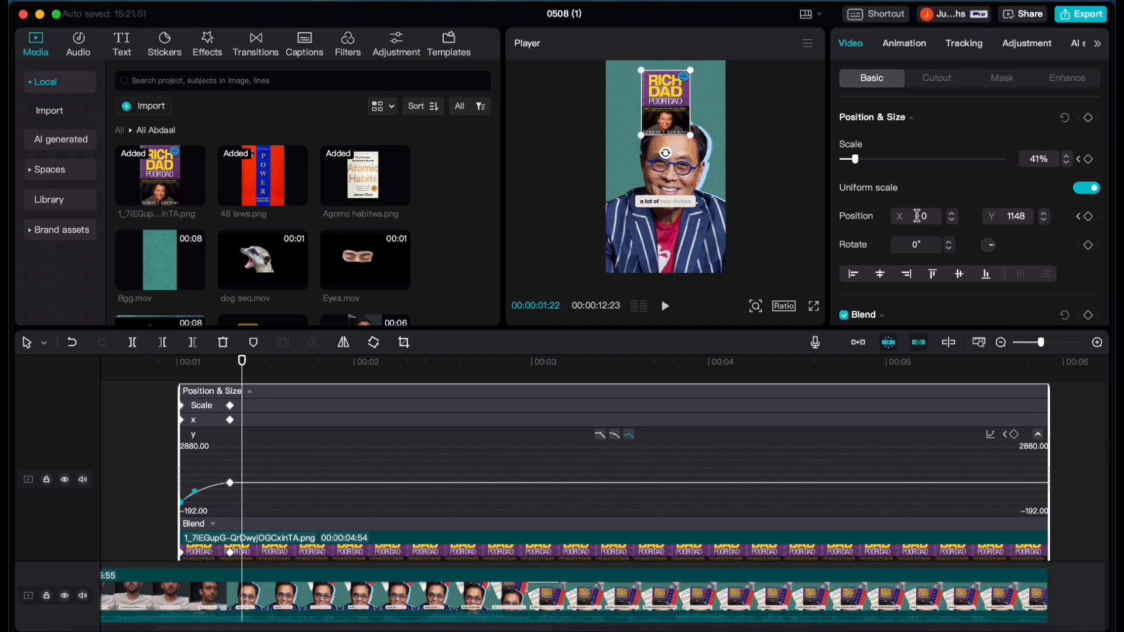
scroll(182, 411, "right", 1)
left_click(301, 410)
left_click(1013, 473)
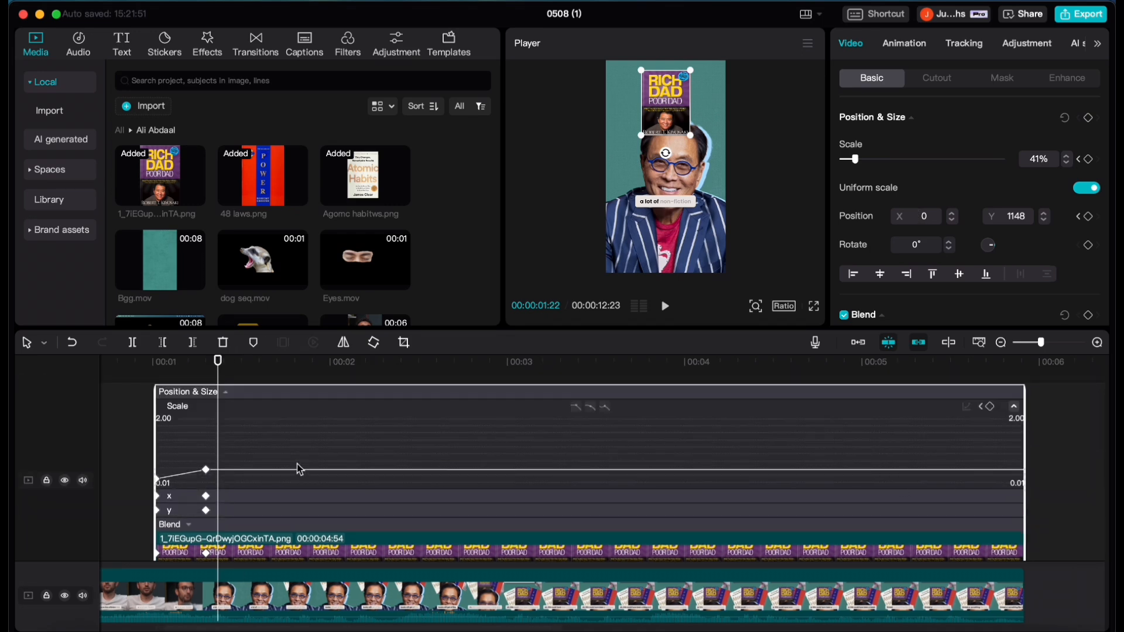
left_click(156, 497)
left_click(966, 422)
left_click(671, 557)
left_click(667, 427)
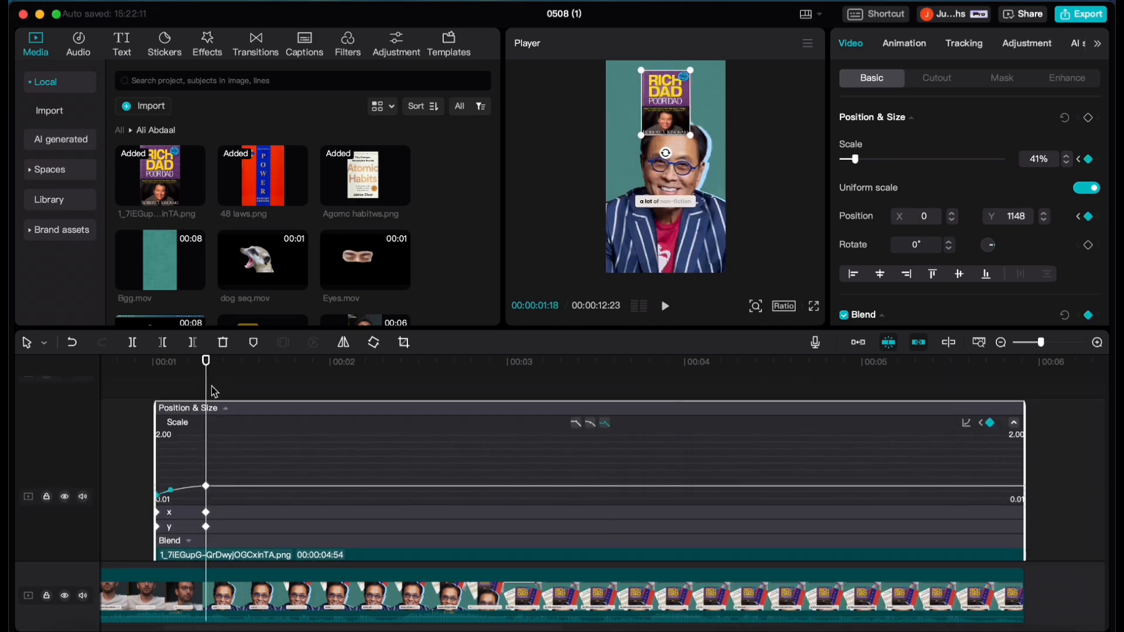
Play the timeline from the start to about 00:00:01:55 to check the Rich Dad Poor Dad cover's eased entrance
left_click_drag(205, 361, 136, 363)
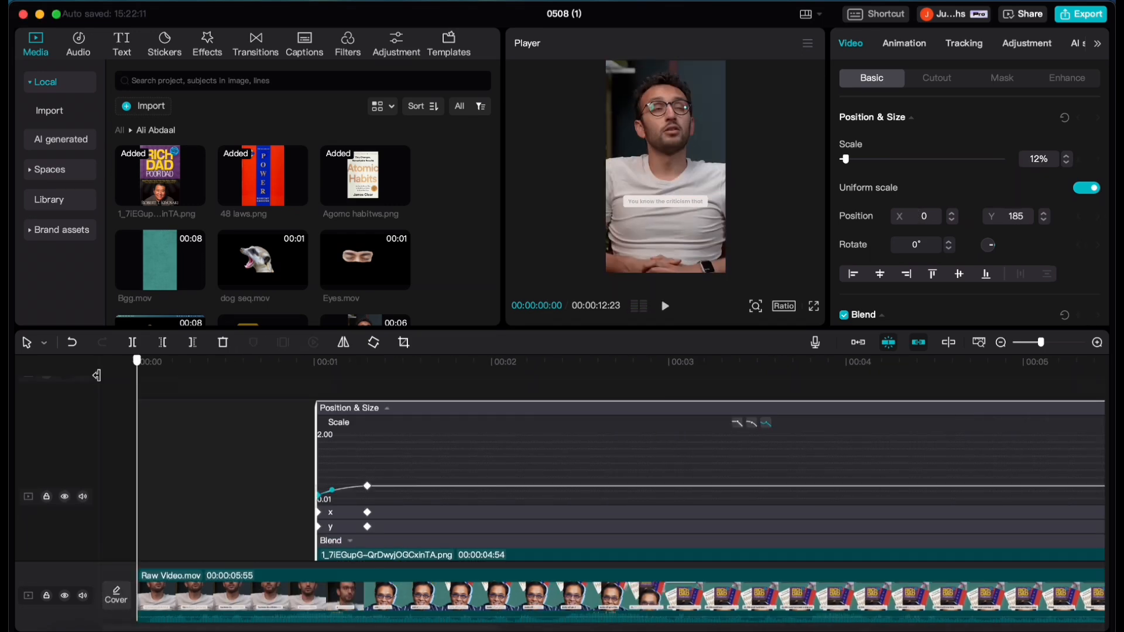
key("space")
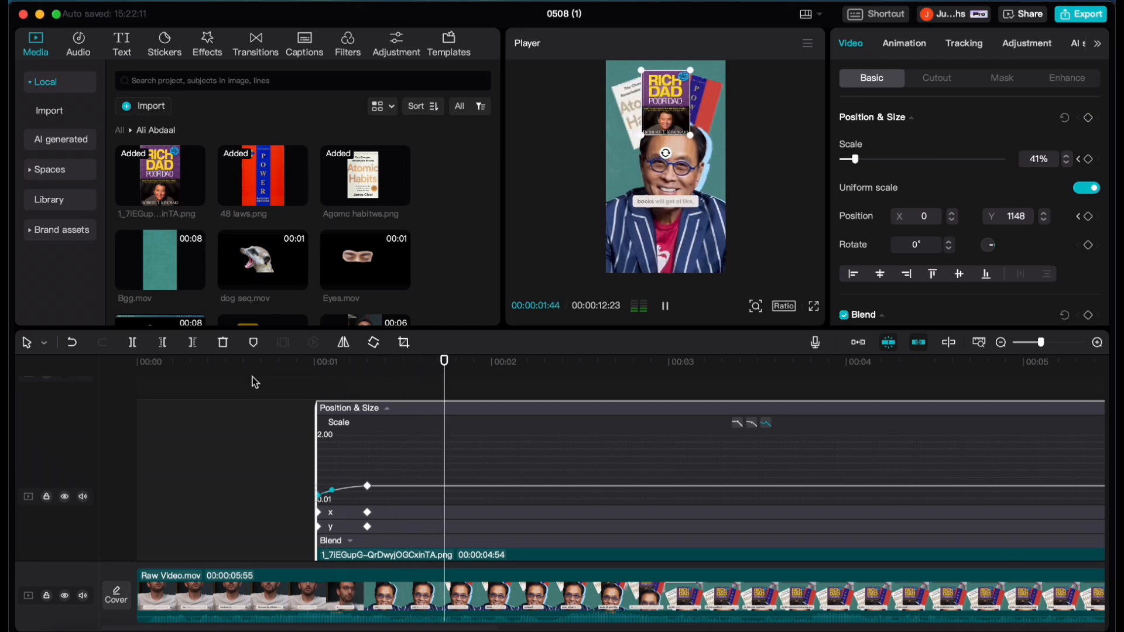
key("space")
Unhide the Agomc habitws.png track and show that clip's keyframe animation
scroll(489, 499, "down", 3)
scroll(488, 498, "down", 4)
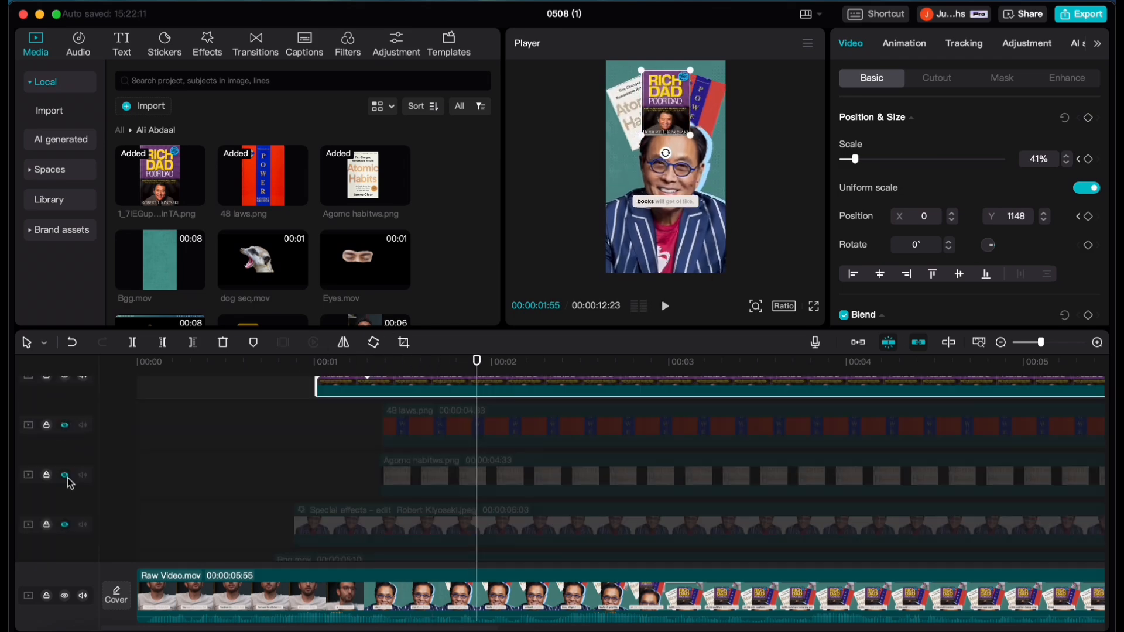
left_click(65, 475)
scroll(391, 502, "right", 4)
right_click(326, 471)
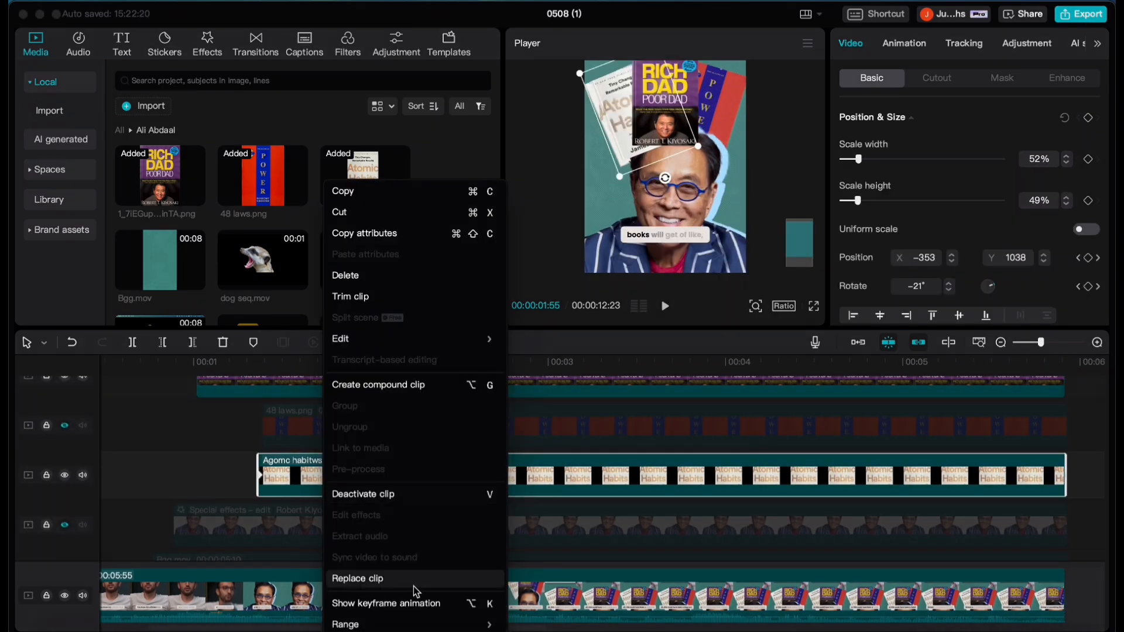
left_click(374, 601)
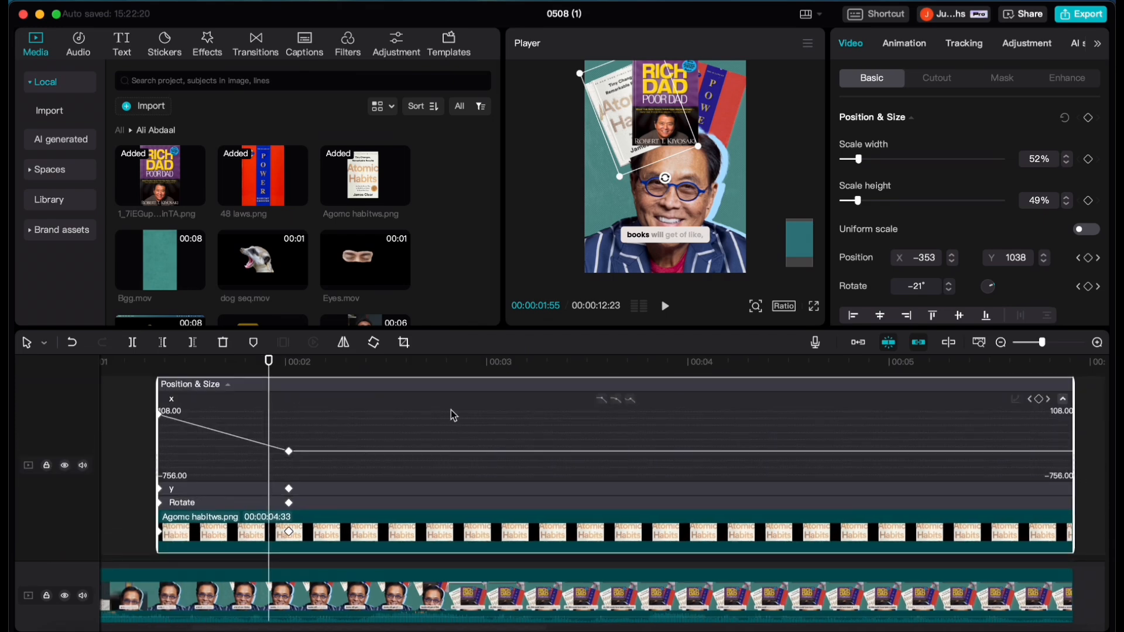
Apply the Ease Out 3 graph to the Atomic Habits cover's X position and scrub through its slide-out
scroll(196, 457, "up", 1)
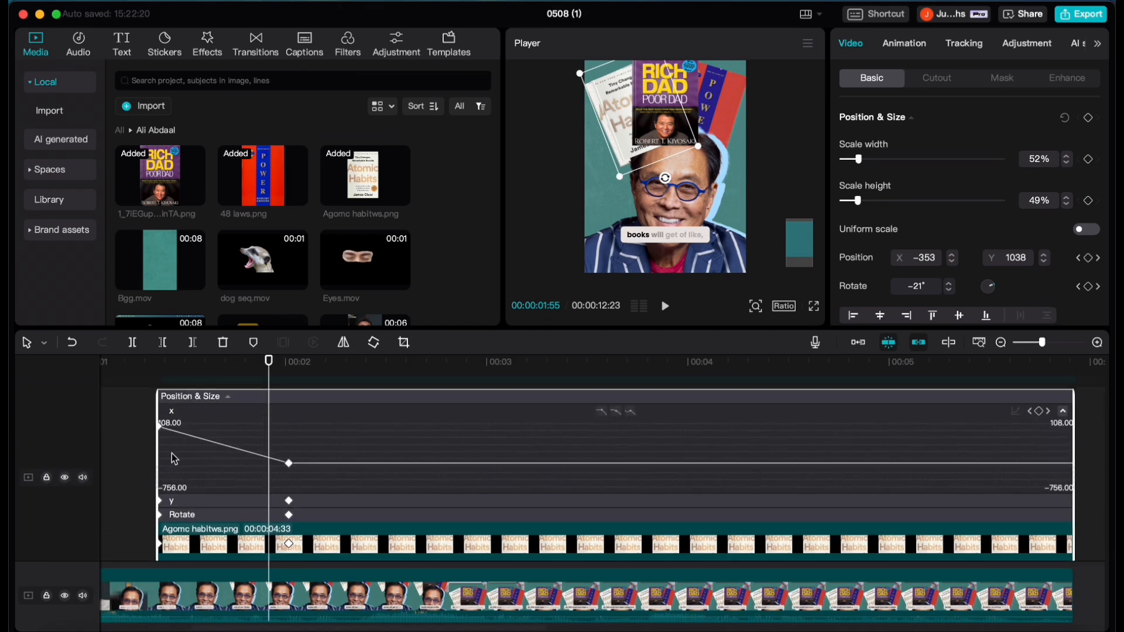
left_click(1015, 414)
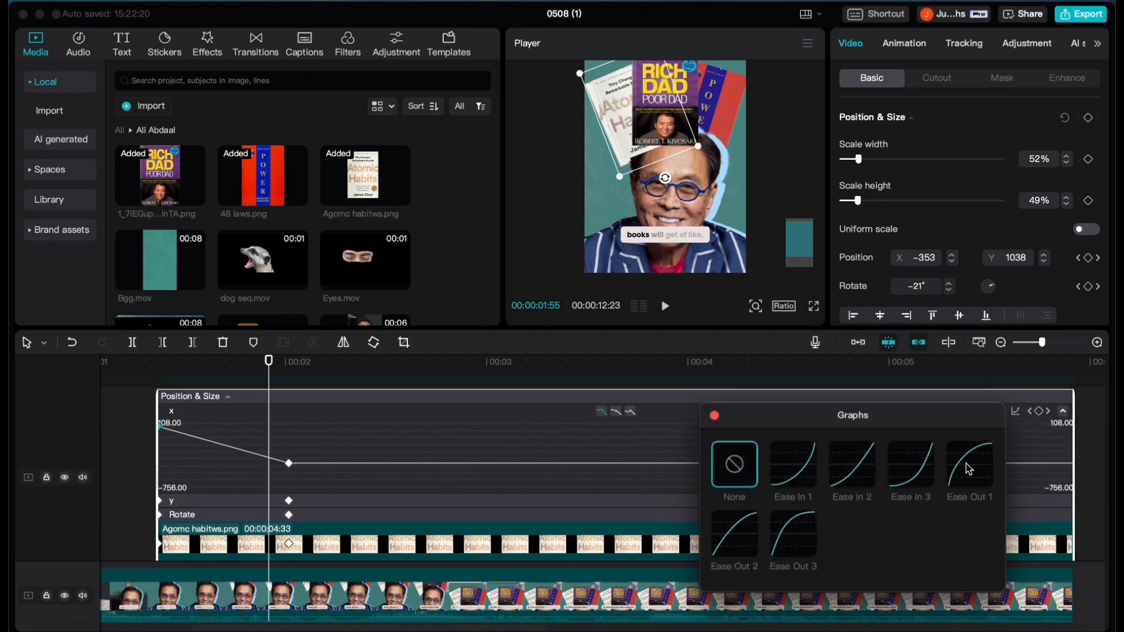
left_click(802, 543)
left_click(184, 373)
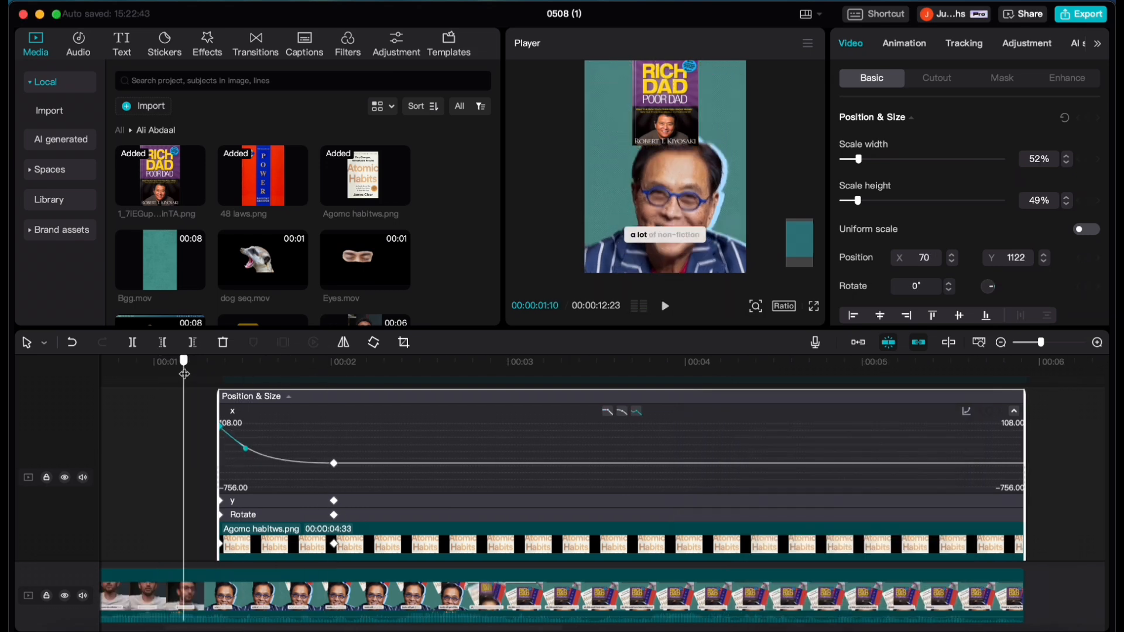
left_click_drag(185, 373, 284, 369)
Apply the Ease Out 3 graph to the Atomic Habits cover's Y position
scroll(361, 492, "down", 1)
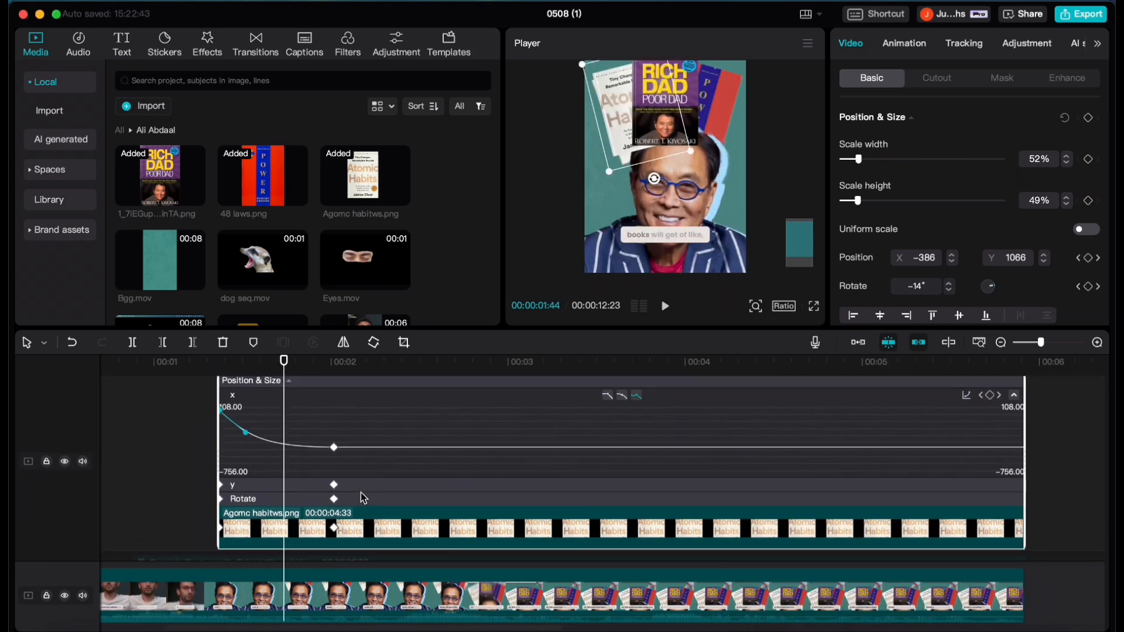
left_click(1014, 395)
left_click(1015, 483)
scroll(251, 475, "up", 1)
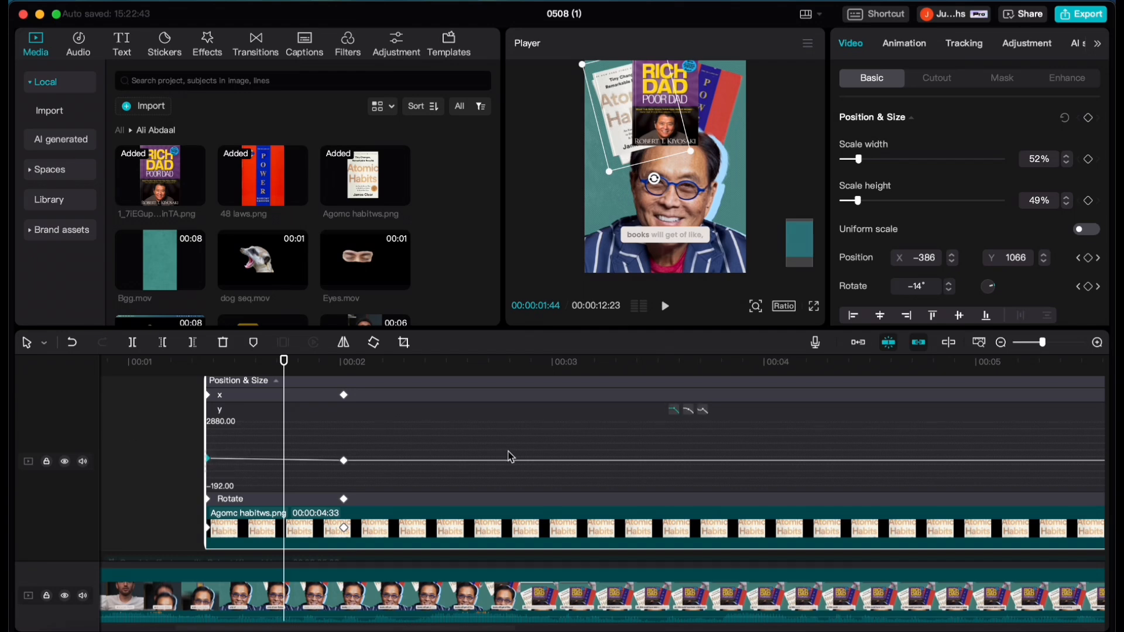
scroll(510, 456, "down", 1)
left_click(779, 410)
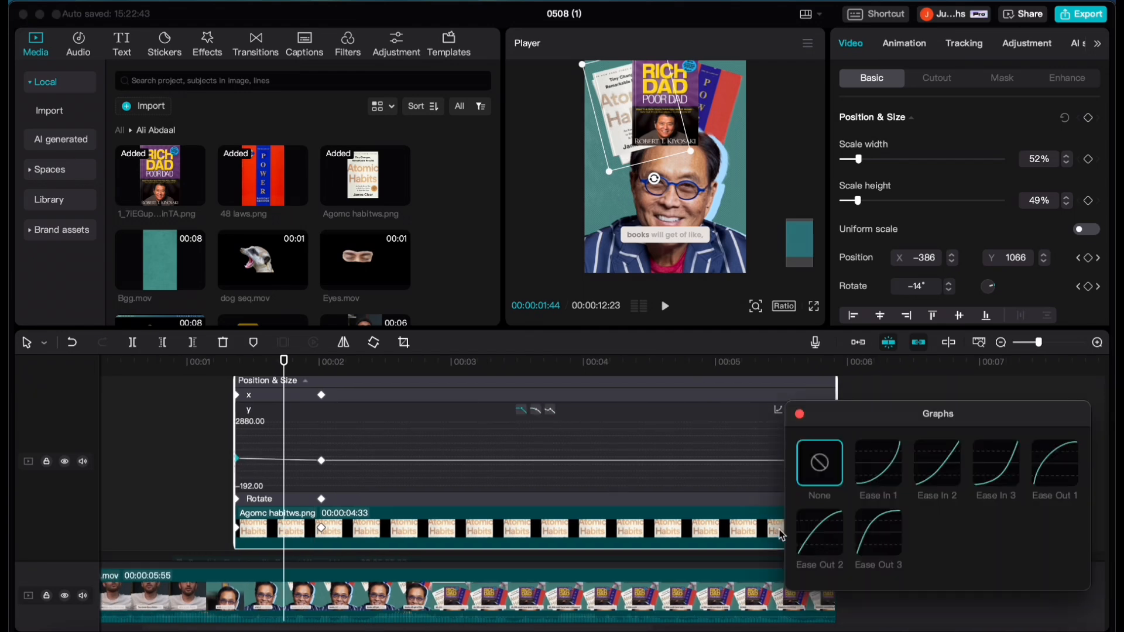
left_click(875, 527)
left_click(799, 414)
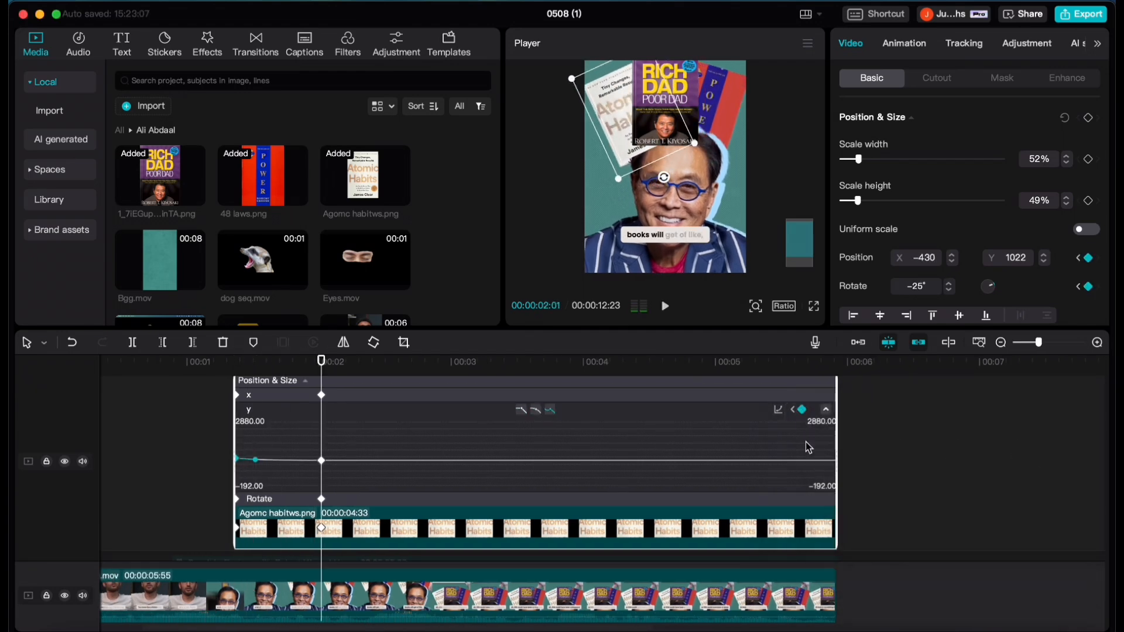
Apply the Ease Out 3 graph to the Atomic Habits cover's rotation
left_click(824, 499)
left_click(826, 490)
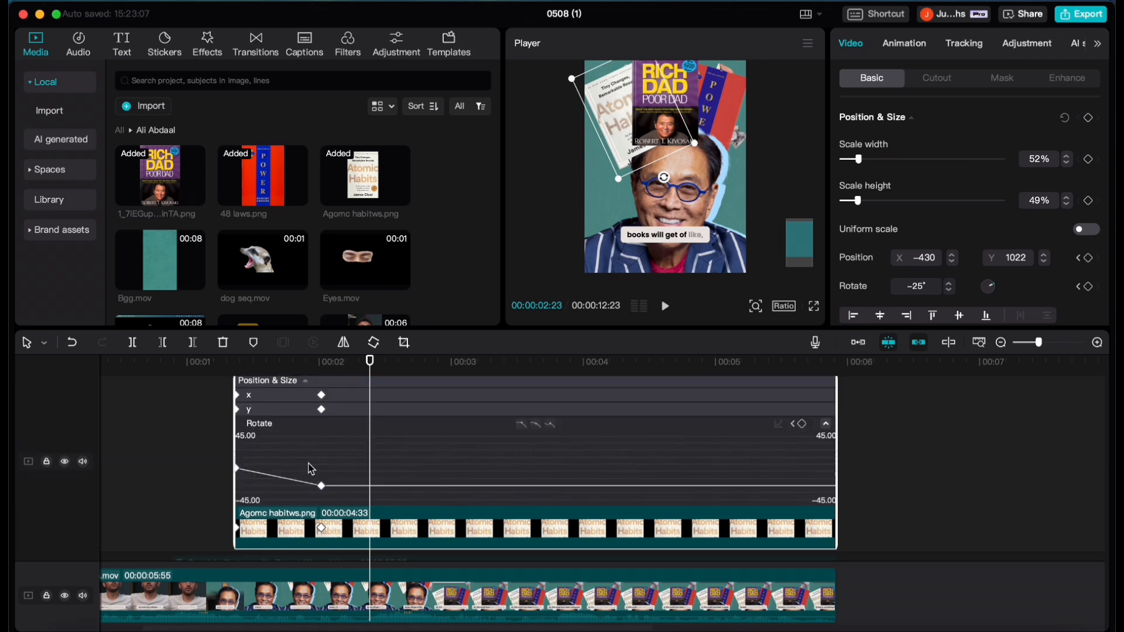
left_click(550, 424)
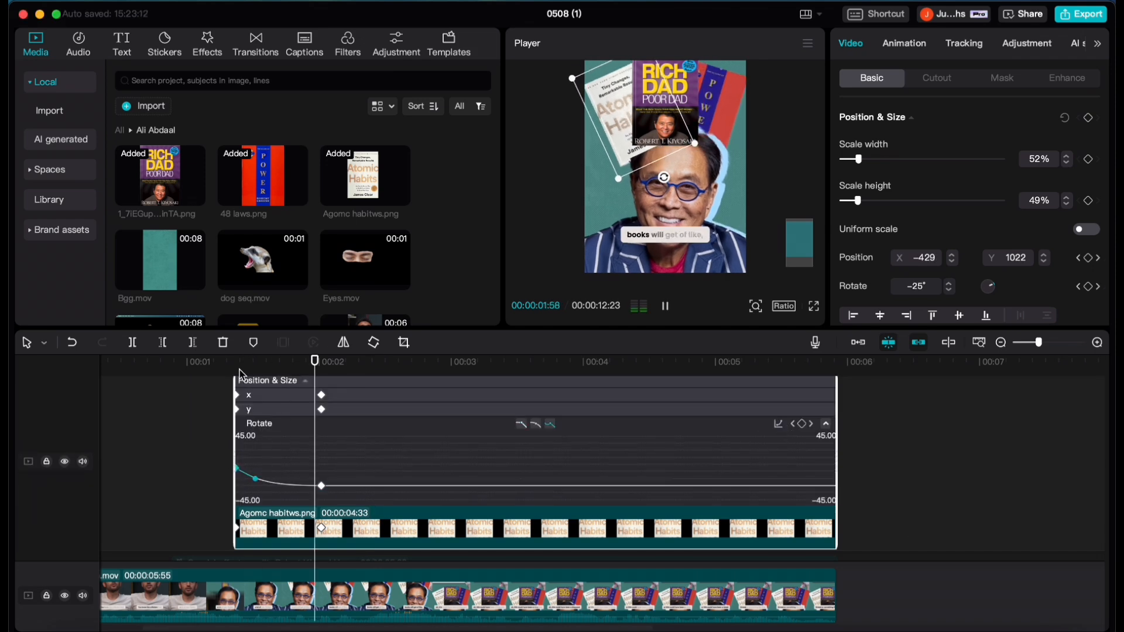
Play the composition to check how the portrait and book covers animate together
scroll(426, 501, "up", 3)
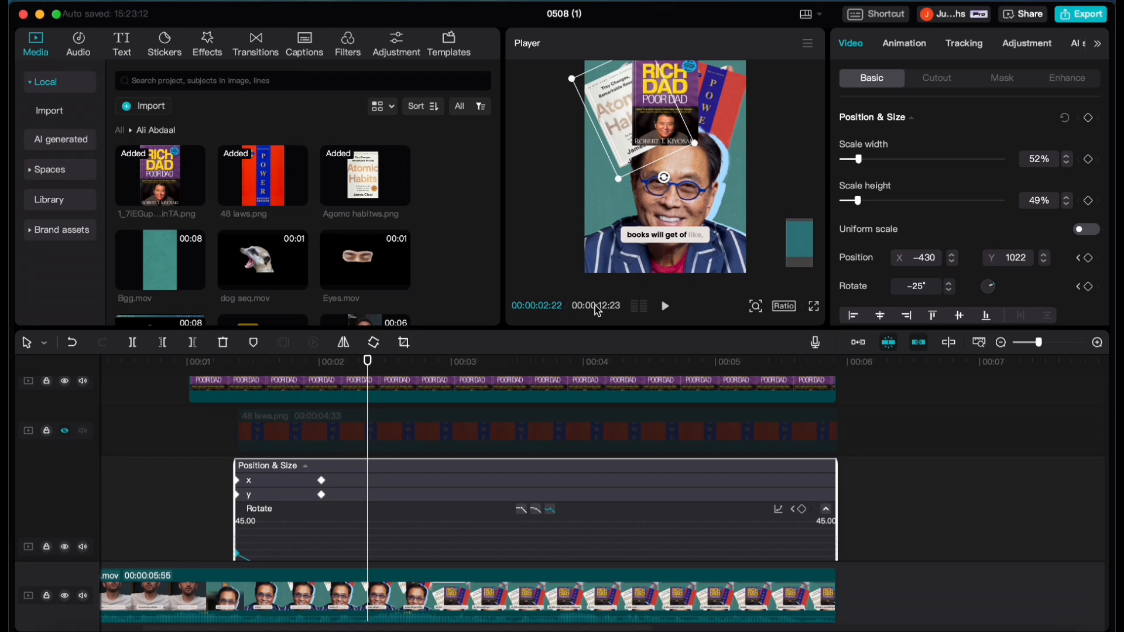
scroll(460, 476, "down", 4)
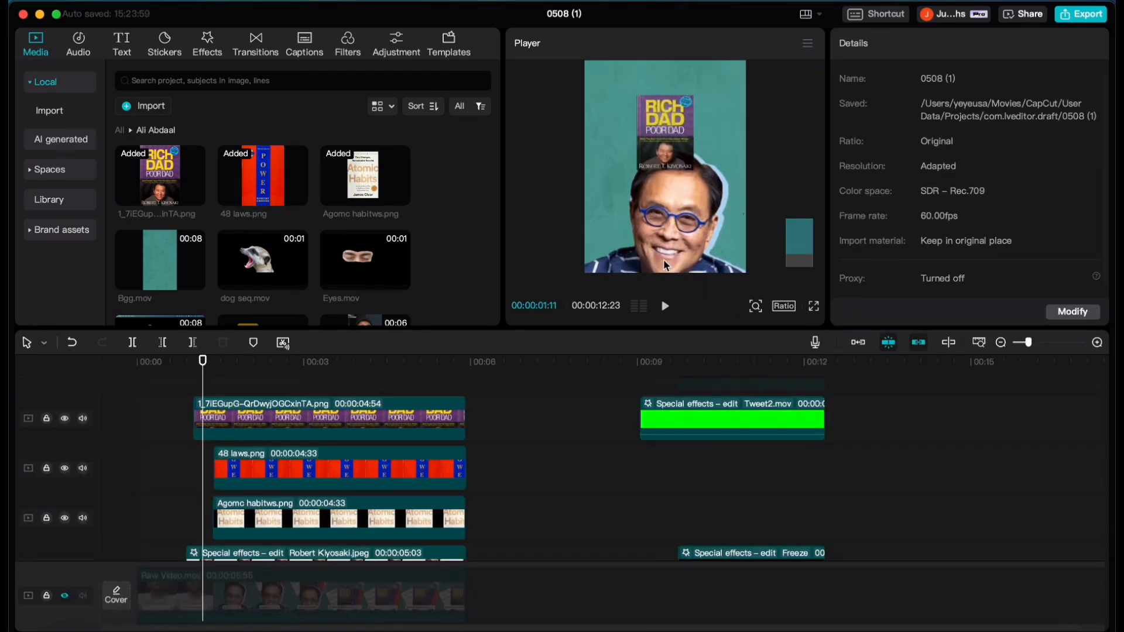
key("space")
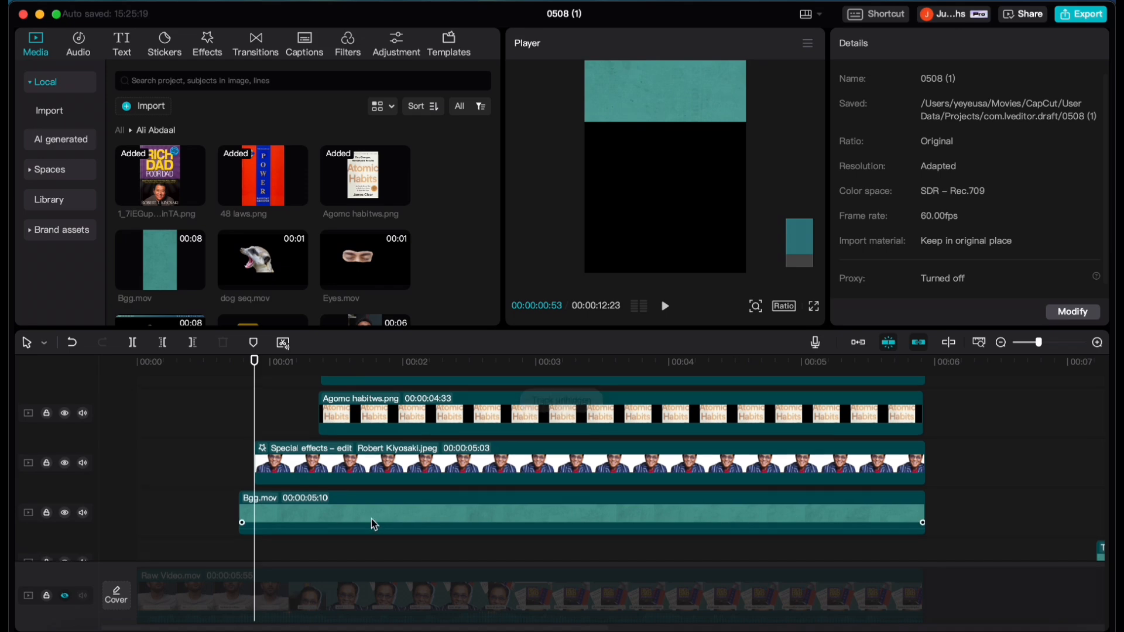
Move the portrait clip to the track directly above the book covers and unhide that track
scroll(371, 518, "up", 2)
scroll(328, 525, "down", 1)
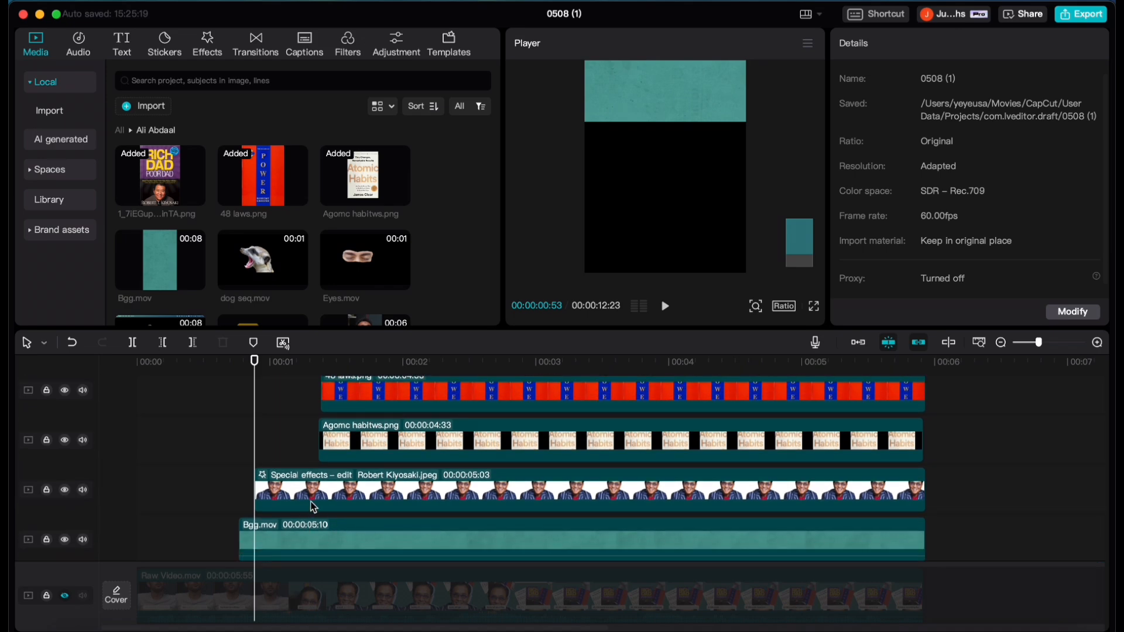
left_click_drag(319, 495, 318, 417)
scroll(319, 487, "up", 2)
left_click(66, 442)
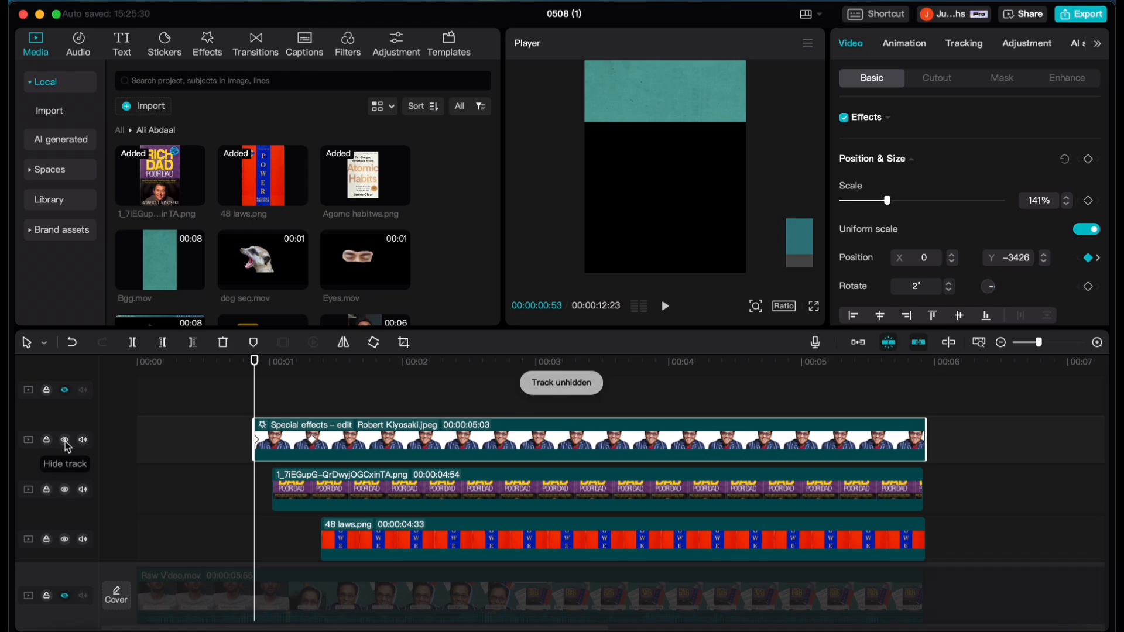
Apply the Play Pendulum video effect to the Rich Dad Poor Dad cover
left_click(425, 362)
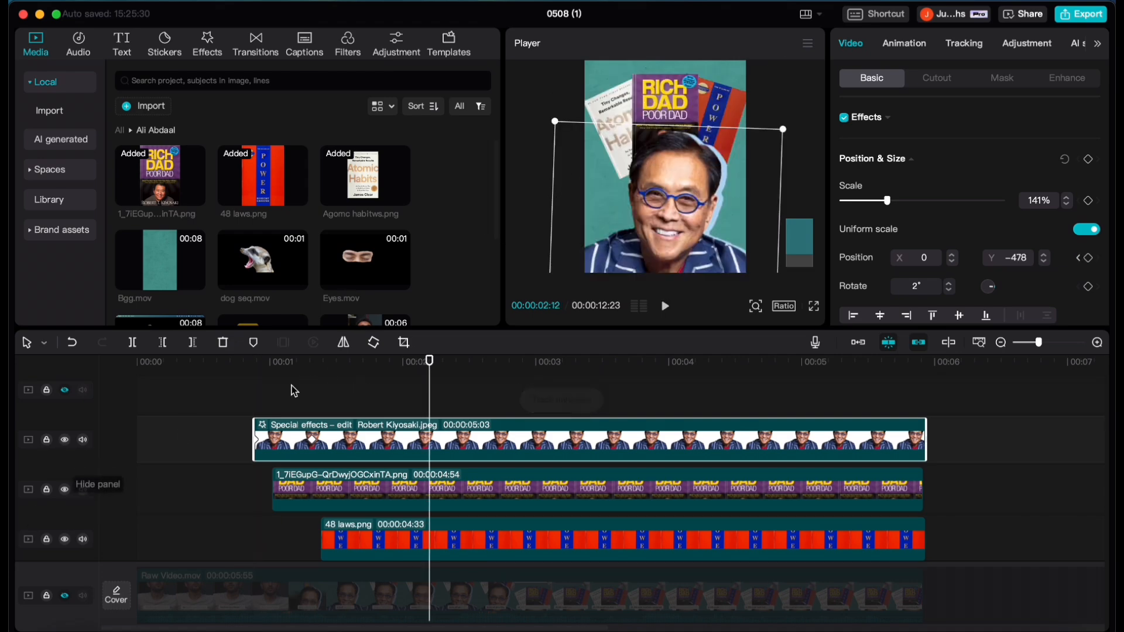
scroll(291, 389, "down", 2)
left_click(207, 42)
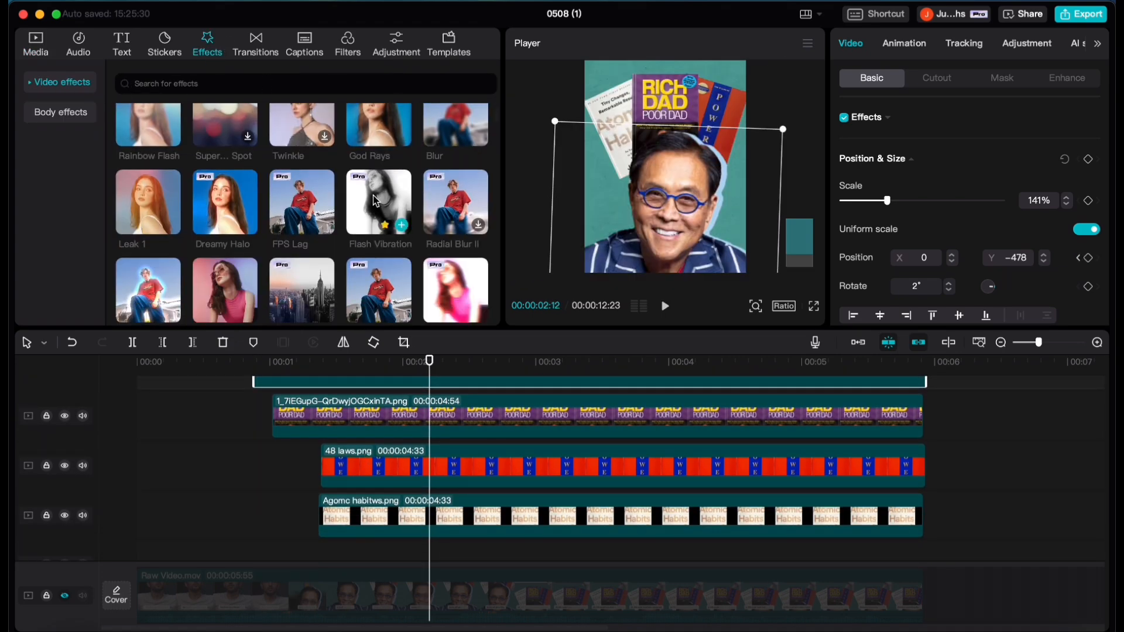
scroll(256, 209, "down", 3)
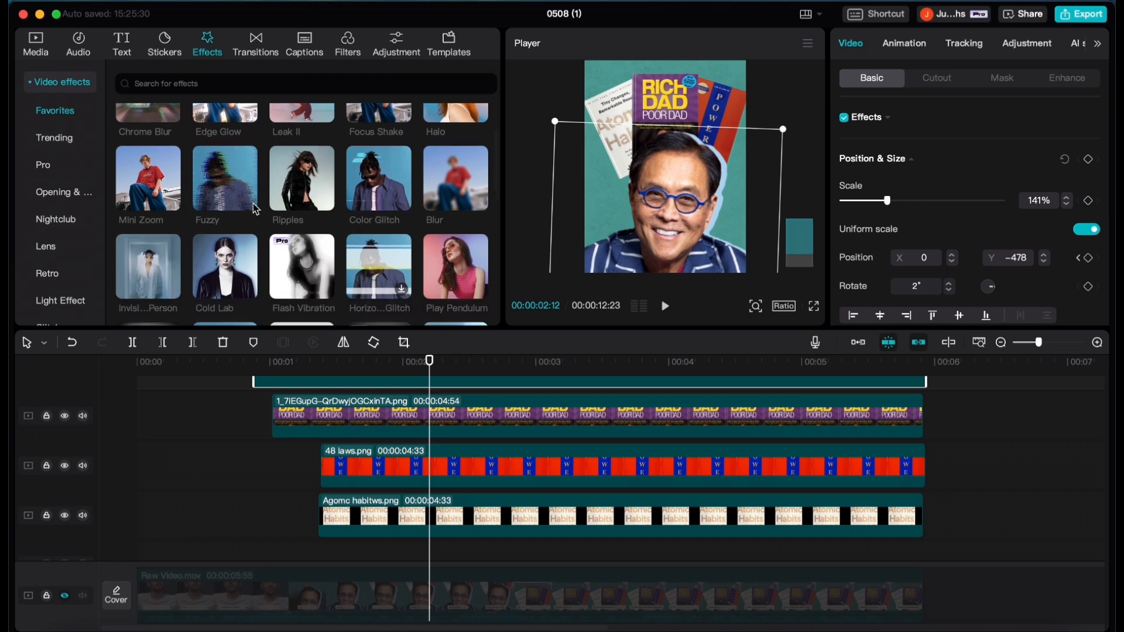
left_click(184, 86)
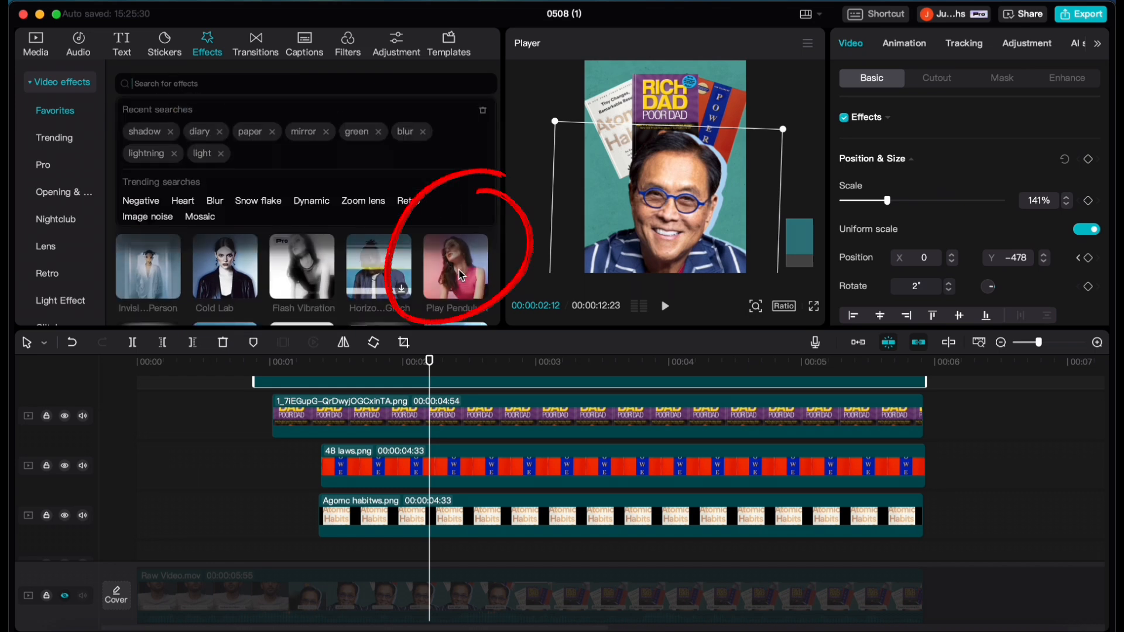
left_click(478, 289)
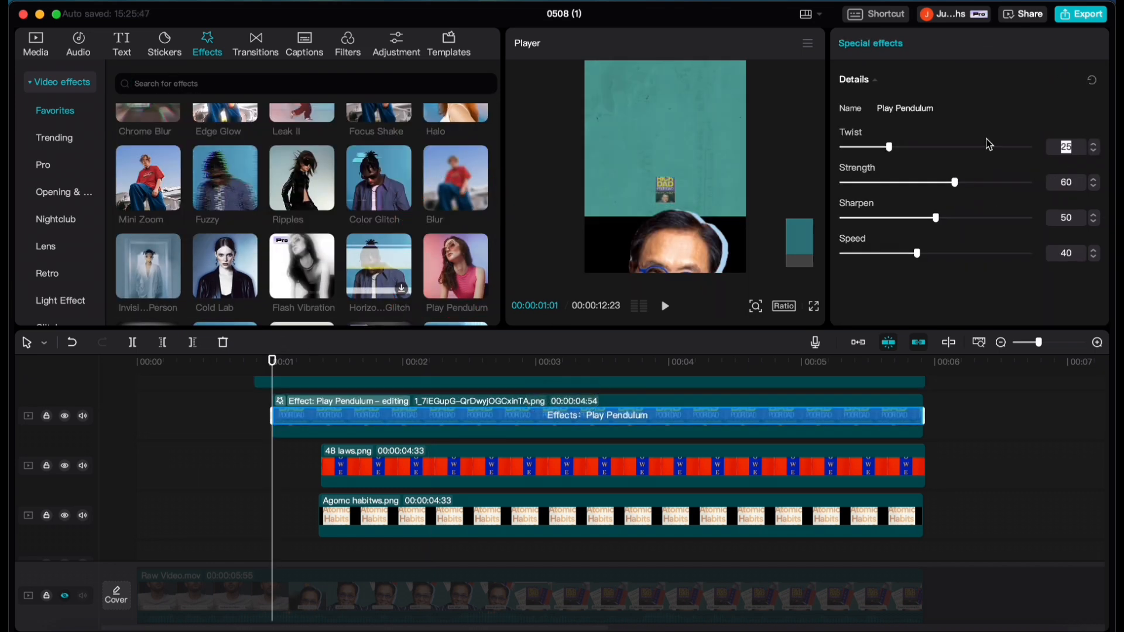
Set the Rich Dad Poor Dad cover's pendulum effect to Twist 5 and Strength 6, and adjust its Sharpen and Speed
type("5")
left_click(1023, 206)
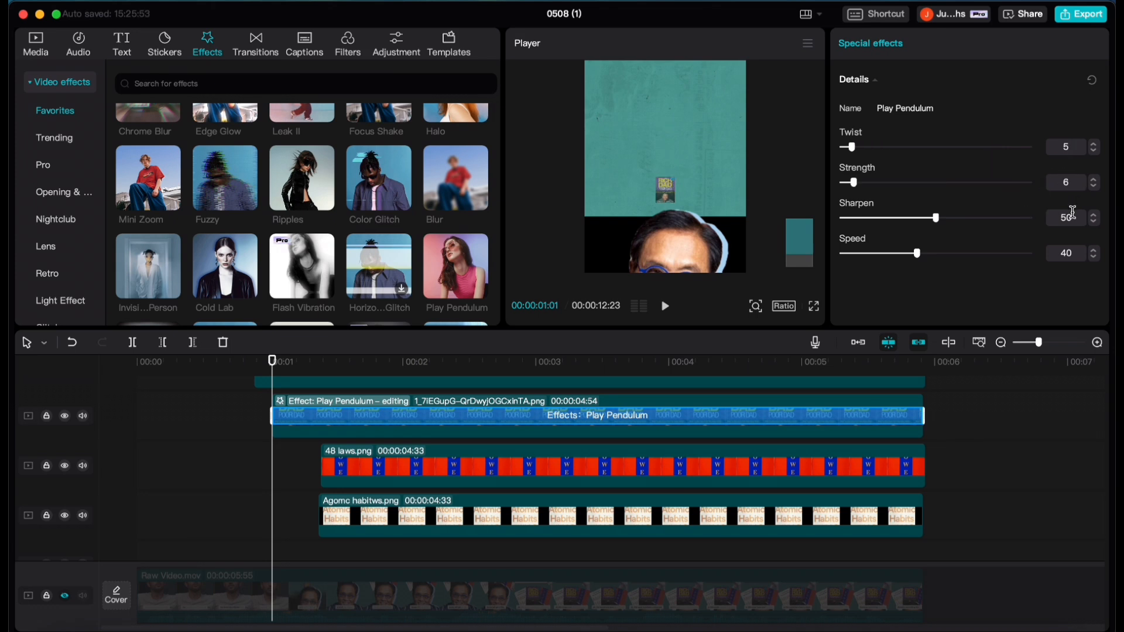
left_click(1082, 254)
type("9")
Apply the Play Pendulum effect to the 48 Laws cover with Strength 6 and Sharpen 0
left_click_drag(455, 262, 526, 465)
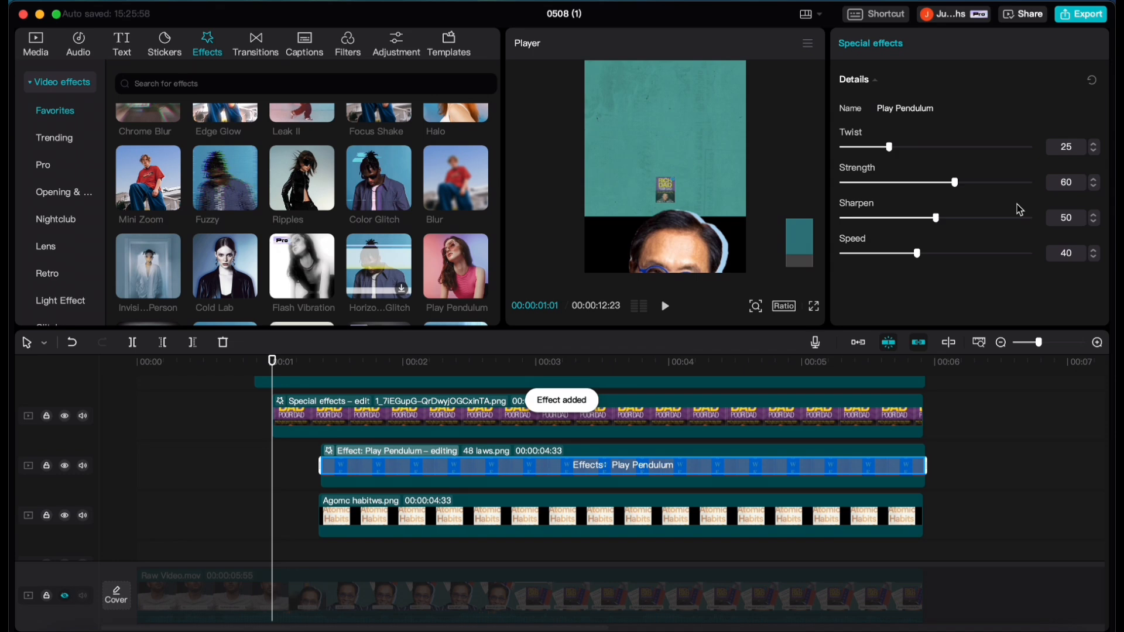
left_click(1062, 184)
type("6")
left_click(1064, 218)
type("0")
left_click(1065, 267)
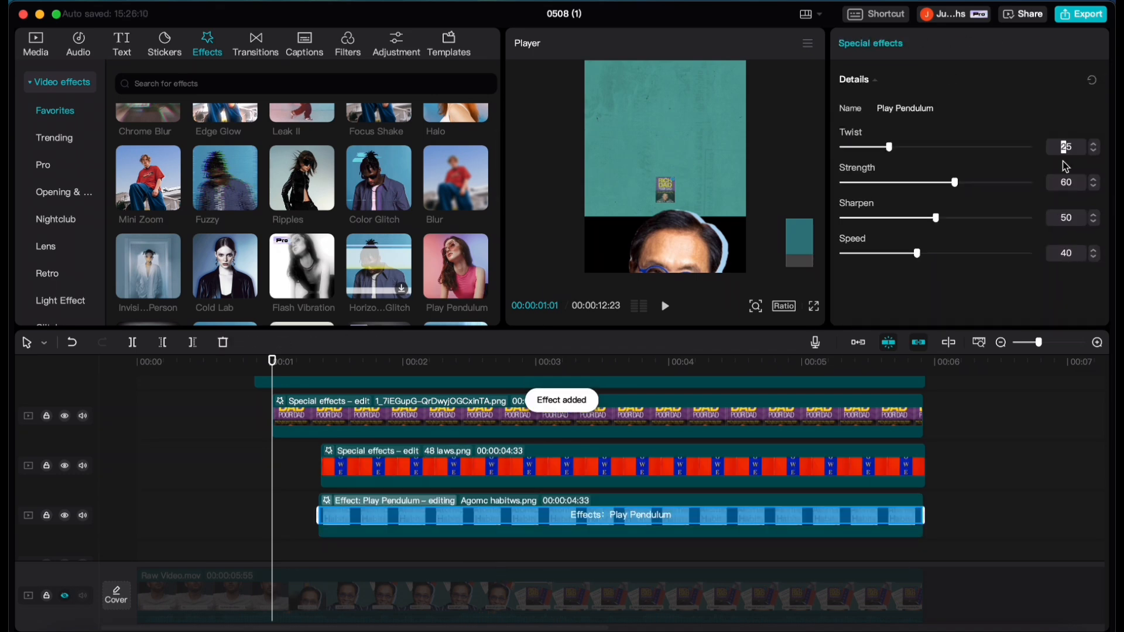
Set the Atomic Habits cover's Play Pendulum effect to Twist 5, Strength 6, Sharpen 0 and Speed 90
type("5")
left_click(1065, 183)
type("6")
left_click(1066, 218)
type("0")
left_click(1066, 253)
type("90")
Play back the pendulum motion of the covers and the downward transition in the reference video
scroll(153, 482, "up", 2)
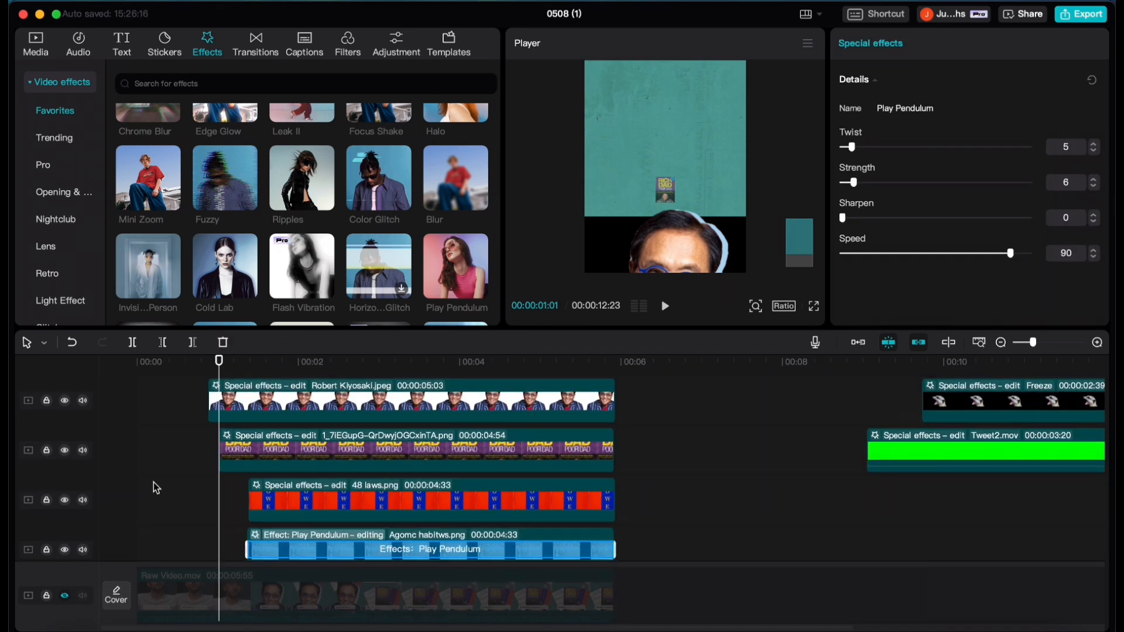
scroll(151, 479, "down", 2)
left_click(149, 476)
key("space")
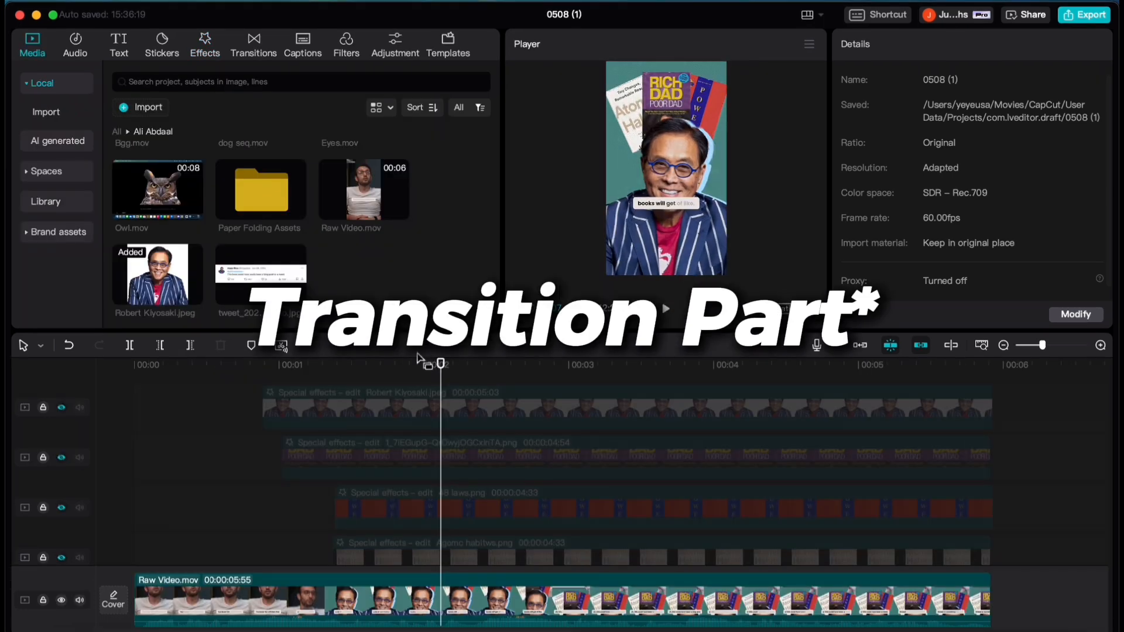
key("space")
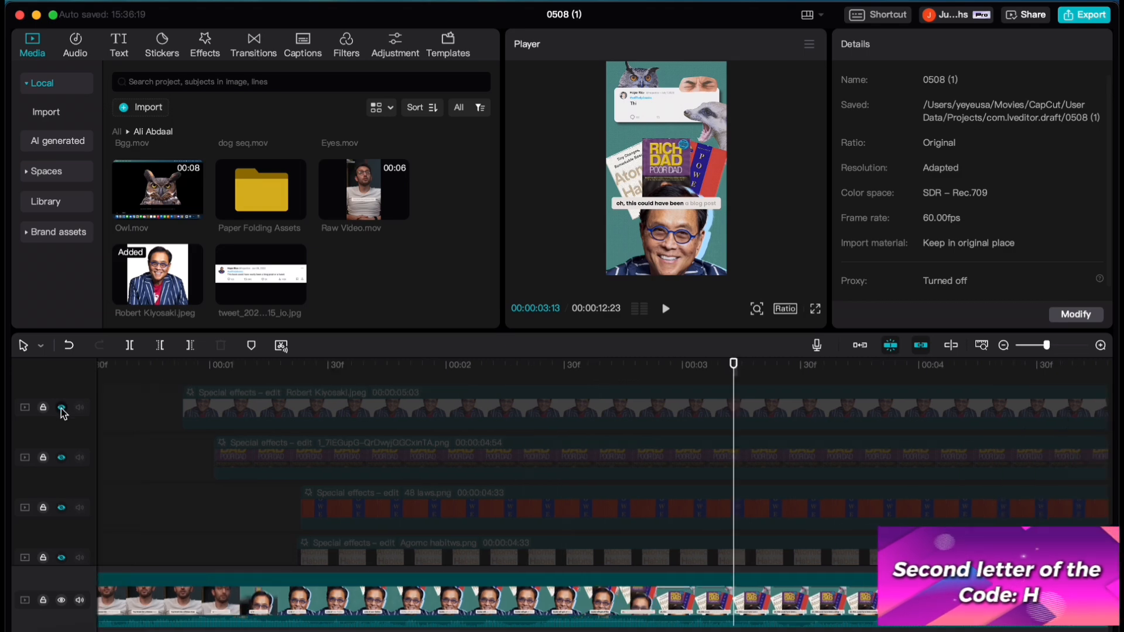
Unhide the tracks holding the portrait and the book covers
left_click(62, 407)
left_click(62, 458)
scroll(202, 490, "down", 1)
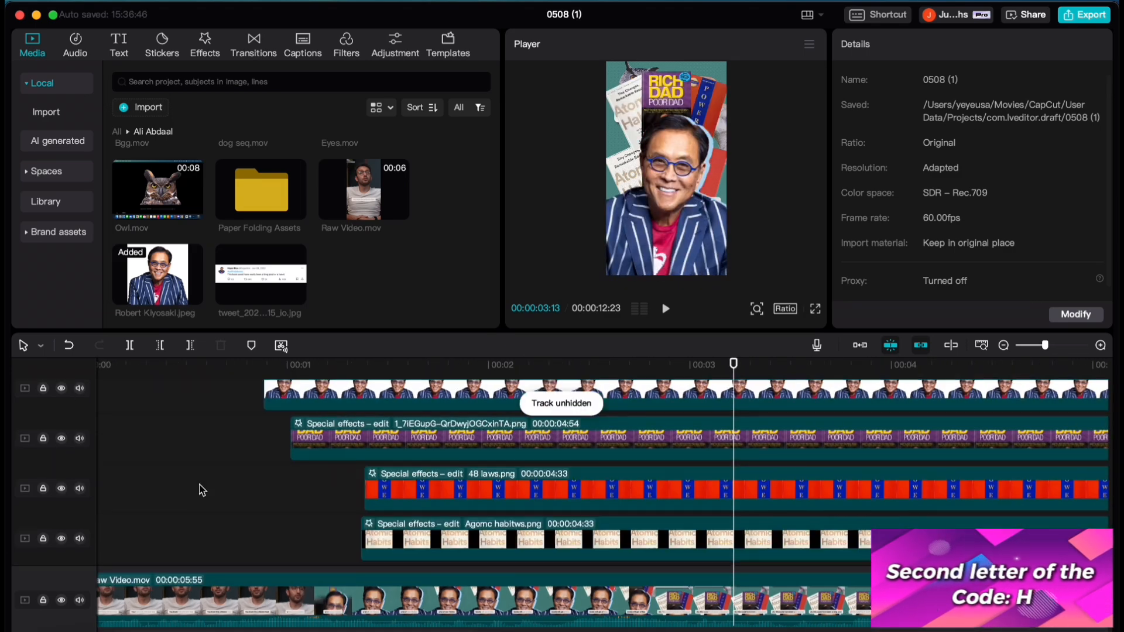
Combine the portrait and the three book cover clips into one compound clip
scroll(202, 490, "up", 1)
key("super+minus")
scroll(243, 466, "down", 1)
left_click_drag(966, 550, 483, 404)
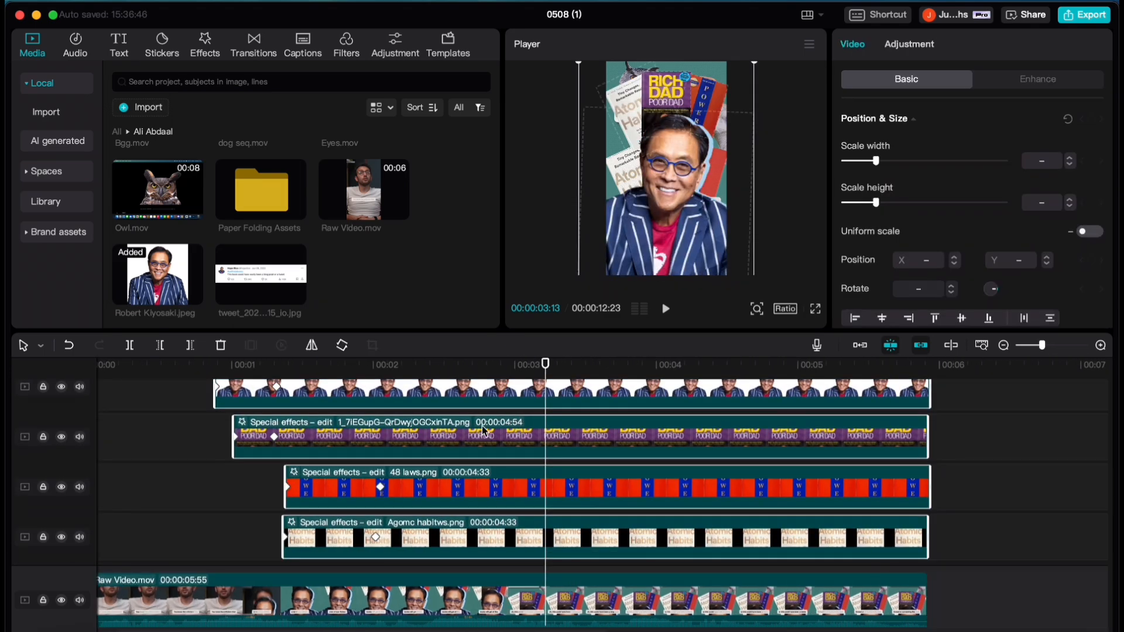
scroll(441, 543, "up", 1)
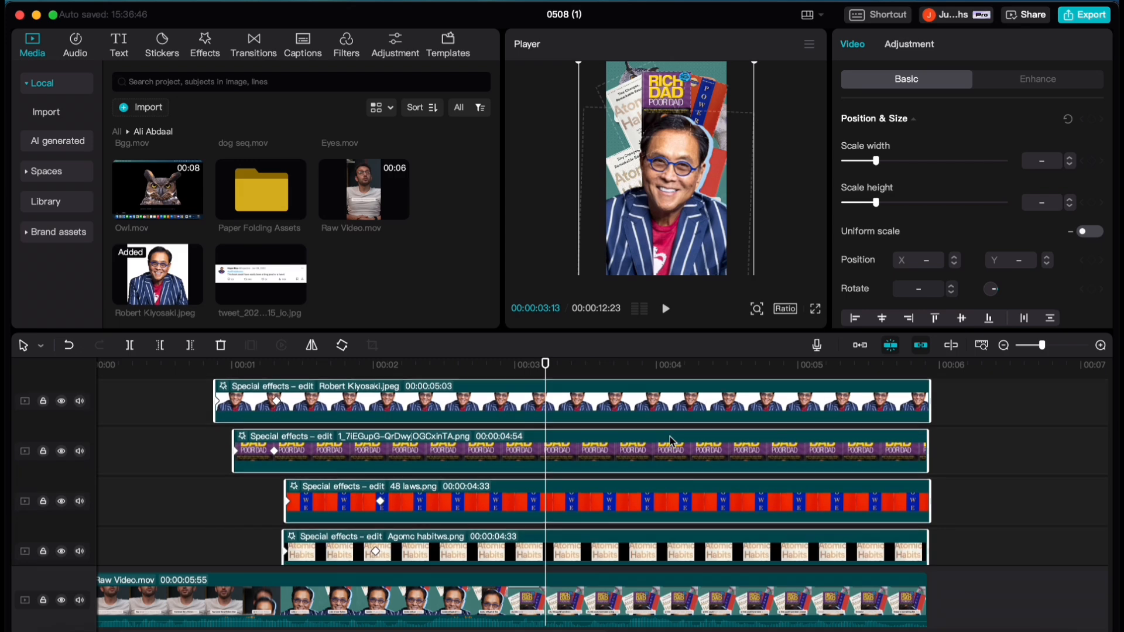
scroll(509, 481, "down", 2)
right_click(510, 481)
left_click(550, 392)
Add a position keyframe to the compound clip at 00:00:02:30, using the reference video to find where the transition starts
left_click(62, 448)
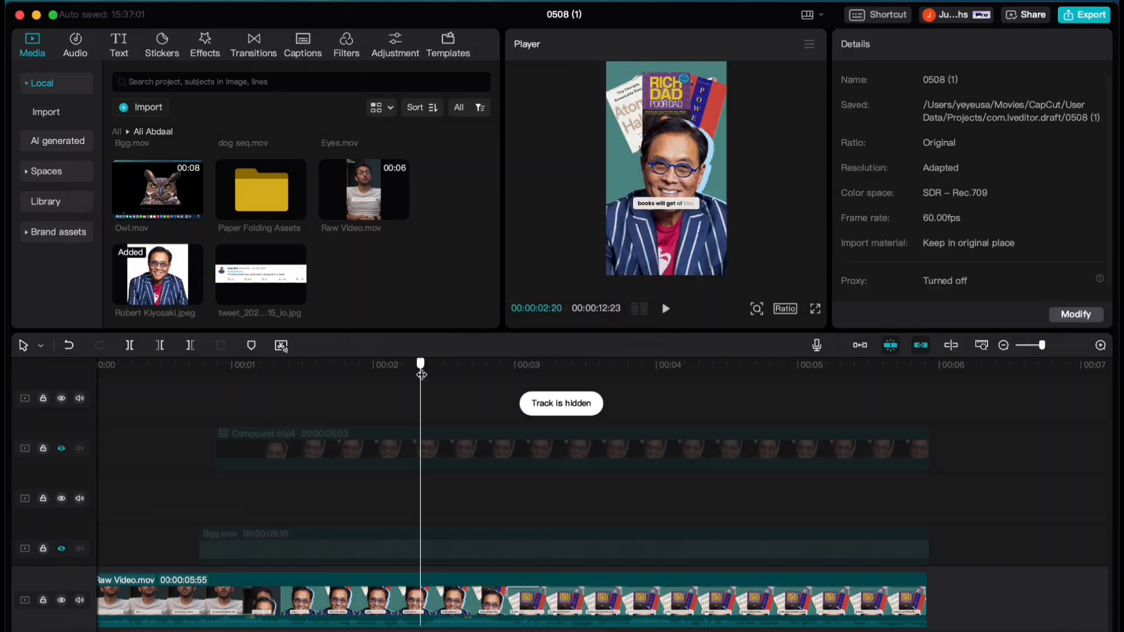
left_click_drag(422, 371, 441, 381)
key("Right")
key("Right")
key("Right")
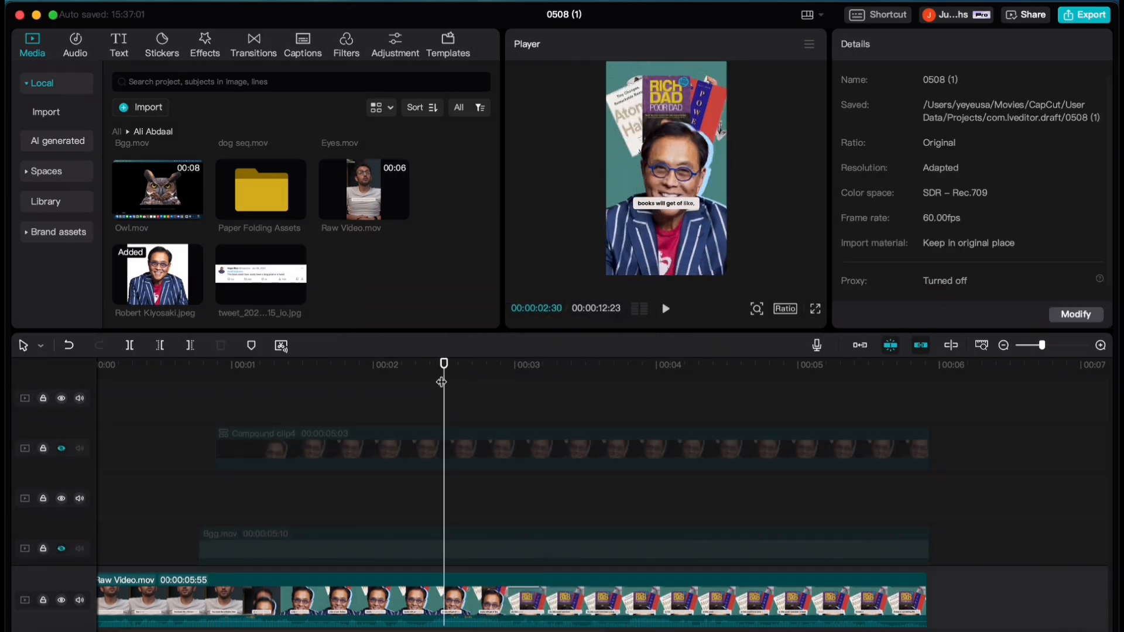
key("Left")
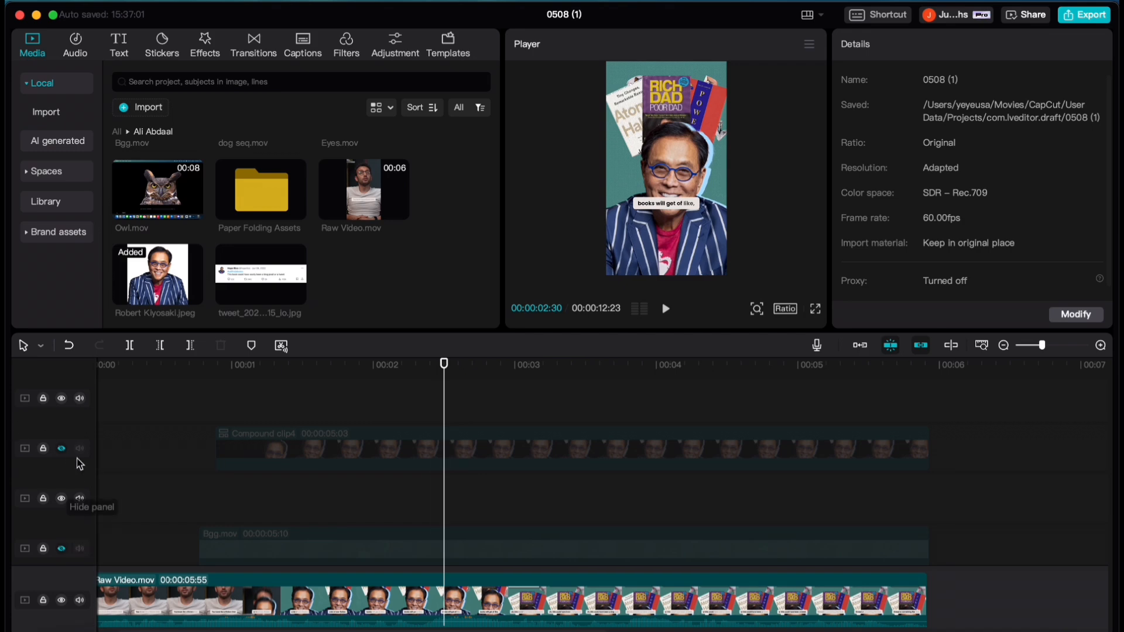
left_click(61, 449)
left_click(695, 463)
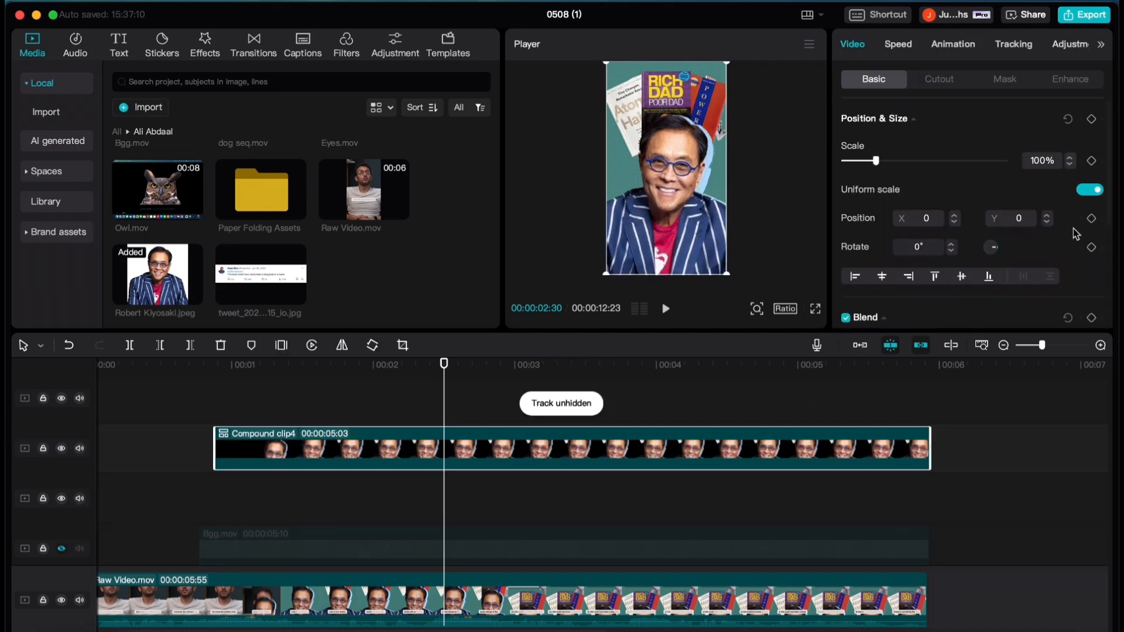
Lower the compound clip to Y -1185 at 00:00:02:54, matching the reference video's end position
left_click(61, 449)
left_click_drag(444, 363, 493, 363)
key("Right")
key("Right")
key("Right")
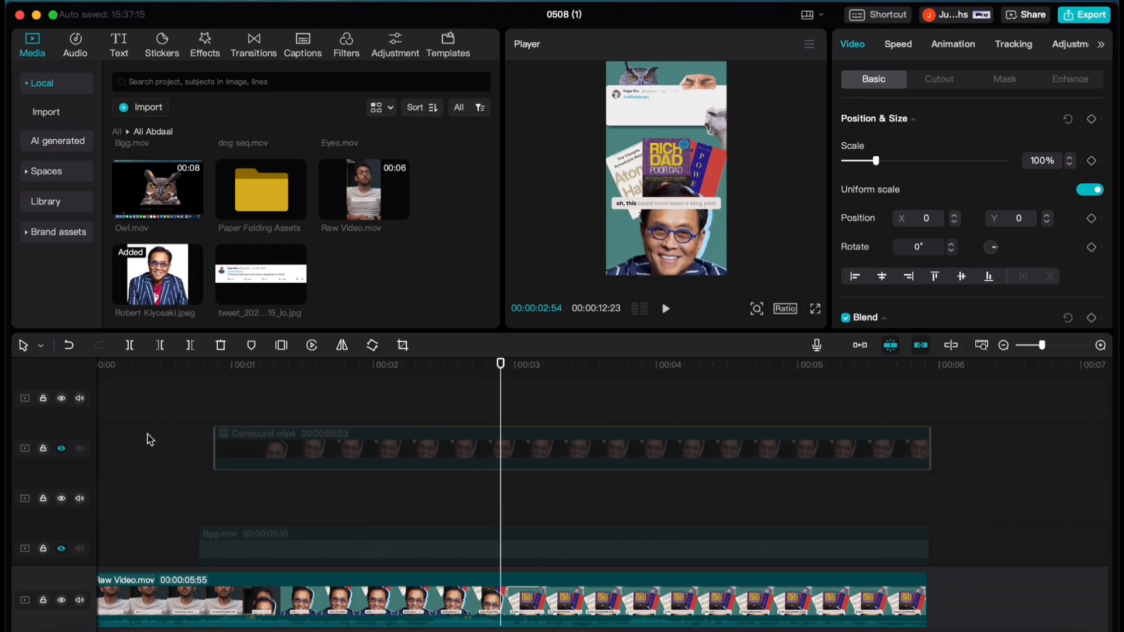
left_click(61, 448)
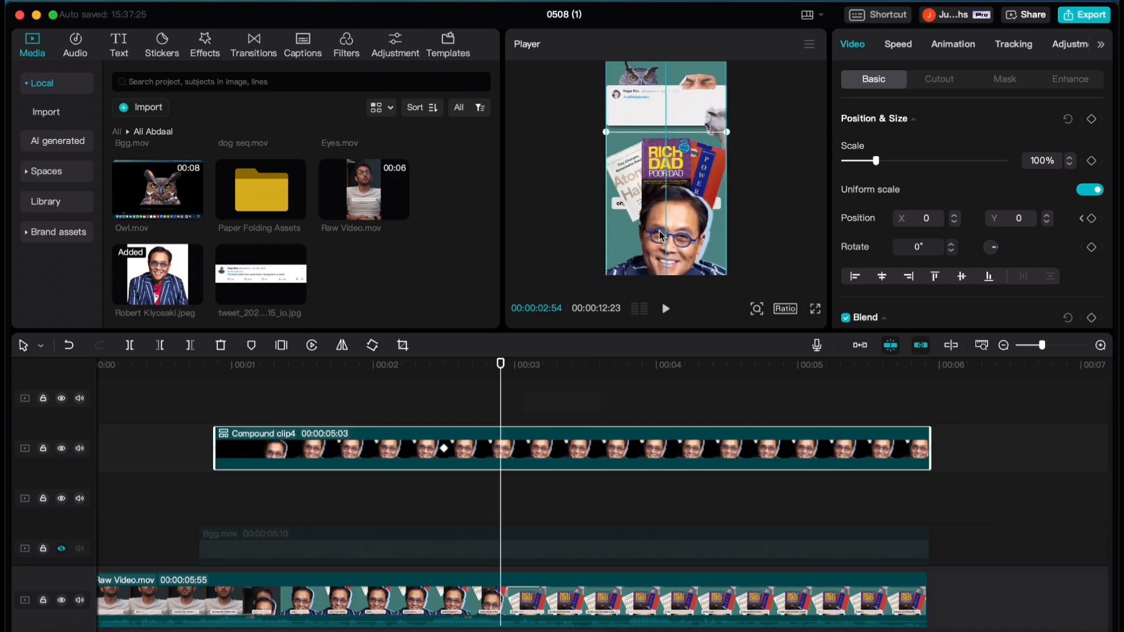
left_click_drag(659, 231, 659, 228)
Expand the Y position curve in the compound clip's keyframe view
scroll(710, 222, "up", 5)
scroll(711, 221, "down", 2)
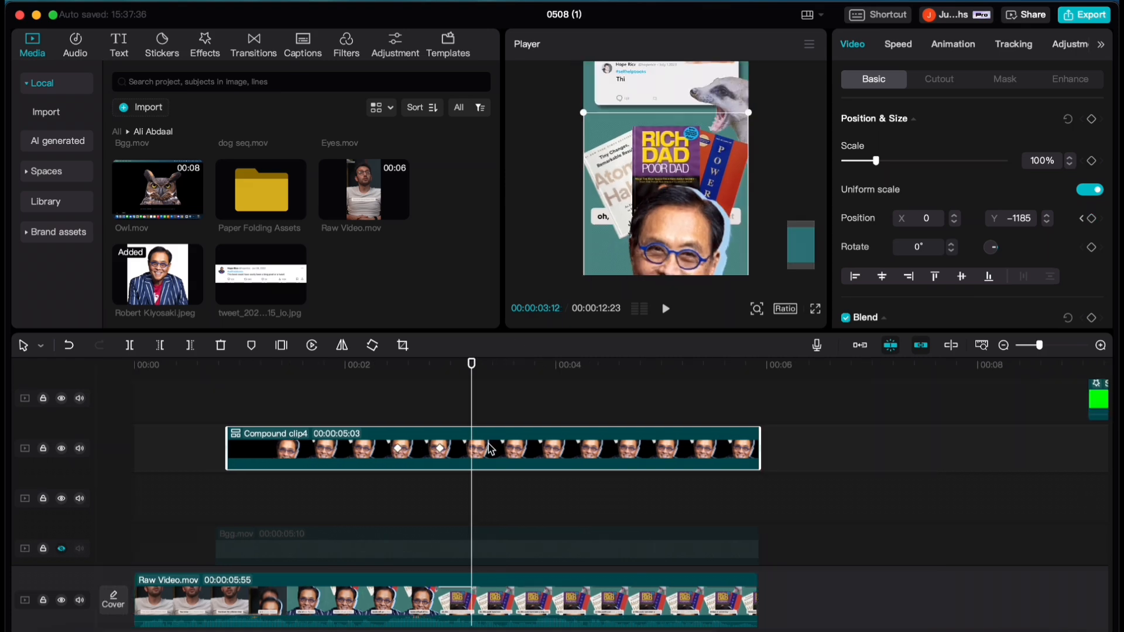
key("alt+k")
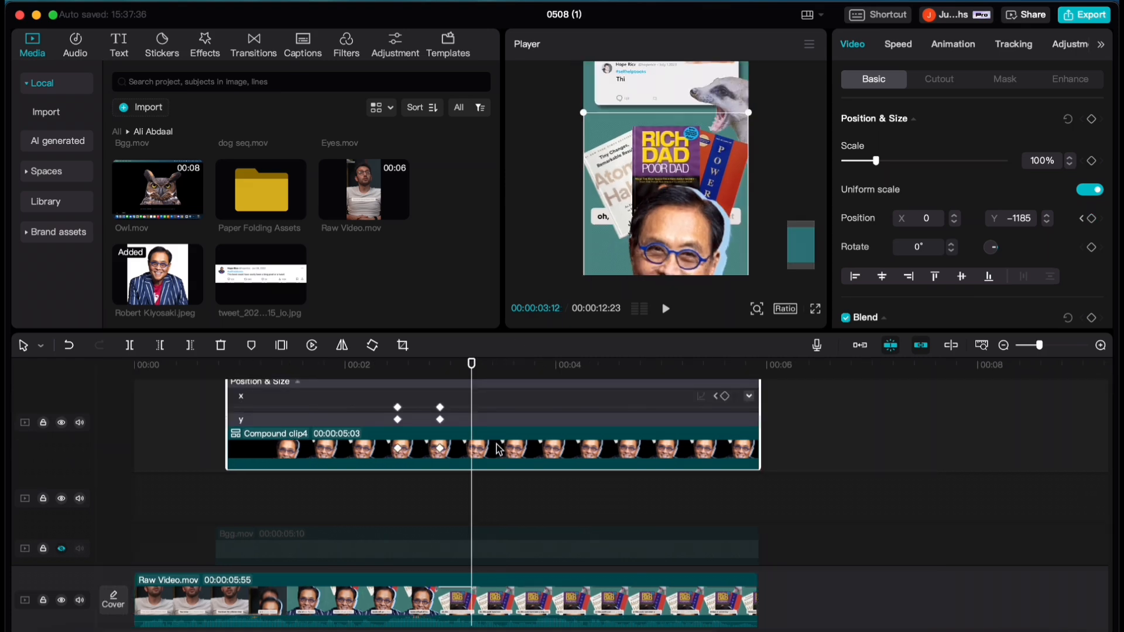
scroll(496, 450, "up", 1)
scroll(759, 452, "up", 2)
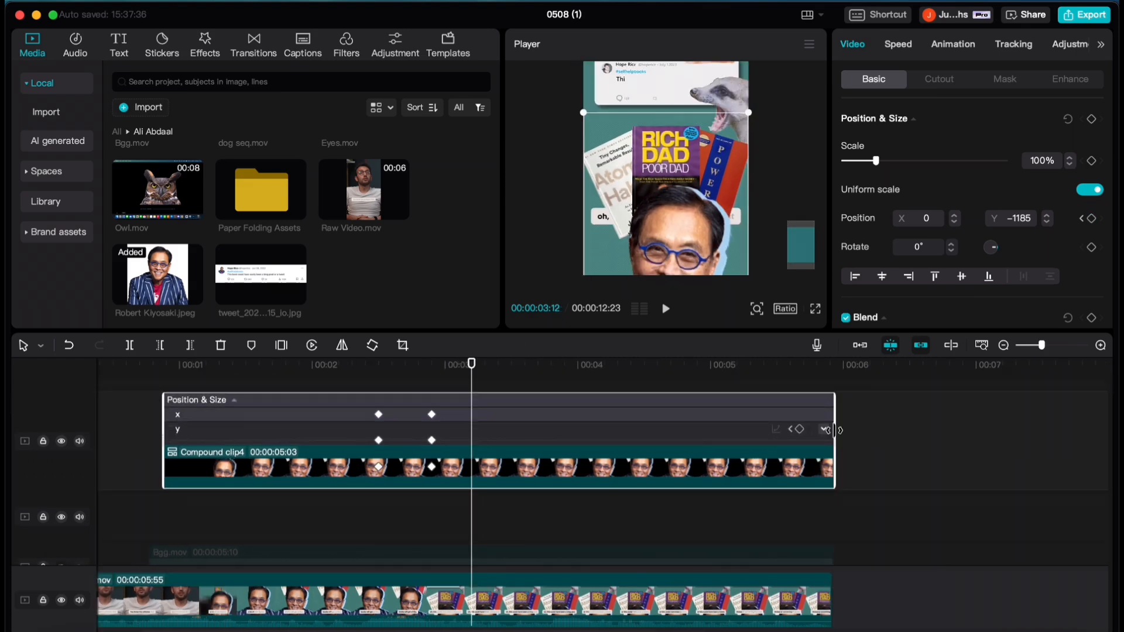
left_click(824, 415)
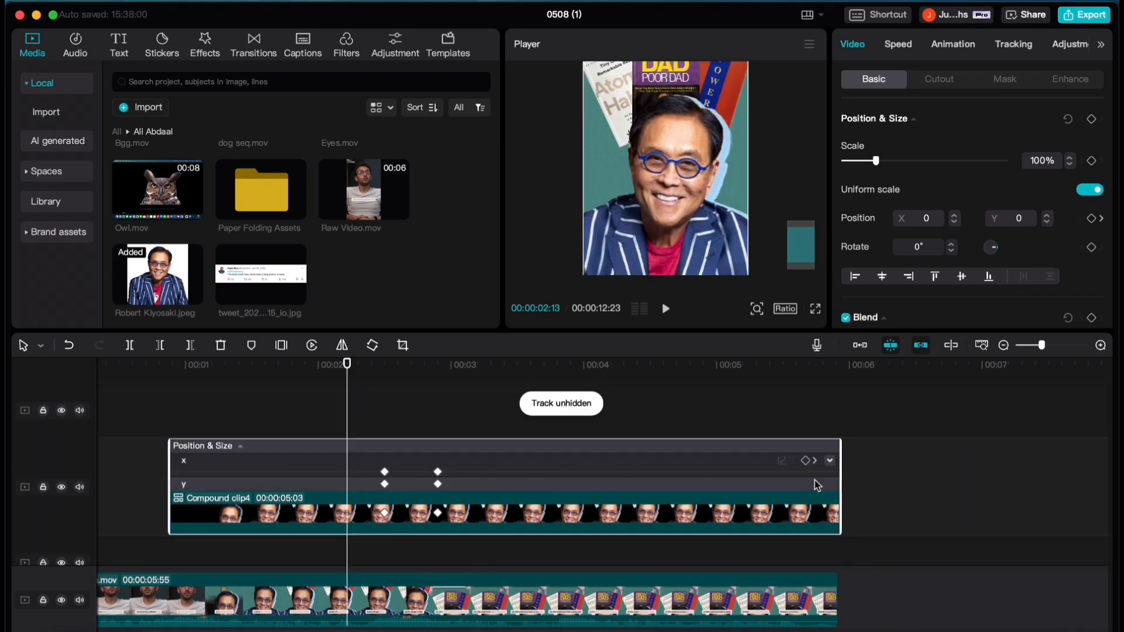
left_click(814, 478)
left_click(829, 475)
scroll(619, 469, "up", 1)
Turn the straight Y position segment between the compound clip's two keyframes into a smooth curve
left_click_drag(438, 472, 485, 446)
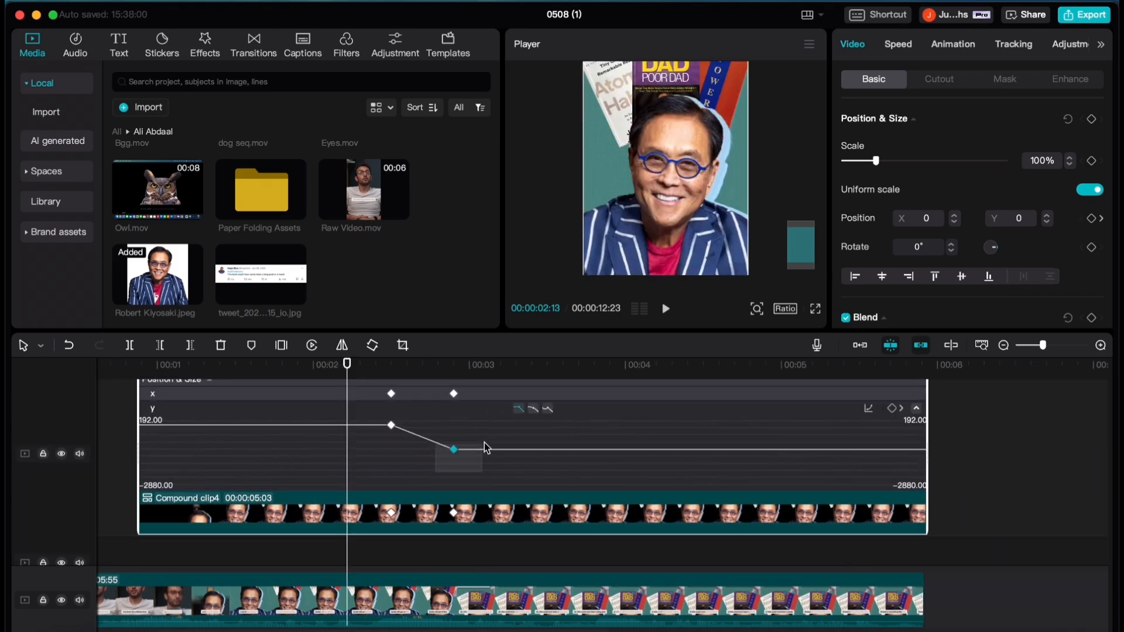
left_click(868, 408)
left_click(705, 463)
left_click(566, 416)
Adjust the start keyframe's curve handle on the Y position and preview the downward move
left_click(361, 367)
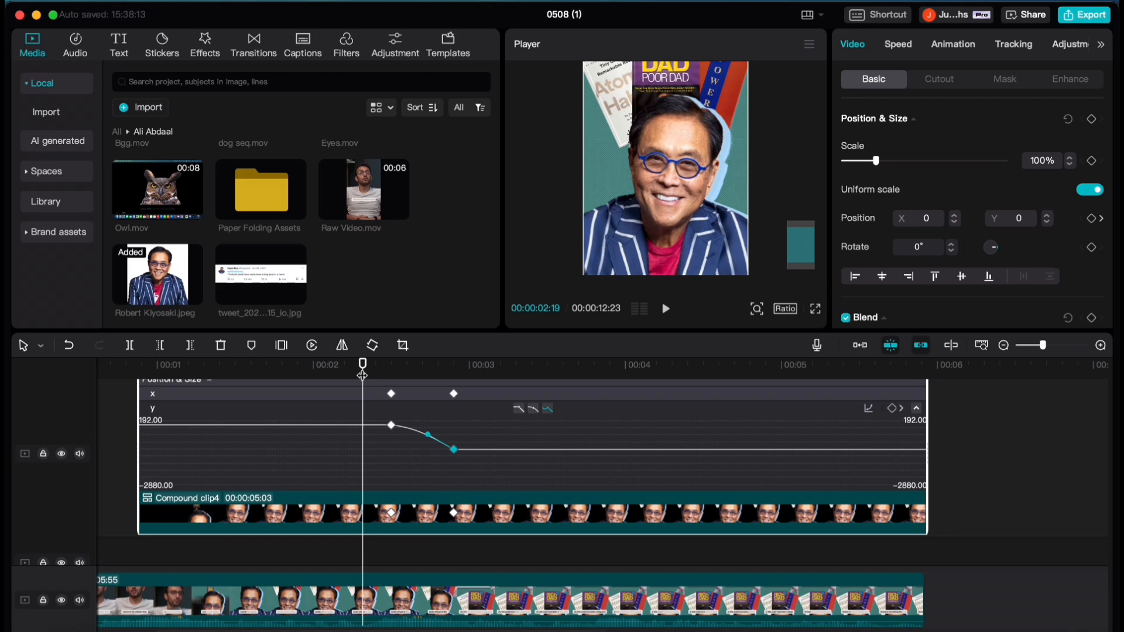
key("space")
left_click(362, 367)
scroll(413, 447, "up", 1)
mouse_move(431, 429)
left_mouse_down()
mouse_move(462, 432)
mouse_move(424, 428)
left_mouse_up()
key("space")
key("space")
Select both Y keyframes in turn and replay the transition to check the easing at each end
left_click(483, 449)
left_click(383, 367)
key("space")
key("space")
left_click(400, 424)
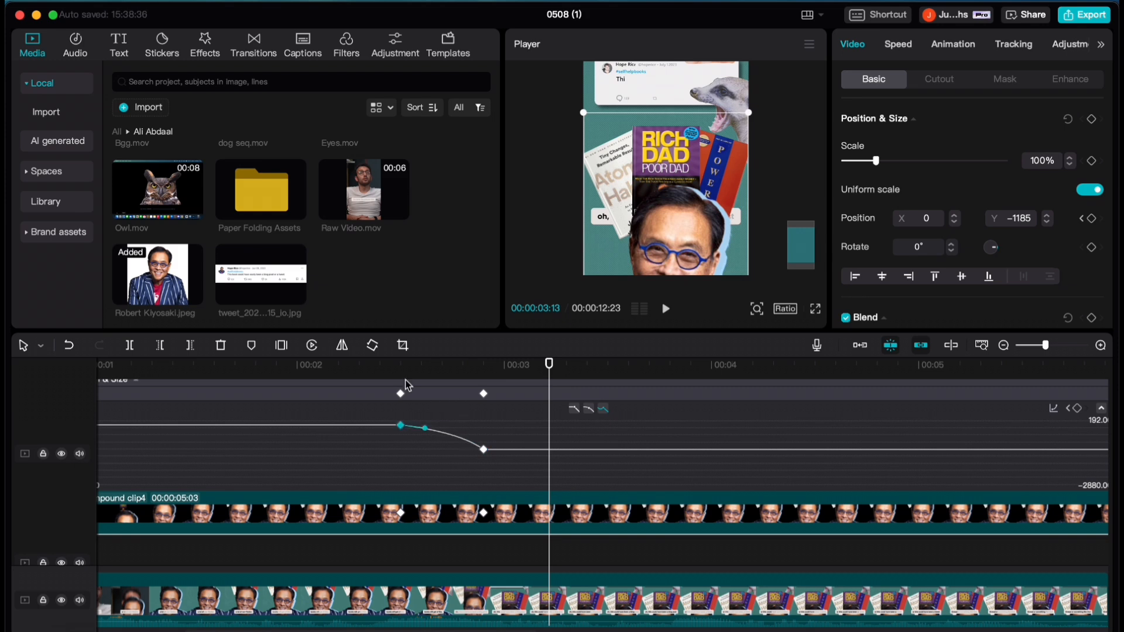
left_click(403, 367)
key("space")
key("space")
scroll(527, 423, "down", 1)
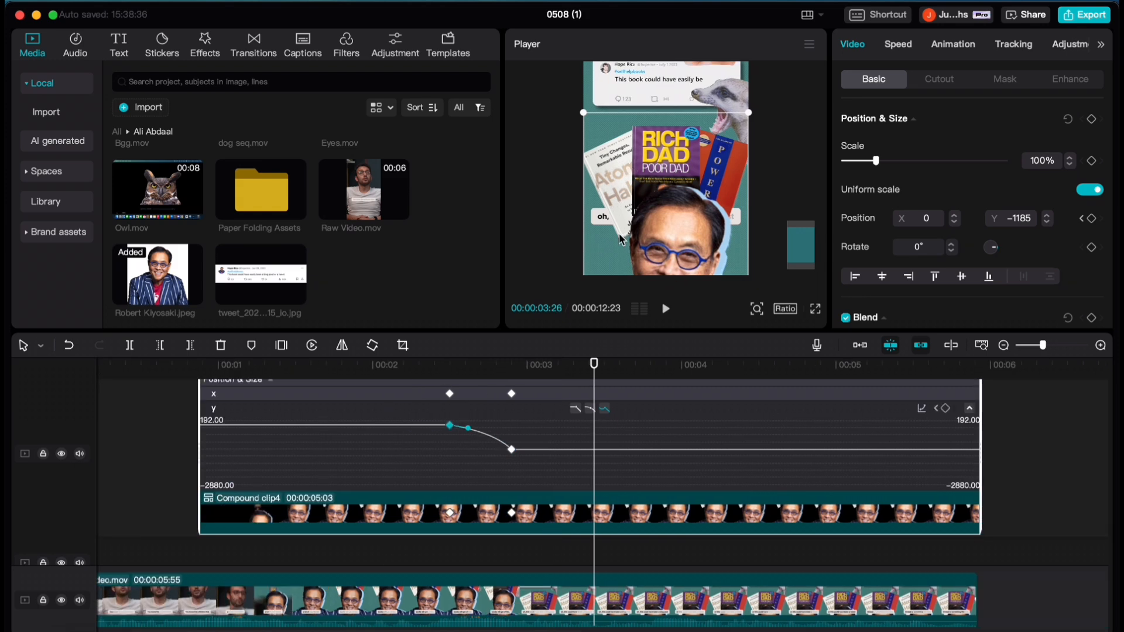
Close the keyframe view and enable motion blur on the compound clip with Blur at 100
scroll(746, 165, "down", 3)
key("alt+k")
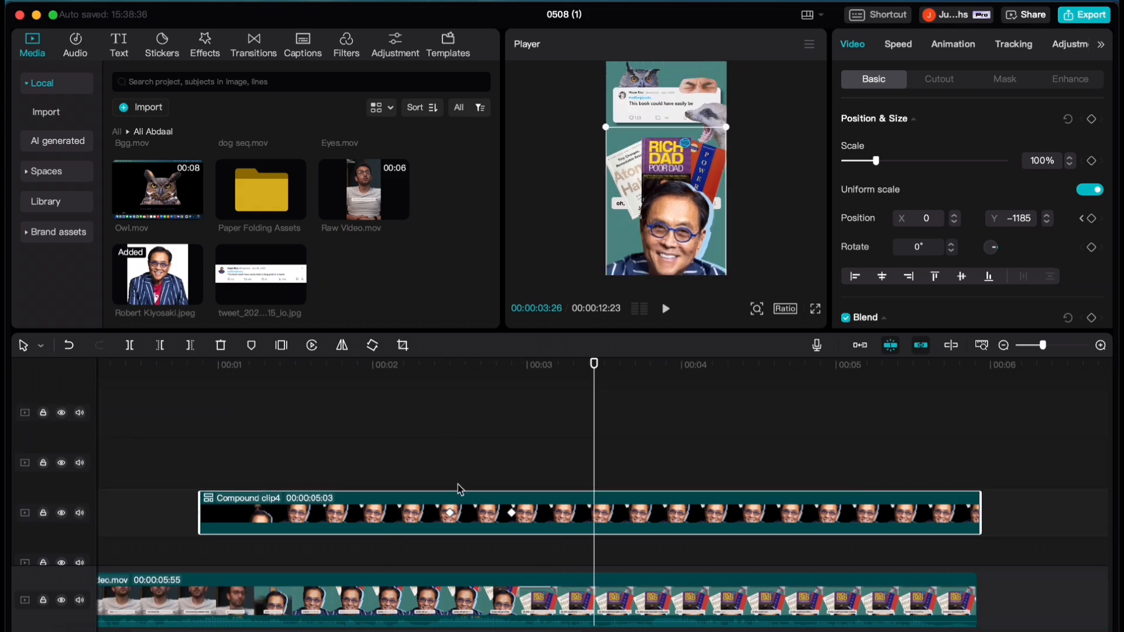
scroll(936, 211, "down", 5)
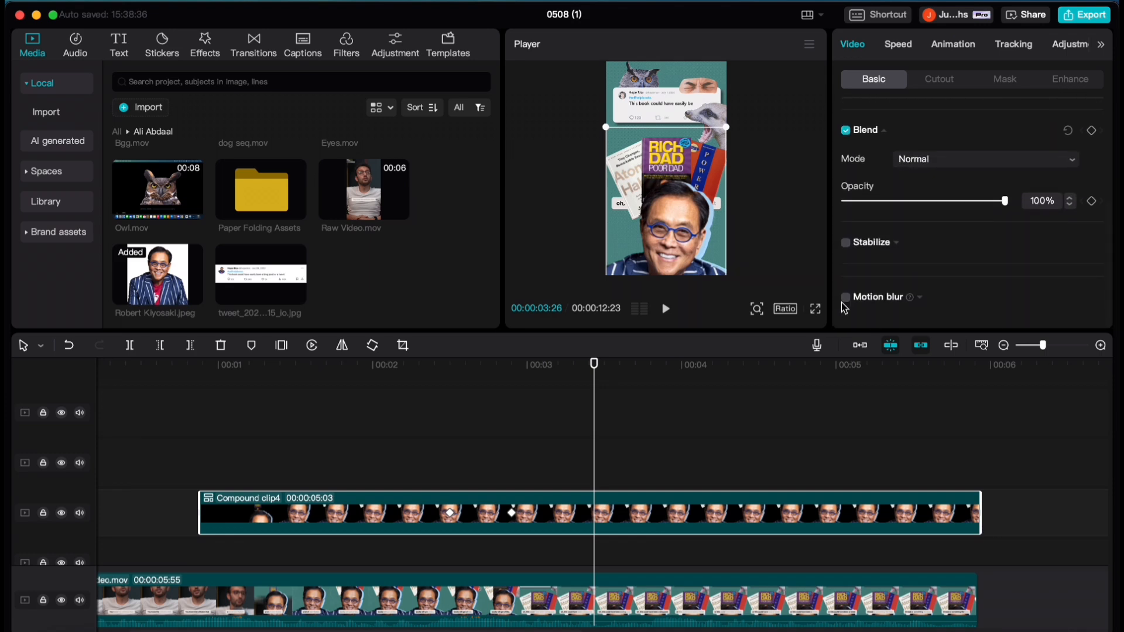
left_click(846, 297)
scroll(995, 275, "down", 2)
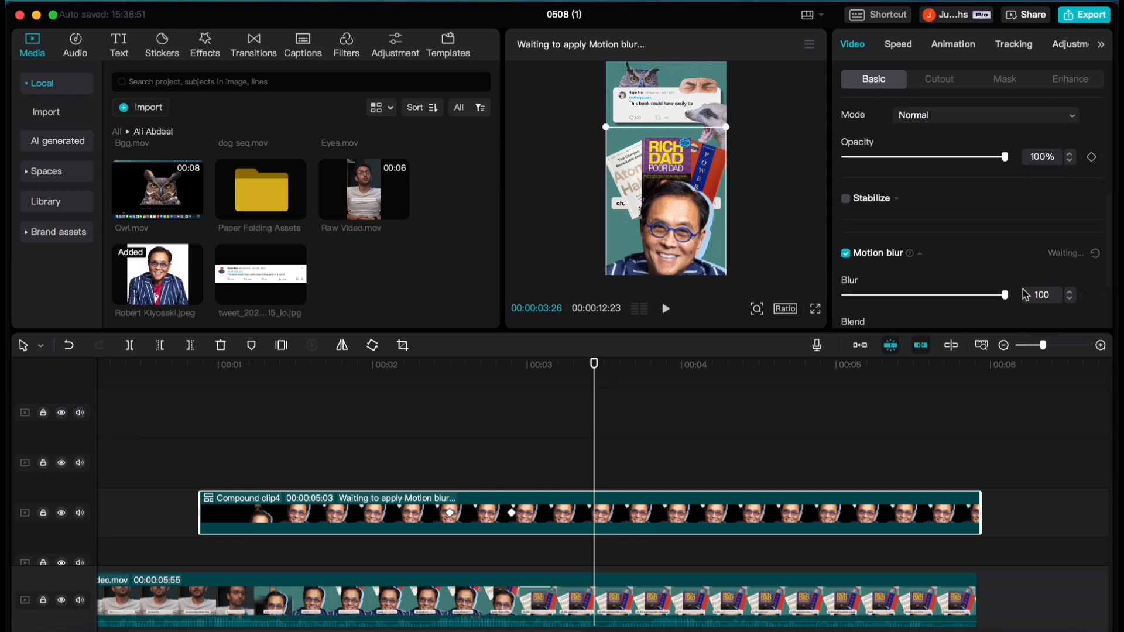
scroll(881, 274, "down", 3)
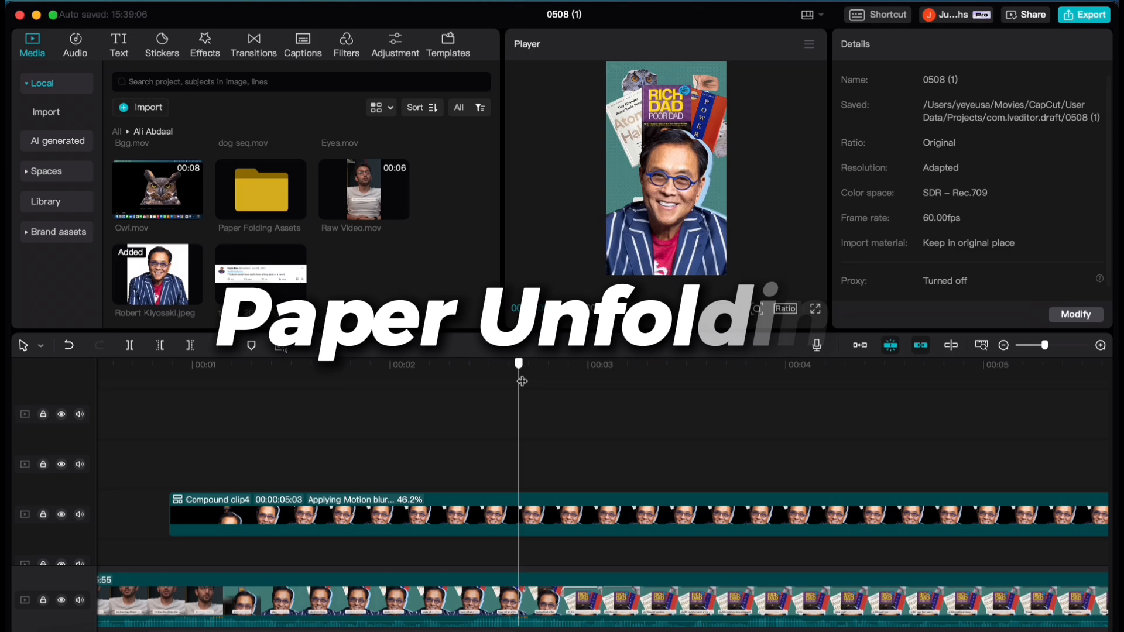
Step frame by frame around the start of the transition to find where the owl appears behind the books
left_click_drag(520, 377, 532, 377)
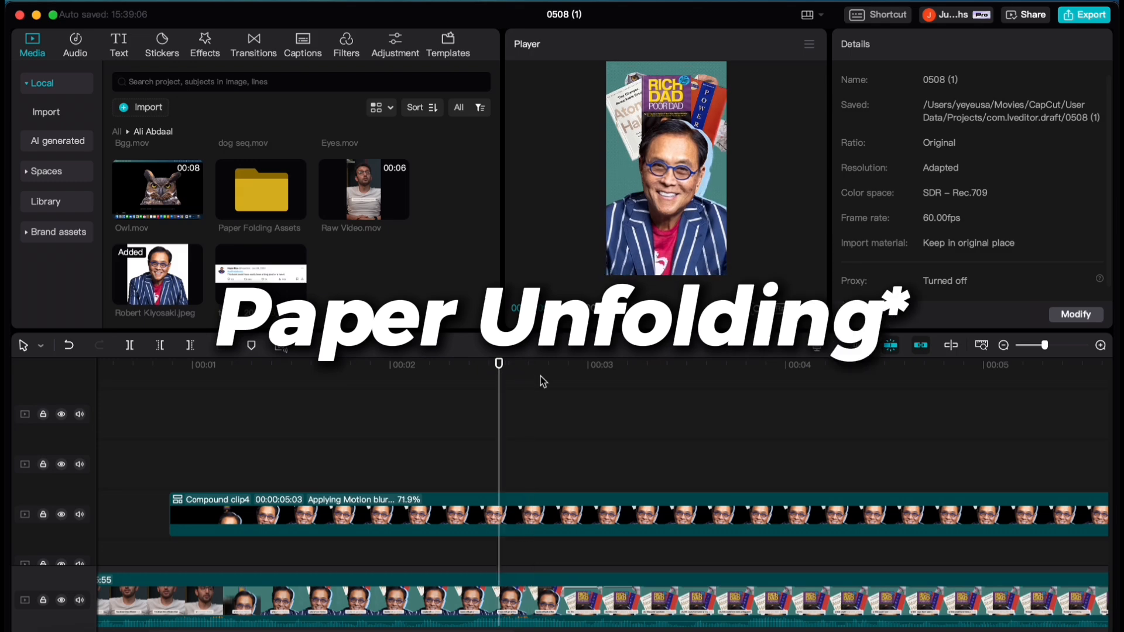
key("Left")
key("Left")
key("Left")
key("Left")
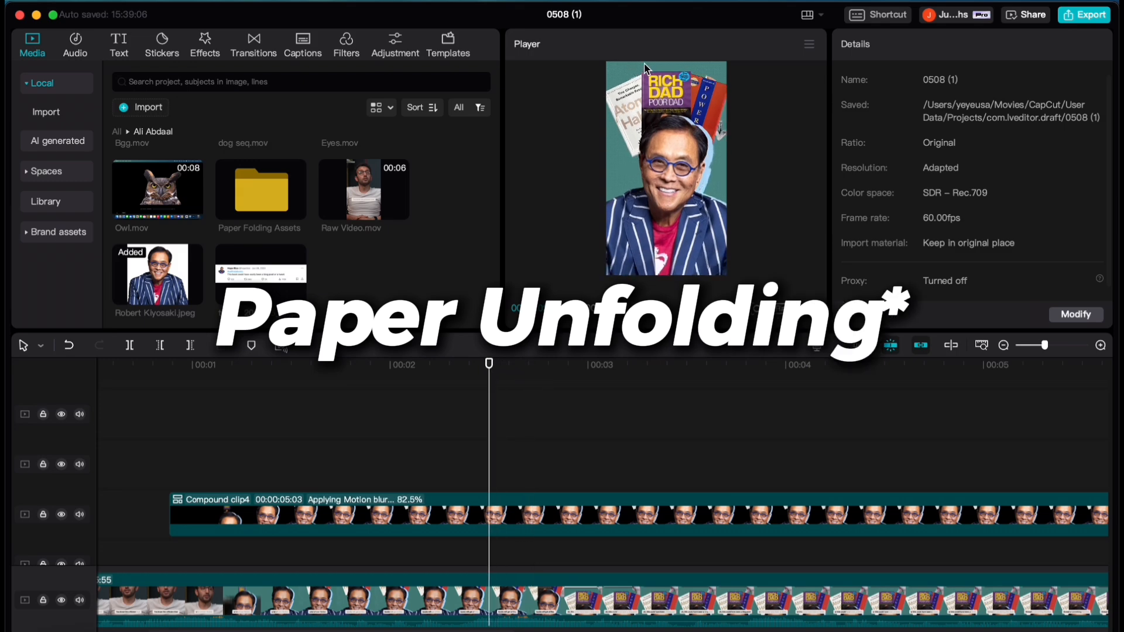
key("Right")
key("Right")
key("Left")
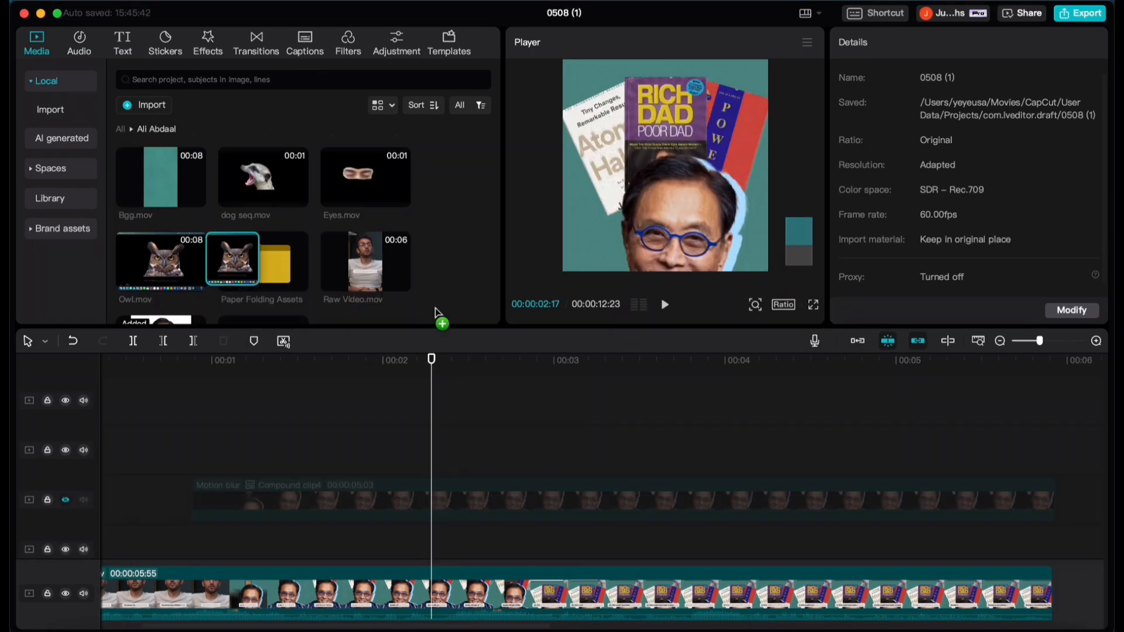
Add Owl.mov on the top track at 00:00:02:17 and crop away the areas above and below the owl
left_click_drag(161, 260, 434, 453)
scroll(485, 396, "right", 4)
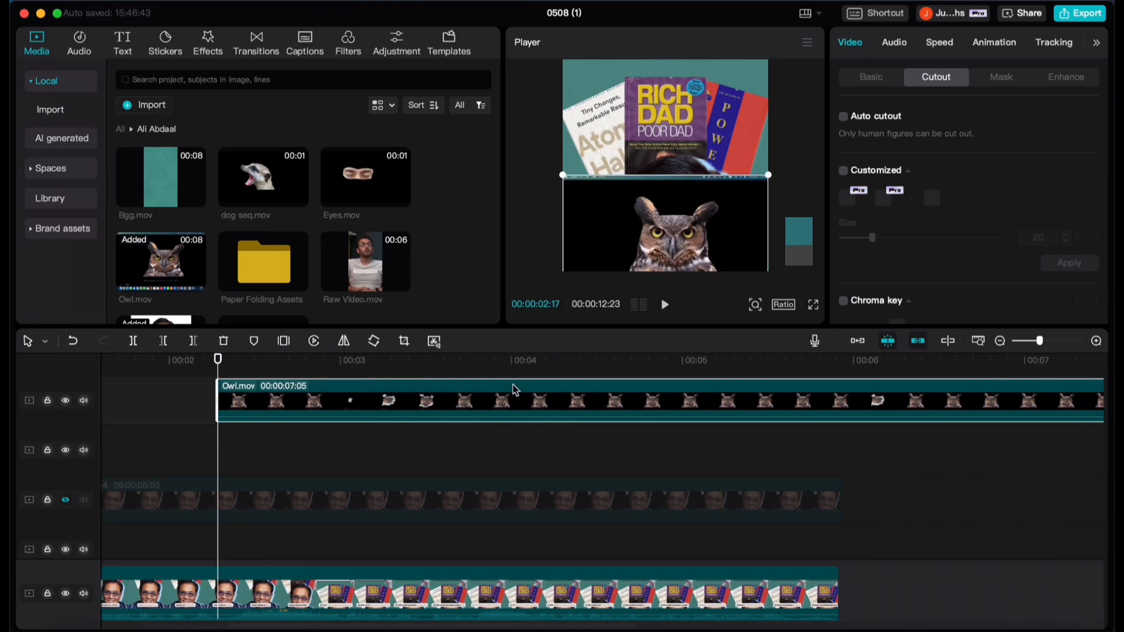
left_click(404, 341)
left_click_drag(564, 136, 568, 190)
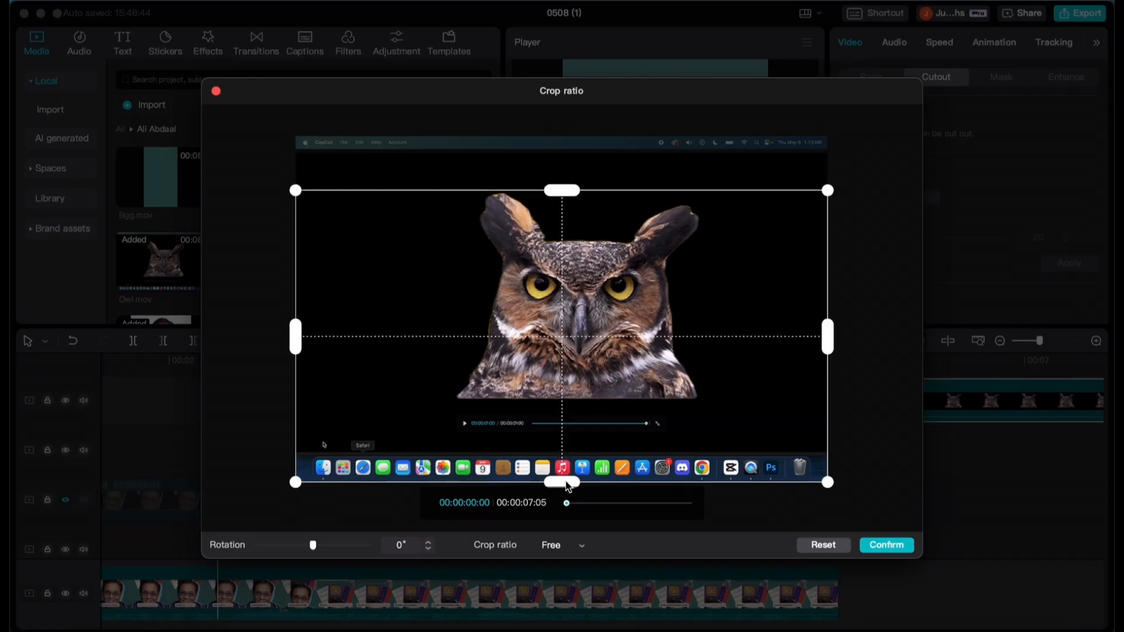
left_click_drag(566, 486, 594, 410)
left_click(862, 546)
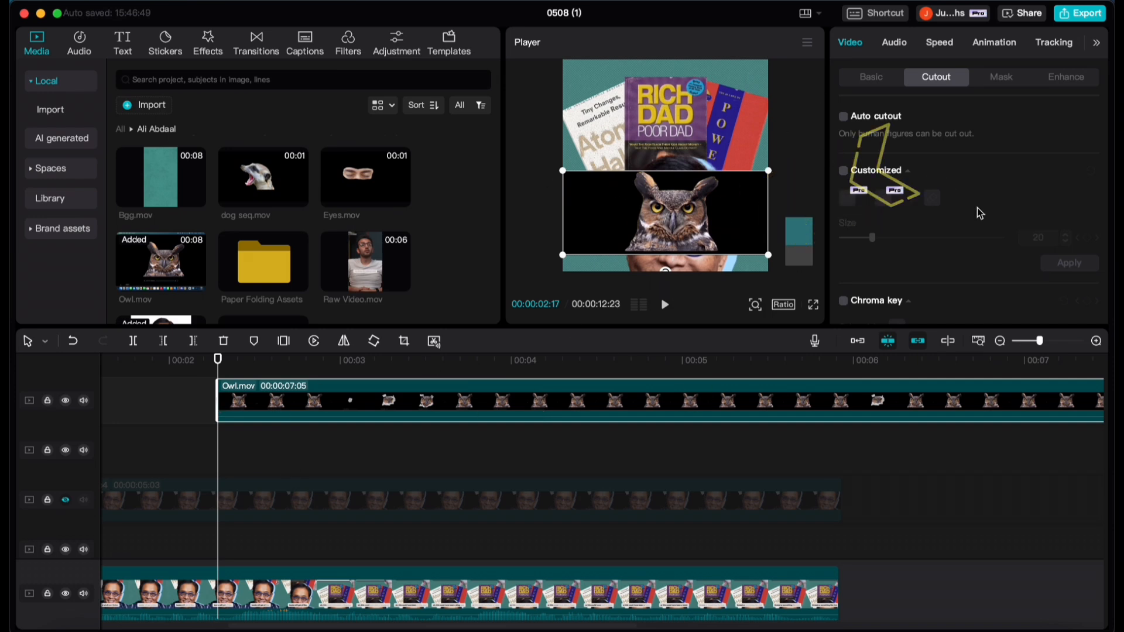
Apply Auto cutout to the owl clip, trim off its start up to 00:00:05:44, and place it back at 00:00:02:17
scroll(907, 183, "down", 3)
scroll(907, 183, "up", 3)
left_click(843, 117)
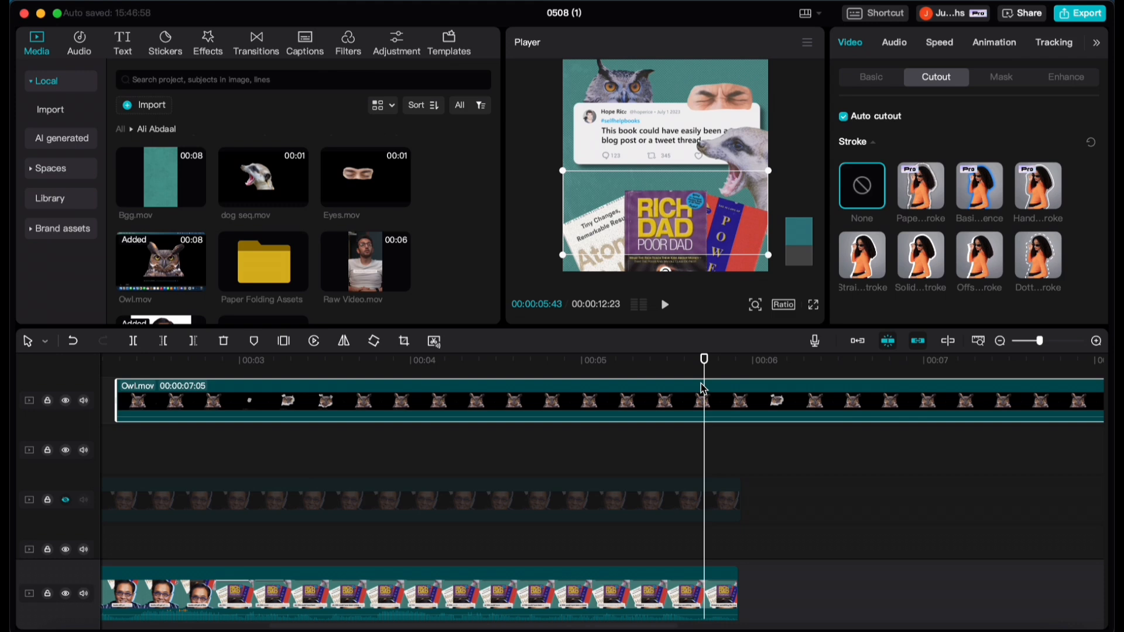
key("Right")
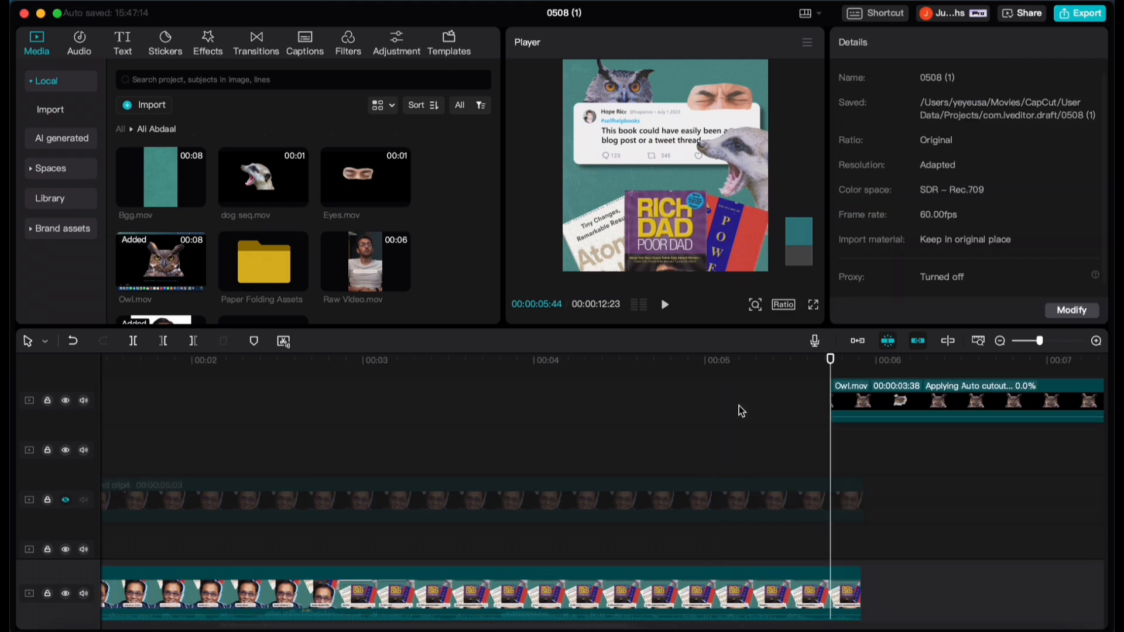
left_click(289, 384)
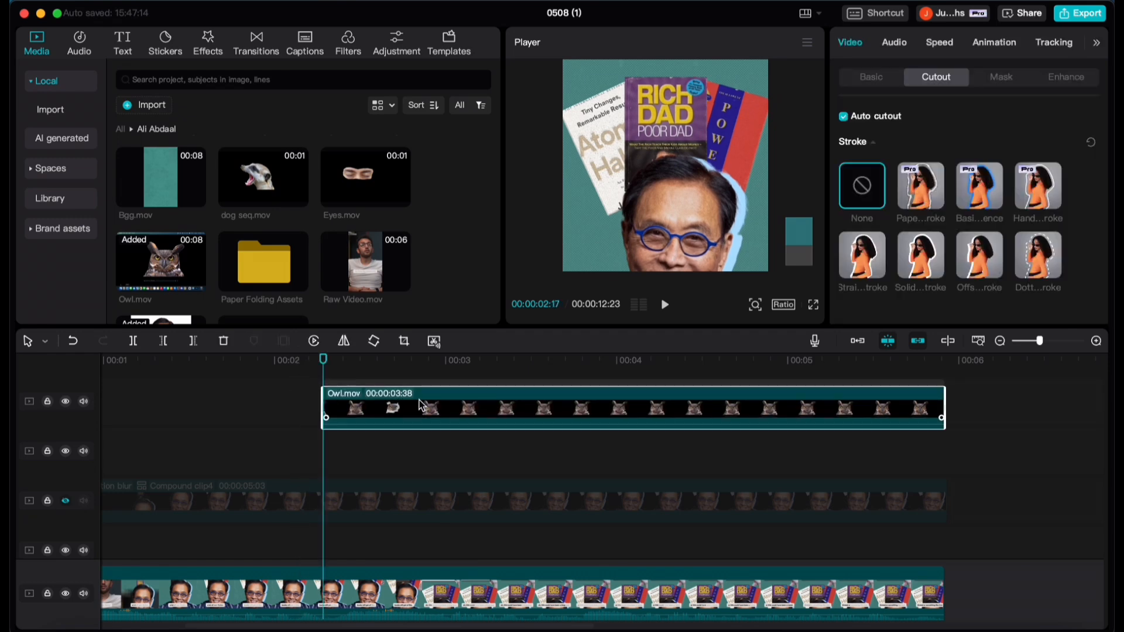
Position the owl cutout over the reference owl, using the frame at 00:00:02:55 for alignment
left_click(871, 76)
scroll(606, 164, "up", 3)
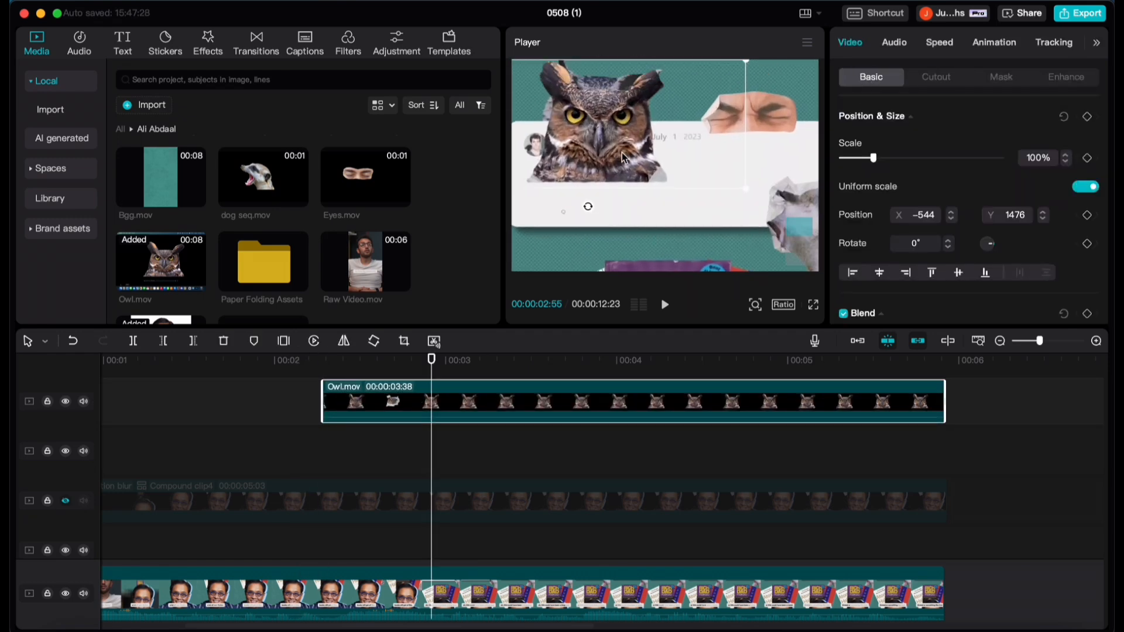
mouse_move(612, 145)
left_mouse_down()
mouse_move(611, 196)
mouse_move(596, 149)
mouse_move(610, 155)
left_mouse_up()
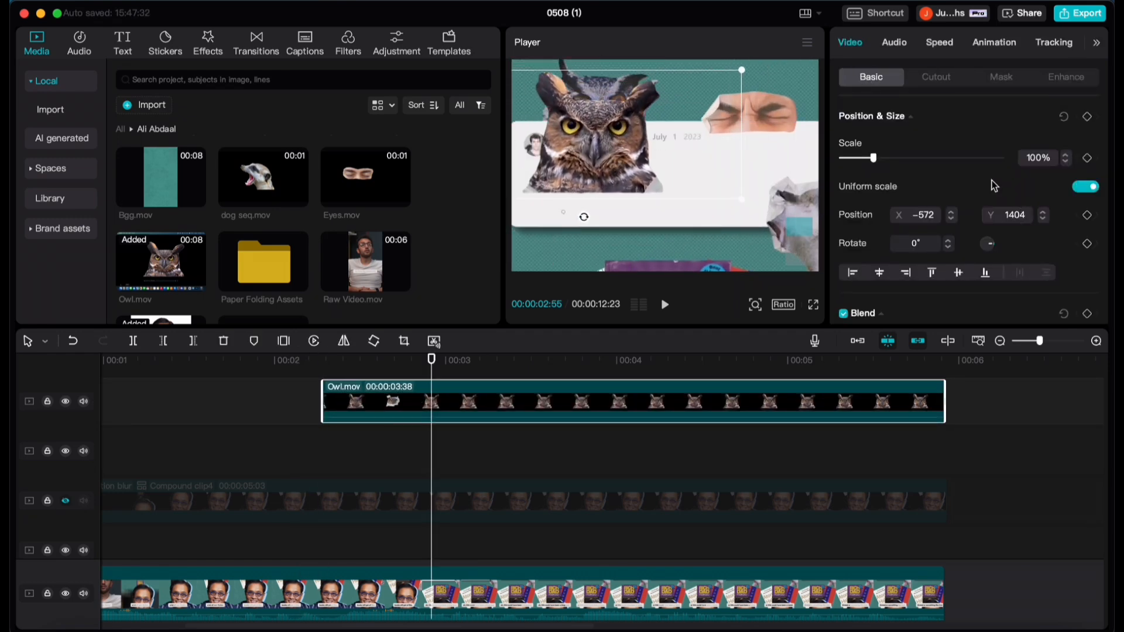
mouse_move(549, 103)
left_mouse_down()
mouse_move(526, 193)
mouse_move(548, 89)
mouse_move(546, 99)
left_mouse_up()
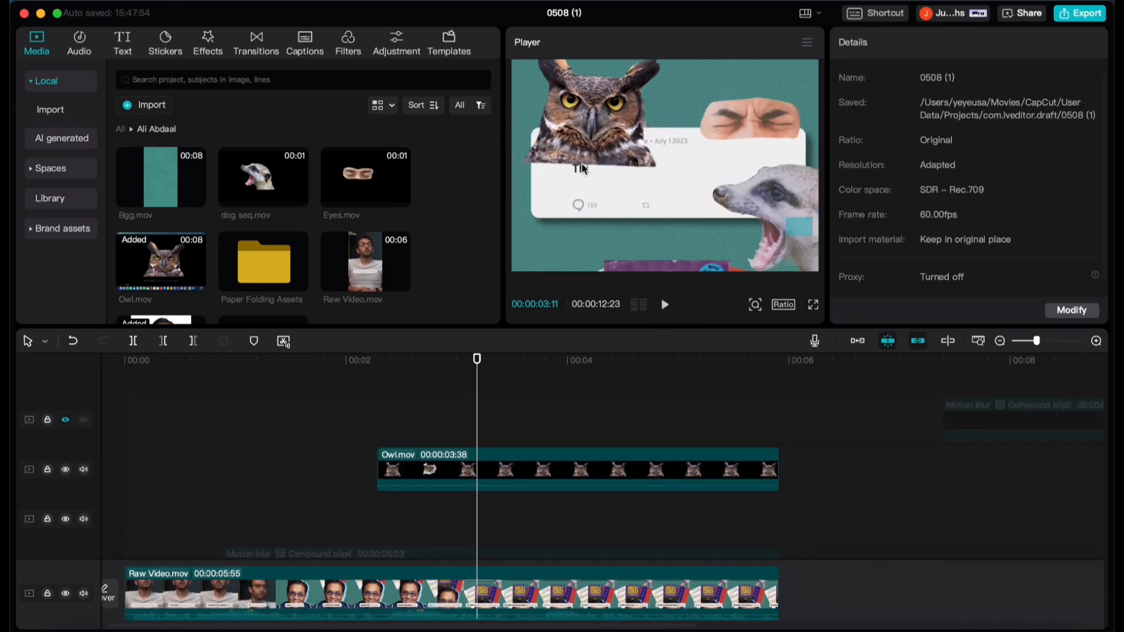
Add Eyes.mov above the owl clip at 00:00:02:17 and place the cut-out eyes over the reference eyes
left_click_drag(359, 175, 379, 427)
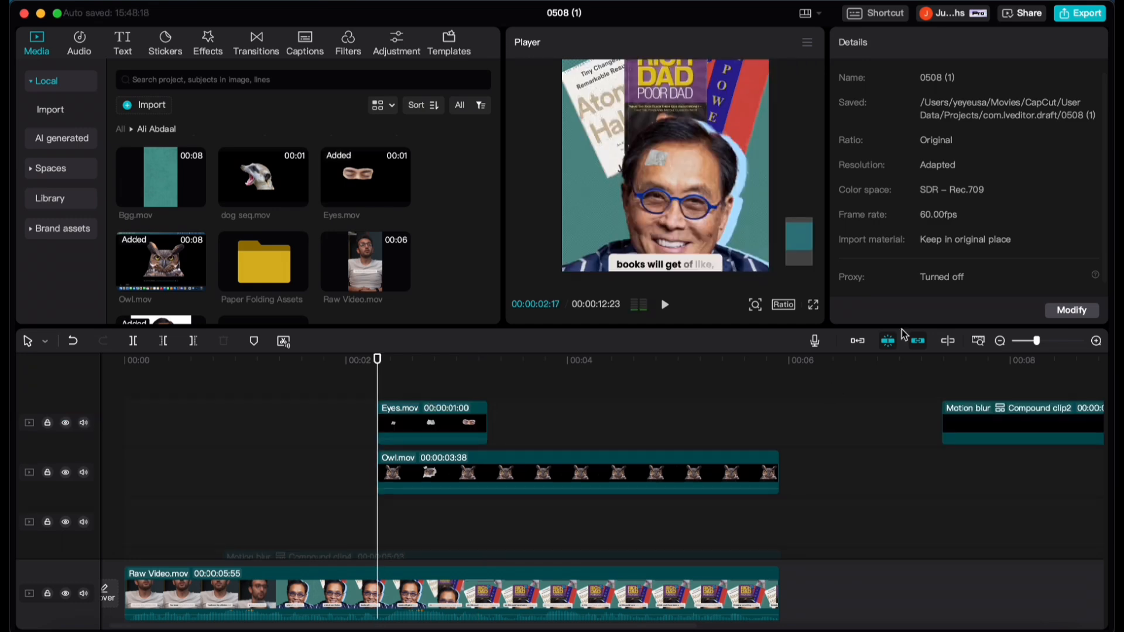
scroll(483, 396, "up", 1)
key("space")
key("space")
scroll(658, 211, "up", 2)
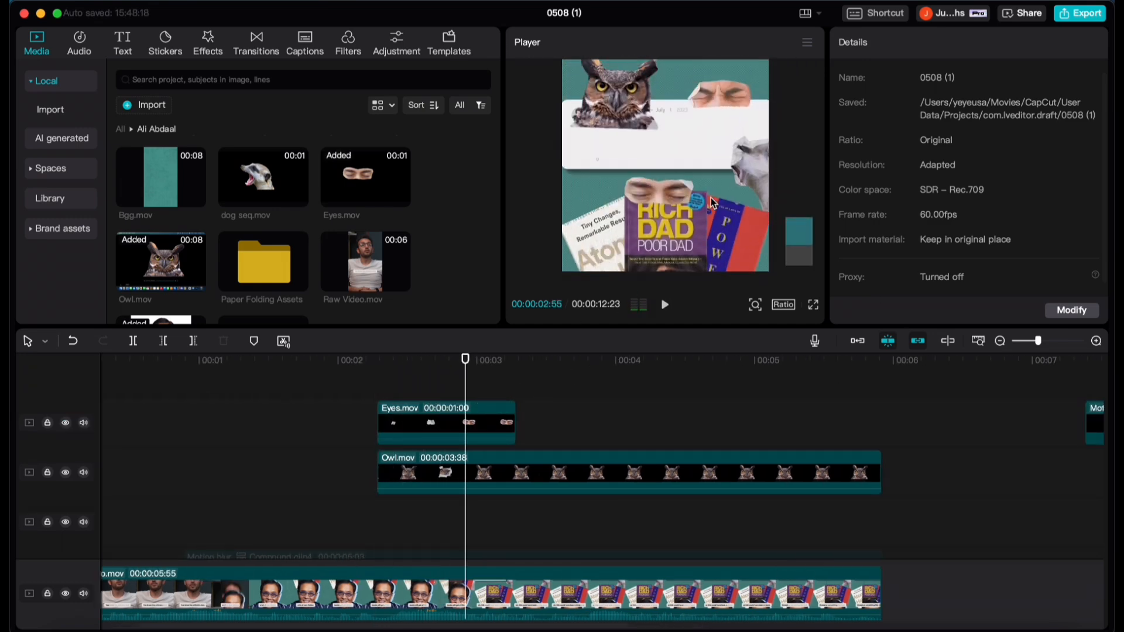
left_click(661, 192)
scroll(741, 158, "up", 2)
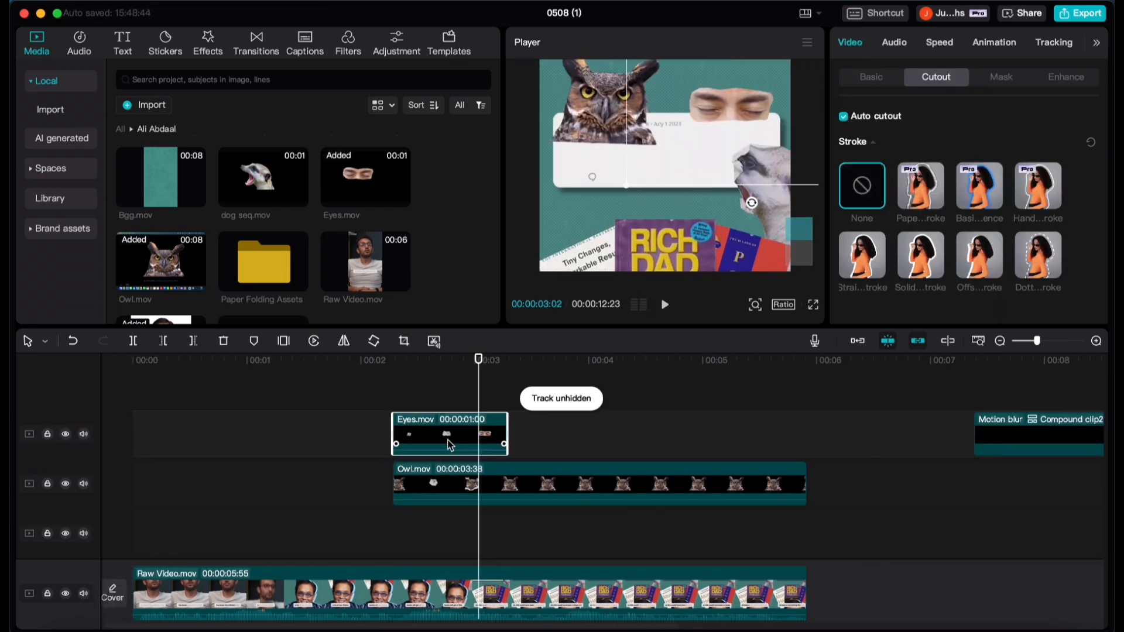
left_click(471, 482)
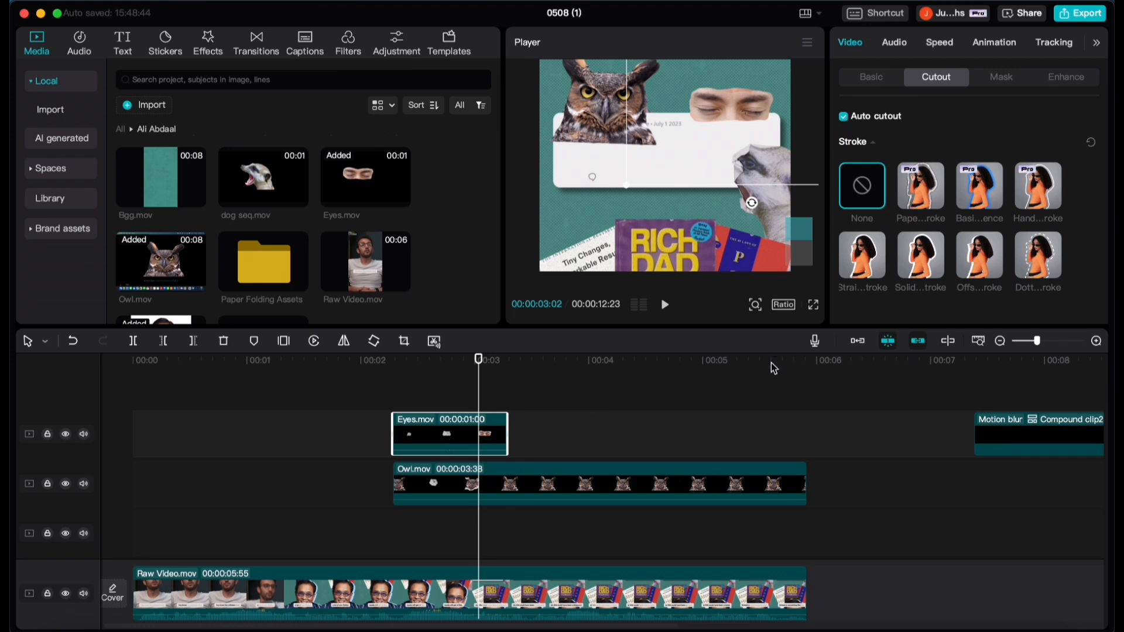
Insert a freeze frame in the Eyes clip at 00:00:03:14
scroll(474, 465, "up", 3)
mouse_move(509, 358)
left_mouse_down()
mouse_move(529, 358)
mouse_move(519, 359)
left_mouse_up()
key("super+equal")
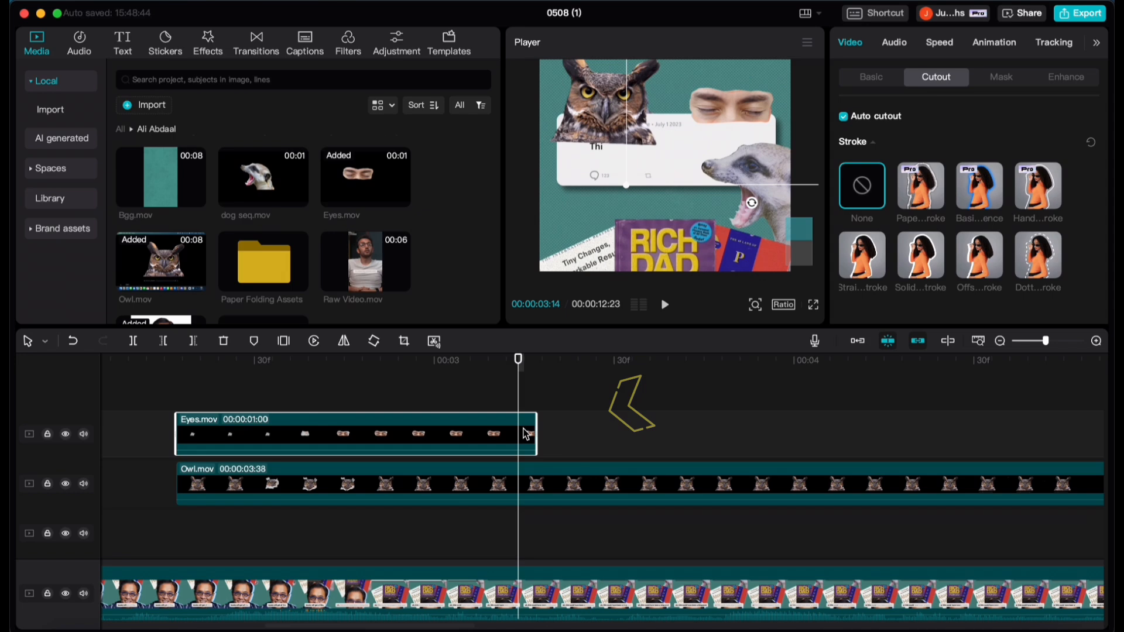
right_click(525, 433)
mouse_move(556, 321)
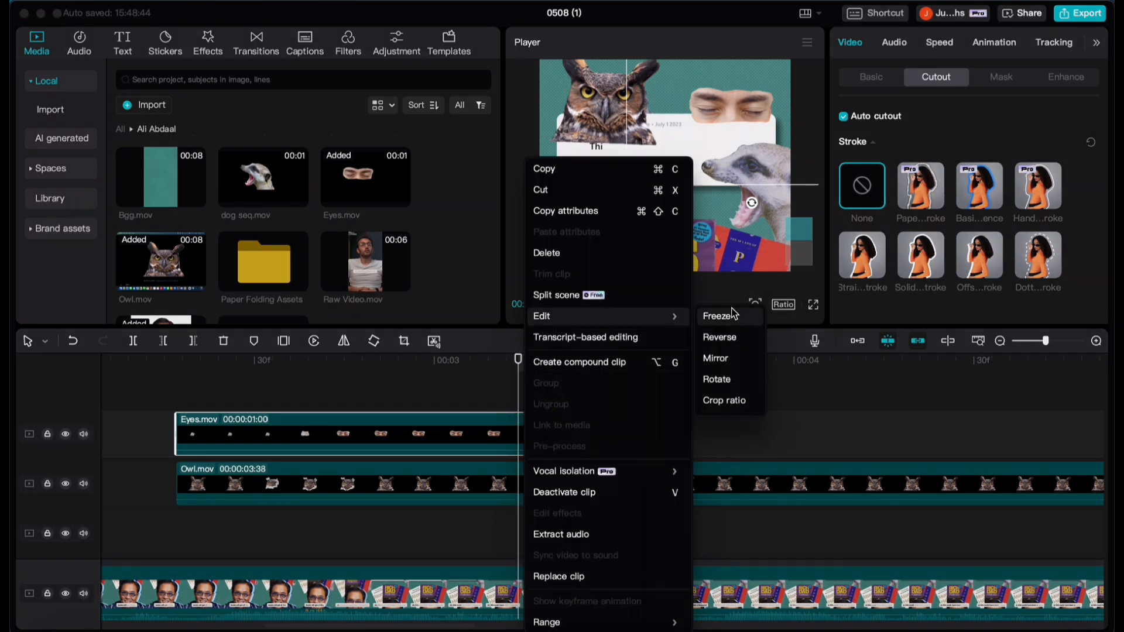
left_click(730, 322)
Delete the leftover Eyes segment after the freeze frame and trim the freeze to the end of the owl clip
scroll(623, 467, "right", 5)
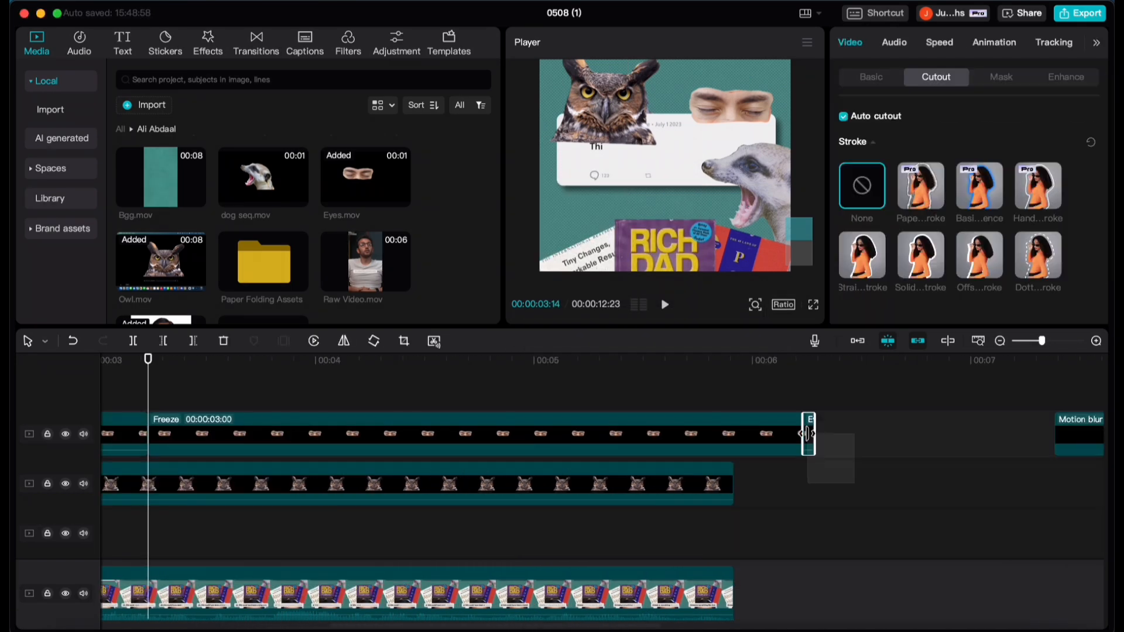
left_click(808, 439)
left_click_drag(801, 436, 734, 434)
scroll(408, 519, "down", 4)
scroll(343, 518, "left", 5)
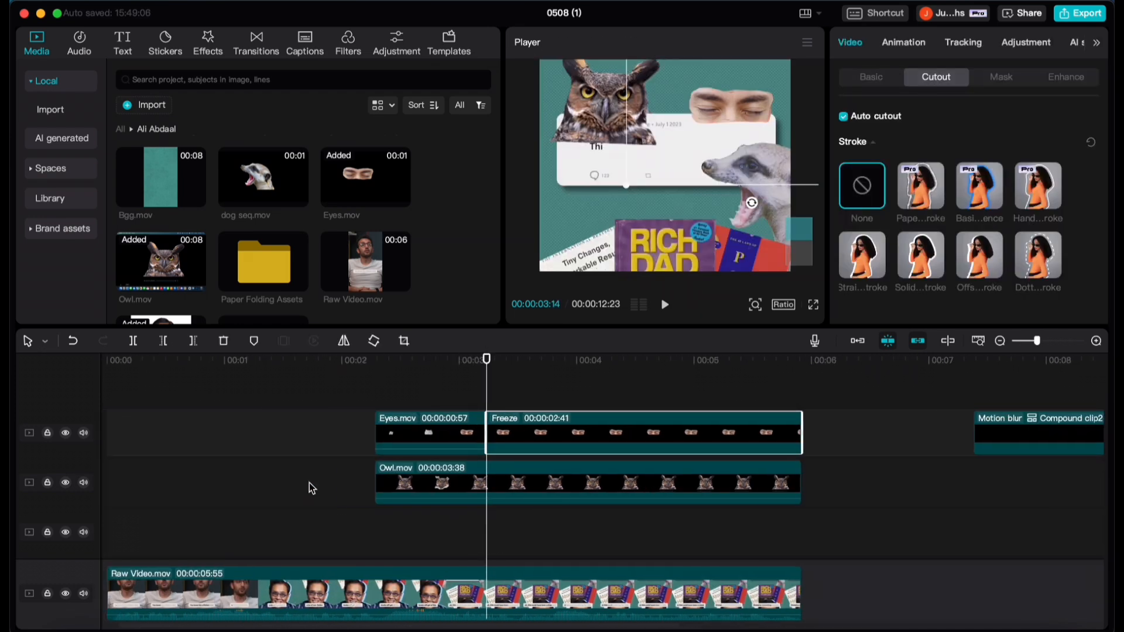
scroll(193, 187, "down", 2)
scroll(193, 187, "up", 2)
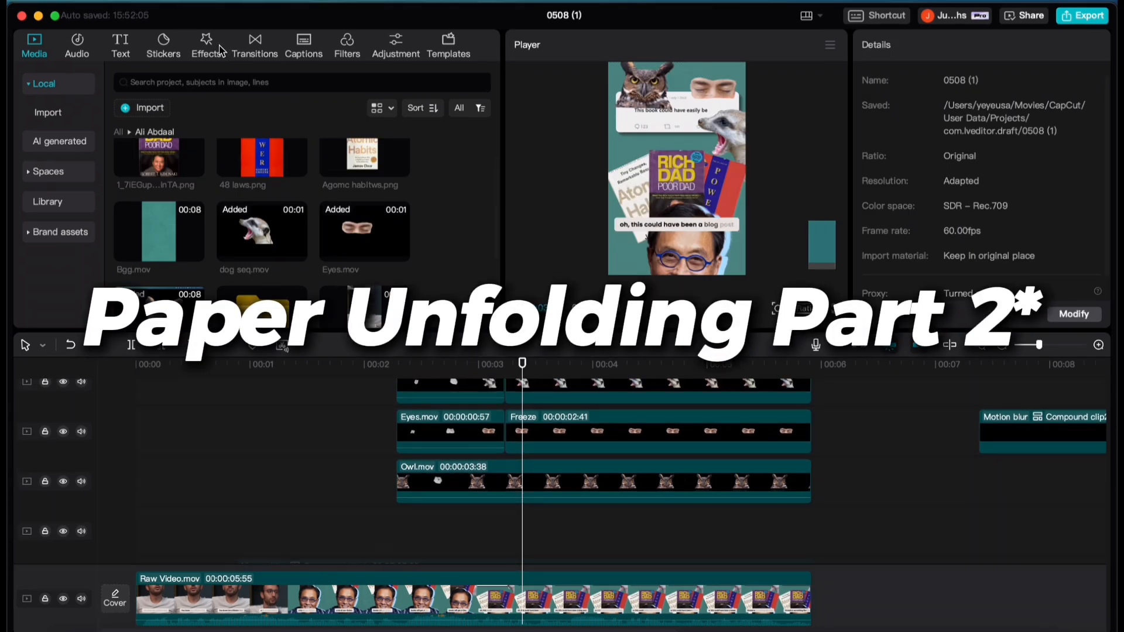
Apply the Play Pendulum effect to the dog seq clip with Twist 5, Strength 6 and Sharpen 0, and change its Speed
left_click(220, 50)
scroll(502, 431, "up", 2)
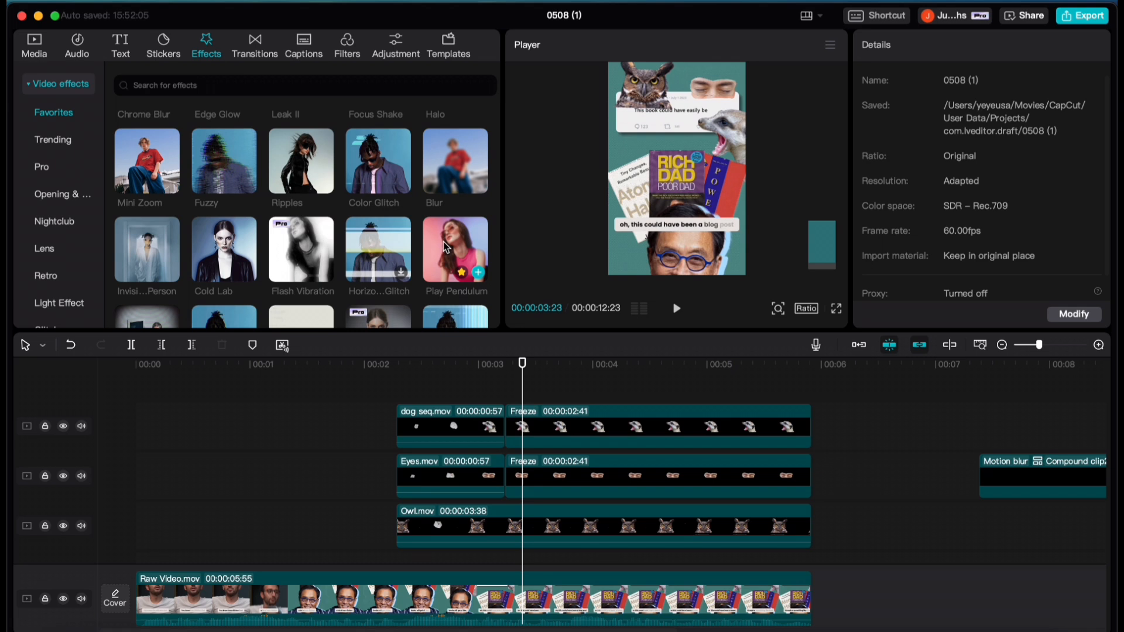
left_click_drag(443, 241, 451, 425)
left_click_drag(1076, 152, 882, 142)
type("5")
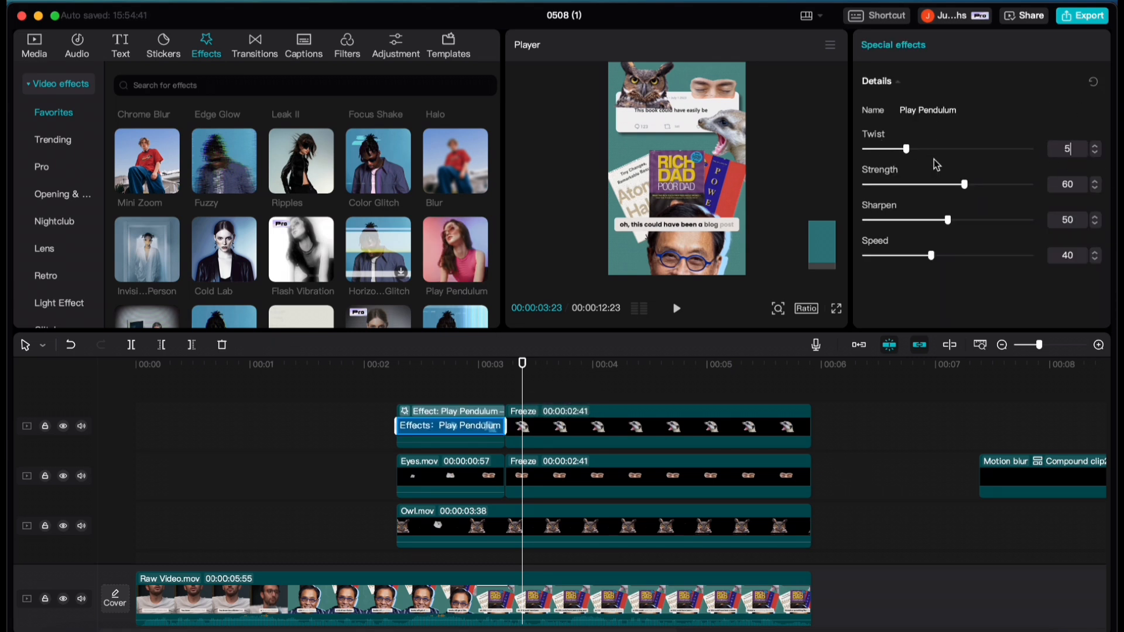
left_click_drag(1067, 183, 1051, 178)
type("6")
double_click(1081, 216)
type("0")
left_click_drag(1071, 258, 1053, 259)
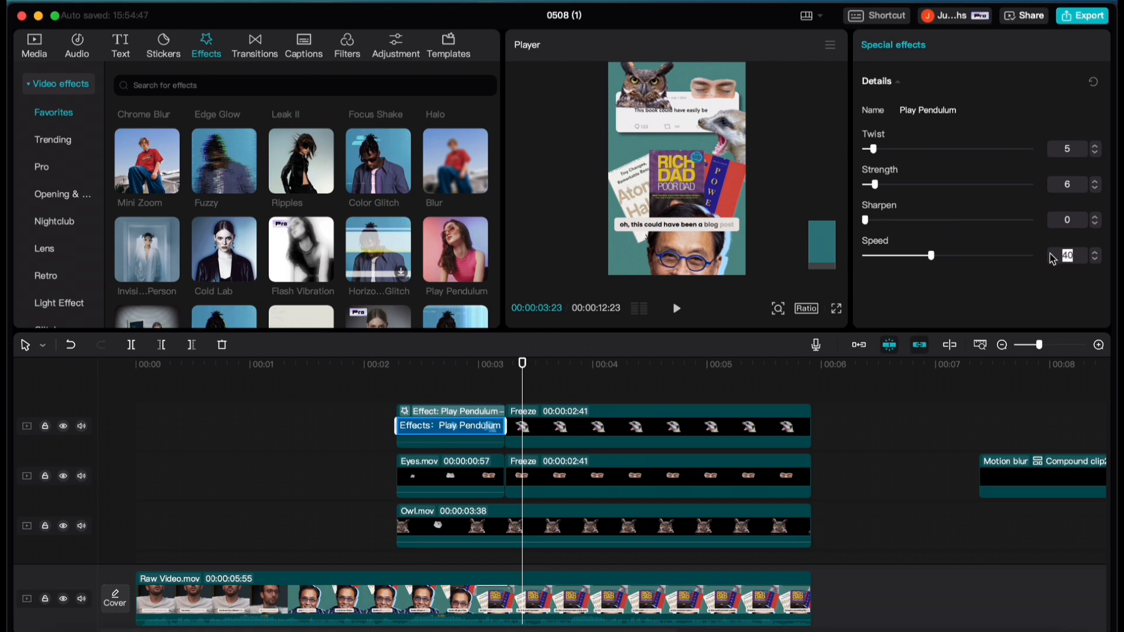
key("Return")
Apply Play Pendulum to the dog's freeze frame with Twist 5, Strength 6, Sharpen 0 and Speed 90
left_click_drag(455, 250, 553, 427)
left_click_drag(1081, 149, 1055, 148)
type("5")
left_click_drag(1080, 184, 1055, 184)
type("6")
left_click_drag(1080, 219, 1055, 200)
type("0")
left_click_drag(1074, 254, 1055, 256)
type("90")
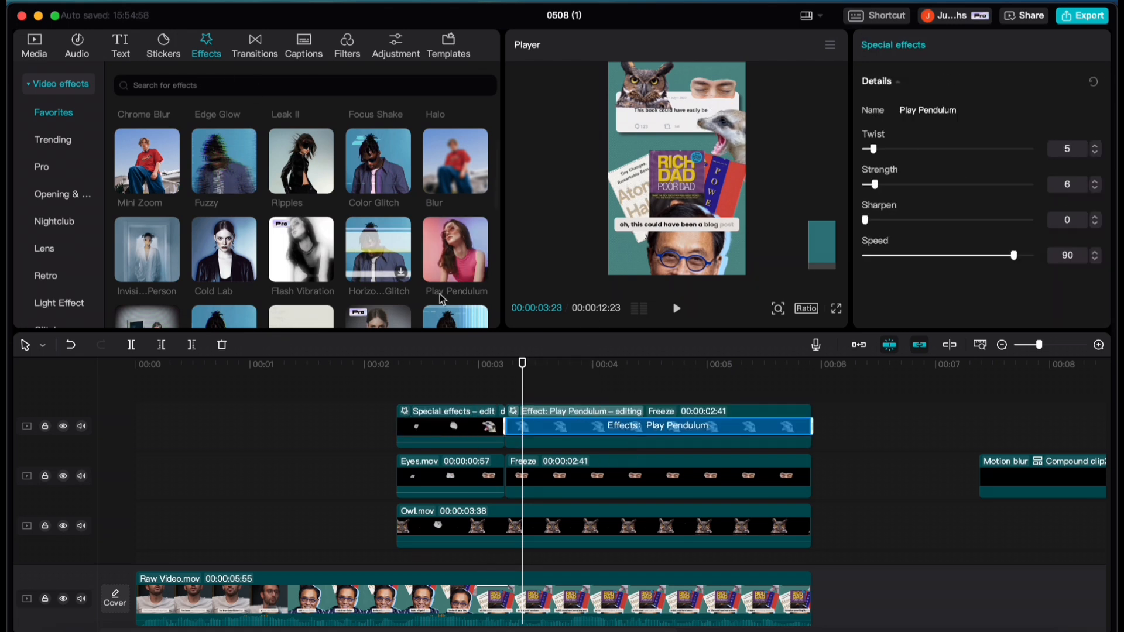
Apply Play Pendulum to the eyes' freeze frame with Twist 5, Strength 6, Sharpen 0 and Speed 90, and preview the motion
left_click_drag(455, 251, 553, 477)
left_click_drag(1077, 149, 1055, 185)
type("56")
type("0")
left_click_drag(1077, 220, 1055, 256)
type("6")
left_click_drag(1077, 220, 1055, 220)
type("0")
left_click_drag(1069, 256, 1055, 256)
type("9")
left_click(369, 404)
key("space")
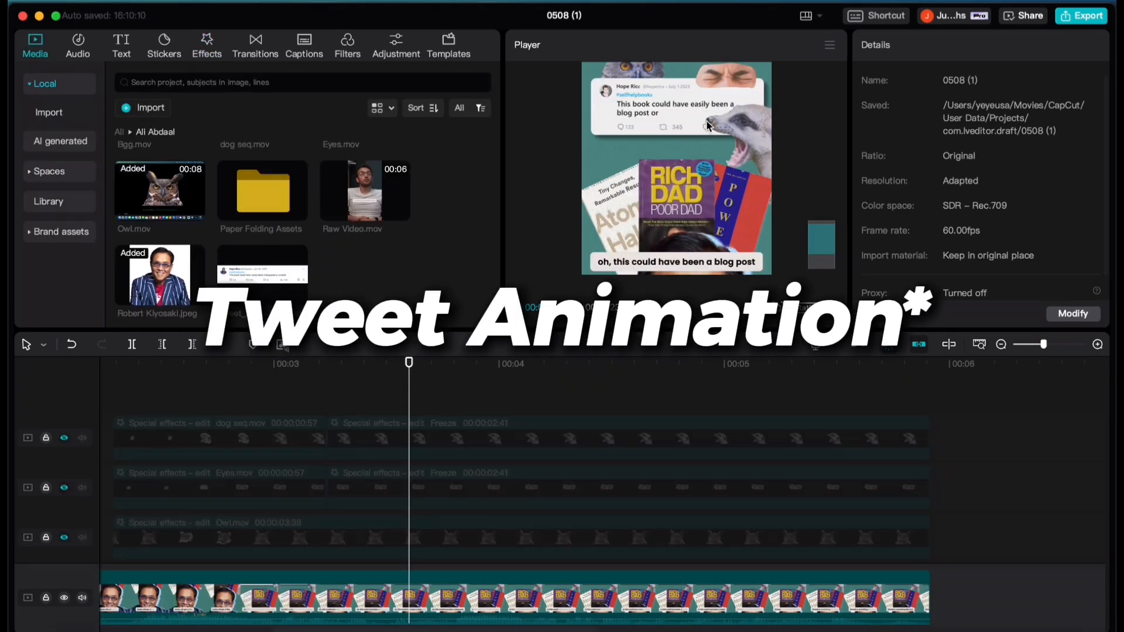
Add the tweet image on the top track at 00:00:03:17 and position it just below the reference tweet at Y 480
left_click_drag(262, 275, 357, 433)
left_click(339, 399)
key("space")
key("space")
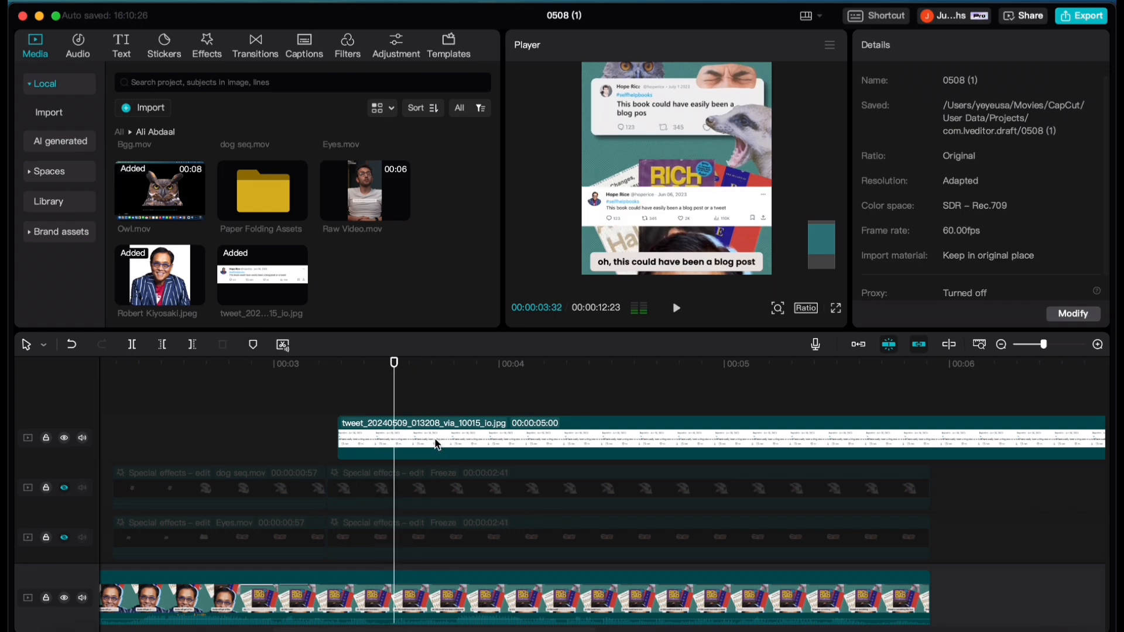
left_click(434, 443)
left_click_drag(699, 196, 698, 156)
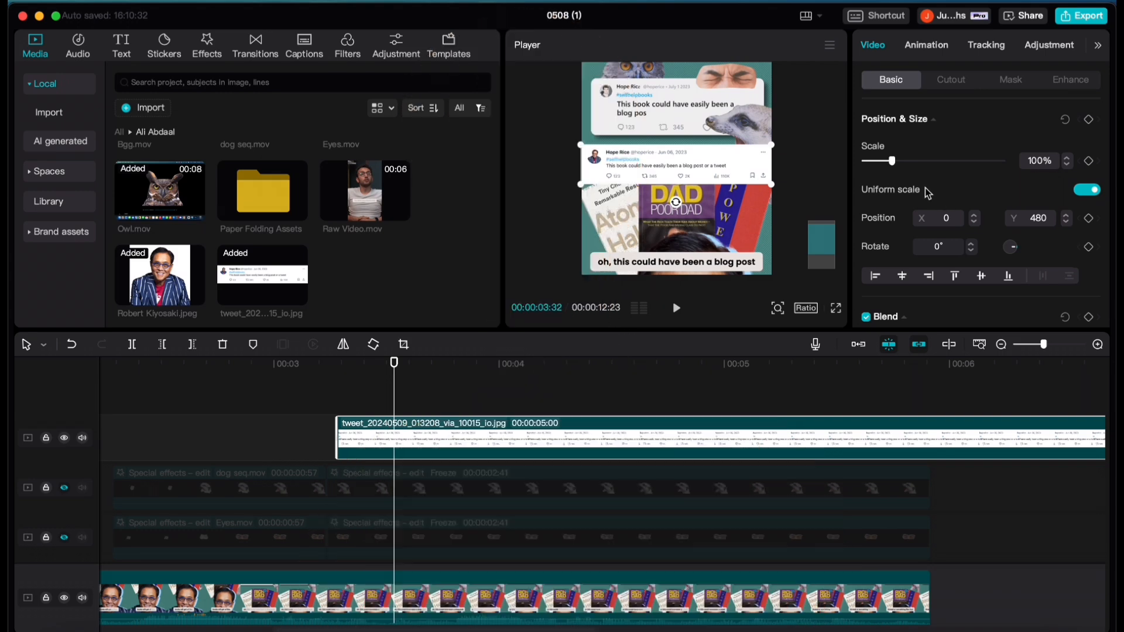
Turn off uniform scale for the tweet image and set its scale width to 95% and scale height to 105%
left_click(1089, 191)
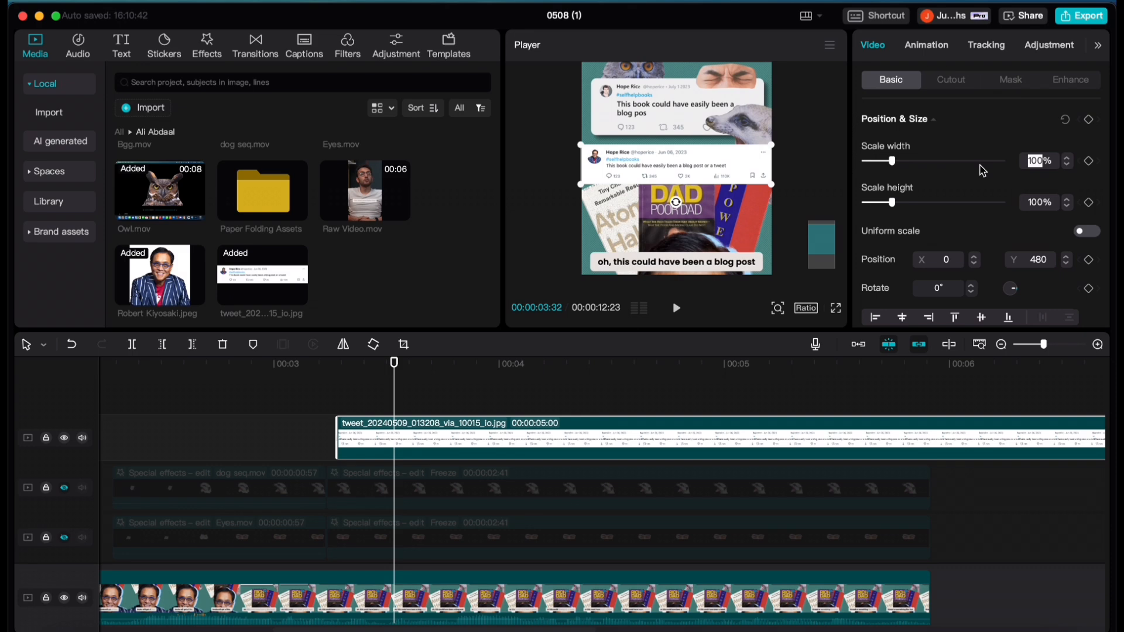
type("95")
left_click(1039, 202)
type("2")
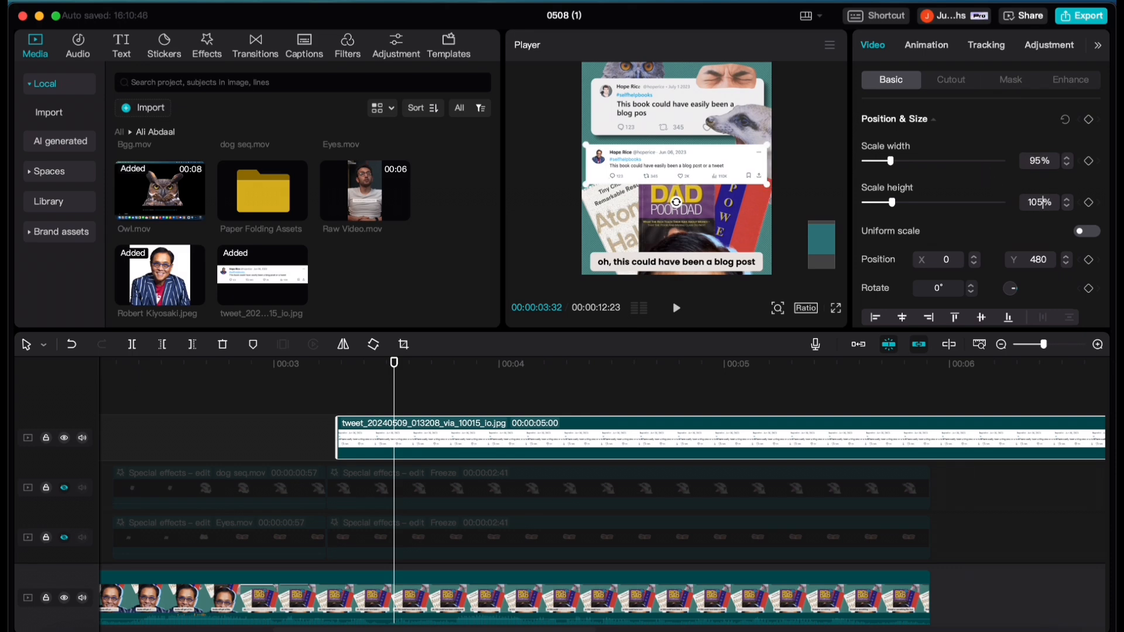
key("Return")
Apply a Rectangle mask to the tweet image, sized 1188 by 266 around the card, with Round corners at 35
left_click(1011, 80)
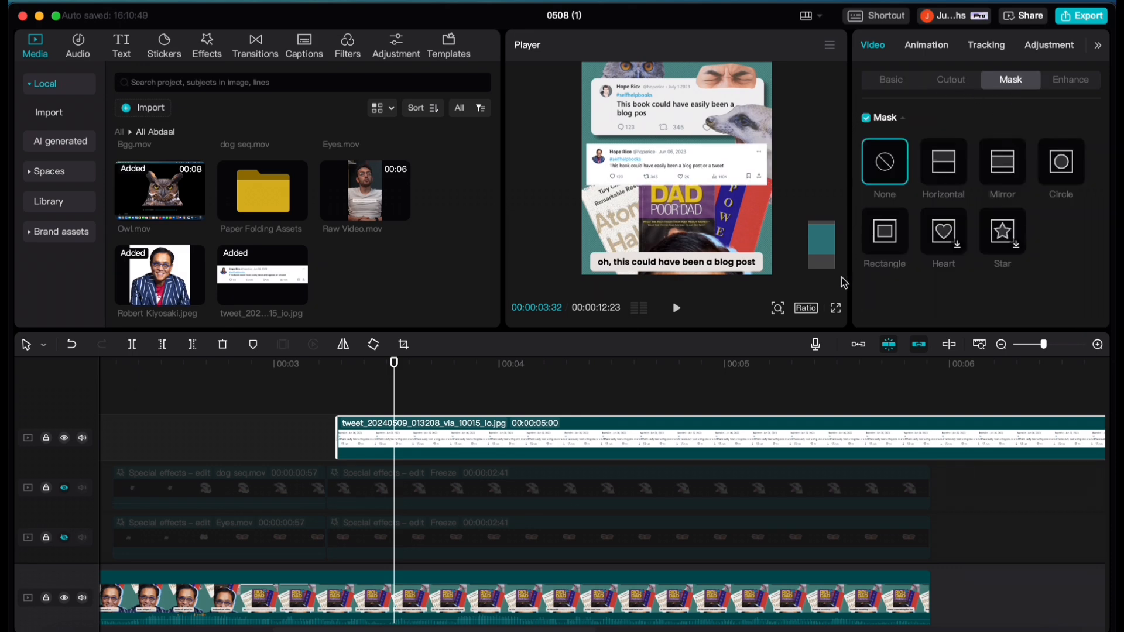
left_click(885, 232)
scroll(671, 190, "up", 3)
left_click_drag(676, 199, 676, 209)
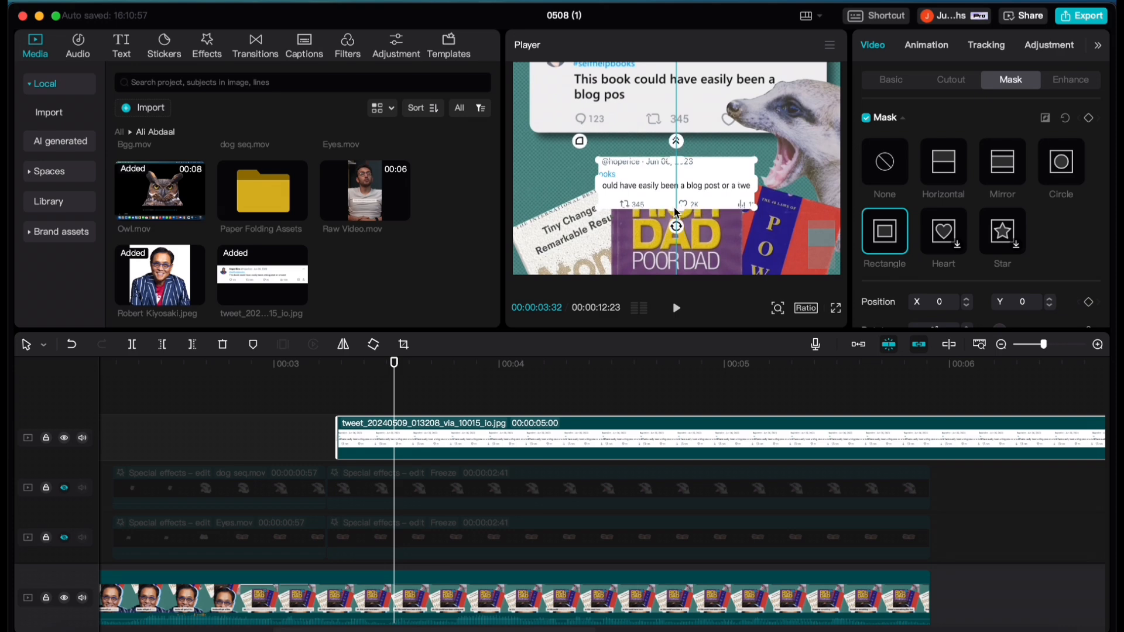
left_click_drag(756, 183, 820, 183)
left_click_drag(679, 164, 676, 150)
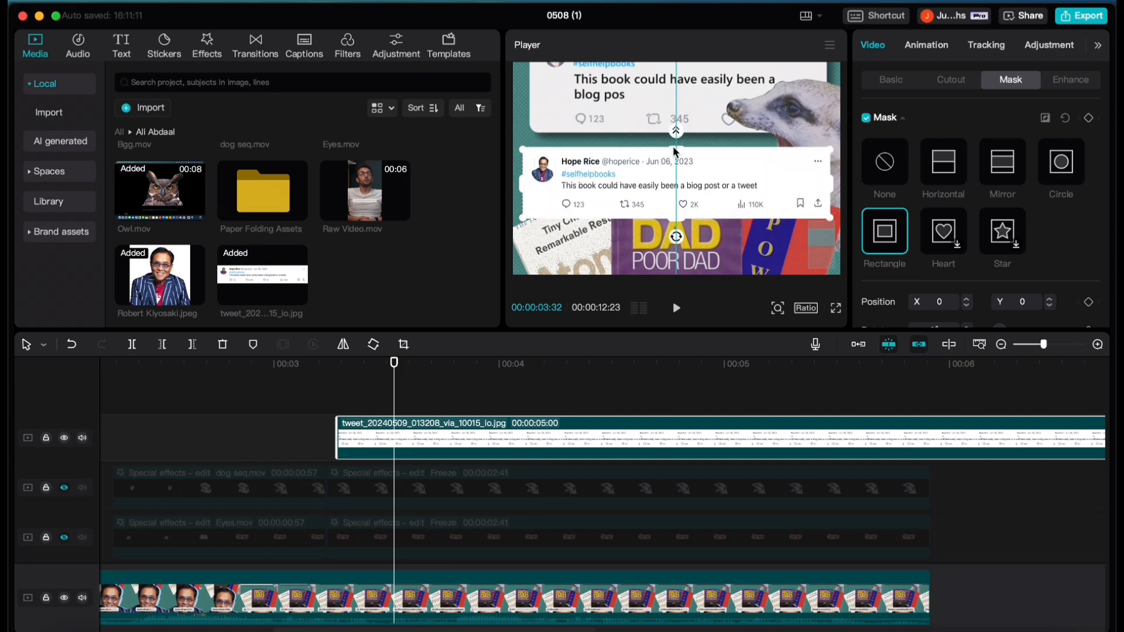
scroll(936, 264, "down", 3)
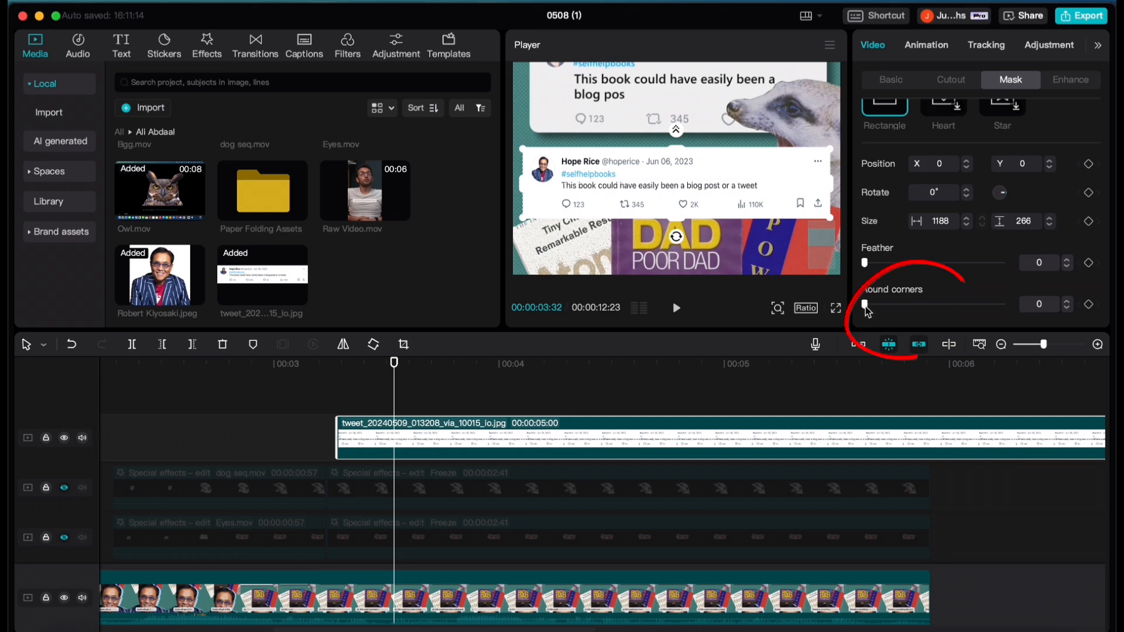
key("Return")
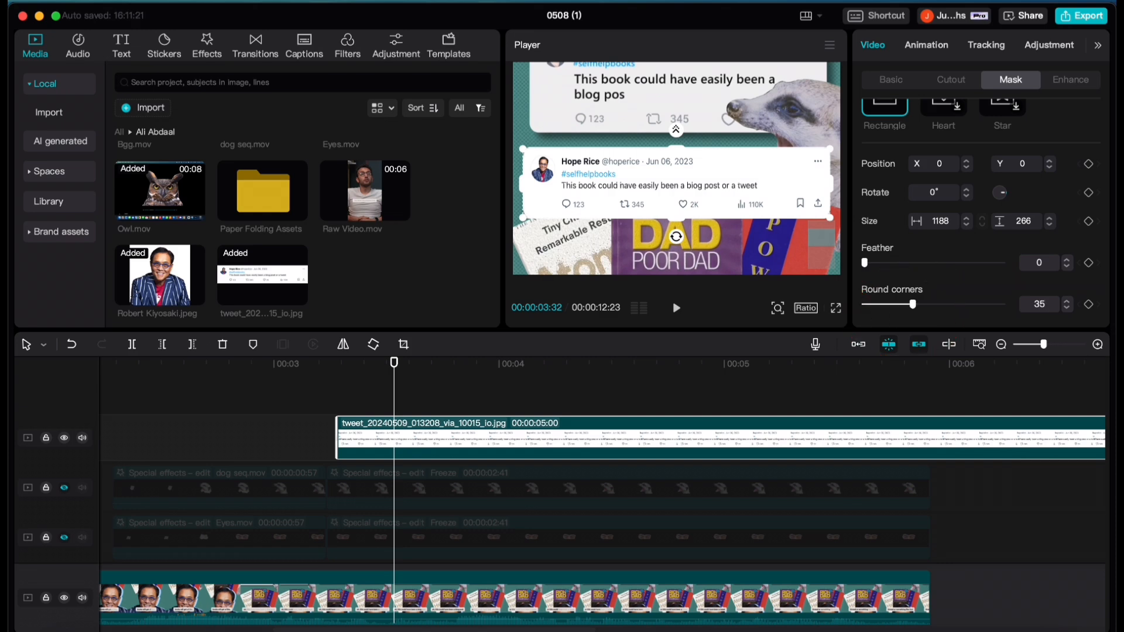
Duplicate the tweet image clip on a neighbouring track, with the copy starting at the same point, 00:00:03:17
left_click(891, 80)
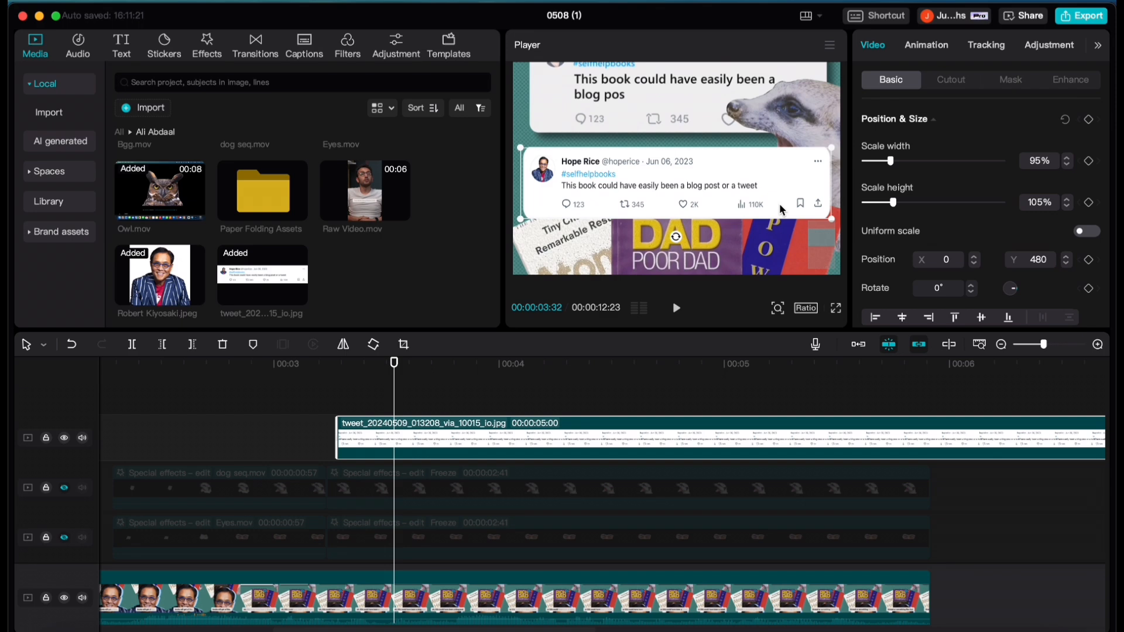
left_click(335, 381)
scroll(771, 137, "up", 2)
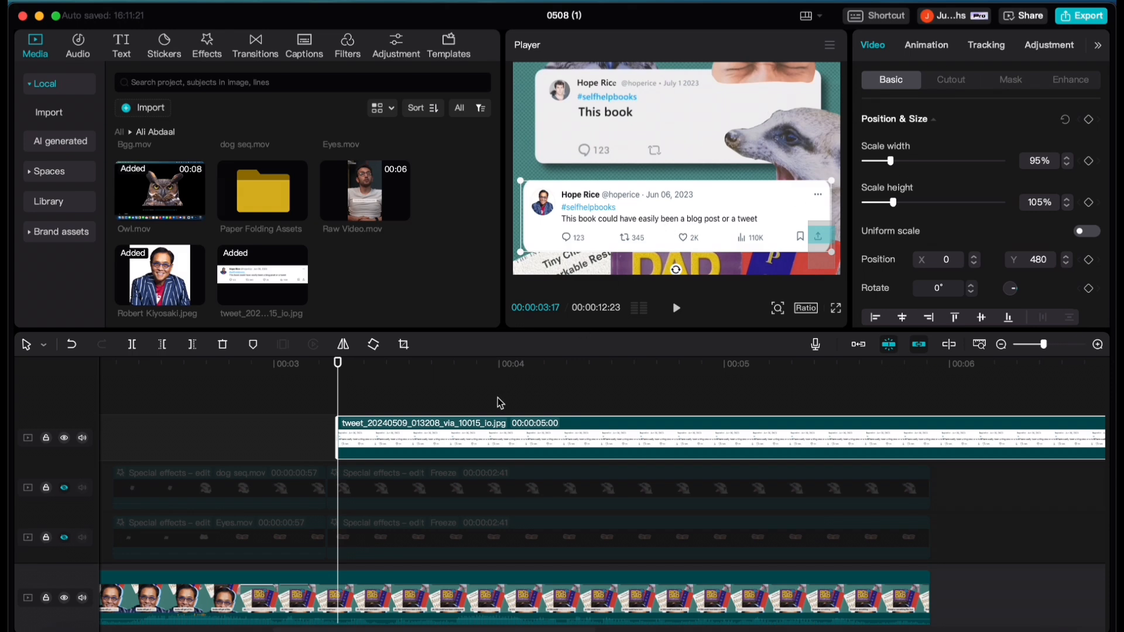
scroll(384, 448, "down", 1)
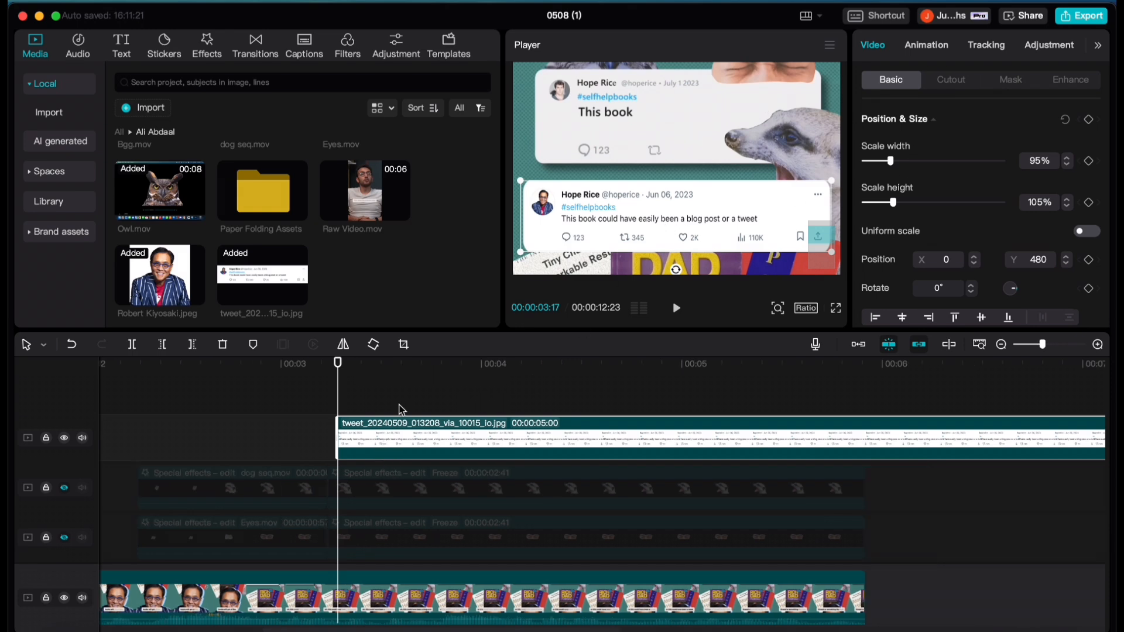
scroll(402, 409, "down", 2)
scroll(363, 409, "down", 1)
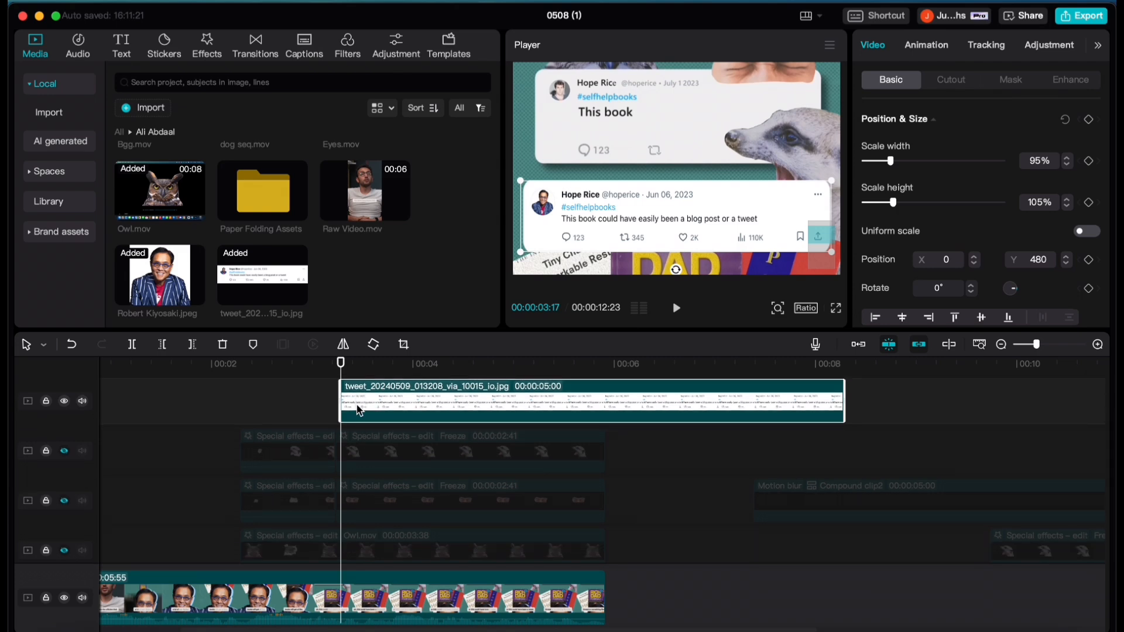
key("ctrl+c")
key("ctrl+v")
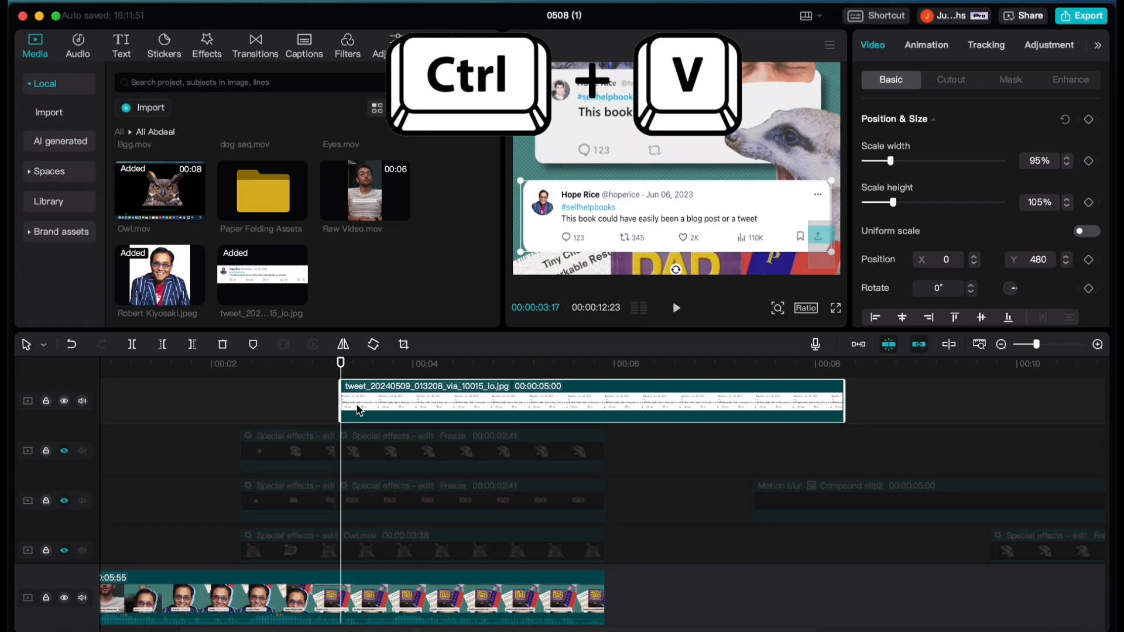
Set the lower tweet copy's scale width to 94% and scale height to 100%, and offset it slightly to X 25, Y 442
left_click(1039, 161)
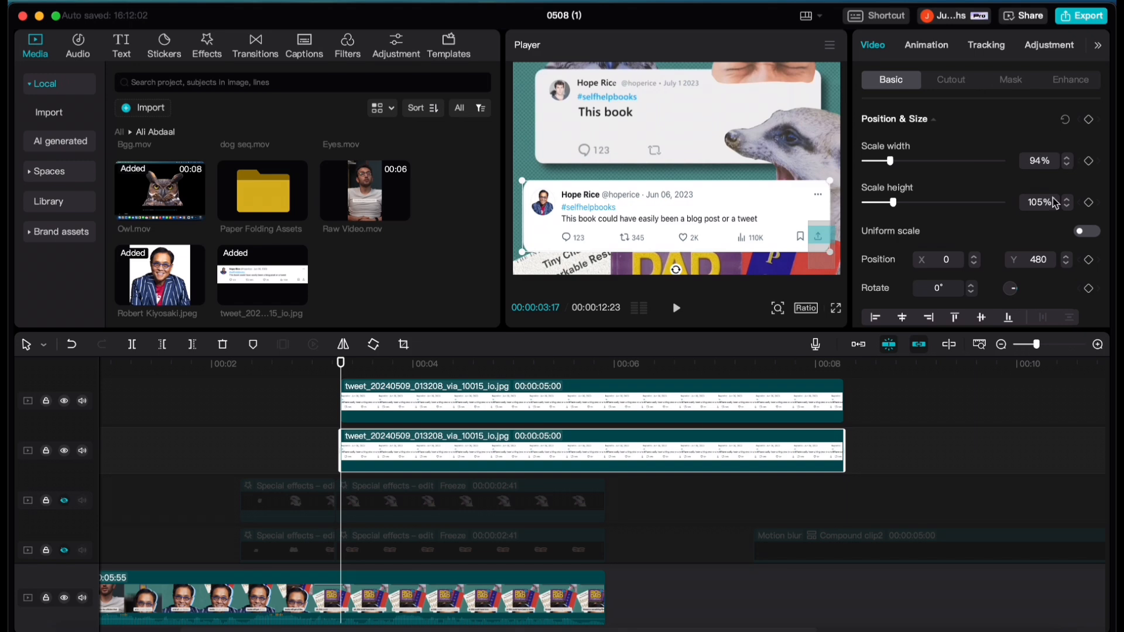
left_click(1068, 205)
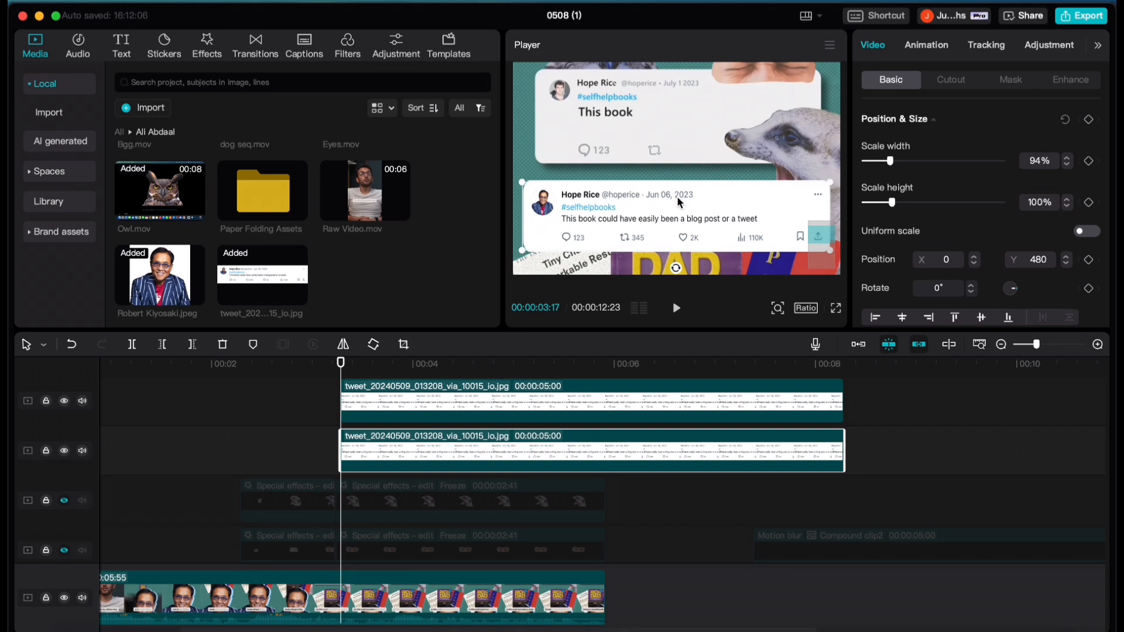
scroll(677, 201, "down", 1)
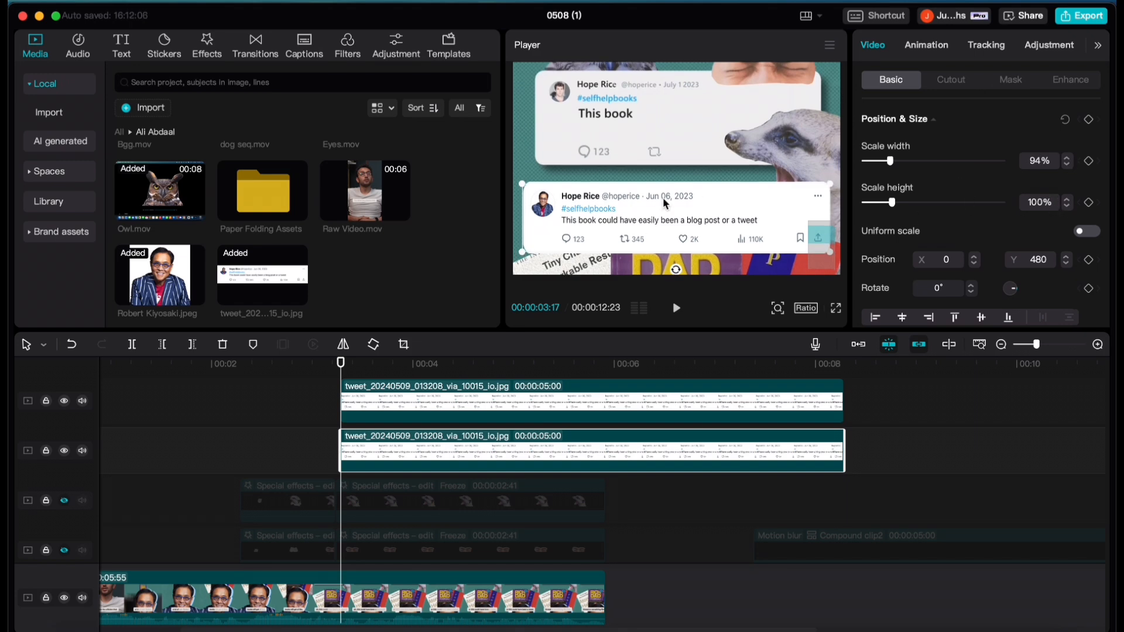
scroll(665, 202, "down", 2)
scroll(813, 211, "down", 2)
left_click_drag(795, 201, 800, 208)
Darken the lower tweet copy by setting its brightness, contrast, highlight and shadow each to -50
left_click(1047, 45)
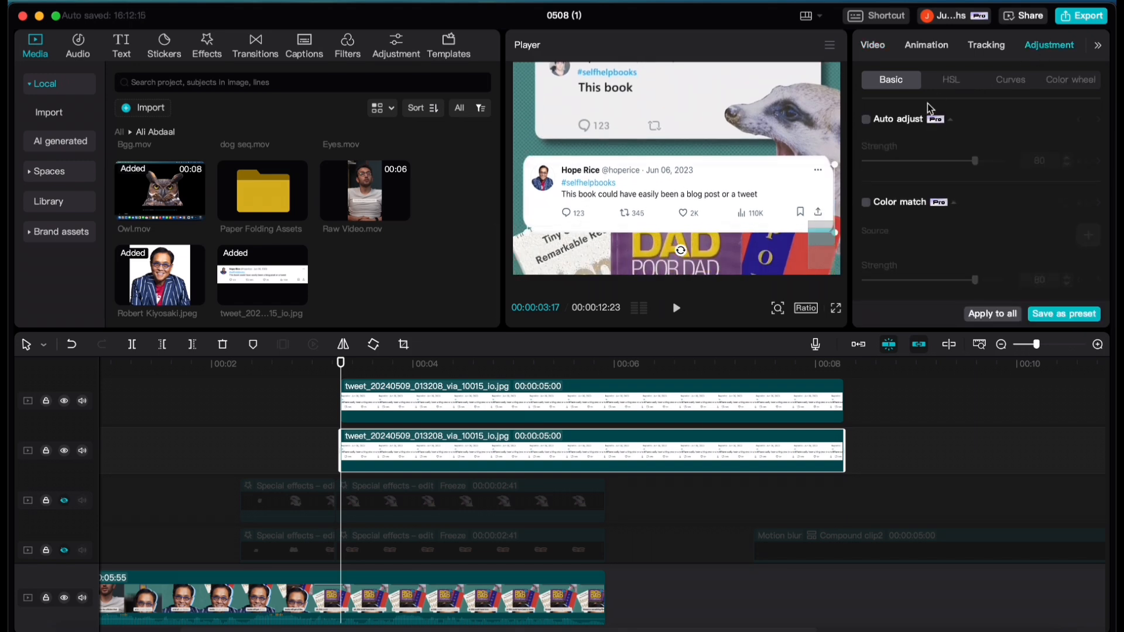
scroll(978, 189, "down", 6)
scroll(937, 190, "up", 4)
left_click_drag(933, 189, 864, 189)
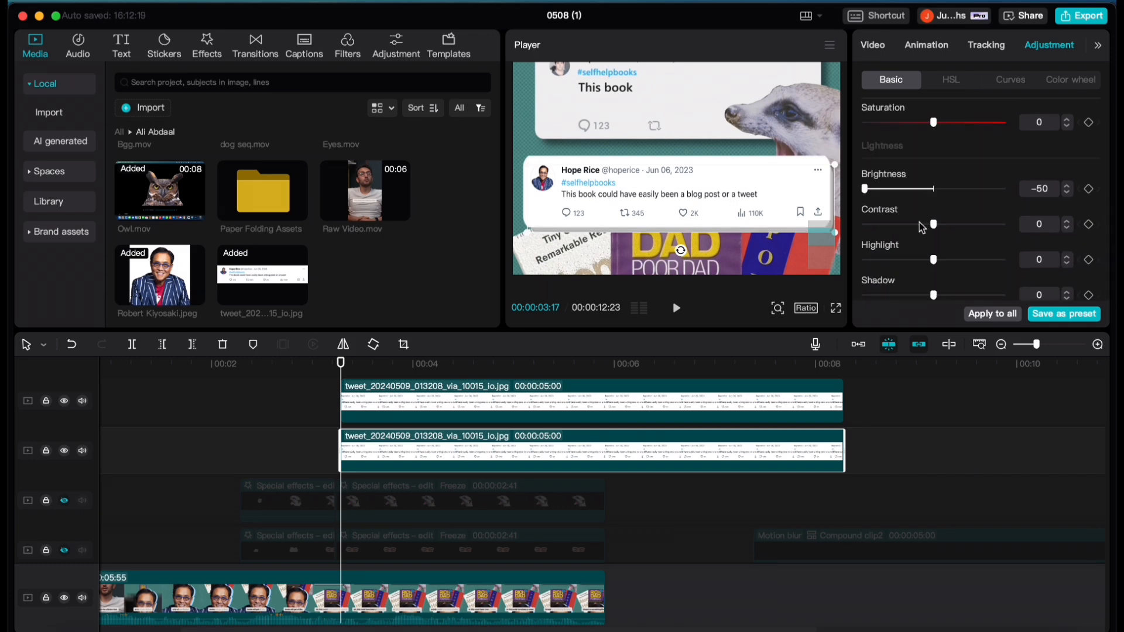
scroll(919, 223, "down", 1)
left_click_drag(933, 193, 865, 193)
scroll(872, 246, "down", 1)
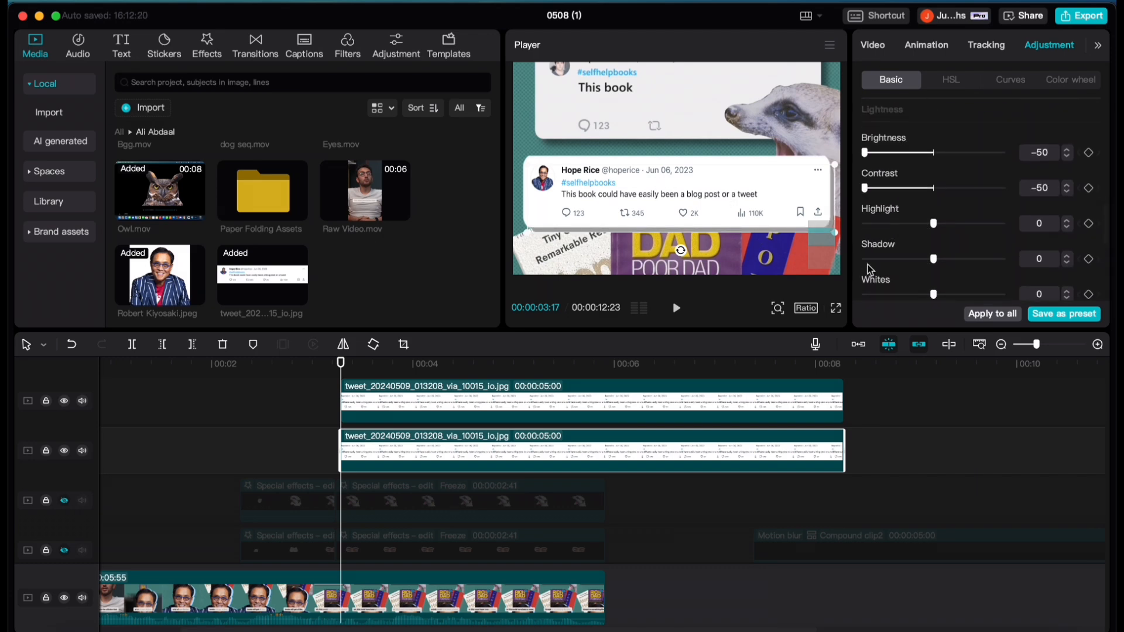
left_click_drag(933, 218, 865, 218)
left_click_drag(933, 253, 864, 253)
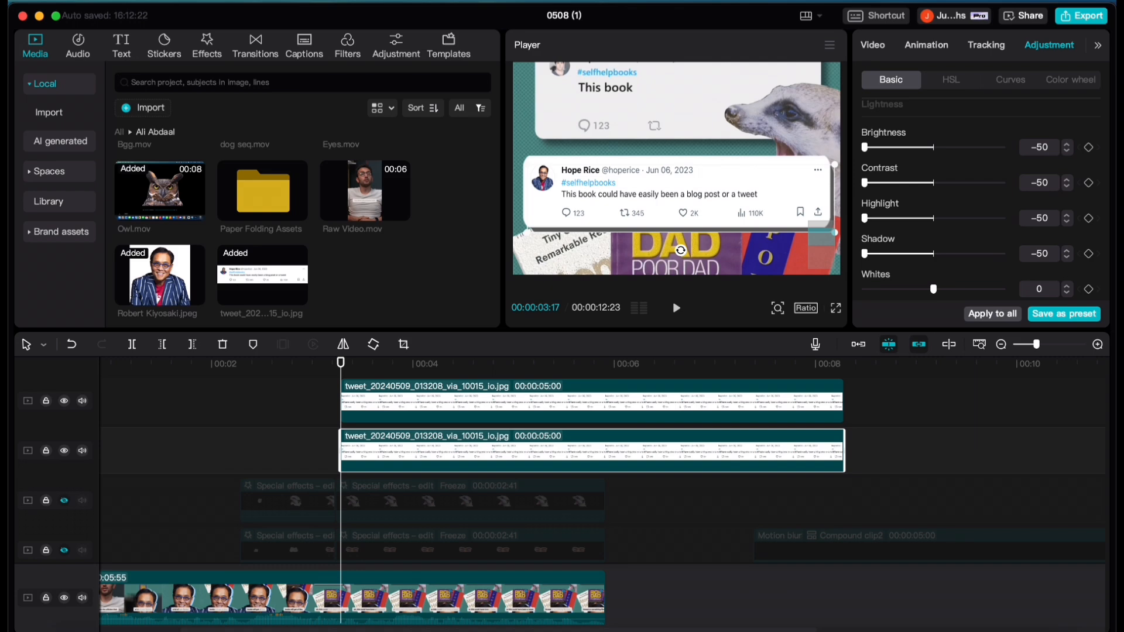
scroll(926, 275, "down", 1)
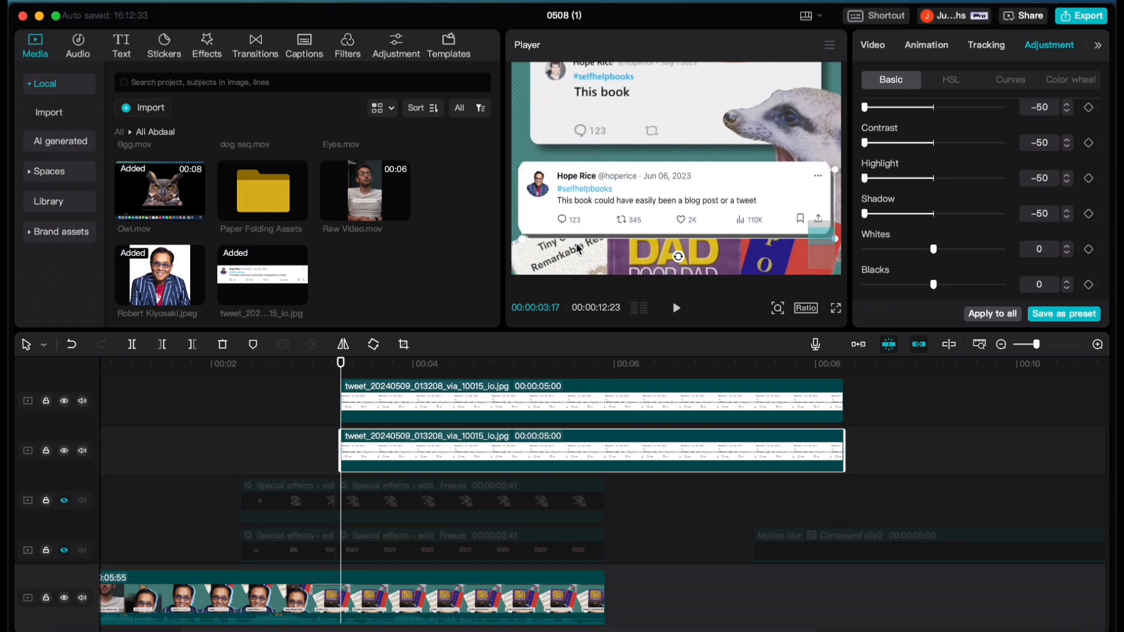
Lower the blend opacity of the darkened tweet copy
left_click(873, 46)
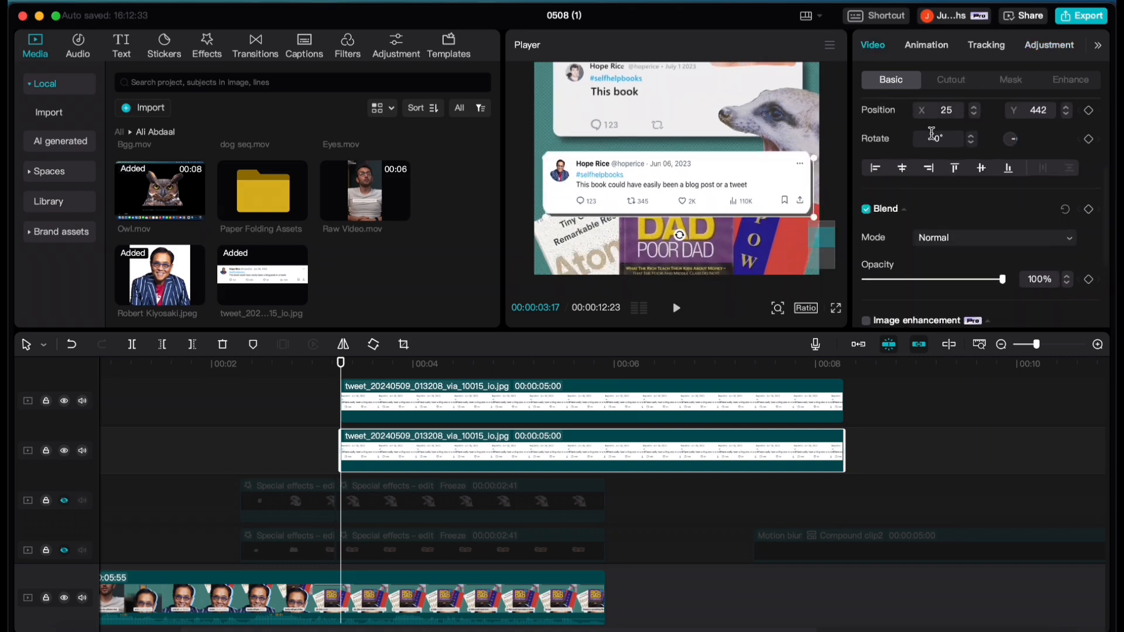
scroll(917, 234, "down", 5)
scroll(917, 237, "up", 4)
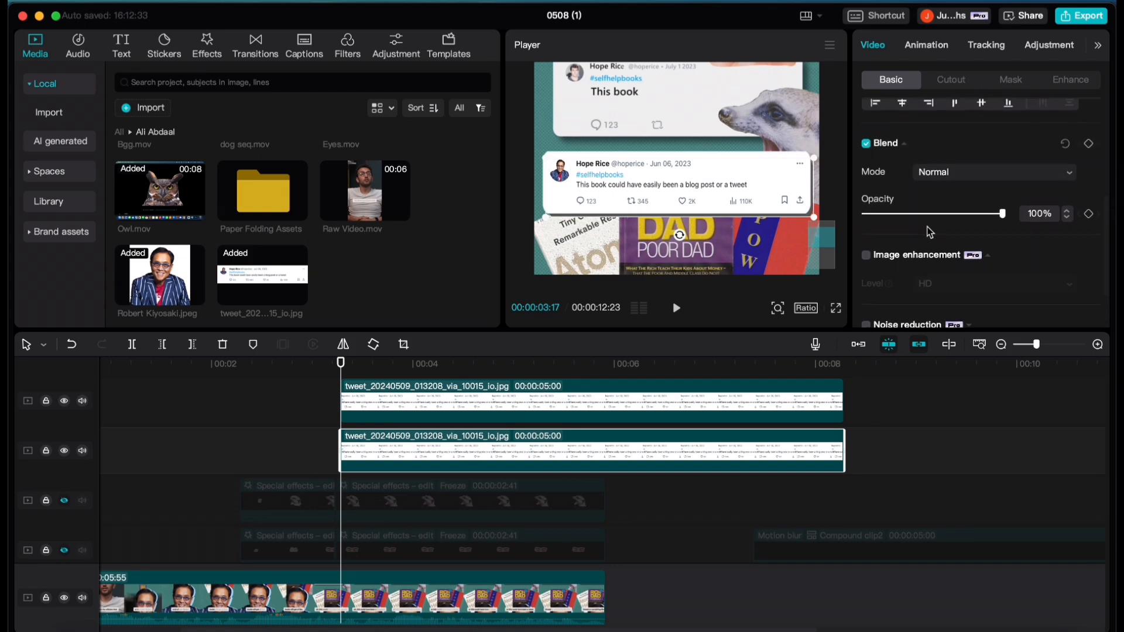
left_click_drag(973, 258, 881, 260)
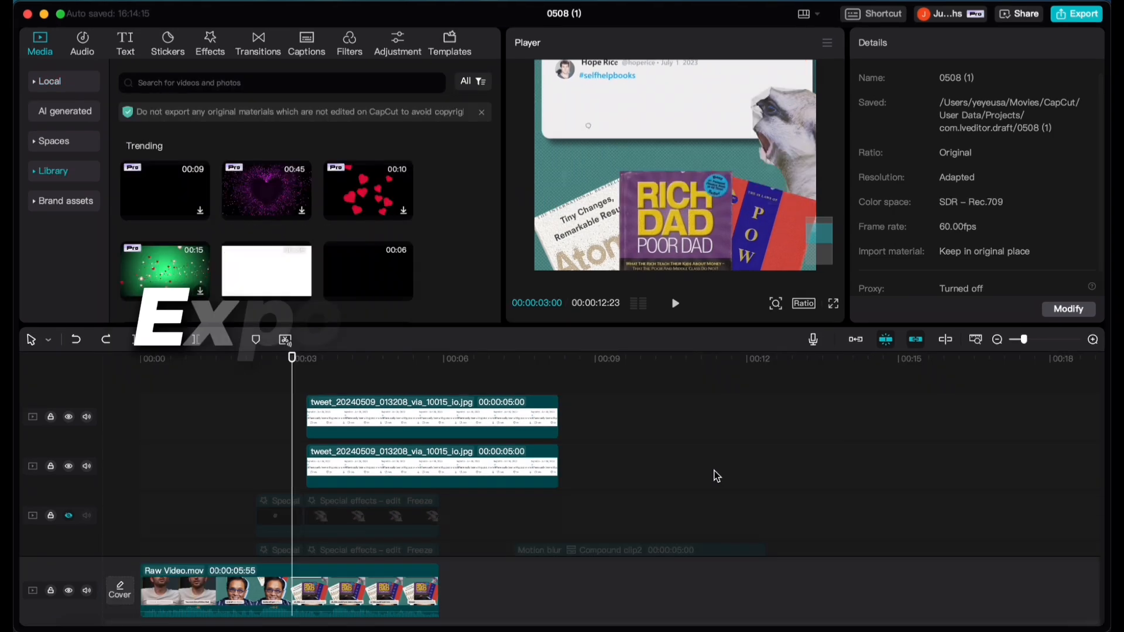
Move both tweet clips together past the end of the other clips, so they start at 00:00:12:23
left_click_drag(712, 472, 533, 432)
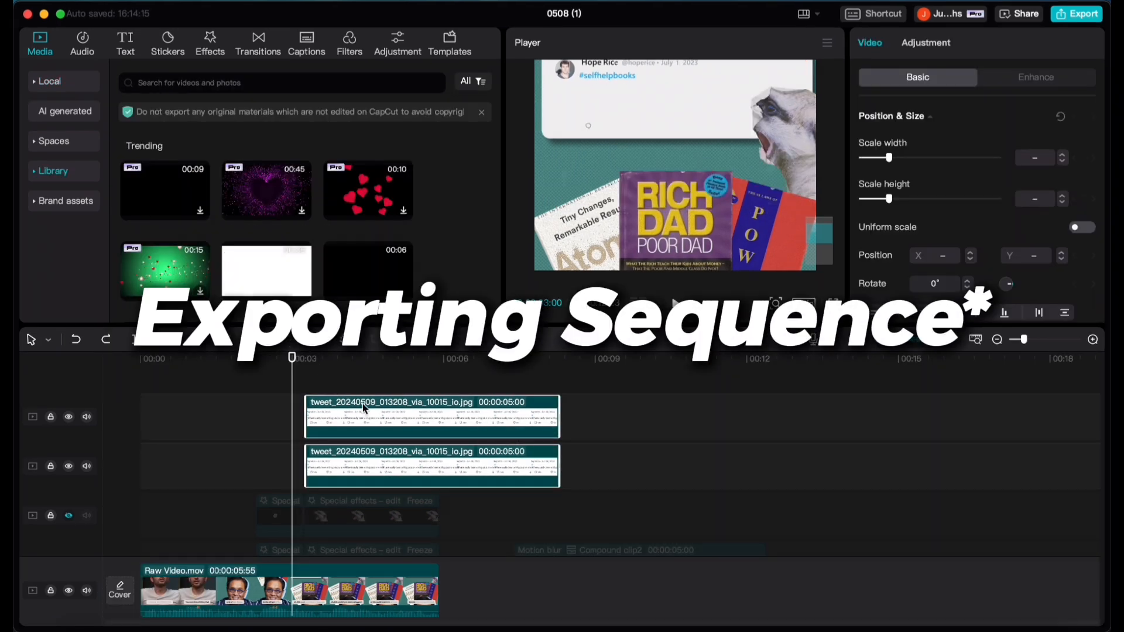
left_click_drag(363, 405, 822, 441)
scroll(826, 468, "down", 3)
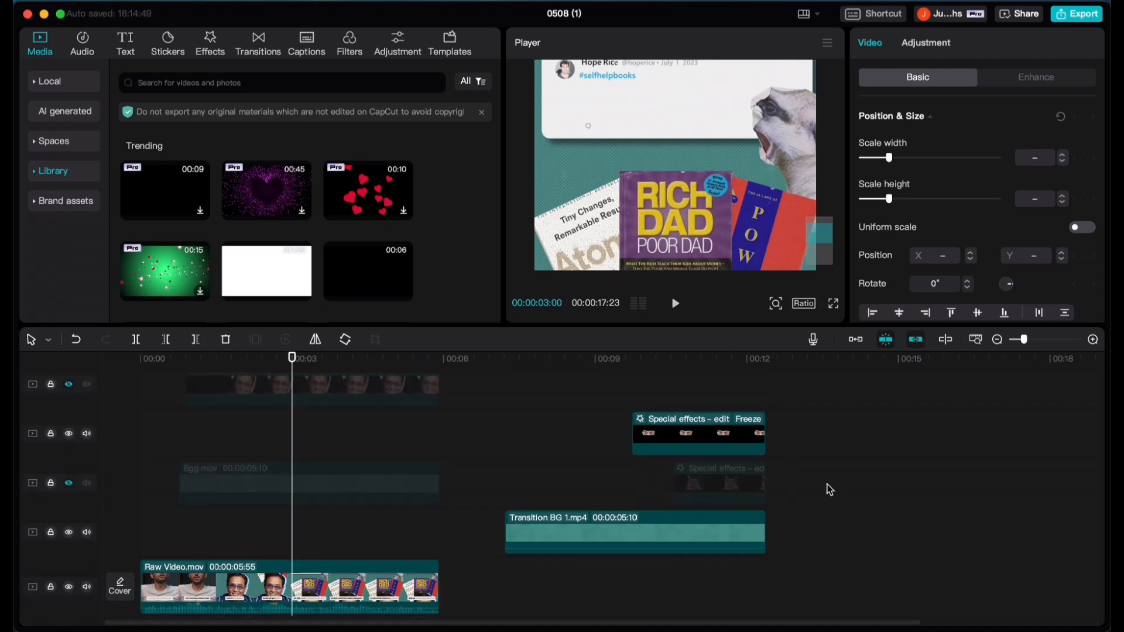
scroll(904, 509, "up", 3)
scroll(780, 464, "right", 4)
left_click(553, 395)
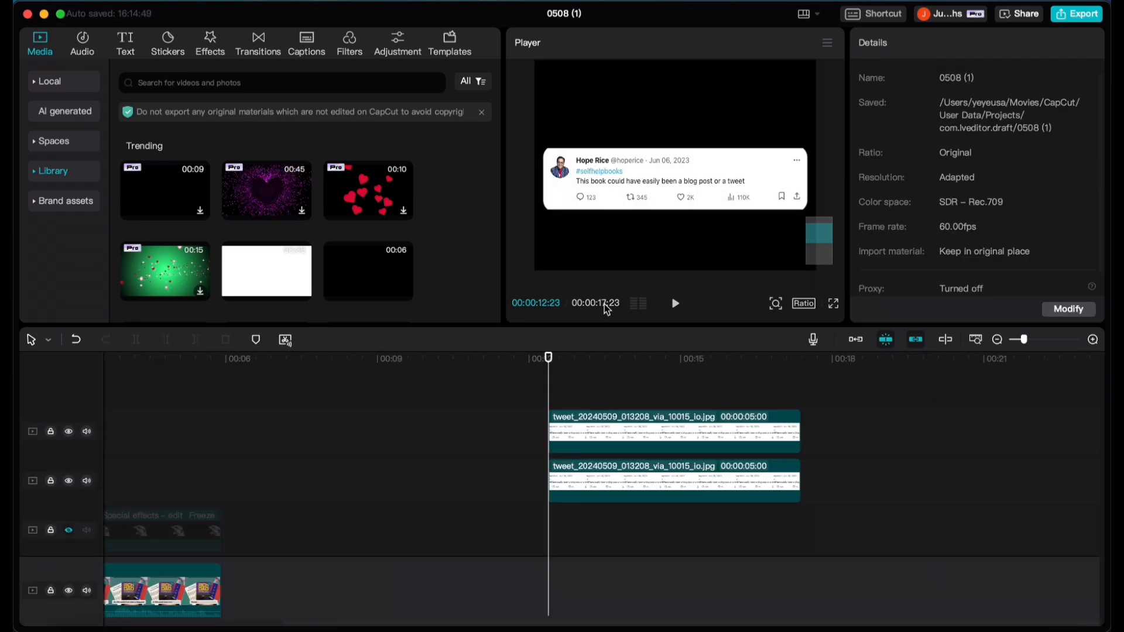
scroll(627, 409, "down", 1)
Search the stock library for "green", place a green screen clip beneath both tweet clips, and scale it to 391%
left_click(245, 84)
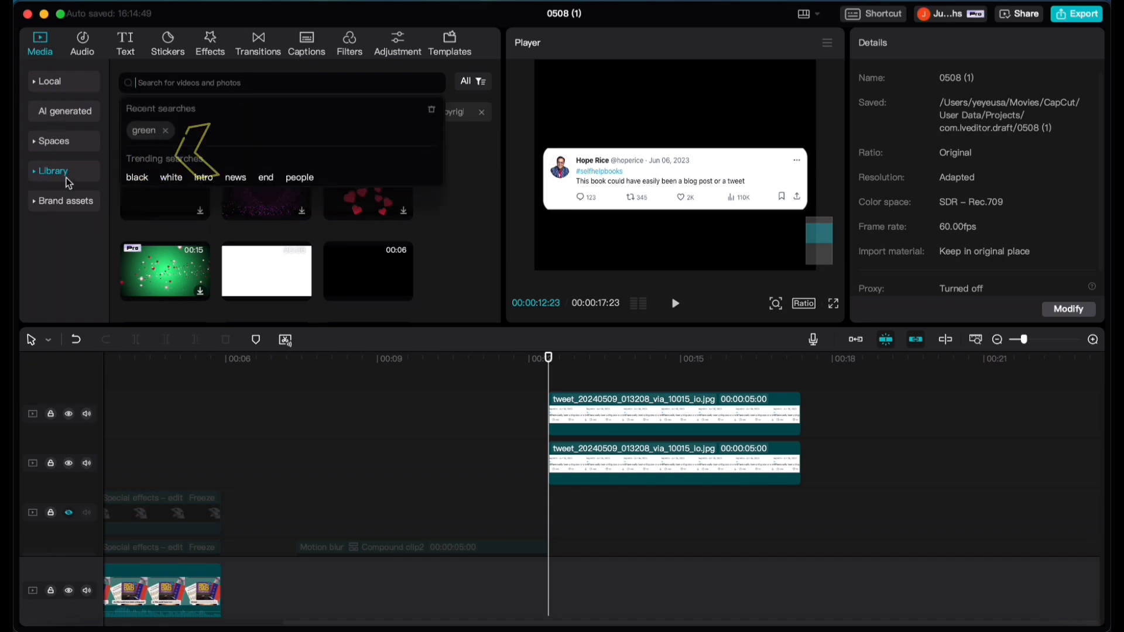
left_click(141, 131)
left_click_drag(269, 281, 580, 503)
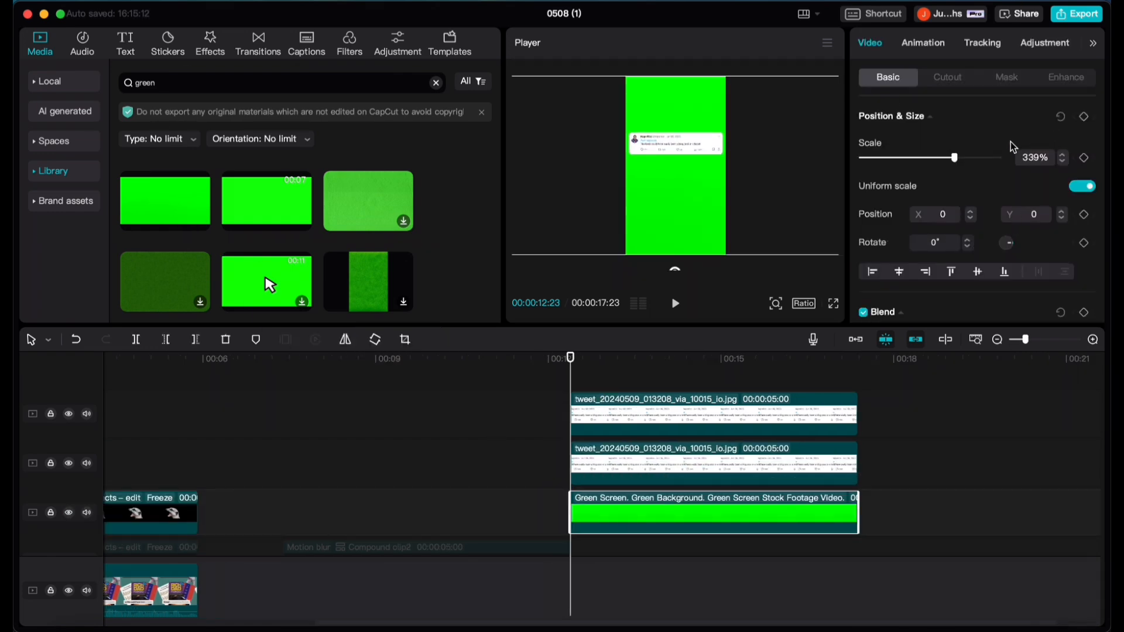
left_click_drag(960, 167, 972, 171)
scroll(769, 298, "up", 3)
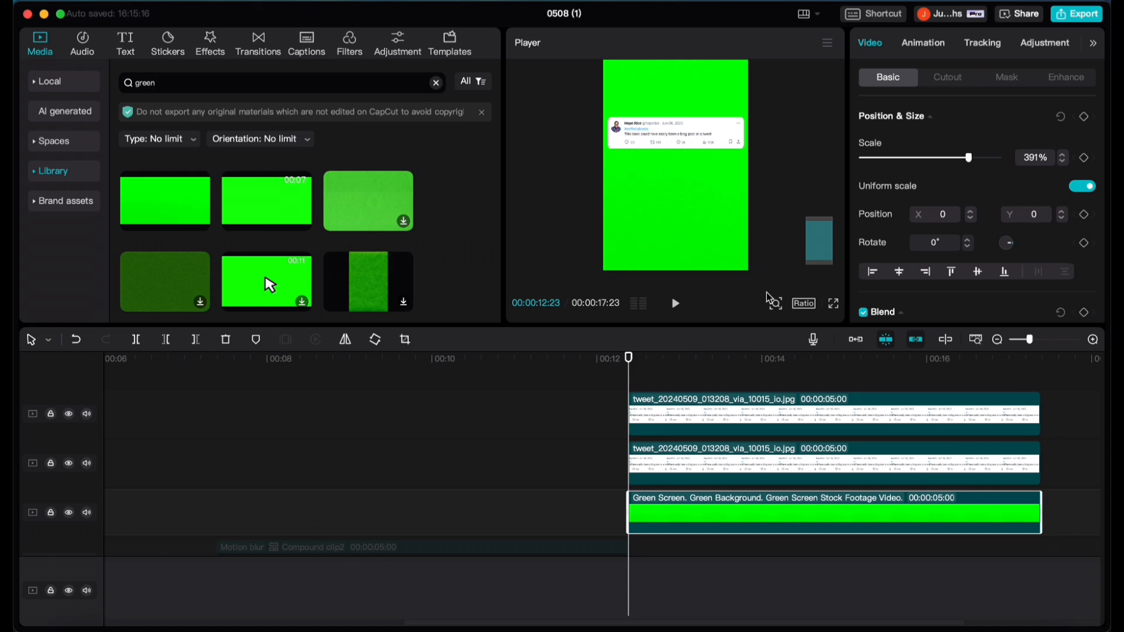
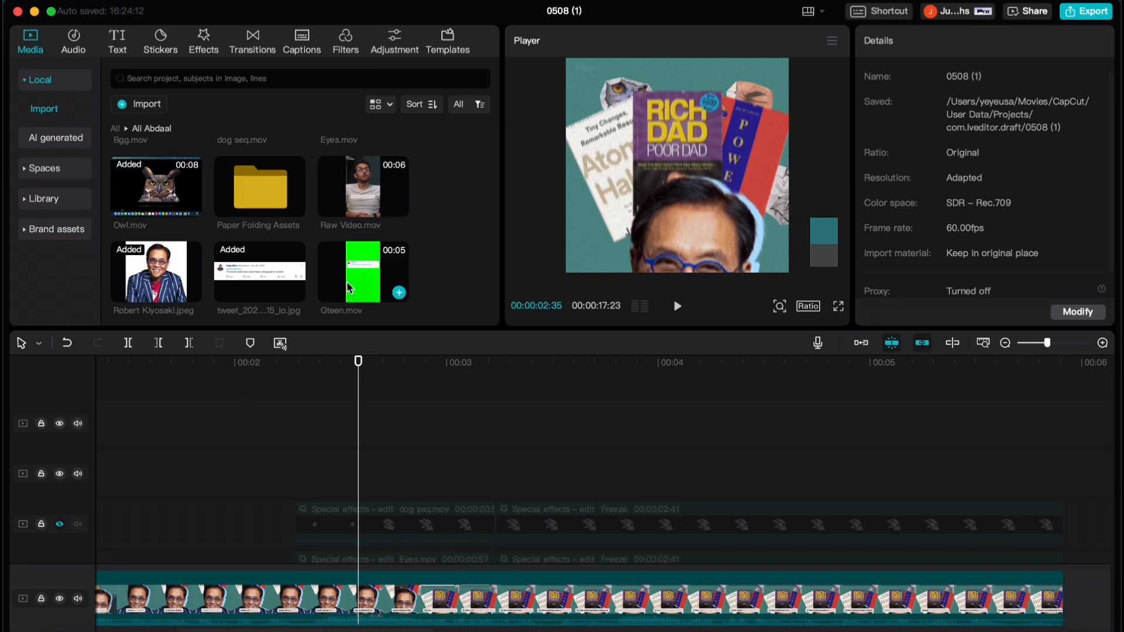
Add Gteen.mov on the upper track at 00:00:02:35 and trim its end to match the main video
left_click_drag(399, 293, 361, 486)
key("super+minus")
left_click_drag(875, 472, 680, 471)
Enable Chroma key on Gteen.mov and remove its green background with the color picker
left_click(954, 76)
scroll(937, 194, "down", 3)
left_click(868, 202)
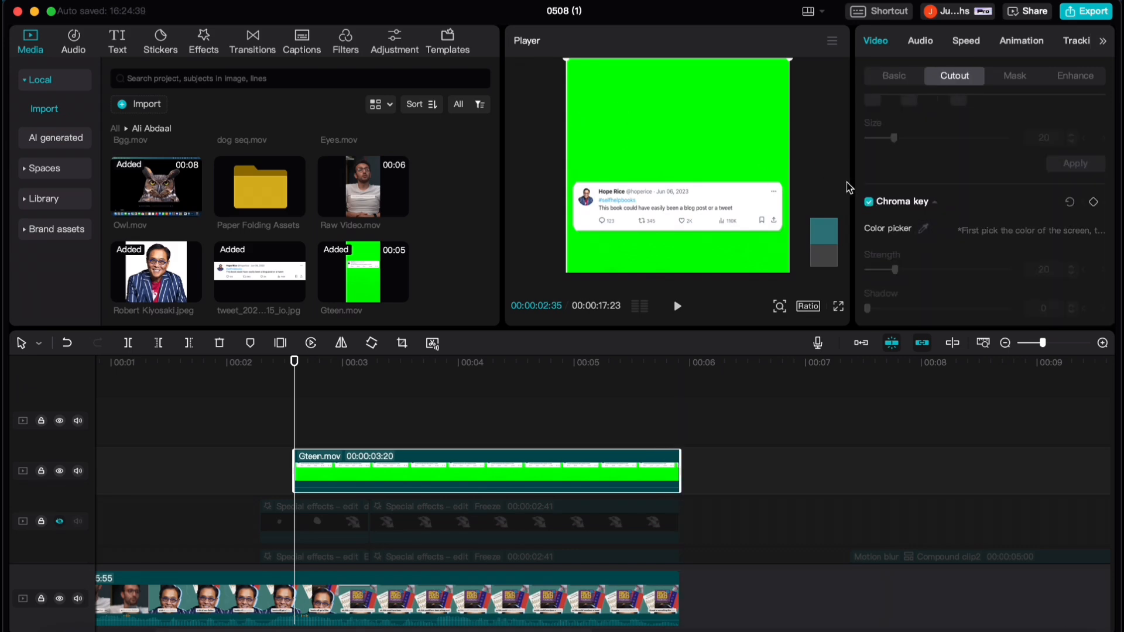
left_click(925, 233)
scroll(936, 269, "down", 1)
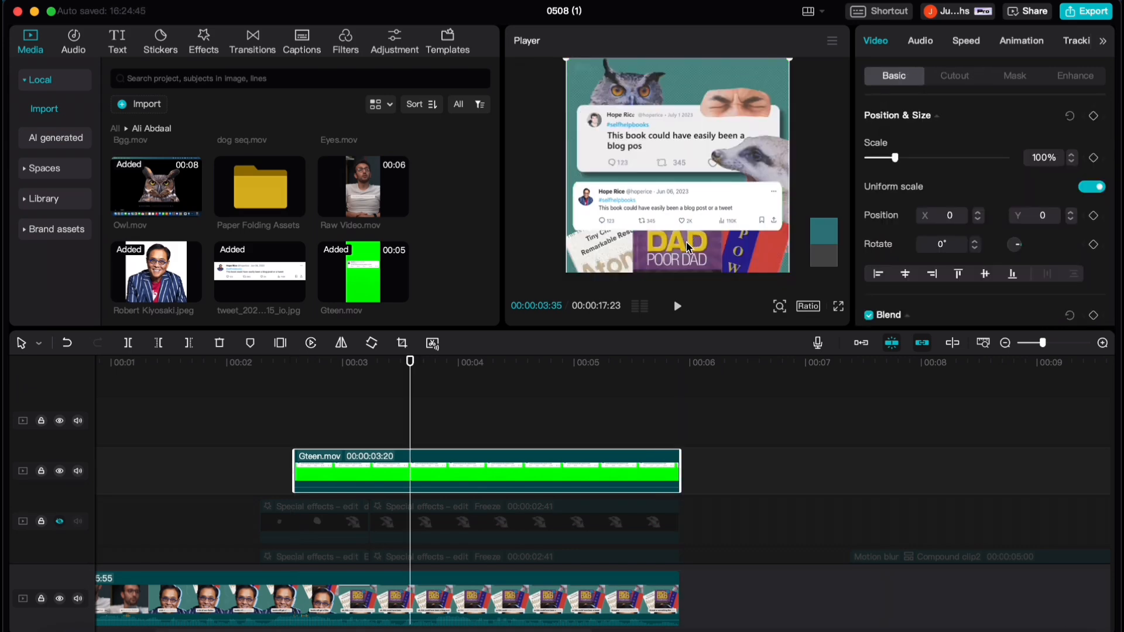
Position Gteen.mov at Y 781, scale it to 85%, and keyframe its scale and position at 00:00:02:36
left_click_drag(687, 243, 684, 174)
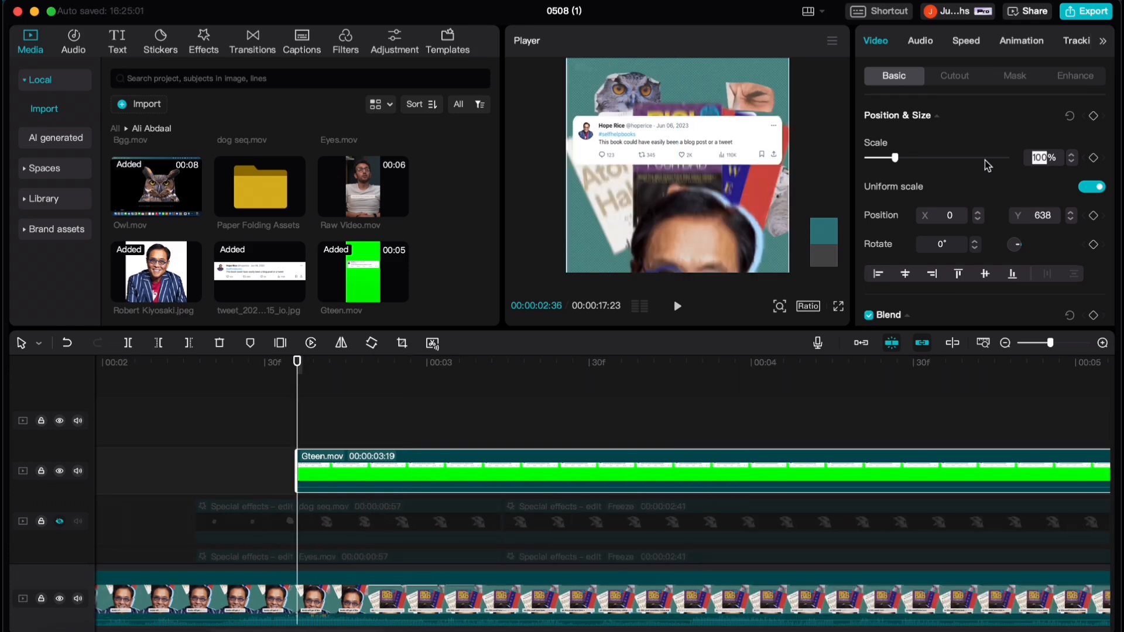
type("85")
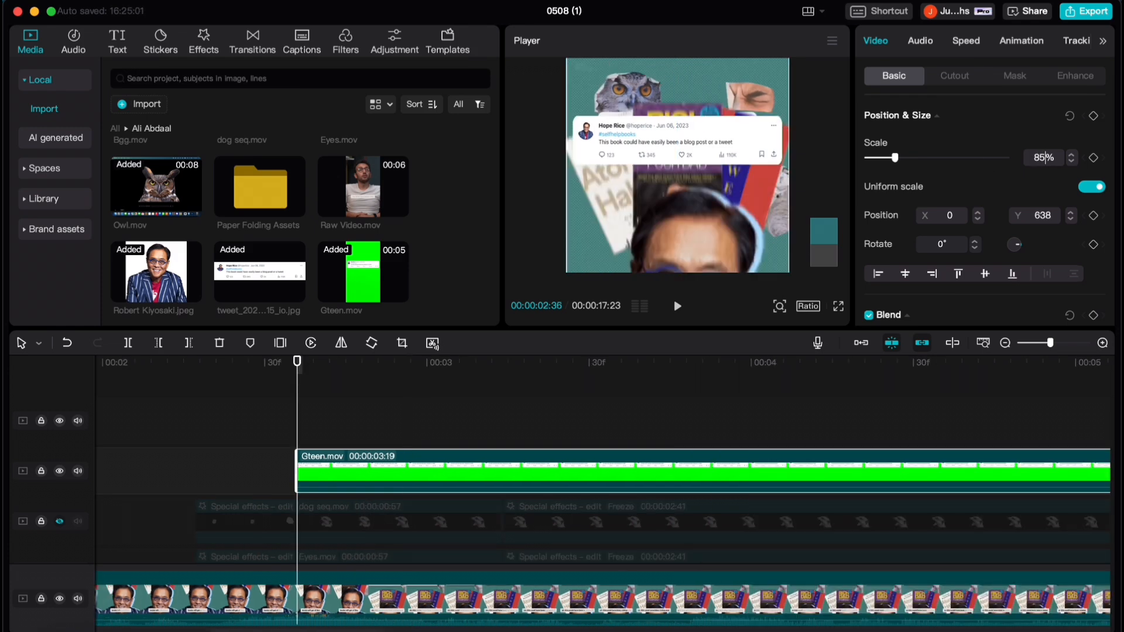
key("Return")
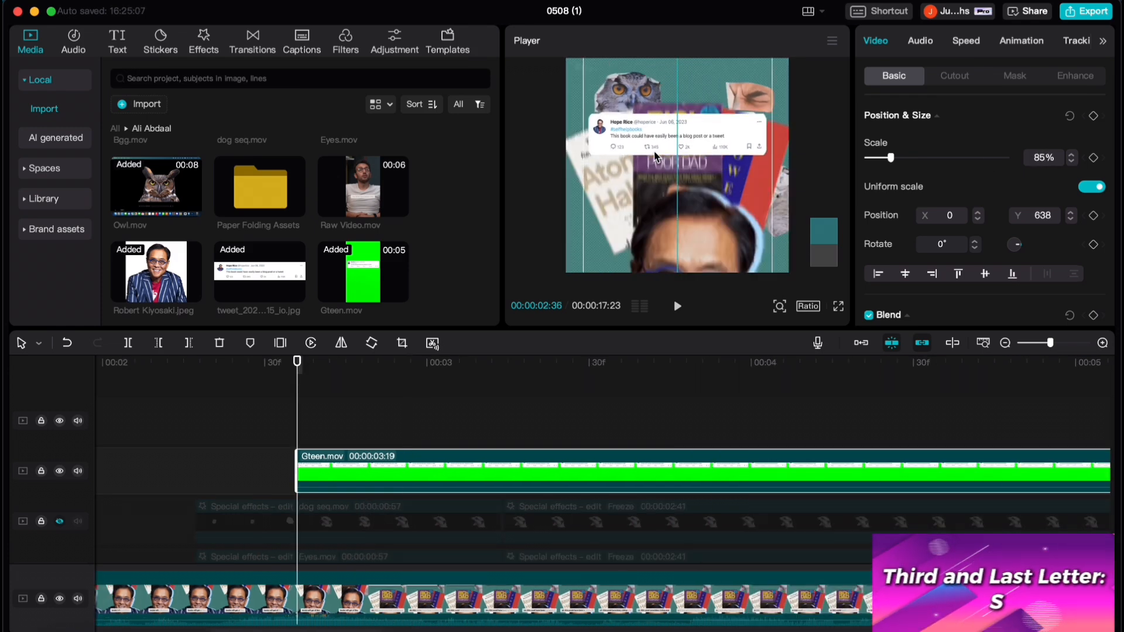
left_click(1093, 157)
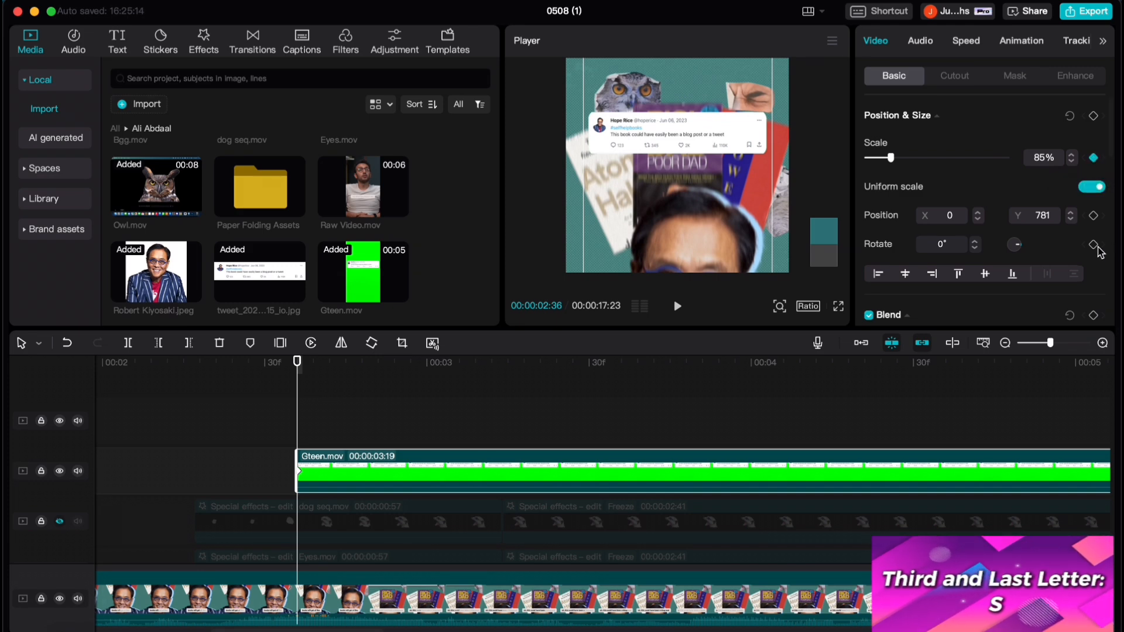
Hide the Gteen.mov track to inspect the reference tweet up to 00:00:02:48, then unhide it and set the clip's scale to 120% there
left_click(59, 470)
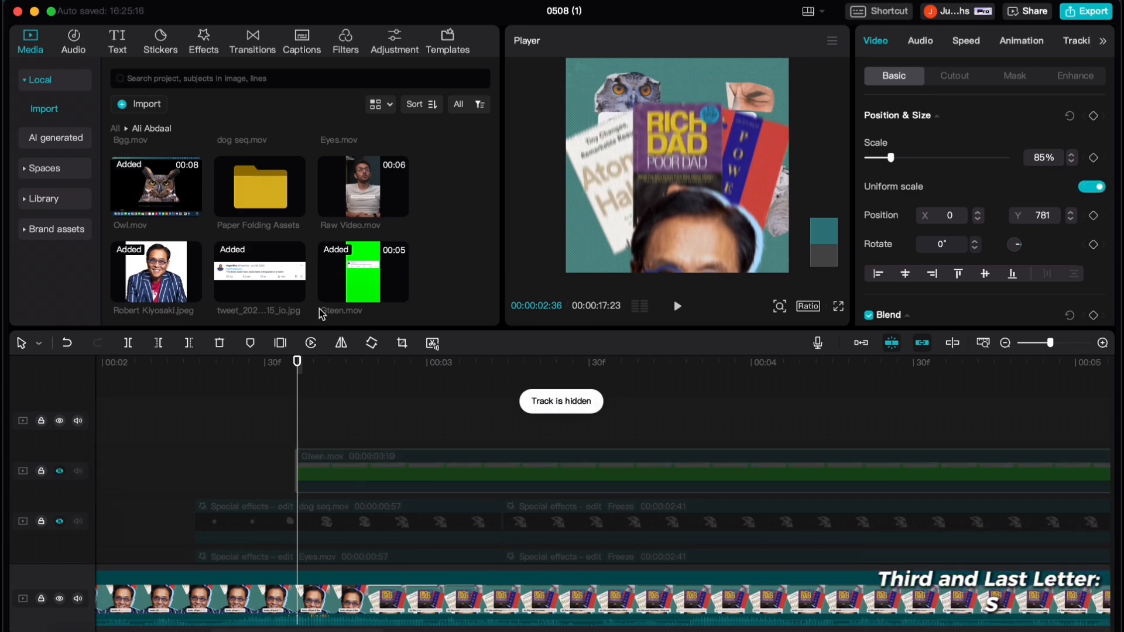
left_click_drag(294, 372, 339, 379)
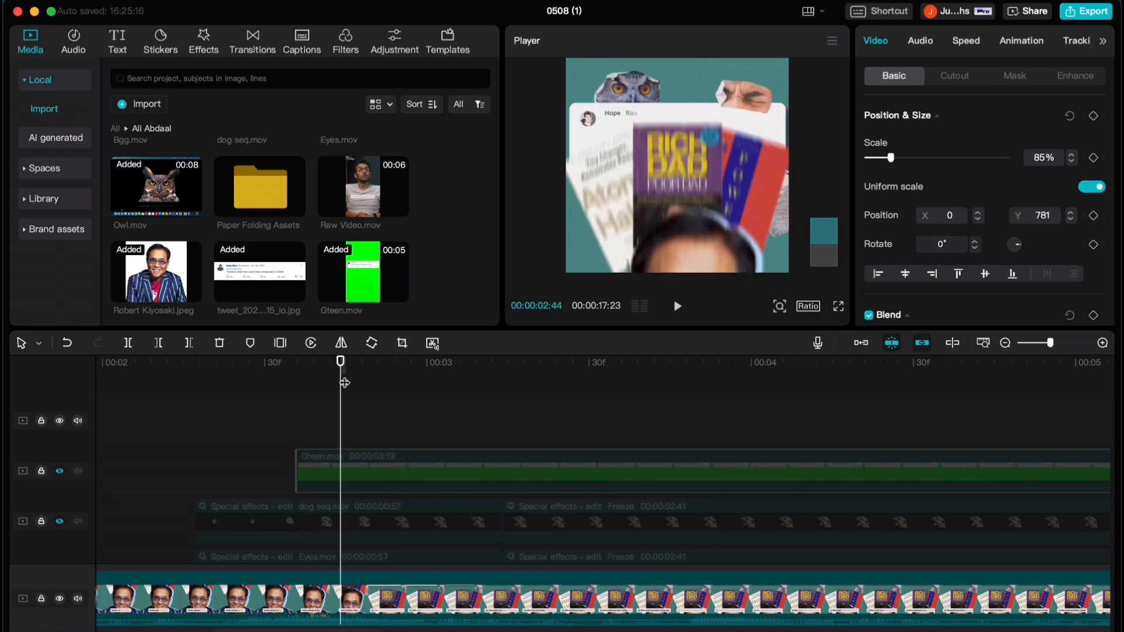
scroll(353, 388, "up", 2)
left_click(351, 389)
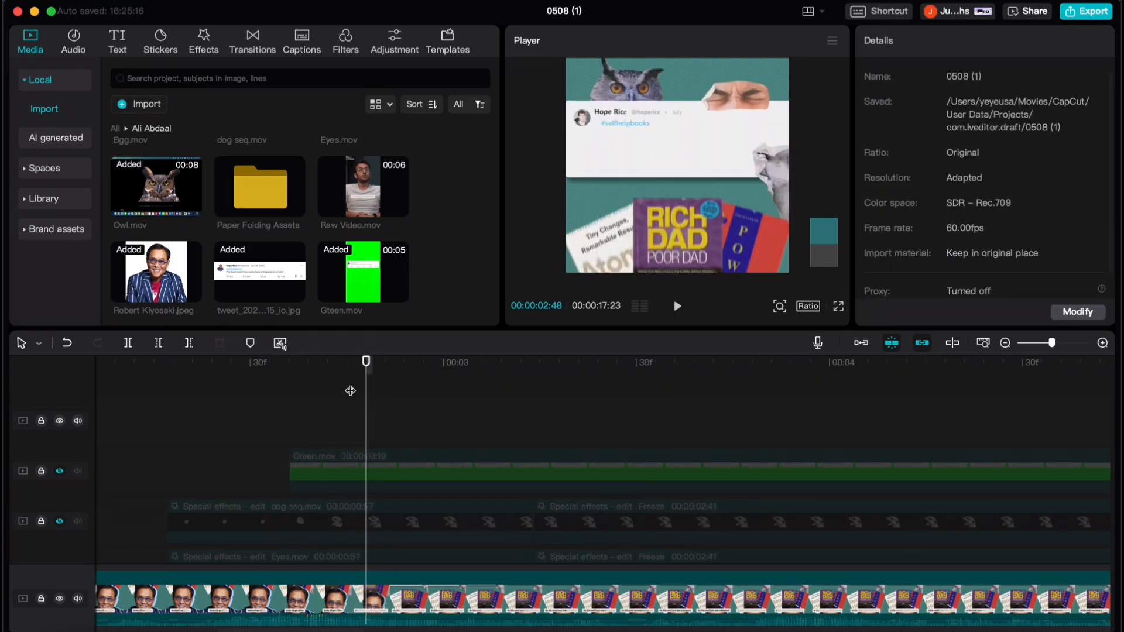
left_click(59, 470)
left_click(292, 471)
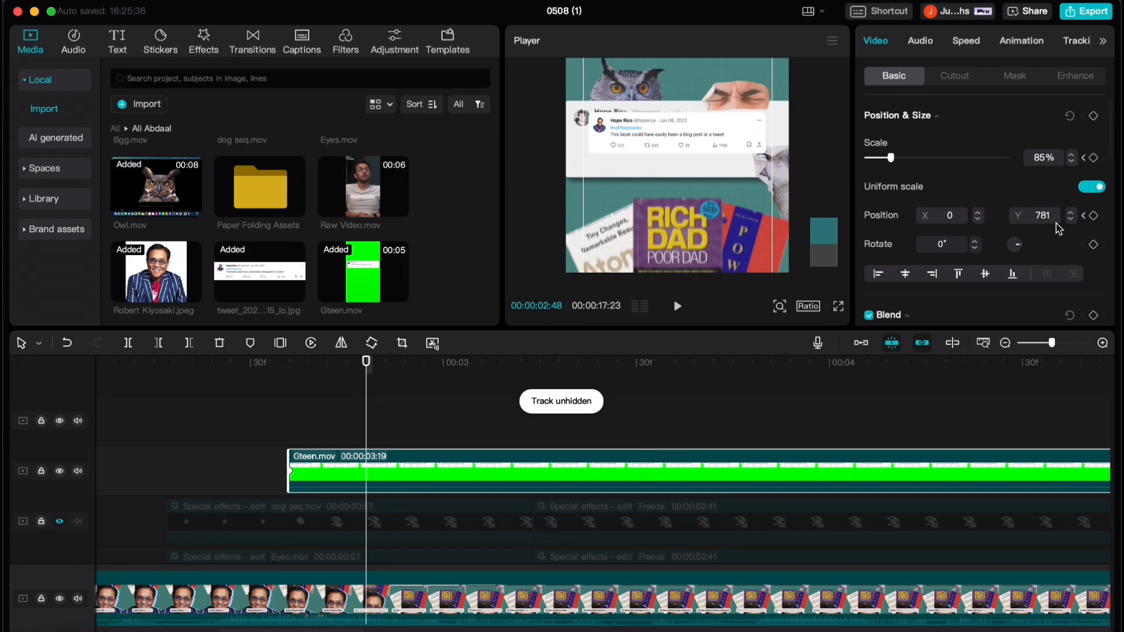
left_click_drag(1051, 158, 1017, 164)
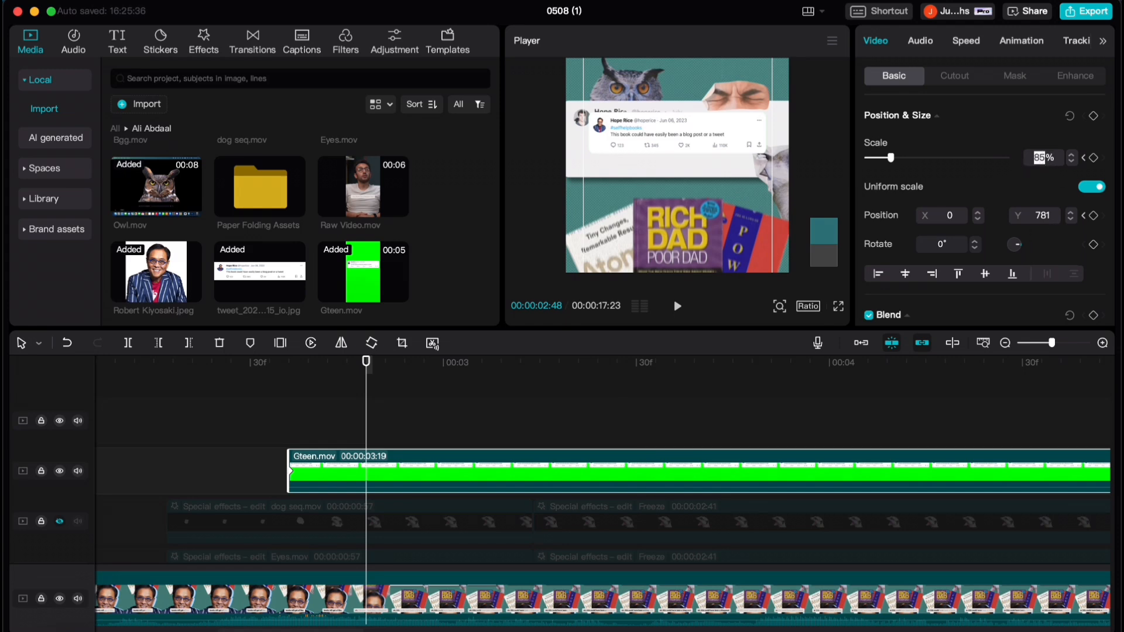
type("120")
key("Return")
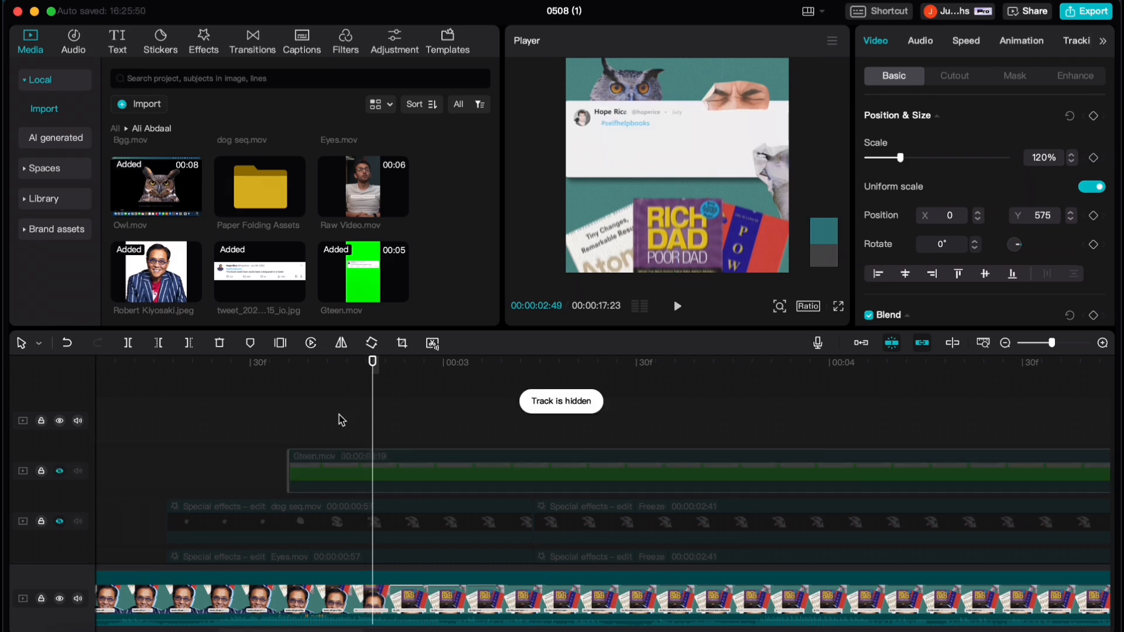
Inspect the reference tweet up to 00:00:03:03, then set Gteen.mov's scale to 100% and its Y position to 675 there
key("Right")
key("Right")
key("Right")
key("Right")
key("Right")
key("Right")
key("Right")
key("Right")
key("Right")
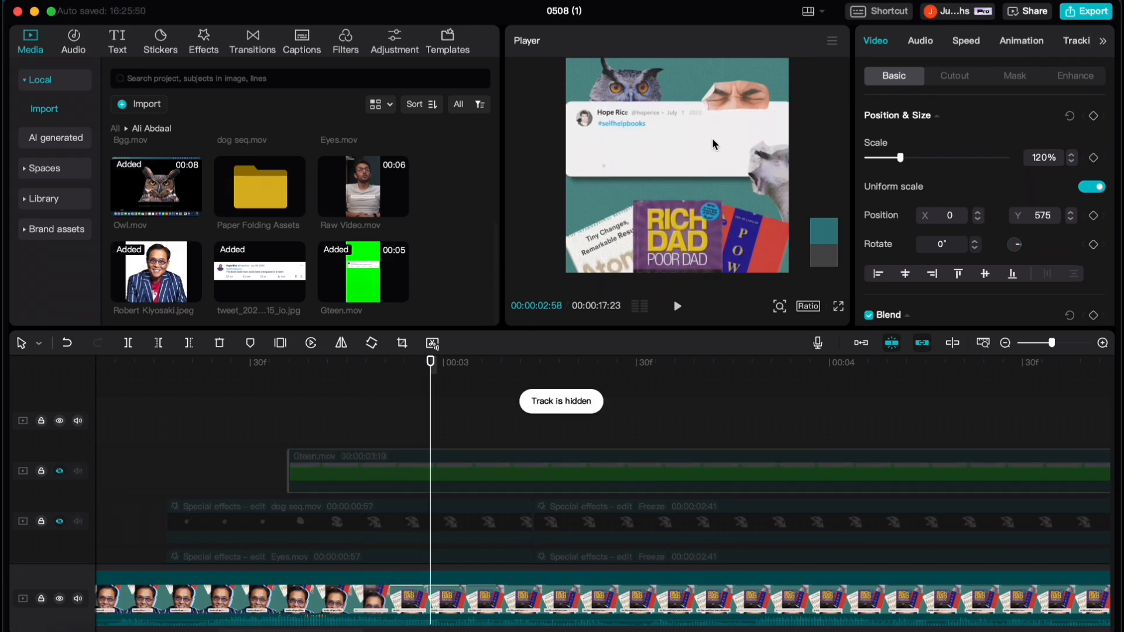
key("Right")
key("Right")
key("Right")
key("Right")
key("Right")
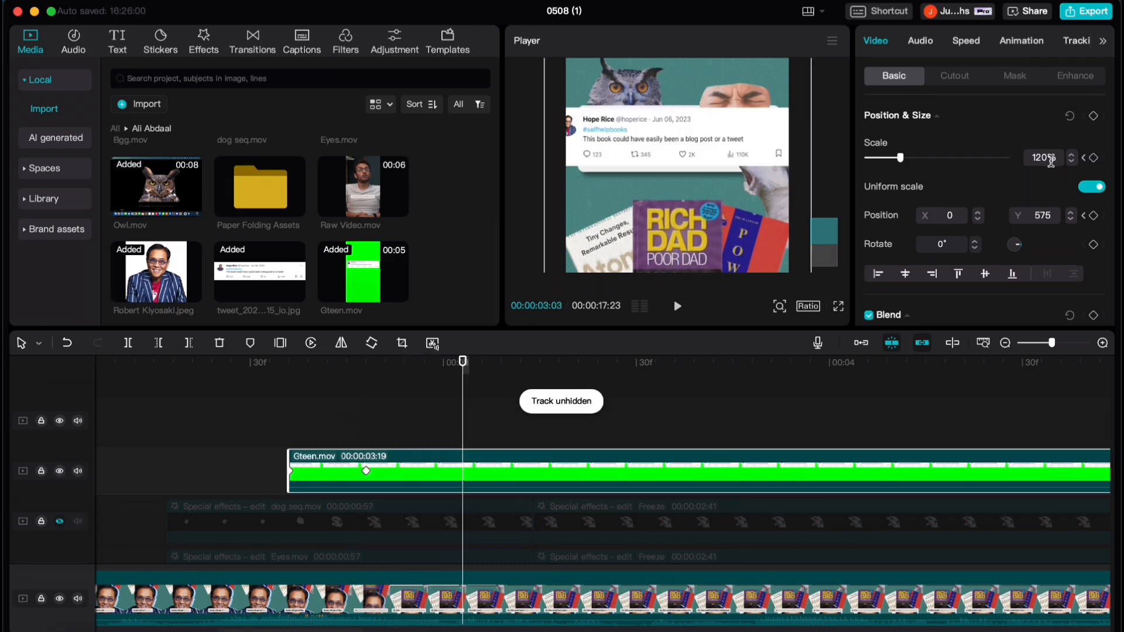
left_click(1047, 157)
type("100")
key("Return")
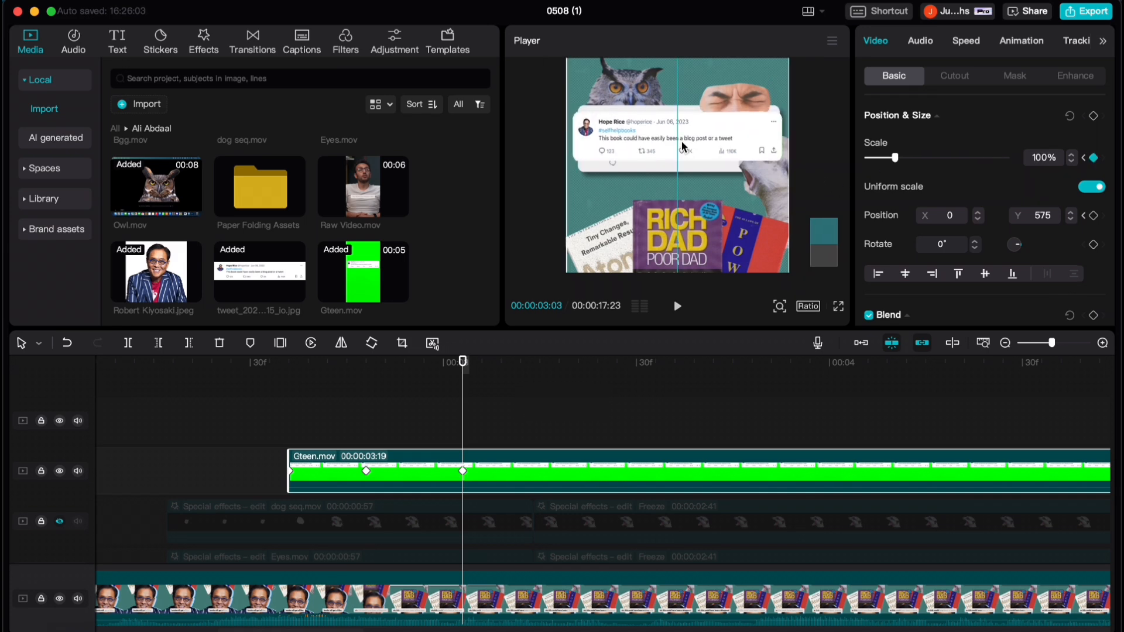
Play back the tweet's pop-in animation to review its timing against the reference
left_click(259, 406)
key("space")
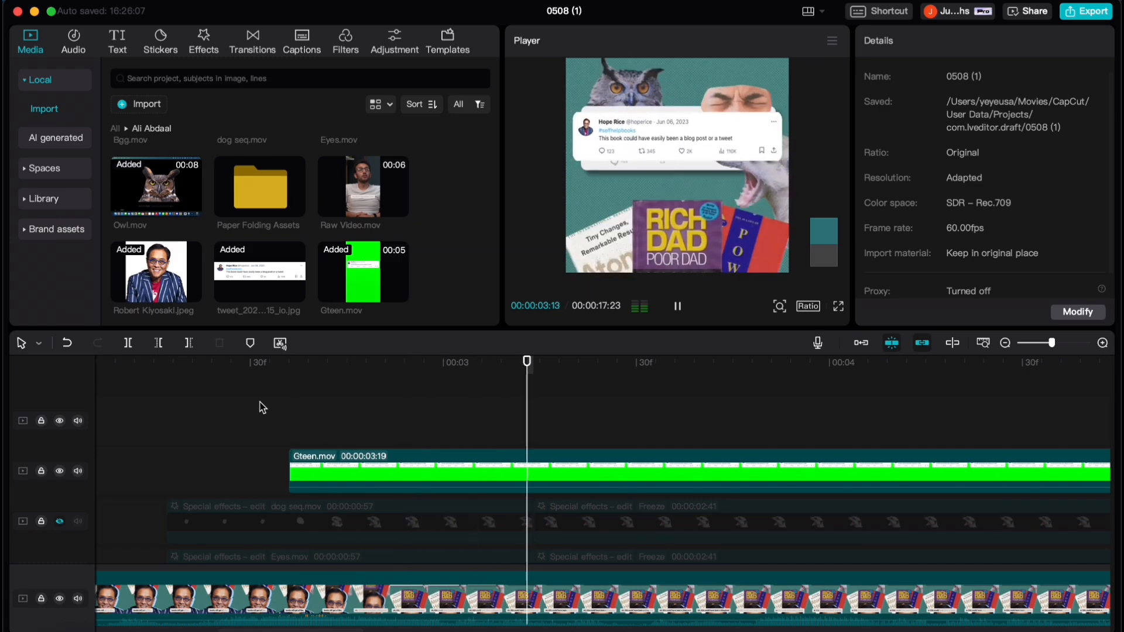
left_click(260, 411)
Show Gteen.mov's keyframe animation and apply the Ease Out 2 graph to its scale keyframes
double_click(394, 467)
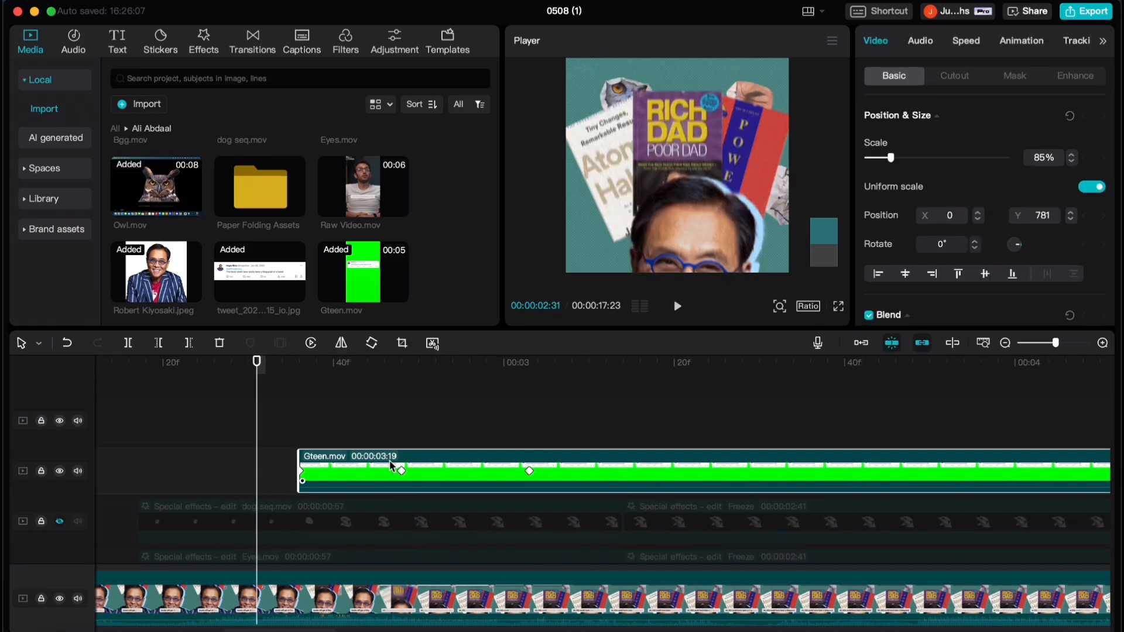
scroll(392, 467, "right", 3)
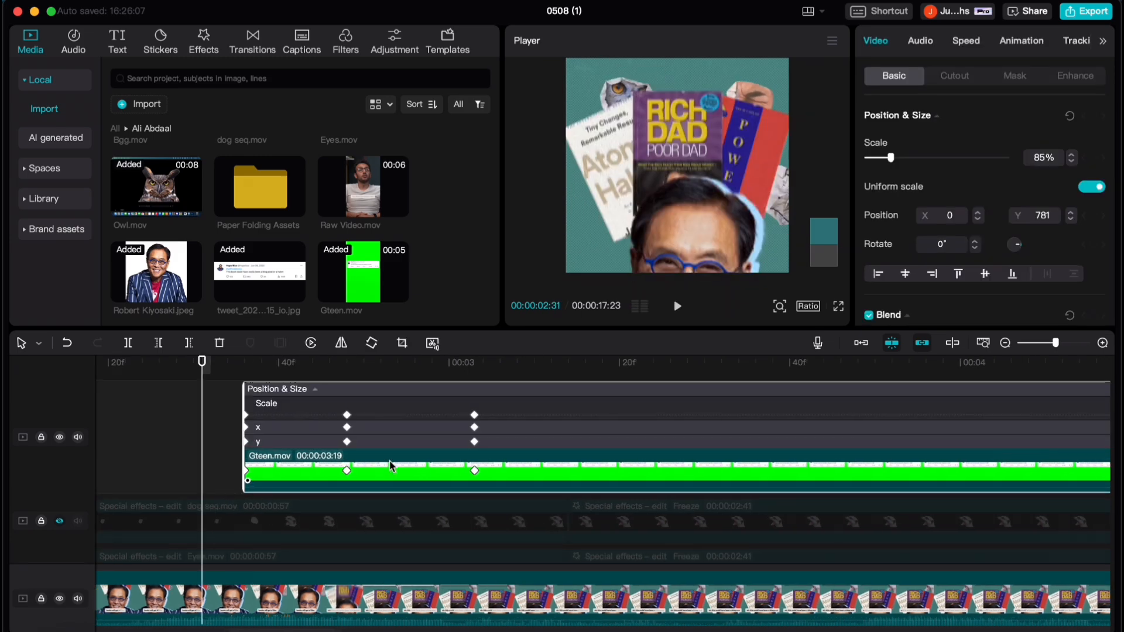
scroll(386, 444, "down", 3)
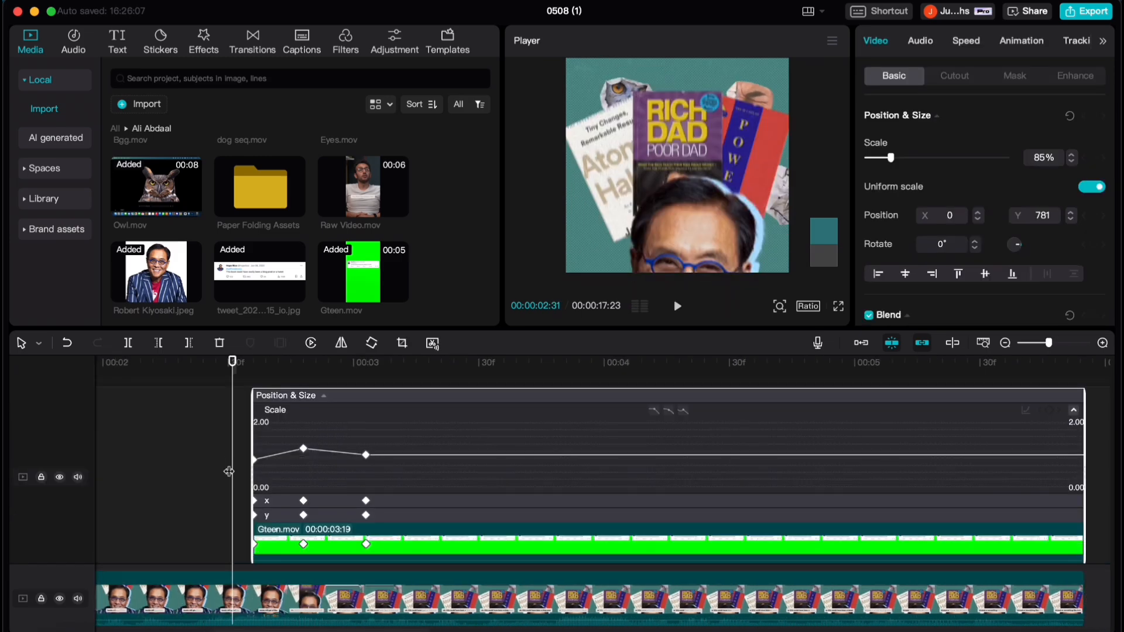
left_click(1026, 411)
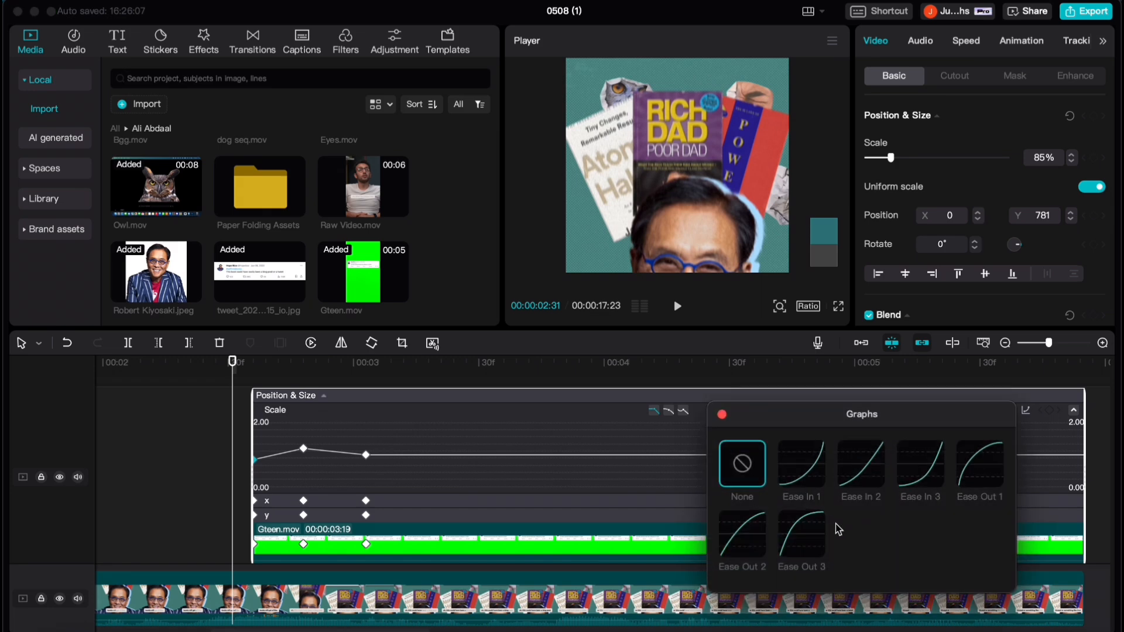
left_click(742, 534)
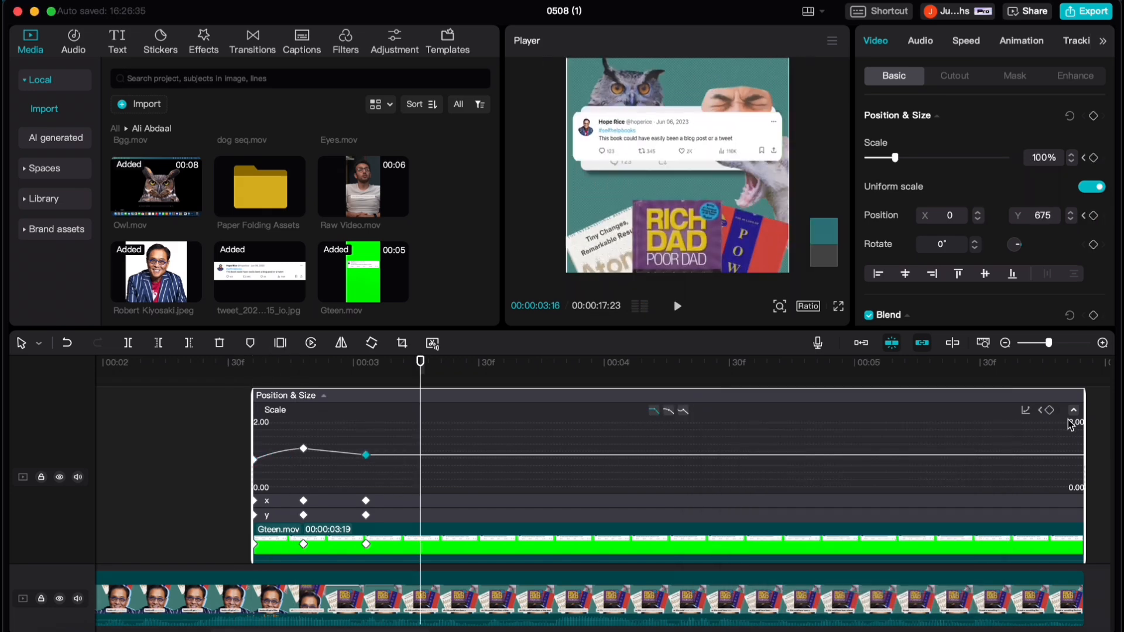
left_click(1026, 411)
left_click(743, 534)
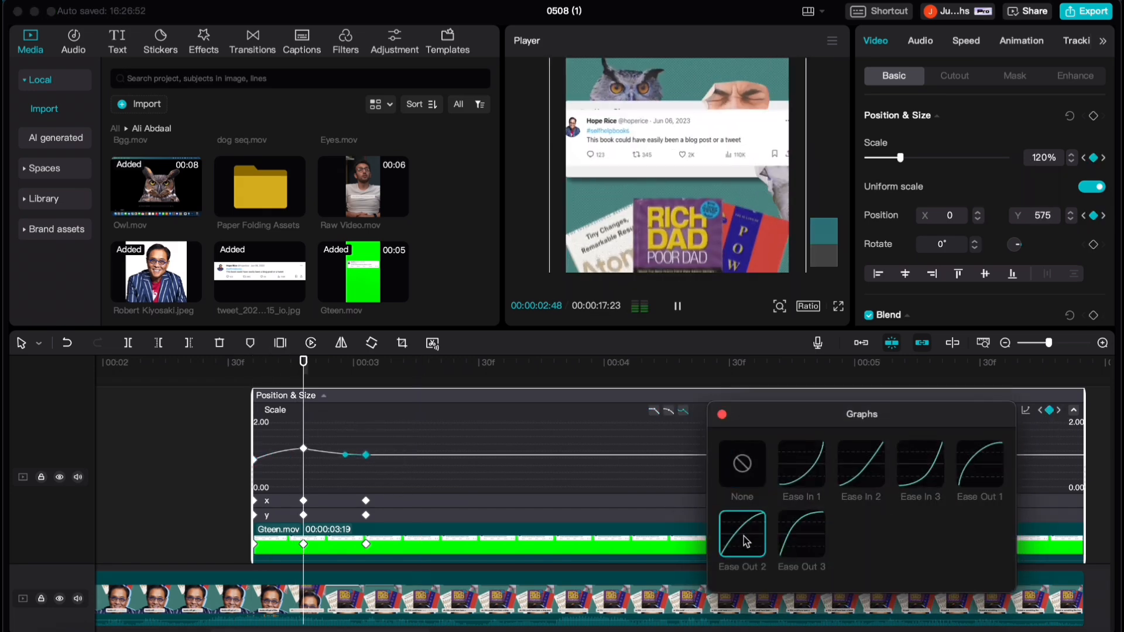
left_click(240, 366)
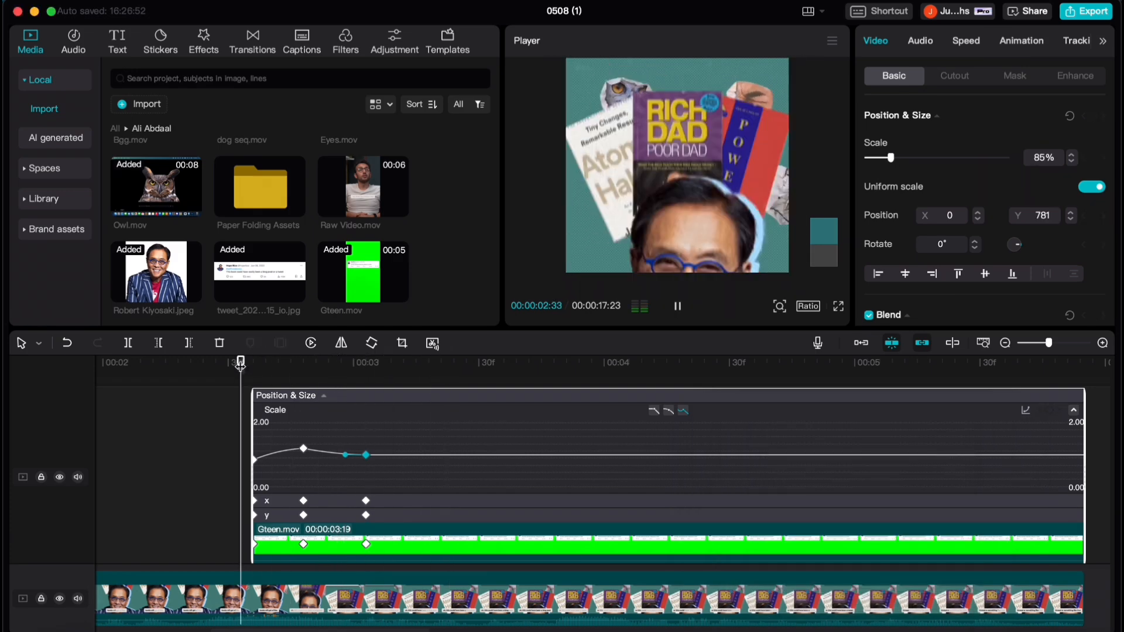
left_click(1074, 410)
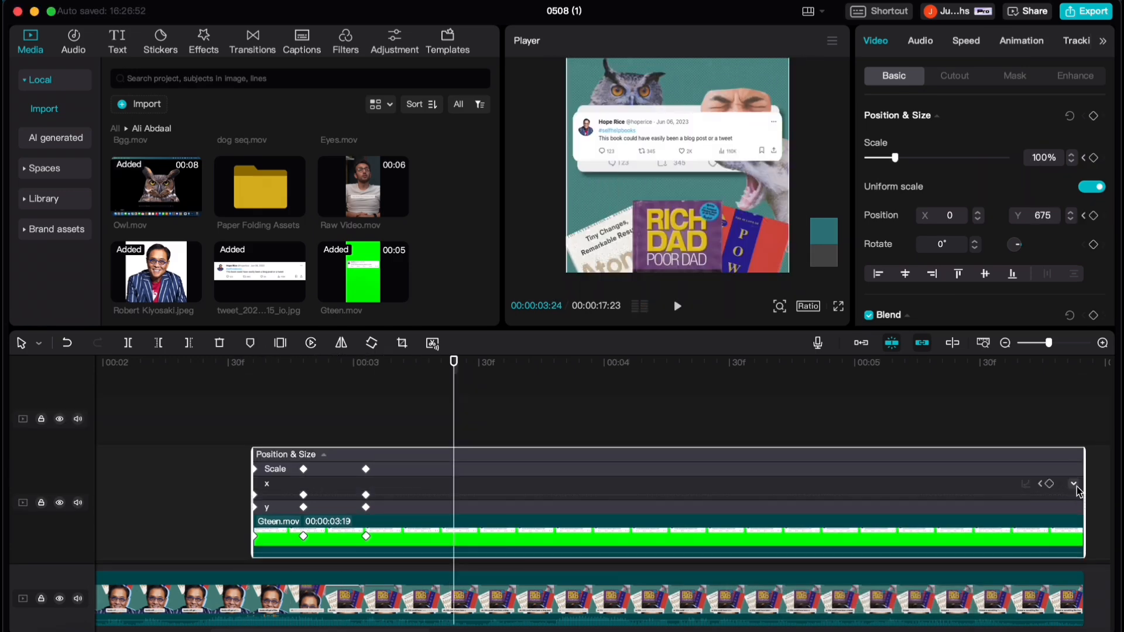
Apply the Ease Out 2 graph to Gteen.mov's x position keyframes
left_click(1075, 485)
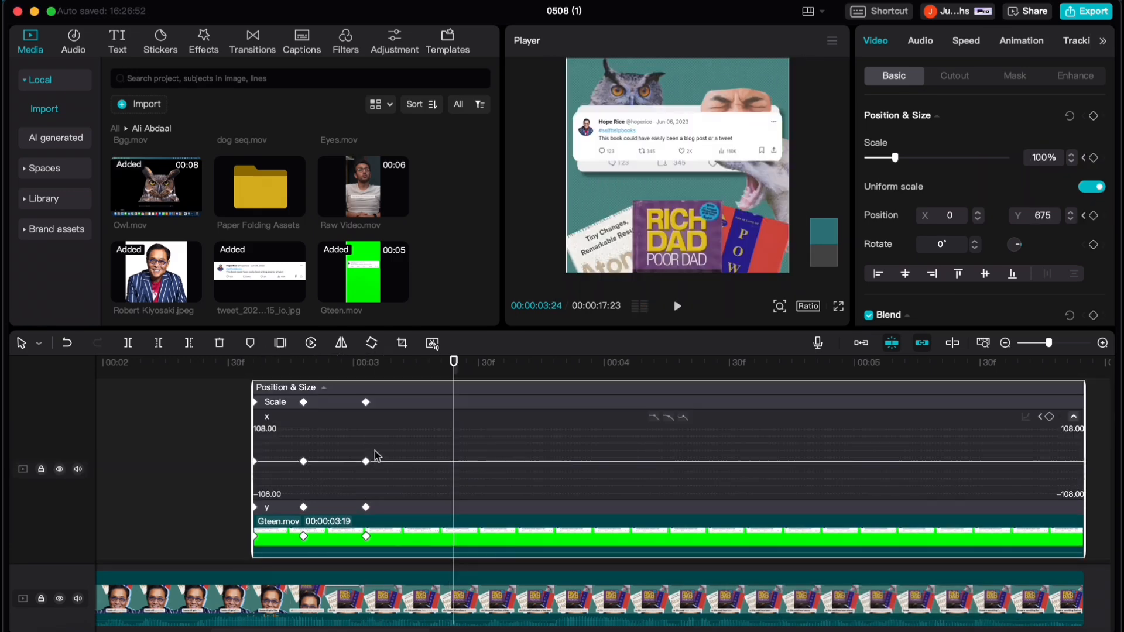
left_click(255, 461)
left_click(1025, 417)
left_click(743, 539)
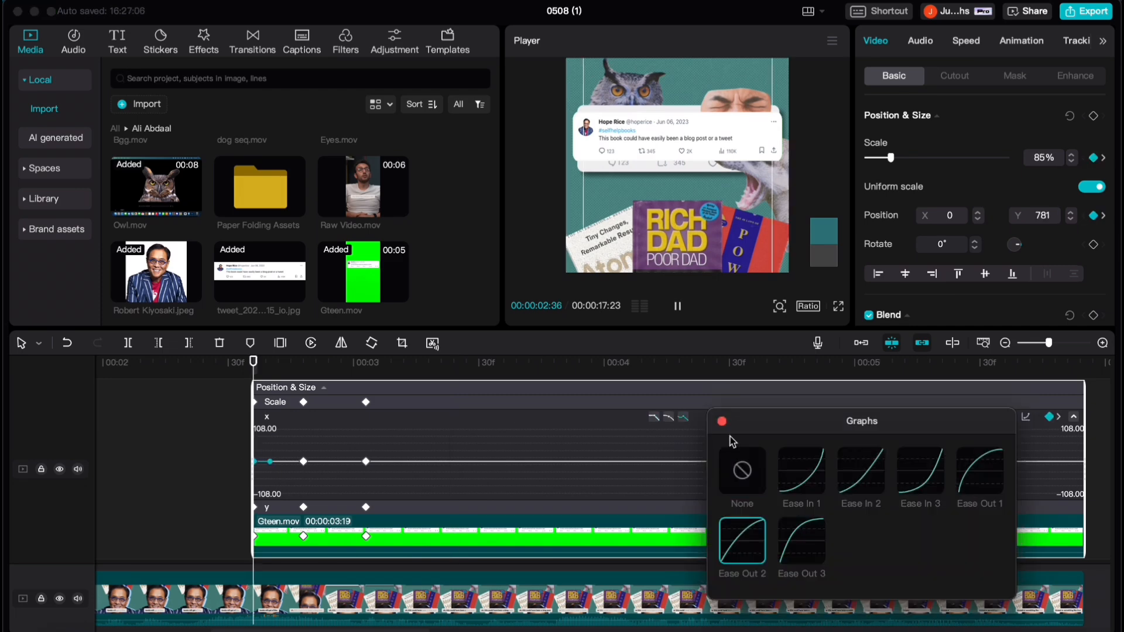
left_click(723, 421)
left_click(366, 462)
left_click(1026, 417)
left_click(722, 422)
Apply the Ease Out 2 graph to Gteen.mov's y position keyframes
left_click(1074, 508)
left_click(365, 472)
left_click(1026, 431)
left_click(742, 555)
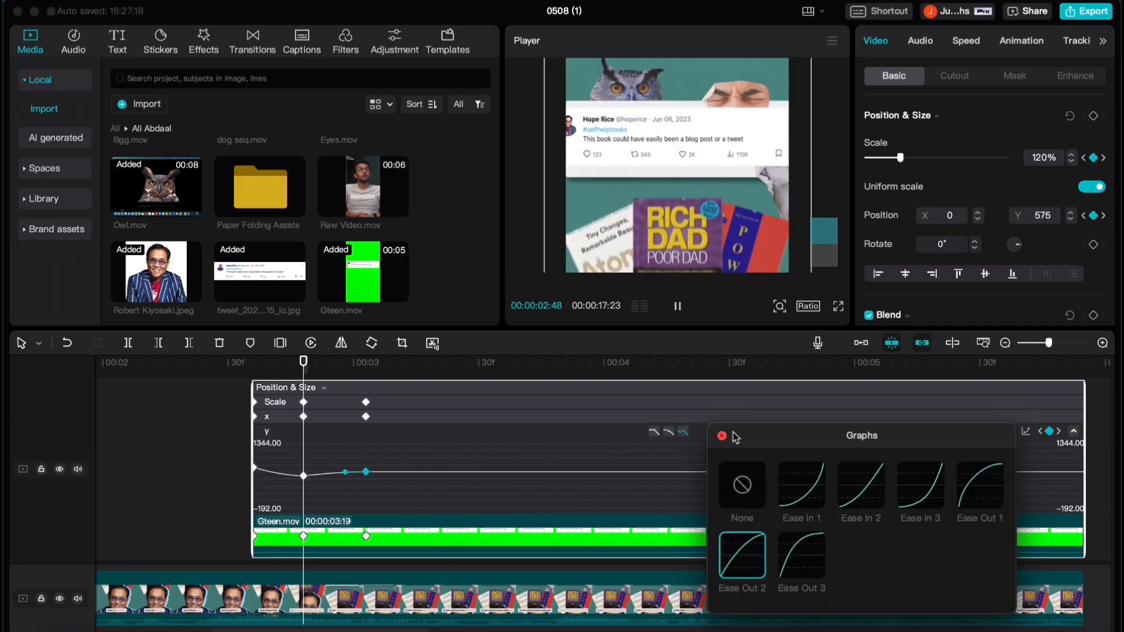
left_click(722, 436)
Play back the eased pop-in, then examine how the reference tweet's sentence types on with the Gteen.mov track hidden
left_click(470, 564)
left_click(237, 406)
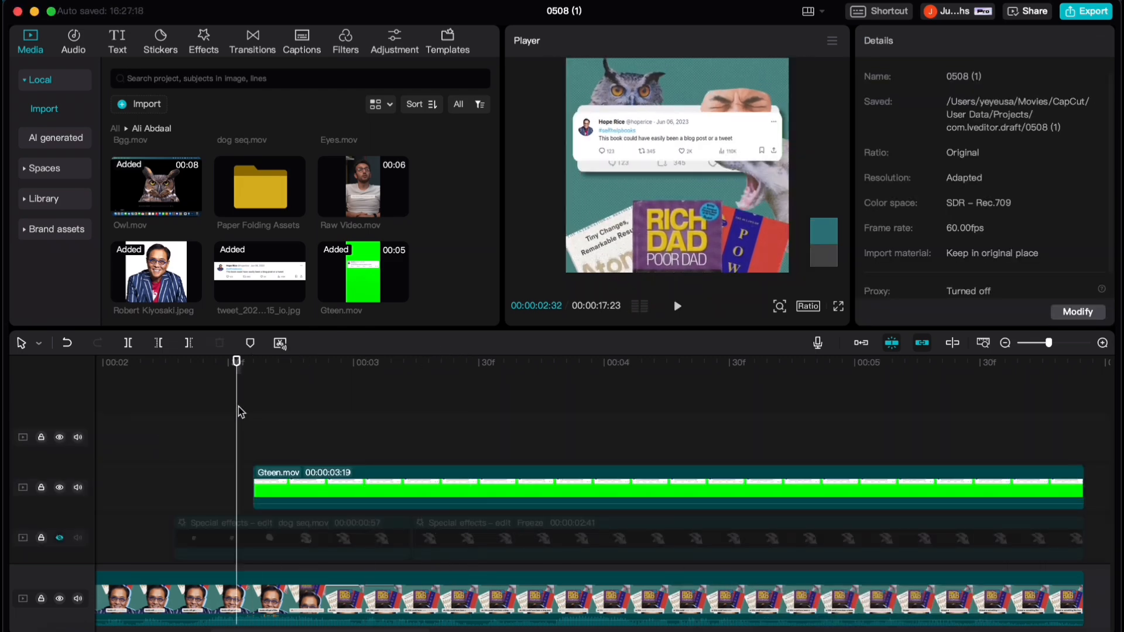
key("space")
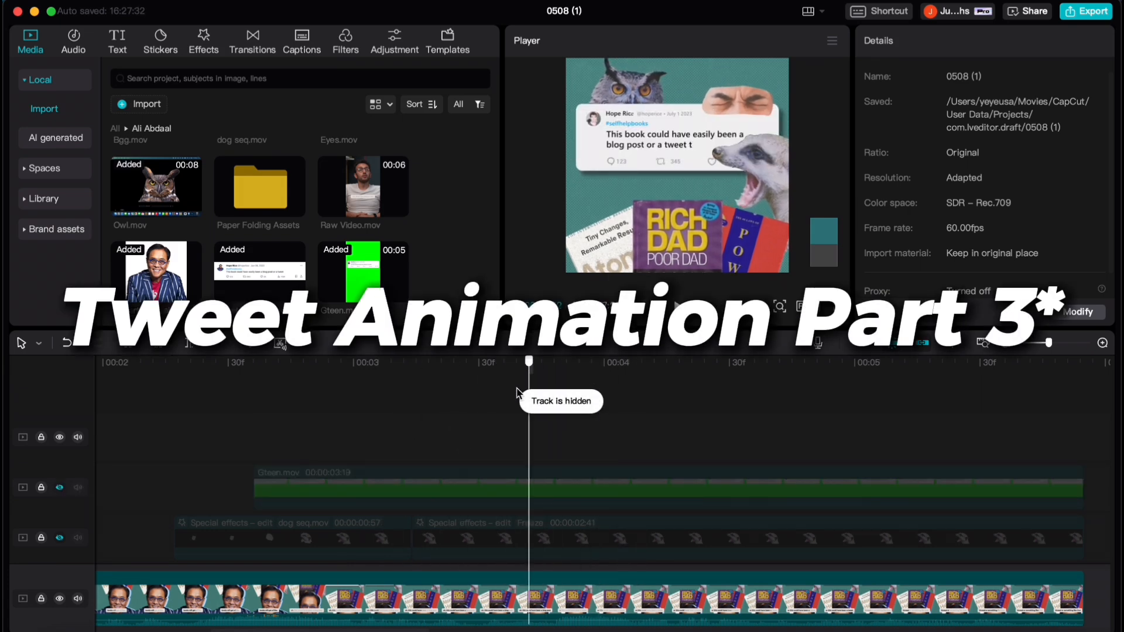
left_click_drag(518, 391, 408, 398)
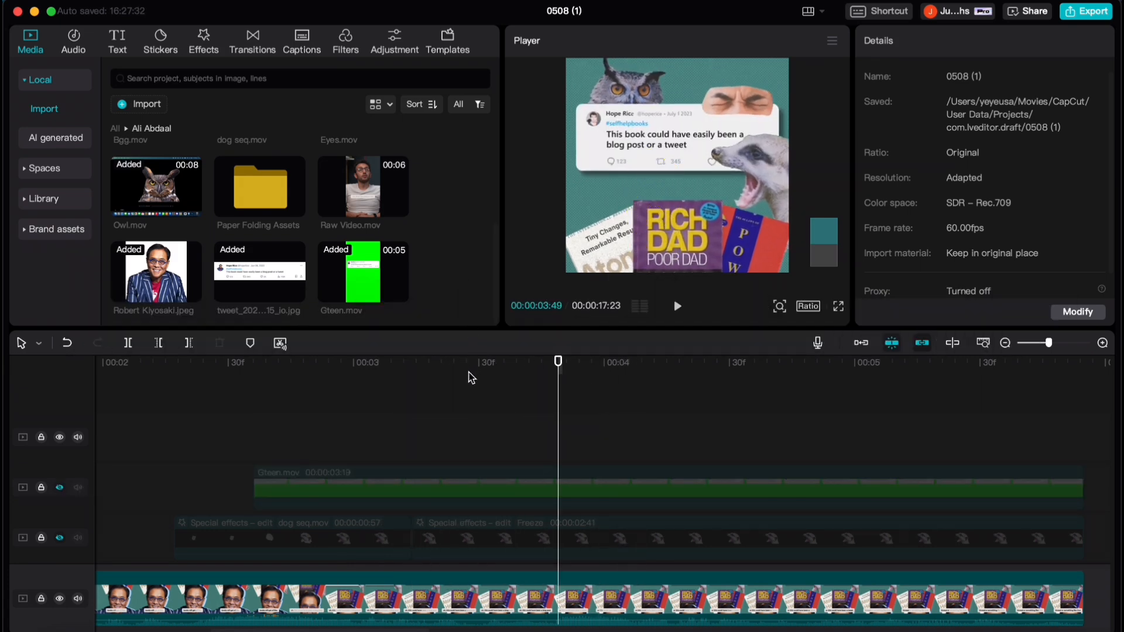
left_click(469, 372)
key("space")
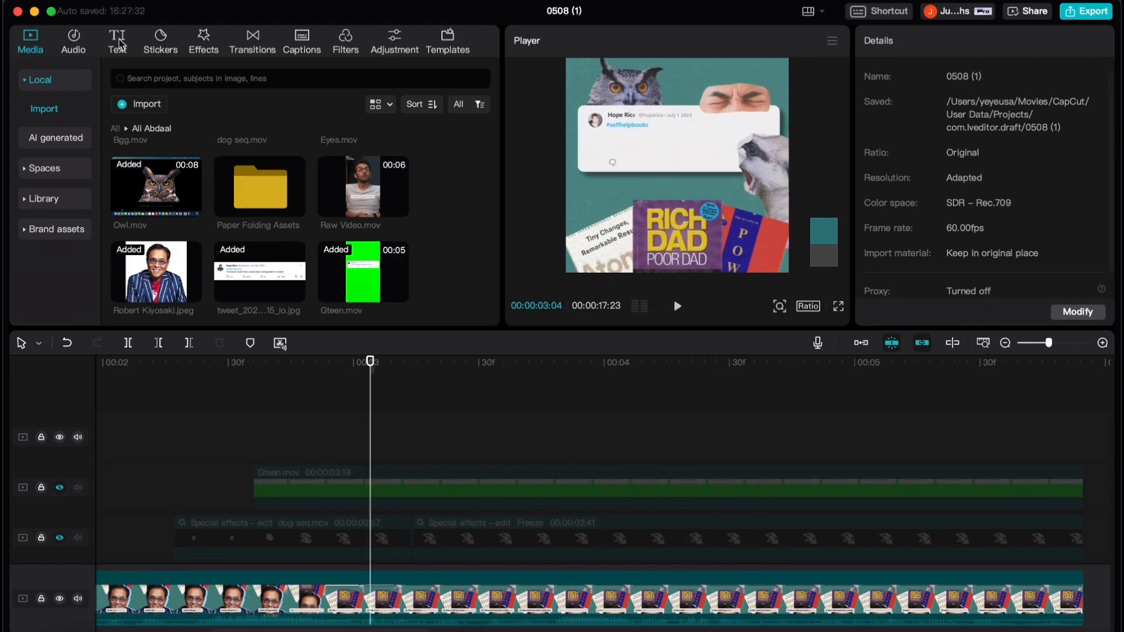
Add a default text clip at 00:00:03:04 and replace its content with a long row of hyphens
left_click(120, 46)
left_click_drag(170, 127, 376, 465)
key("BackSpace")
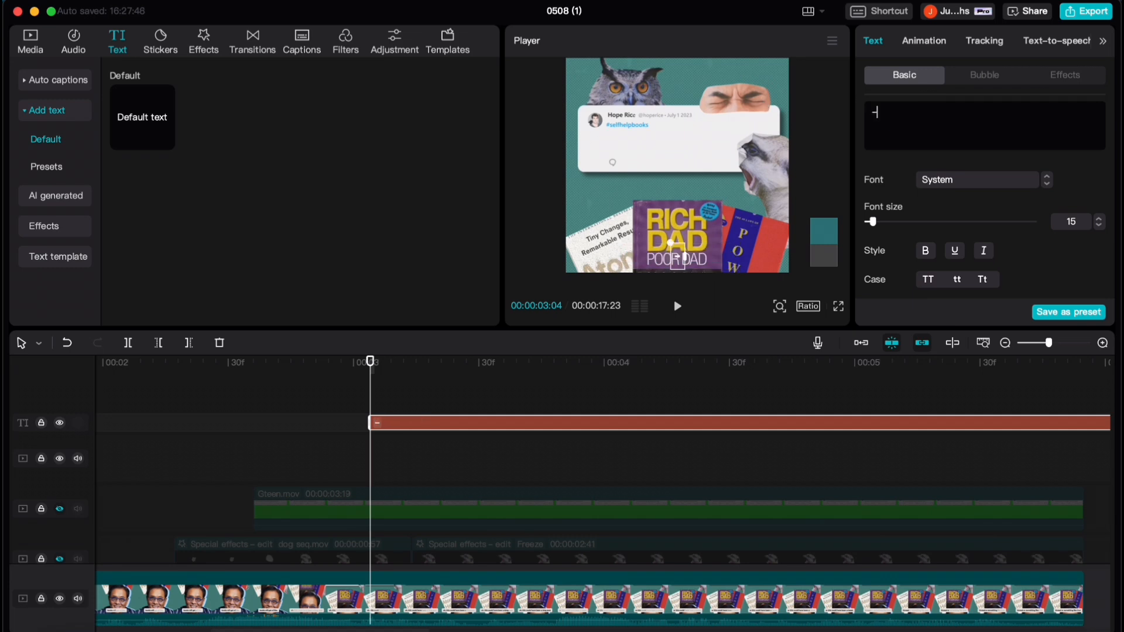
type("------------------------------")
Merge the hyphens into a solid bar by tightening the character spacing and setting a non-uniform scale height of 500%
scroll(946, 228, "down", 5)
scroll(946, 228, "up", 5)
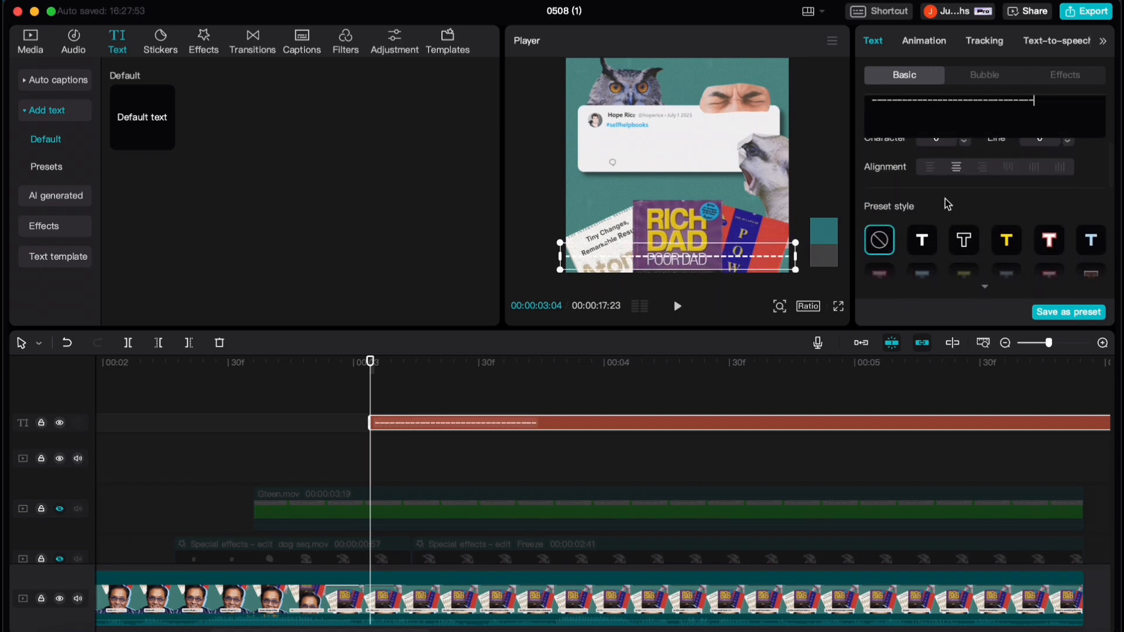
left_click(964, 188)
scroll(966, 191, "down", 5)
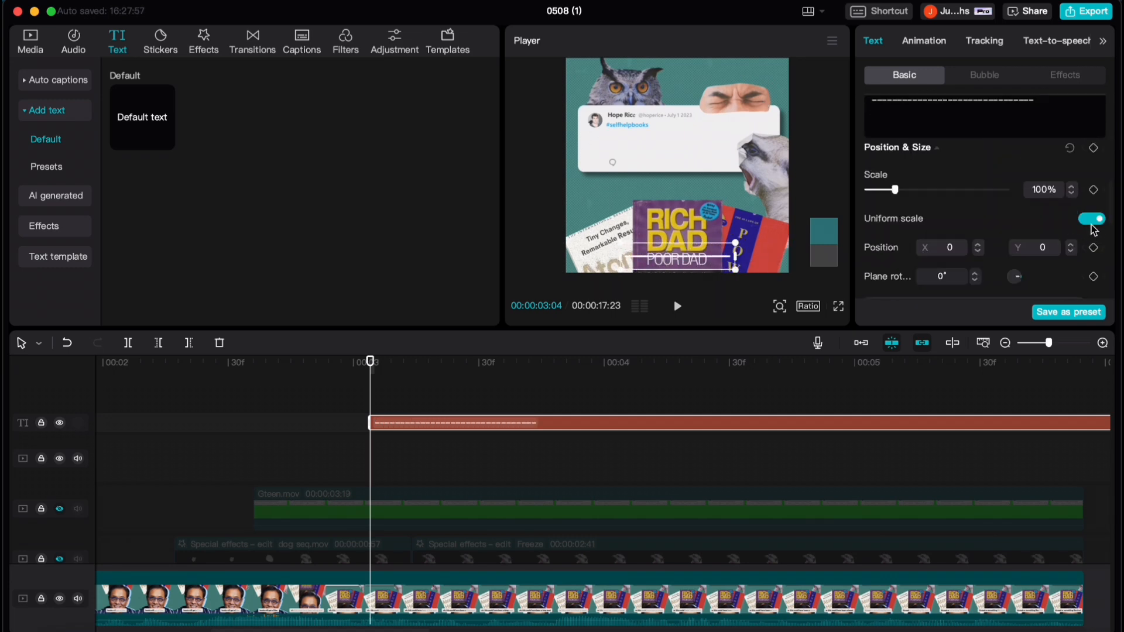
left_click(1092, 225)
left_click_drag(894, 232, 1006, 232)
scroll(71, 506, "down", 1)
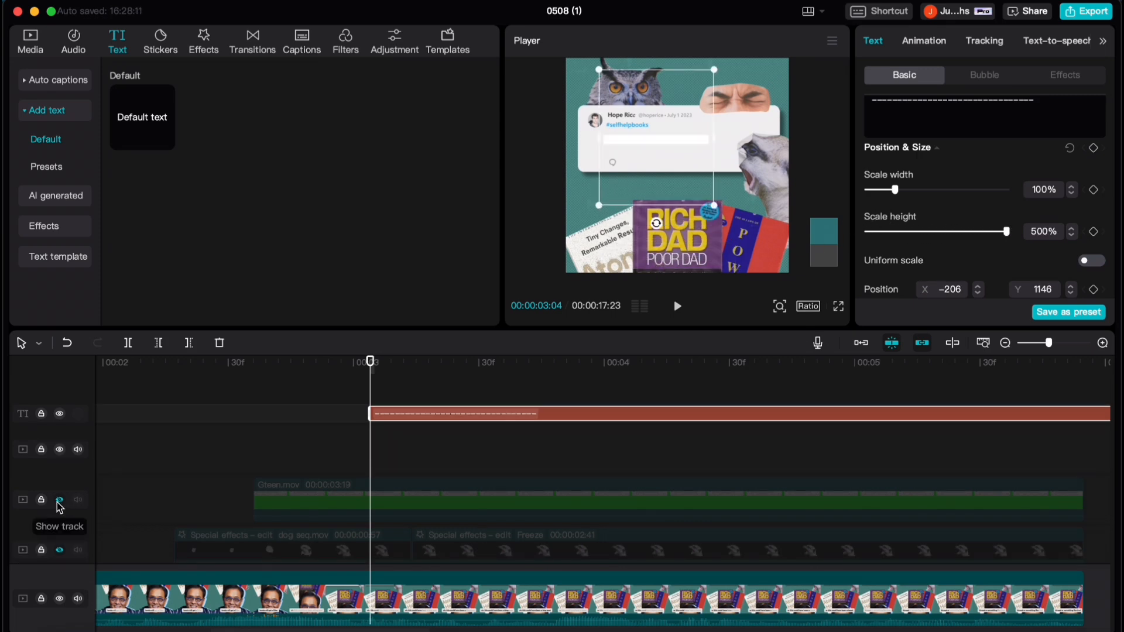
Show the Gteen.mov track, then position and widen the white bar so it covers the tweet's whole sentence
left_click(60, 501)
scroll(612, 209, "up", 4)
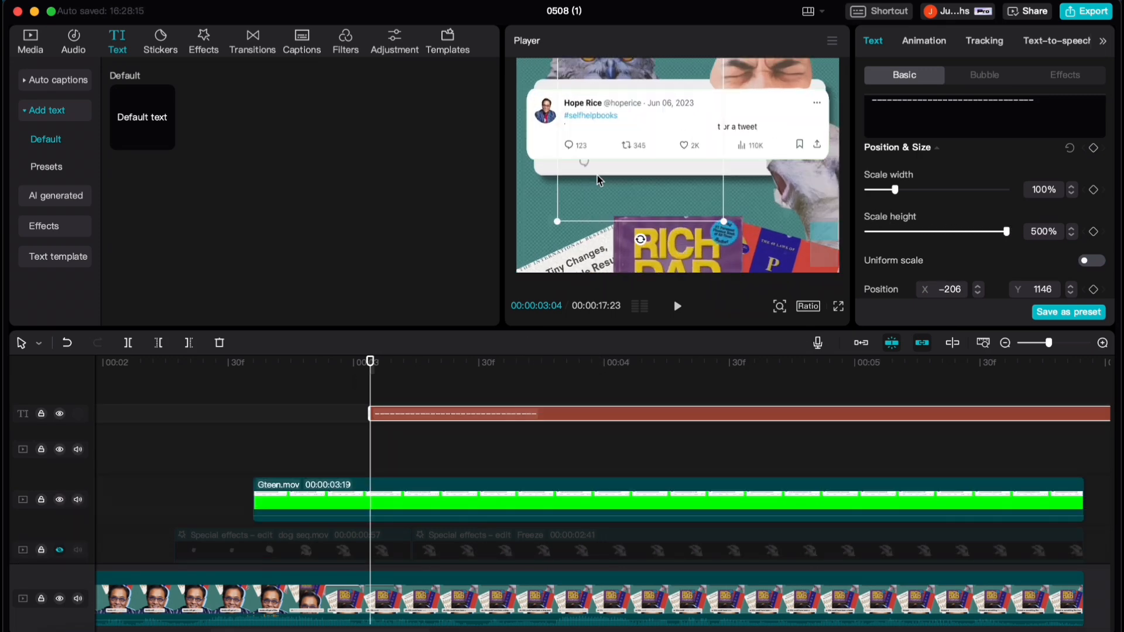
mouse_move(597, 174)
left_mouse_down()
mouse_move(645, 175)
mouse_move(610, 177)
left_mouse_up()
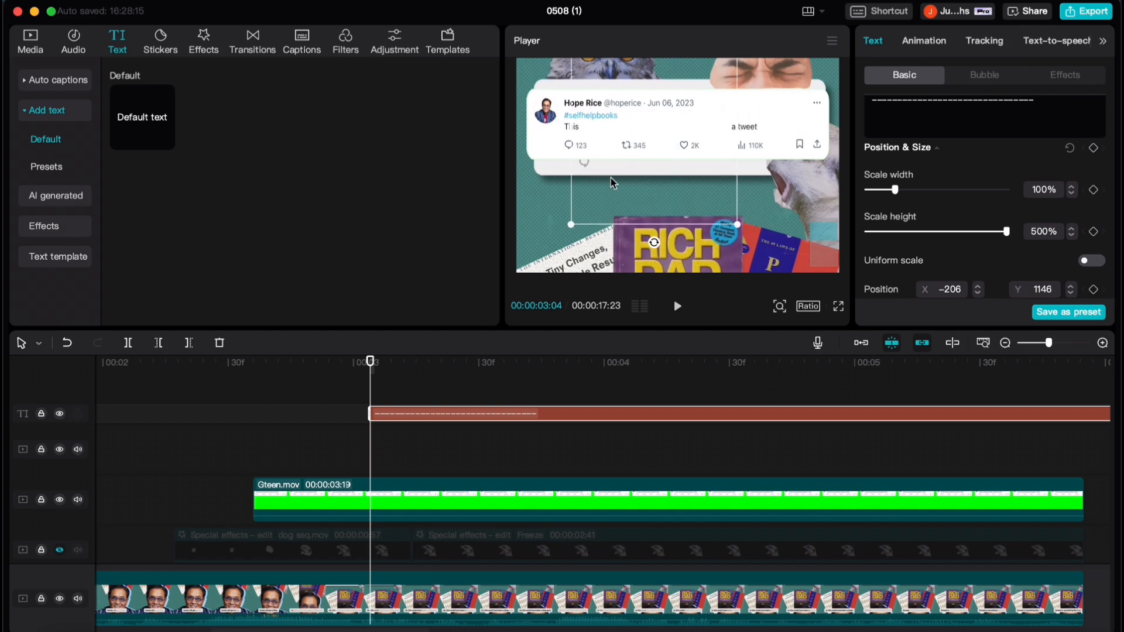
left_click_drag(894, 190, 909, 190)
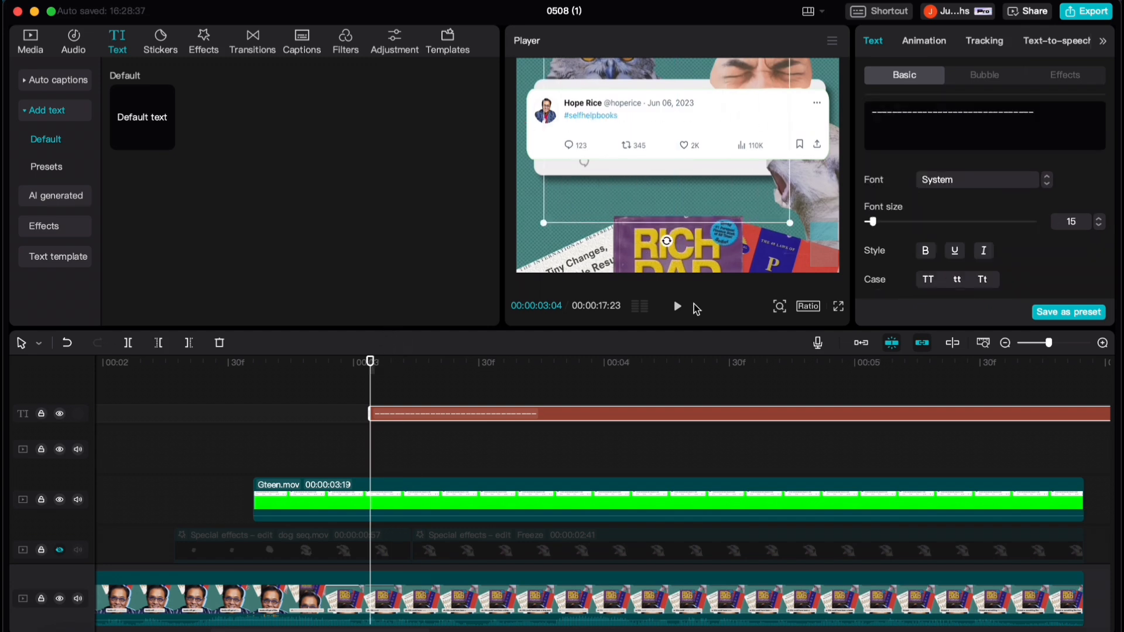
Fit the hyphen text clip from 00:00:03:05 to the main video's end and convert it into a compound clip
scroll(445, 468, "down", 5)
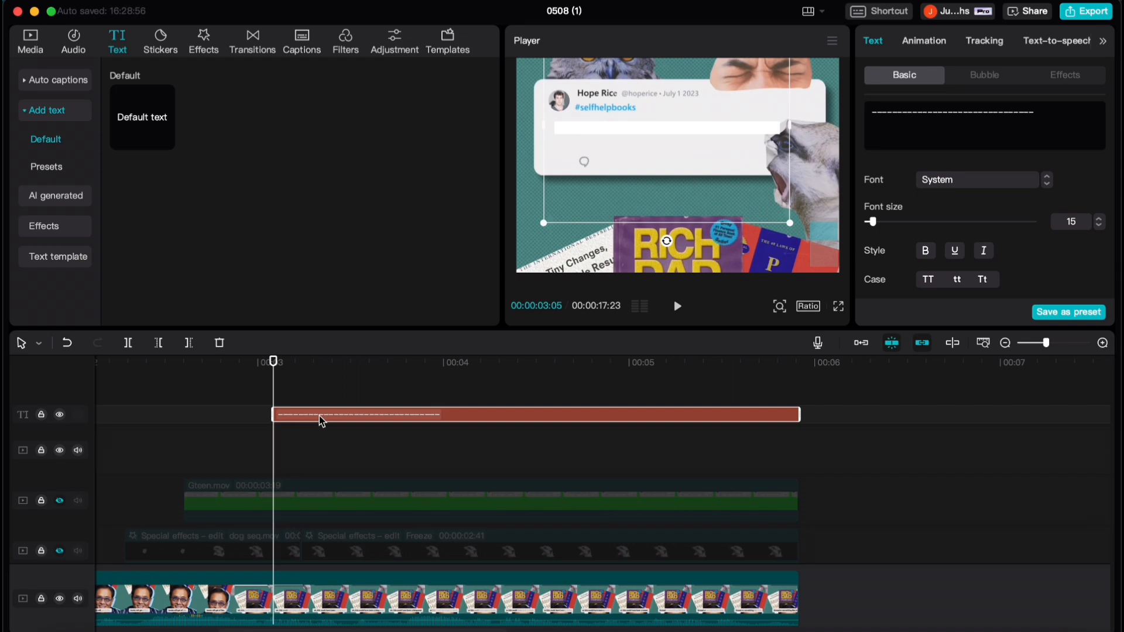
right_click(319, 416)
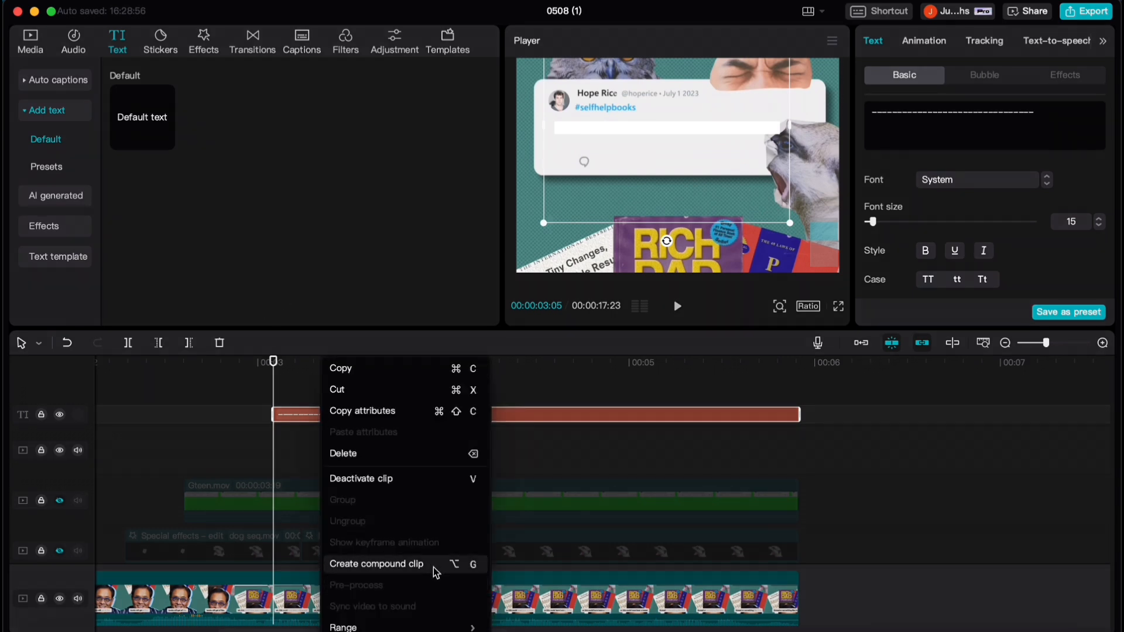
left_click(433, 567)
Apply a Horizontal mask rotated 90° to the compound clip and place its edge at X -390, Y 13
left_click(1014, 76)
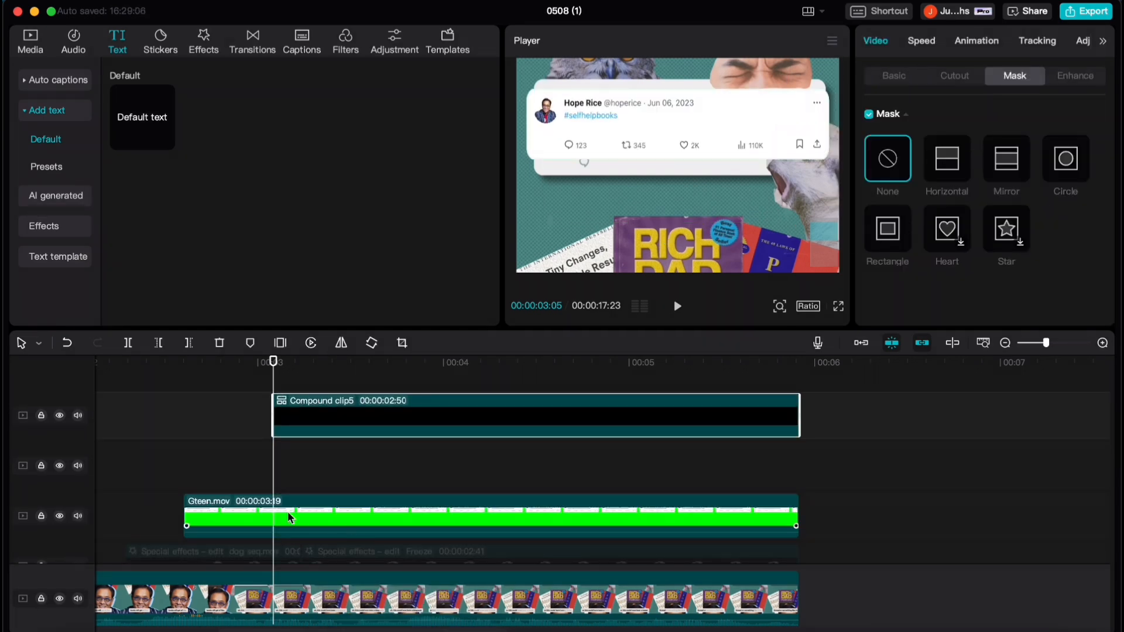
left_click(946, 158)
scroll(962, 285, "down", 3)
left_click(937, 260)
type("-90")
key("Return")
scroll(714, 171, "up", 3)
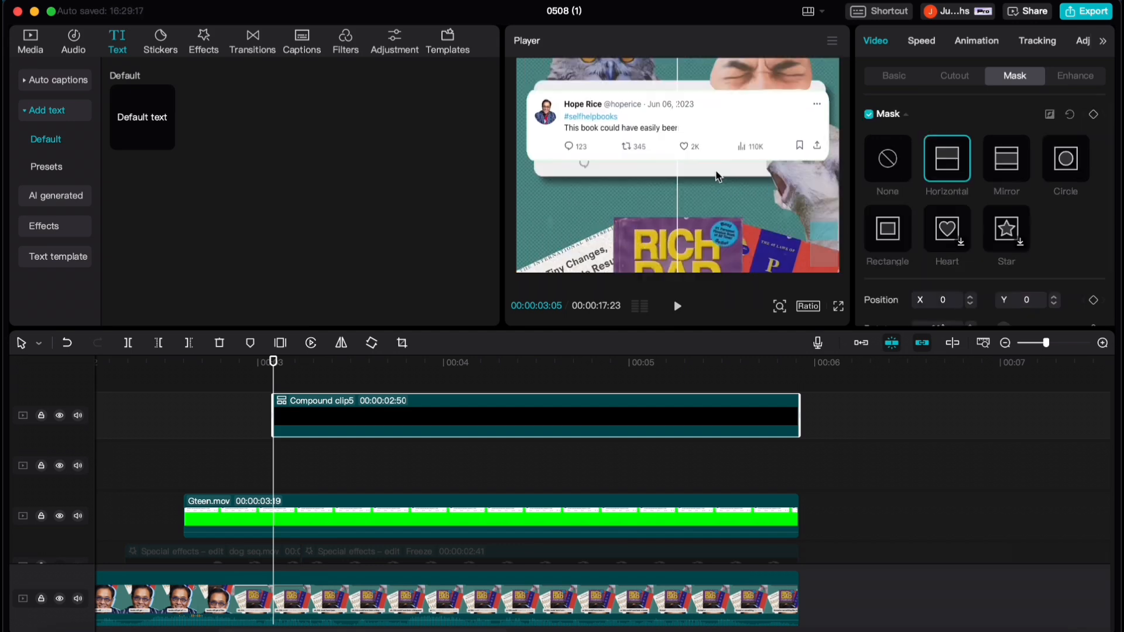
left_click_drag(672, 139, 572, 131)
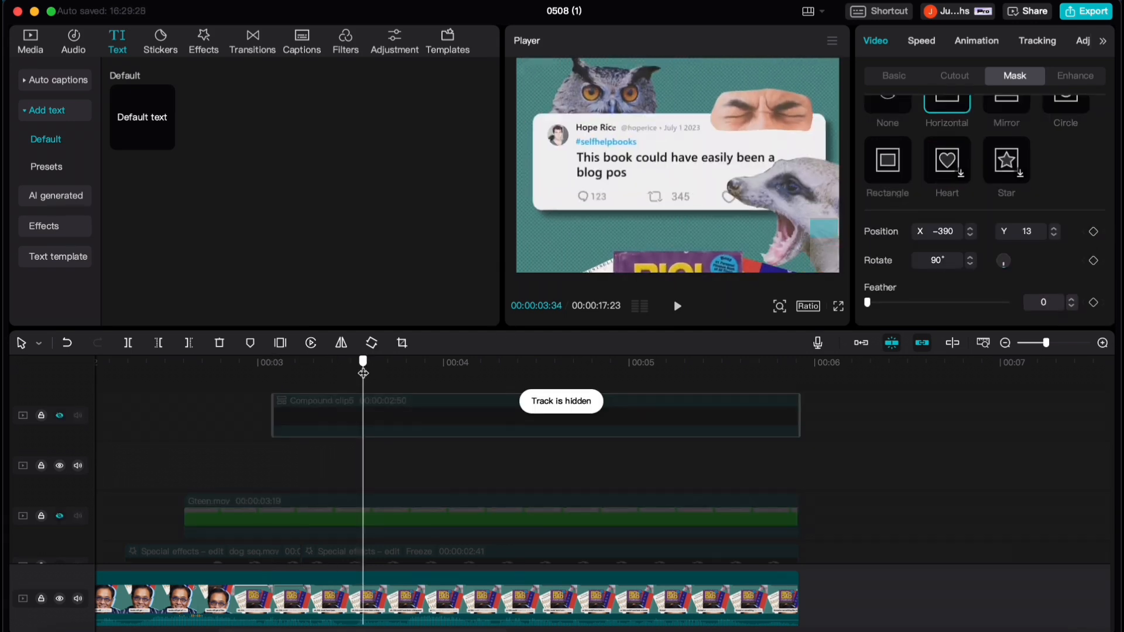
Keyframe the mask position from the compound clip's start to X 292, Y 13 at 00:00:04:16, and show its keyframe animation
left_click_drag(363, 373, 493, 381)
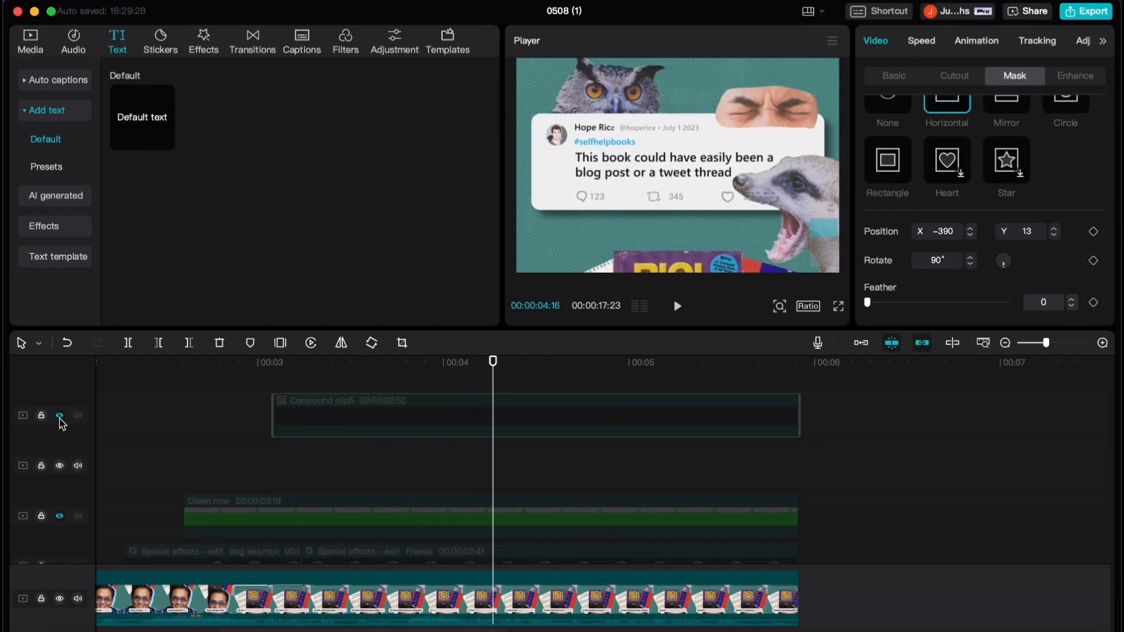
left_click(59, 516)
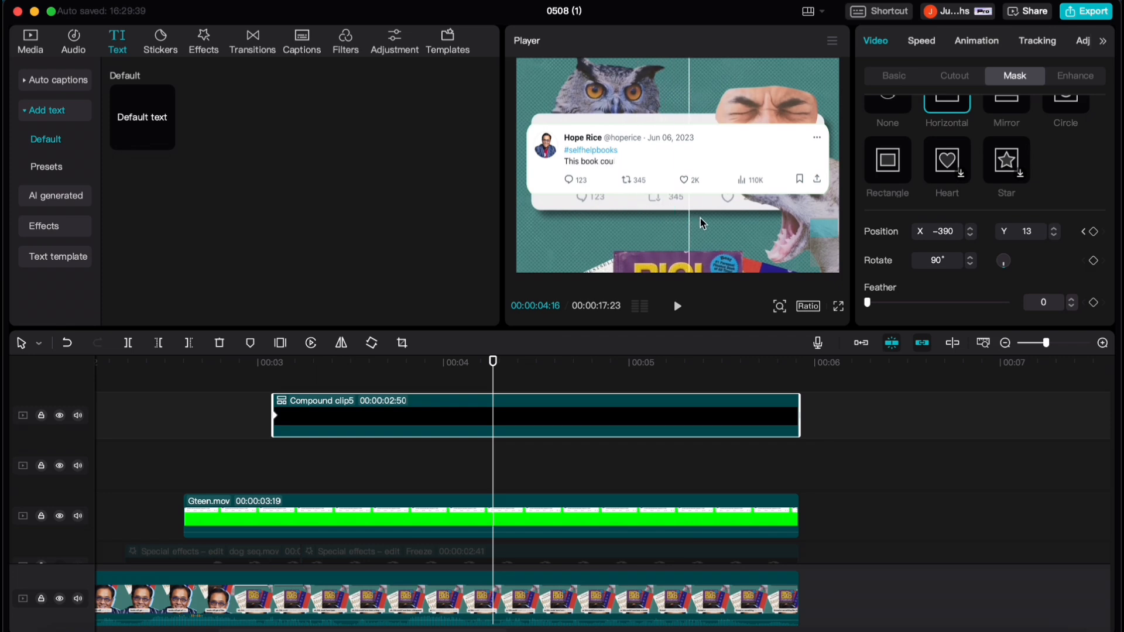
left_click_drag(734, 217, 765, 221)
left_click(1004, 234)
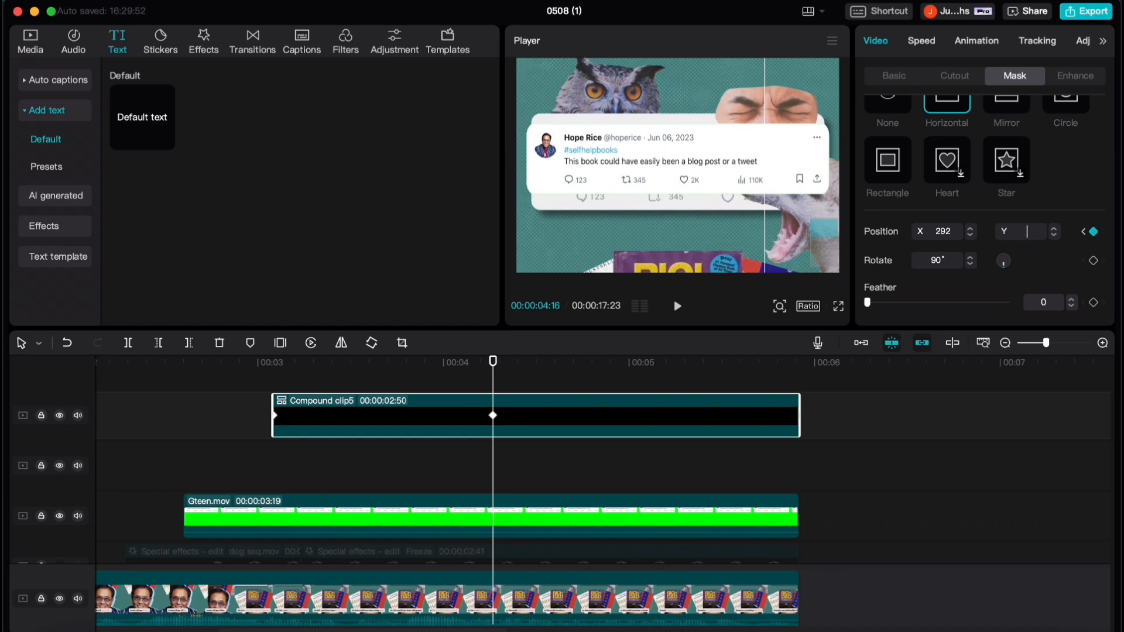
key("alt+k")
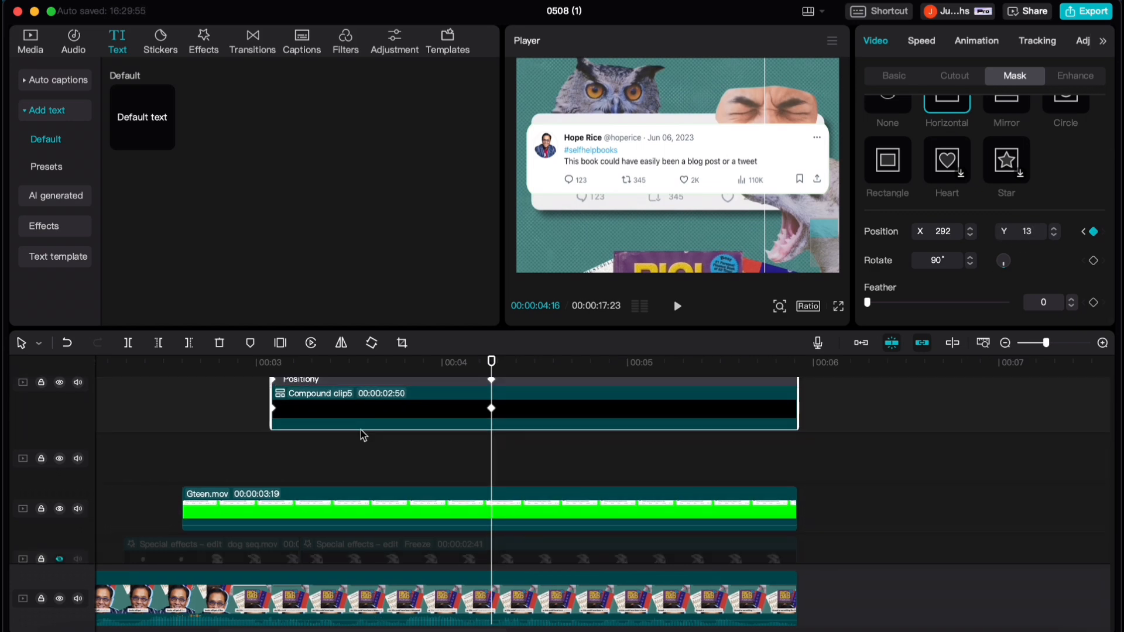
Show the Position X keyframe graph of the text compound clip's mask and apply the Ease In 2 curve
scroll(365, 433, "up", 3)
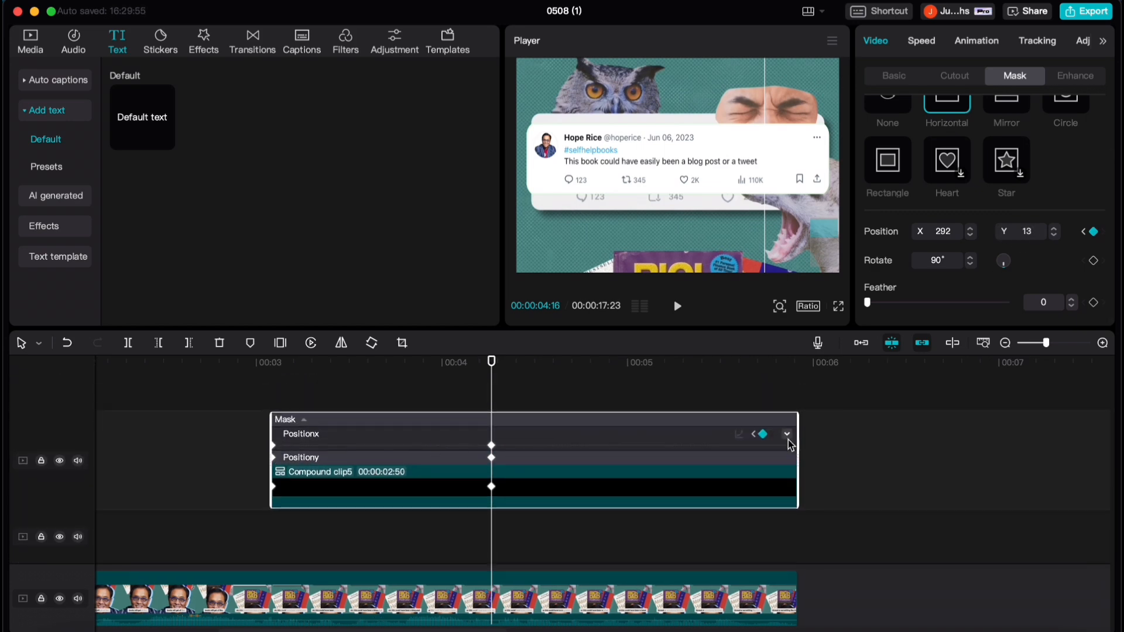
left_click(787, 435)
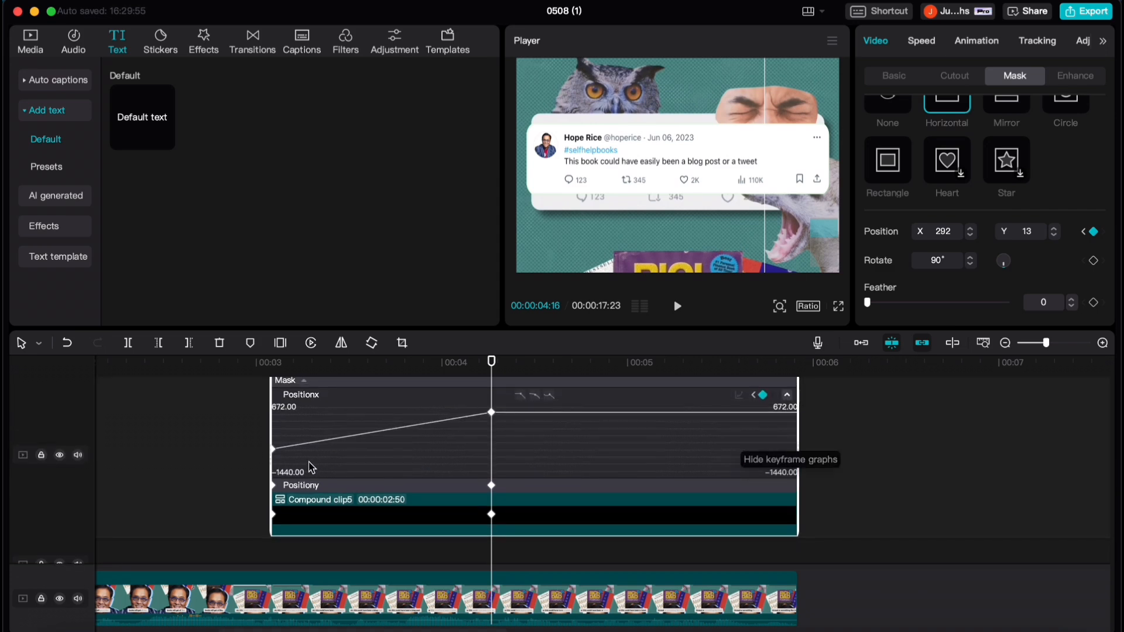
left_click(739, 395)
left_click(901, 459)
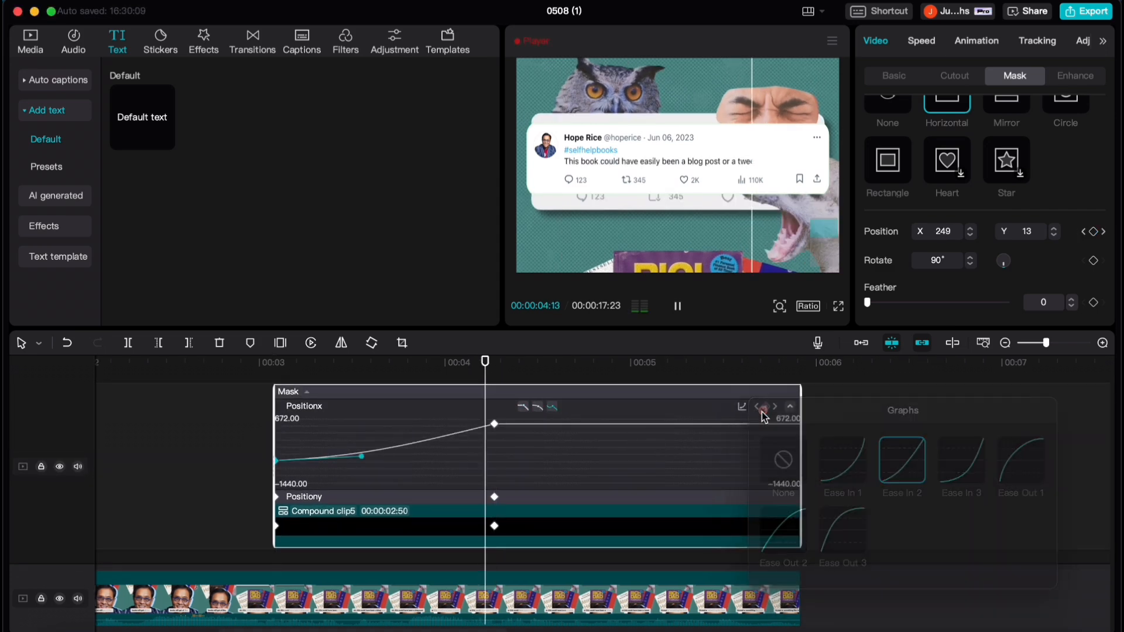
Change the mask's Position X curve to Ease Out 2 and shorten the starting keyframe's handle
left_click(496, 434)
left_click(494, 424)
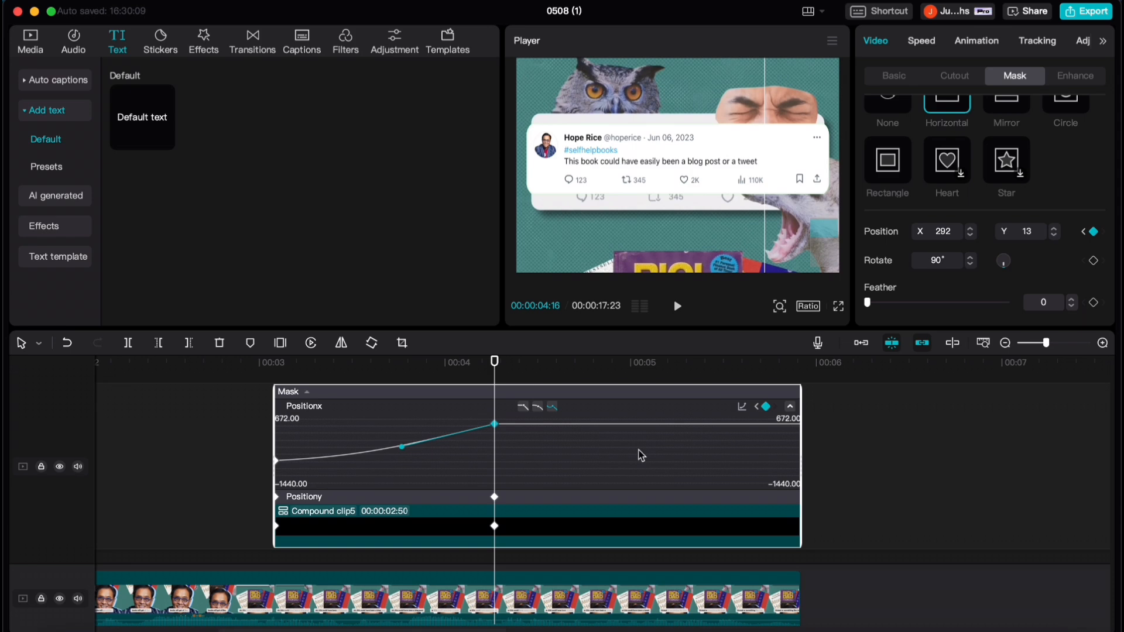
left_click(740, 408)
left_click(797, 533)
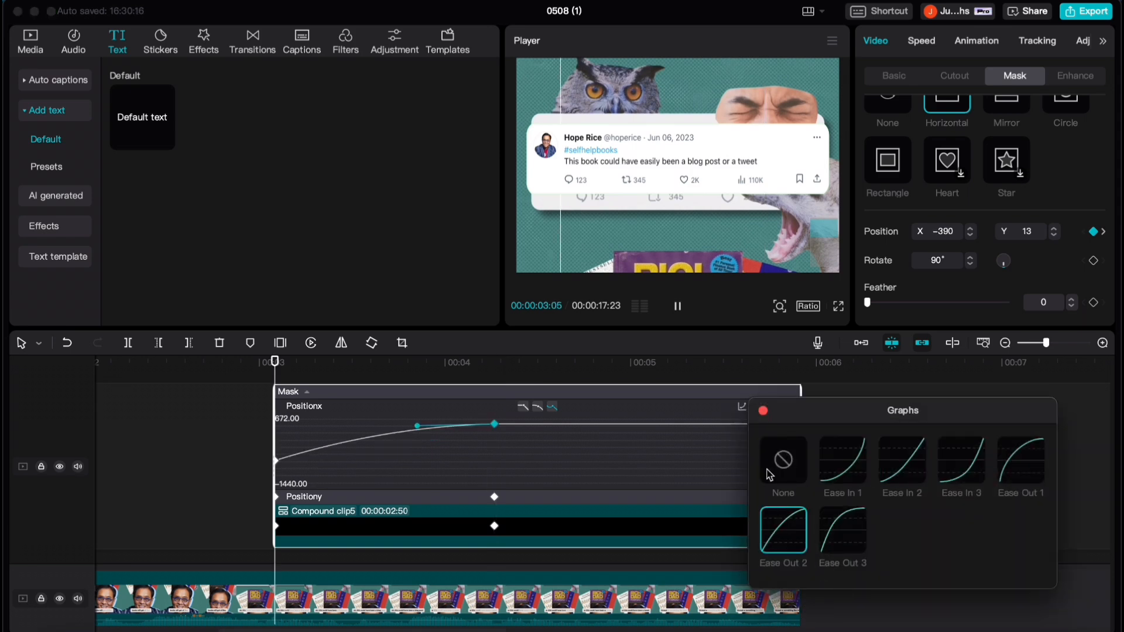
left_click(762, 410)
left_click(328, 446)
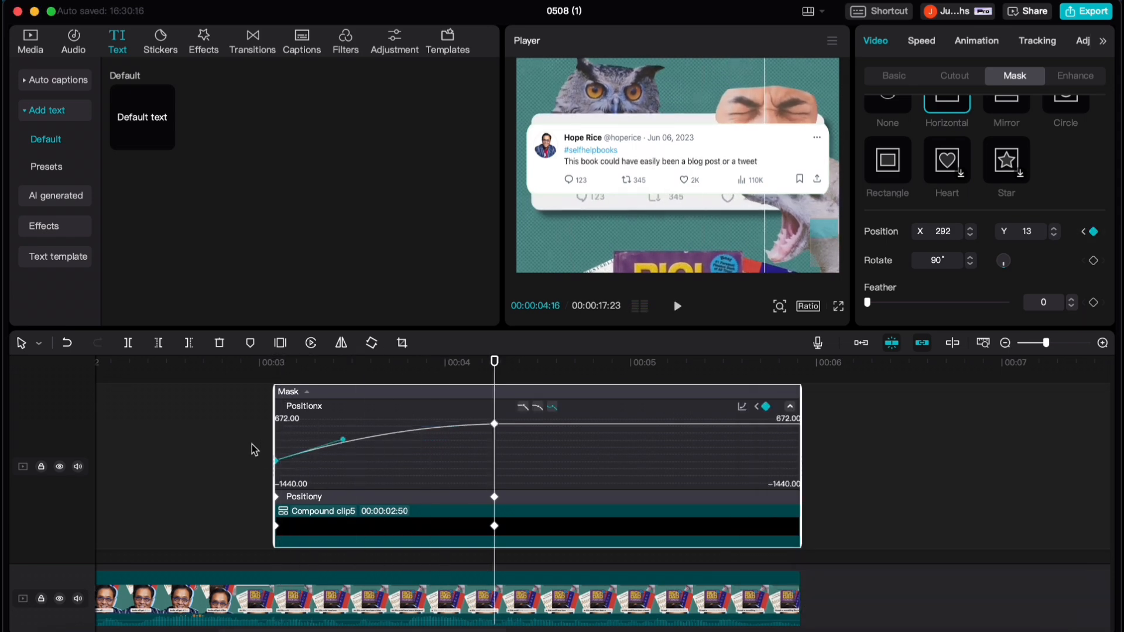
left_click_drag(343, 438, 323, 449)
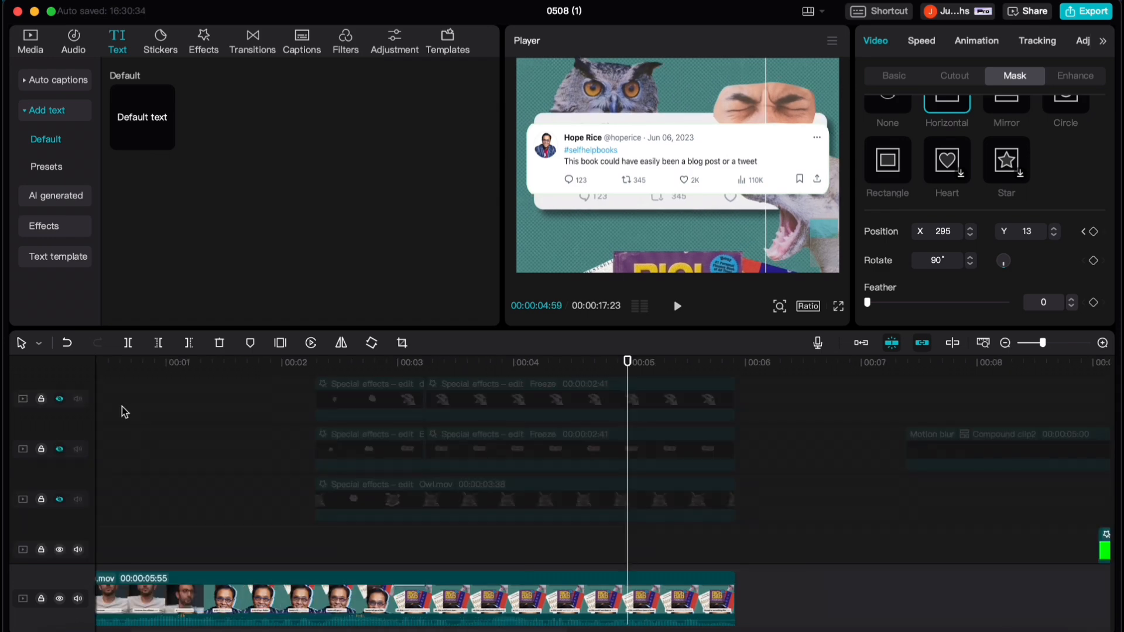
Unhide the dog, eyes, owl, Compound clip4 and Bgg.mov tracks
left_click(62, 400)
left_click(60, 450)
left_click(61, 501)
scroll(62, 501, "down", 5)
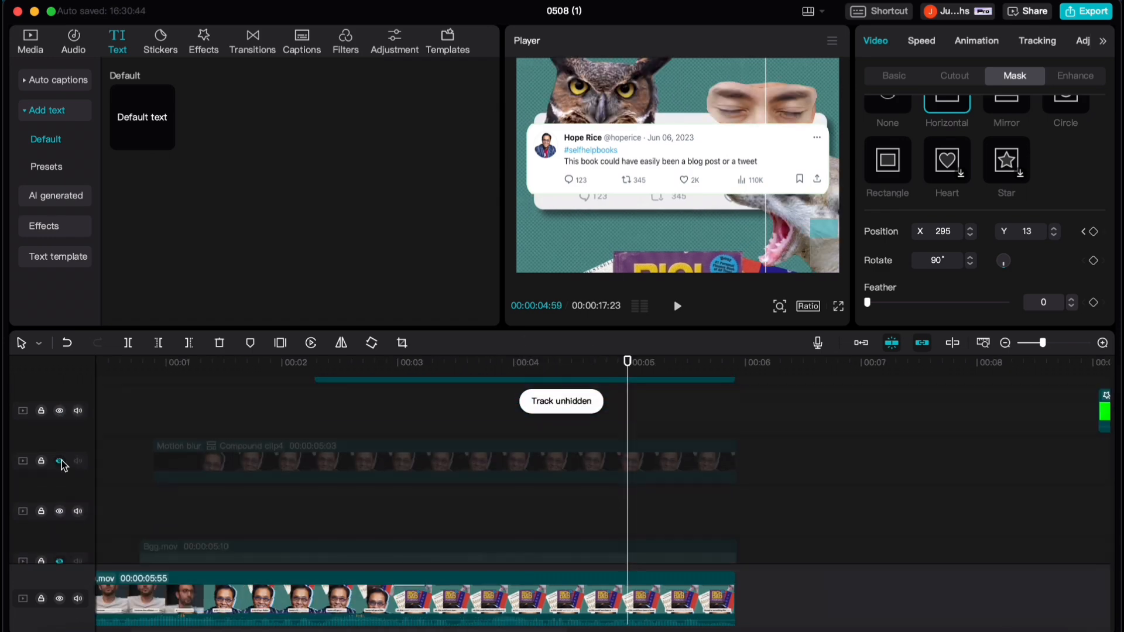
left_click(61, 462)
scroll(168, 516, "down", 2)
left_click(61, 521)
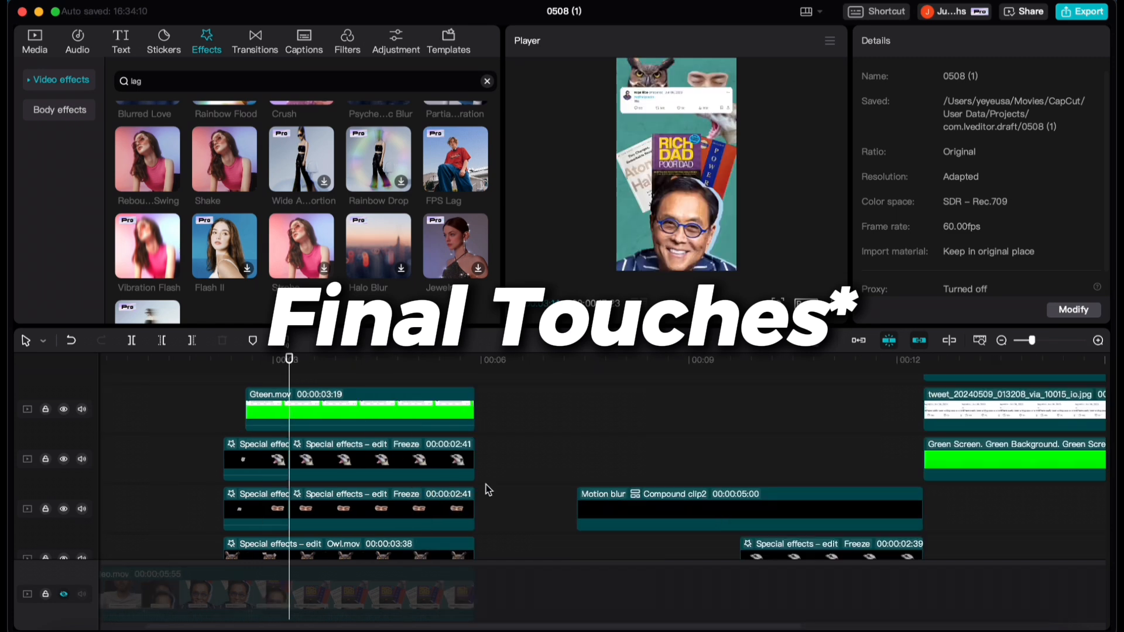
Move the dog sequence and its freeze clip onto the track between Gteen.mov and Compound clip5
left_click(221, 448)
scroll(240, 477, "up", 2)
left_click_drag(245, 489, 245, 413)
scroll(238, 503, "up", 1)
scroll(237, 505, "up", 1)
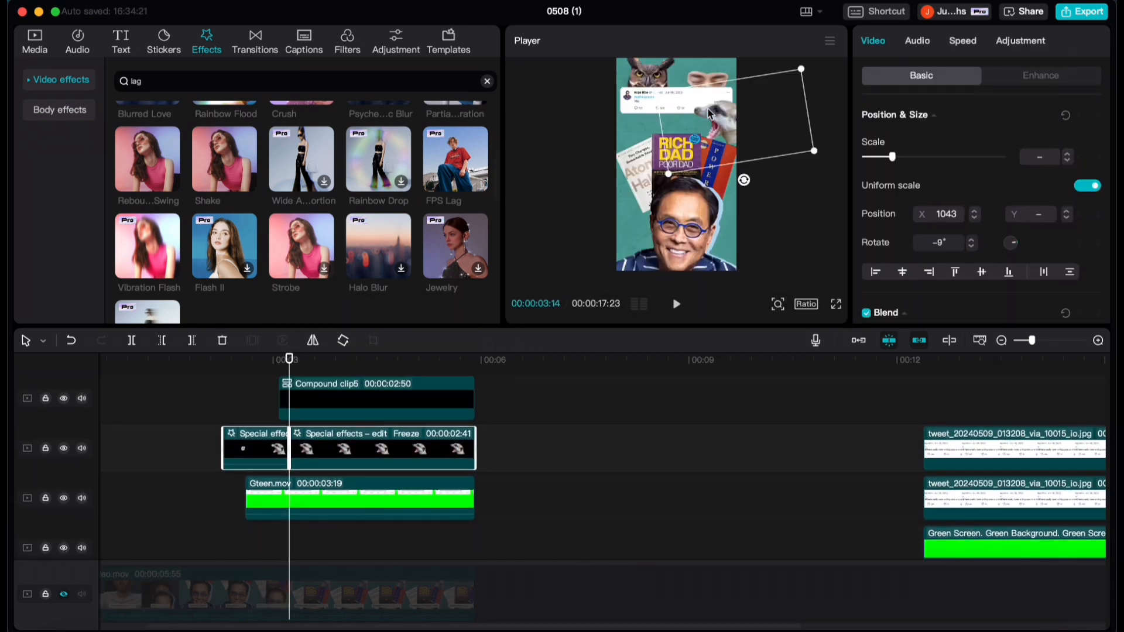
scroll(174, 432, "up", 1)
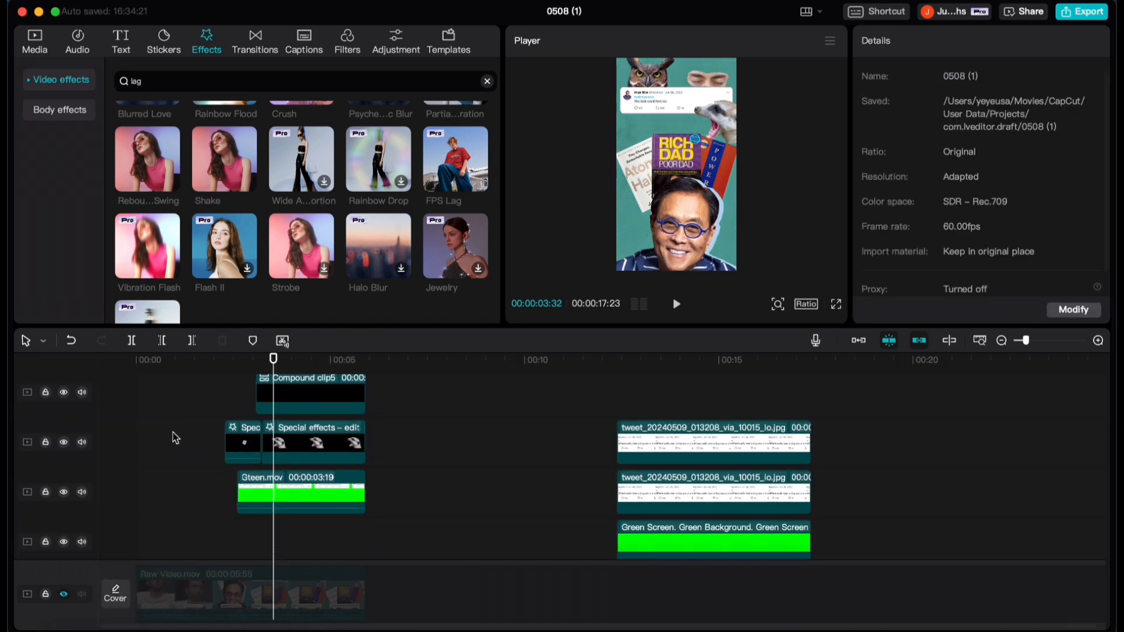
Return the playhead to the project's start and search the video effects for "lag"
left_click(174, 432)
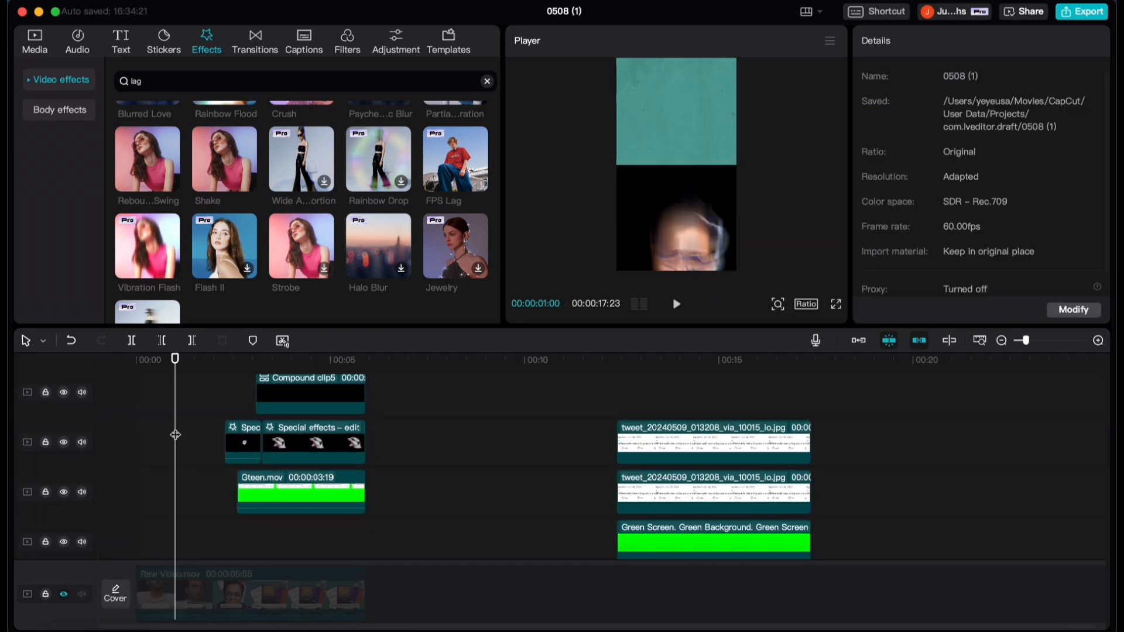
left_click(47, 423)
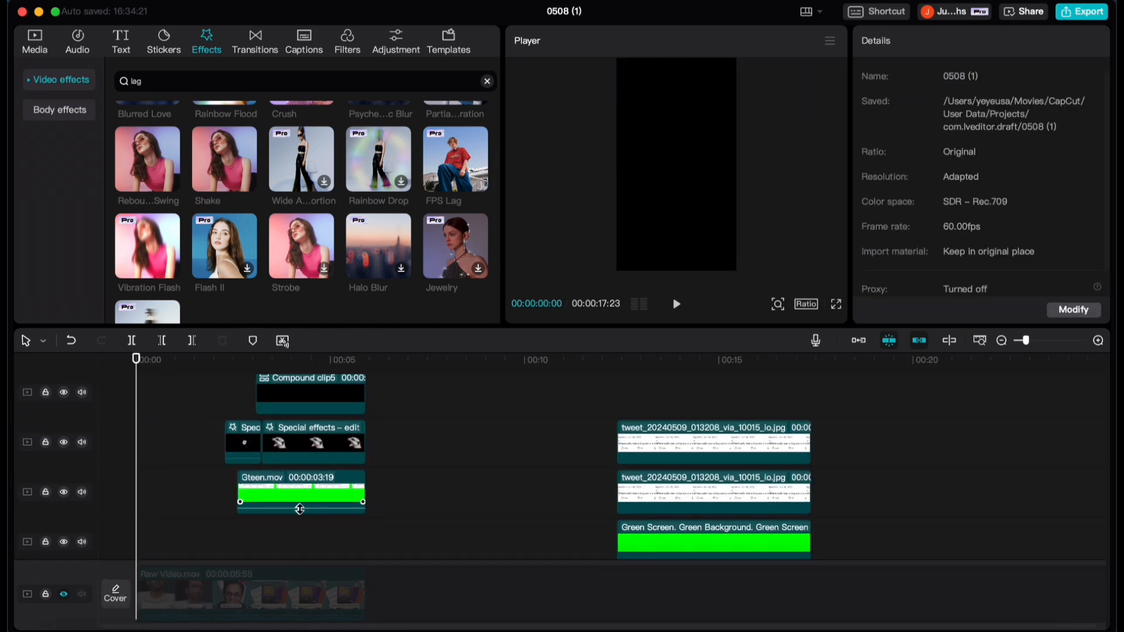
scroll(286, 250, "up", 3)
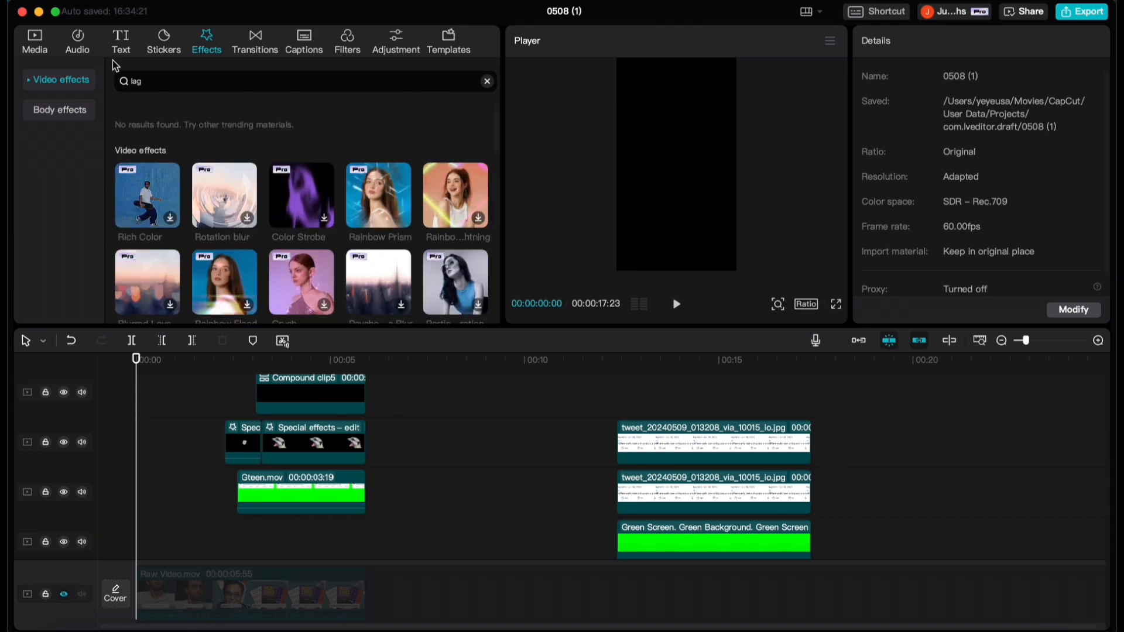
left_click(487, 81)
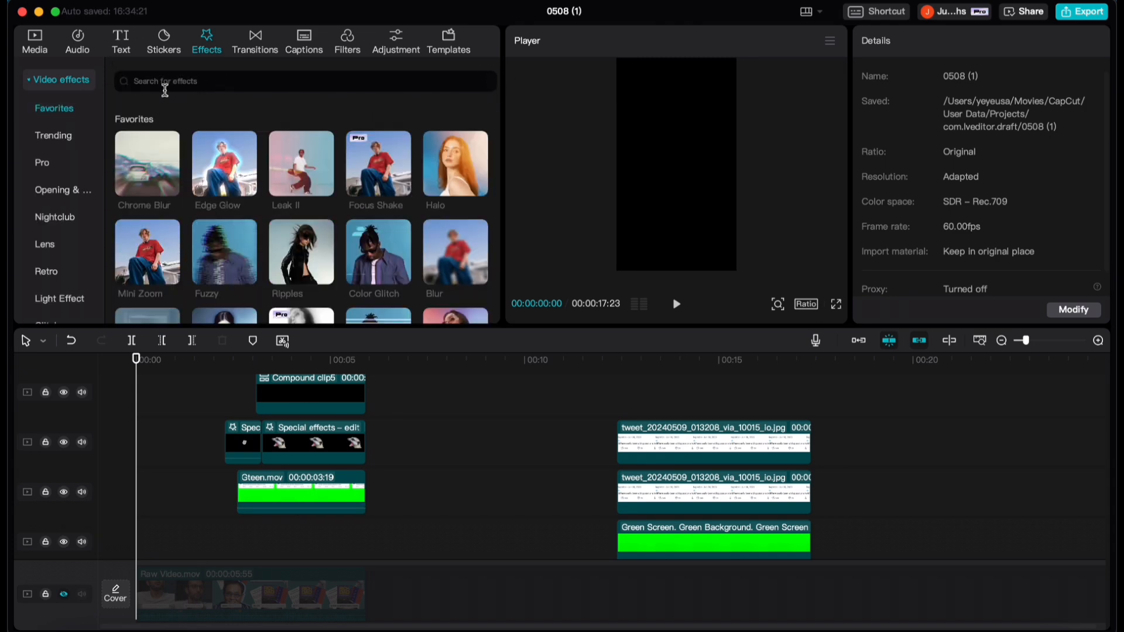
left_click(239, 74)
left_click(139, 121)
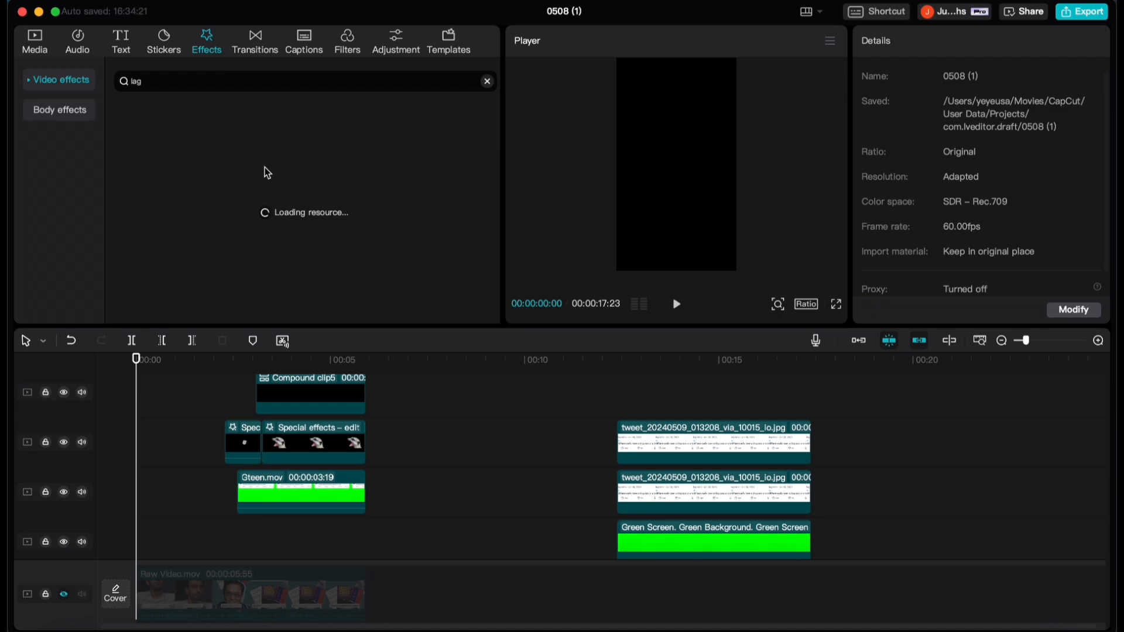
Add the FPS Lag effect above all tracks, spanning from the start to the end of Raw Video.mov
scroll(267, 173, "down", 3)
scroll(272, 420, "up", 2)
scroll(386, 275, "up", 1)
scroll(333, 446, "down", 1)
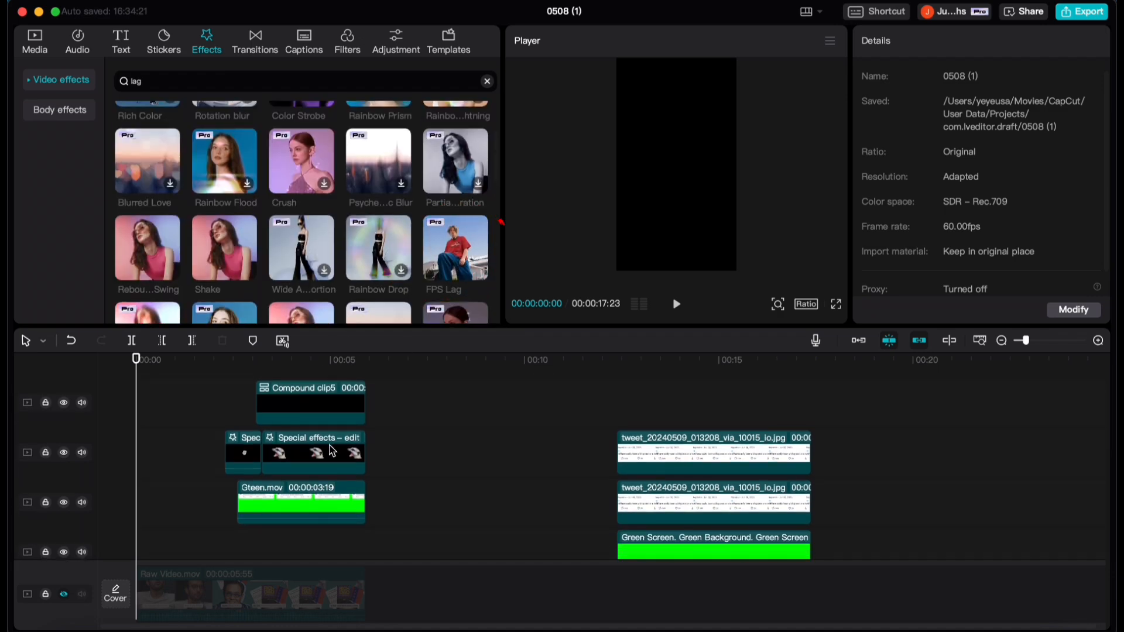
scroll(334, 447, "up", 1)
left_click_drag(431, 261, 367, 419)
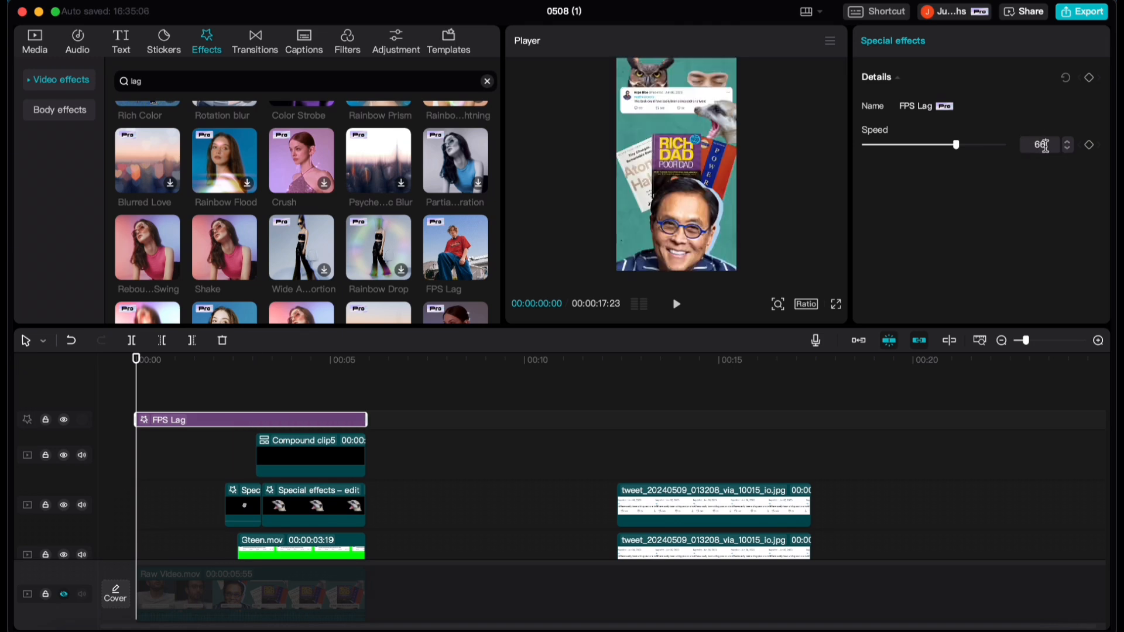
Set the FPS Lag effect's speed to 20 and play the sequence from the start
type("20")
key("Return")
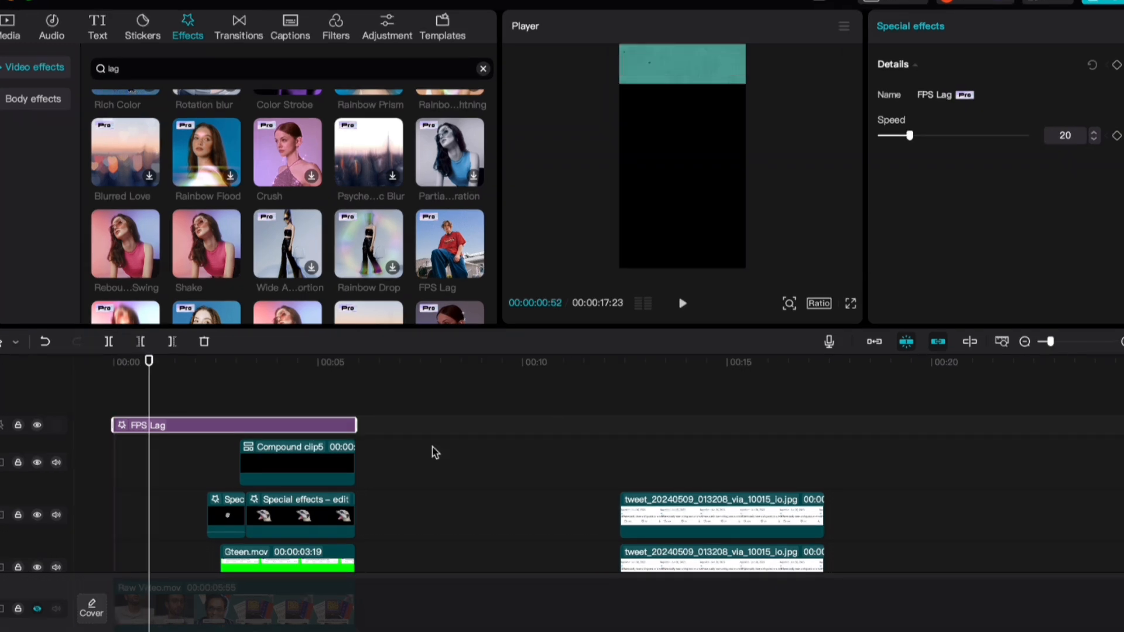
left_click(113, 395)
key("space")
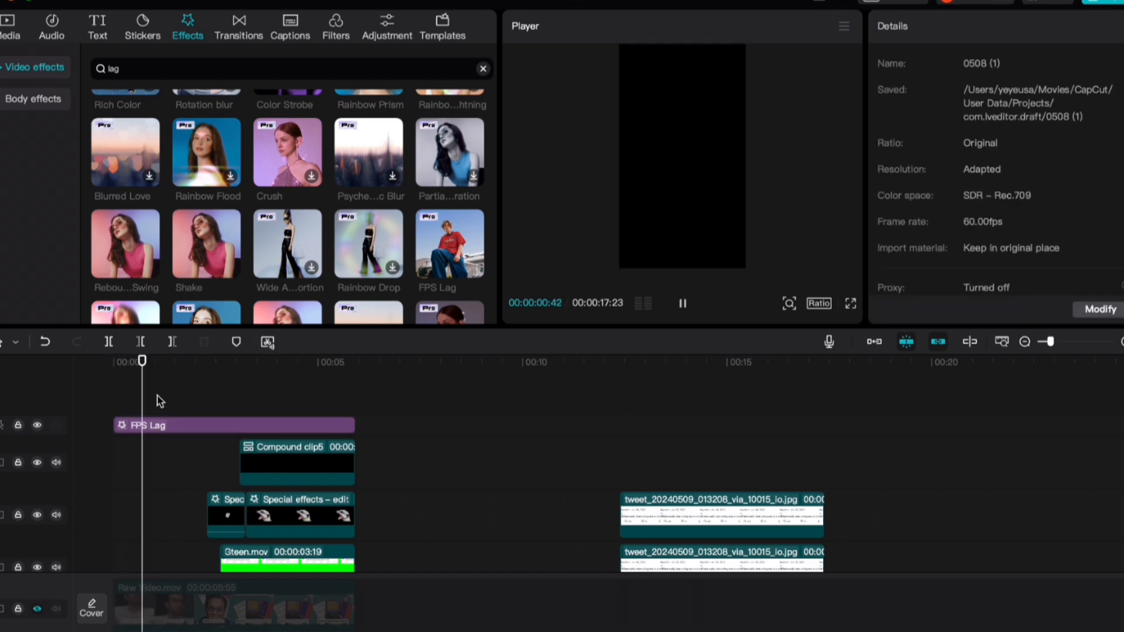